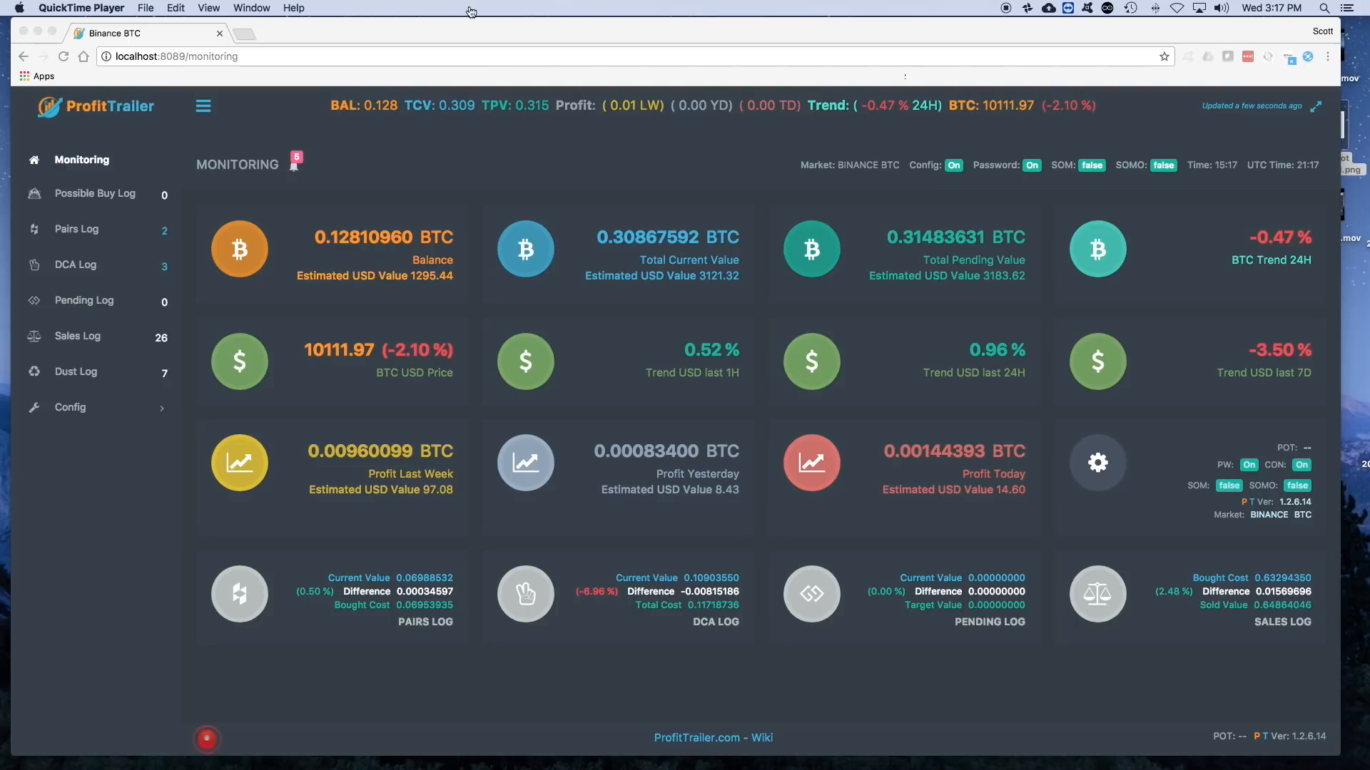
- Review the running ProfitTrailerBinance log in Terminal on Desktop 2 and return to the monitoring dashboard on Desktop 1
key(ctrl+Up)
mouse_move(655, 43)
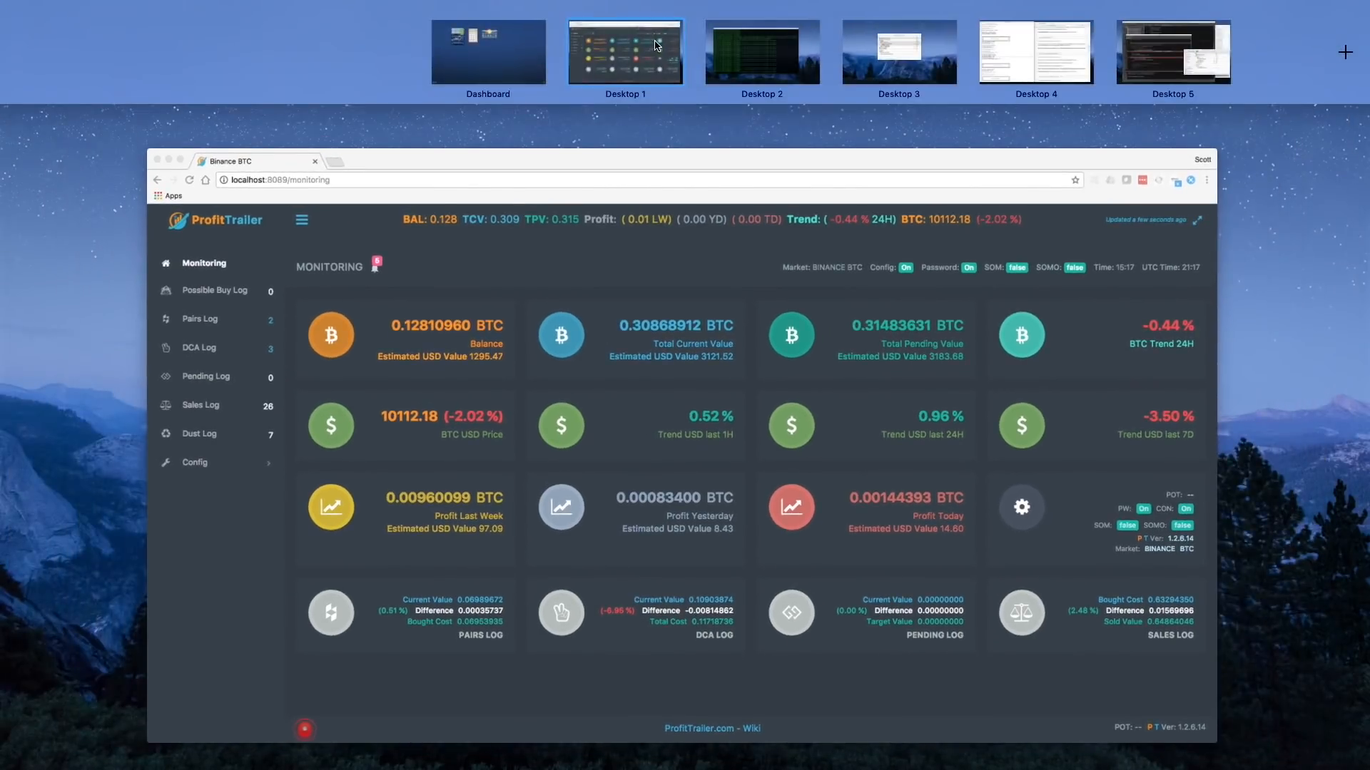
click(775, 54)
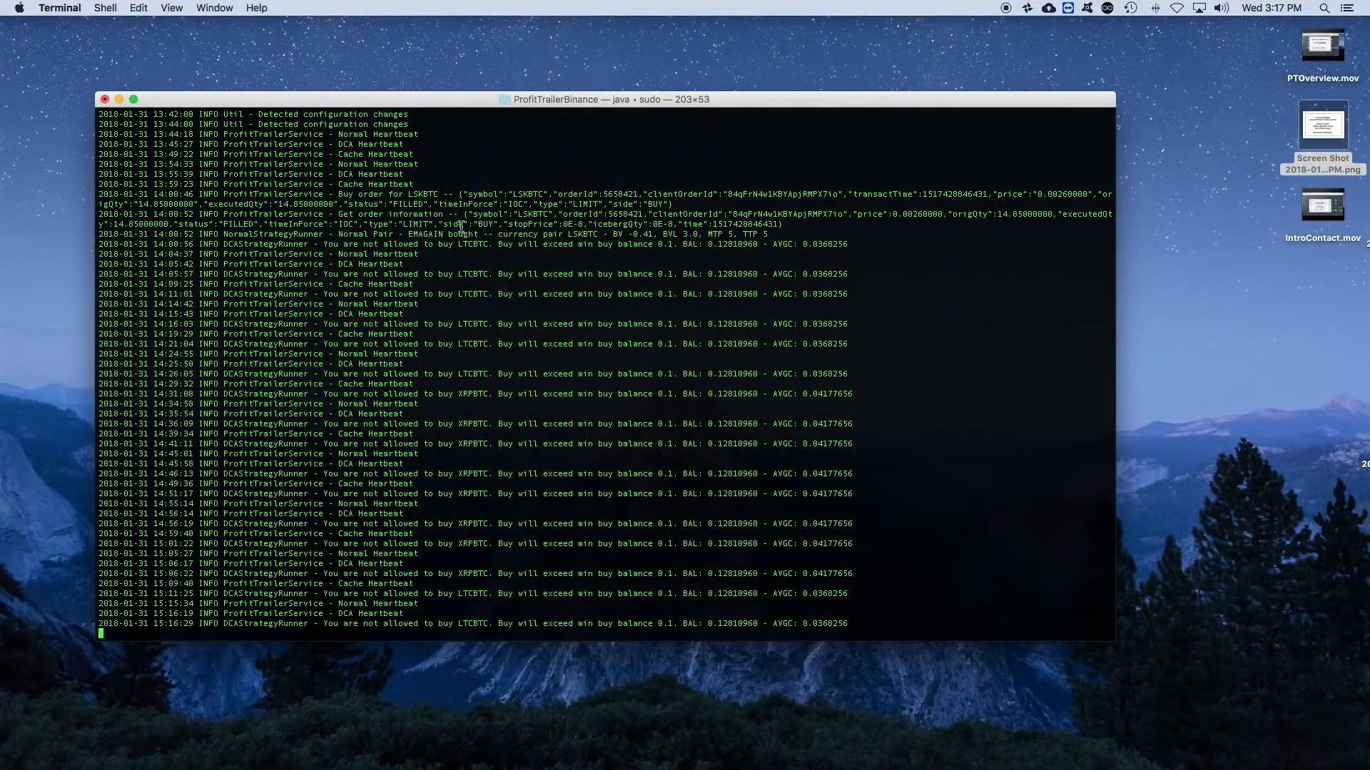
scroll(440, 250, up, 10)
scroll(440, 258, down, 10)
key(ctrl+Up)
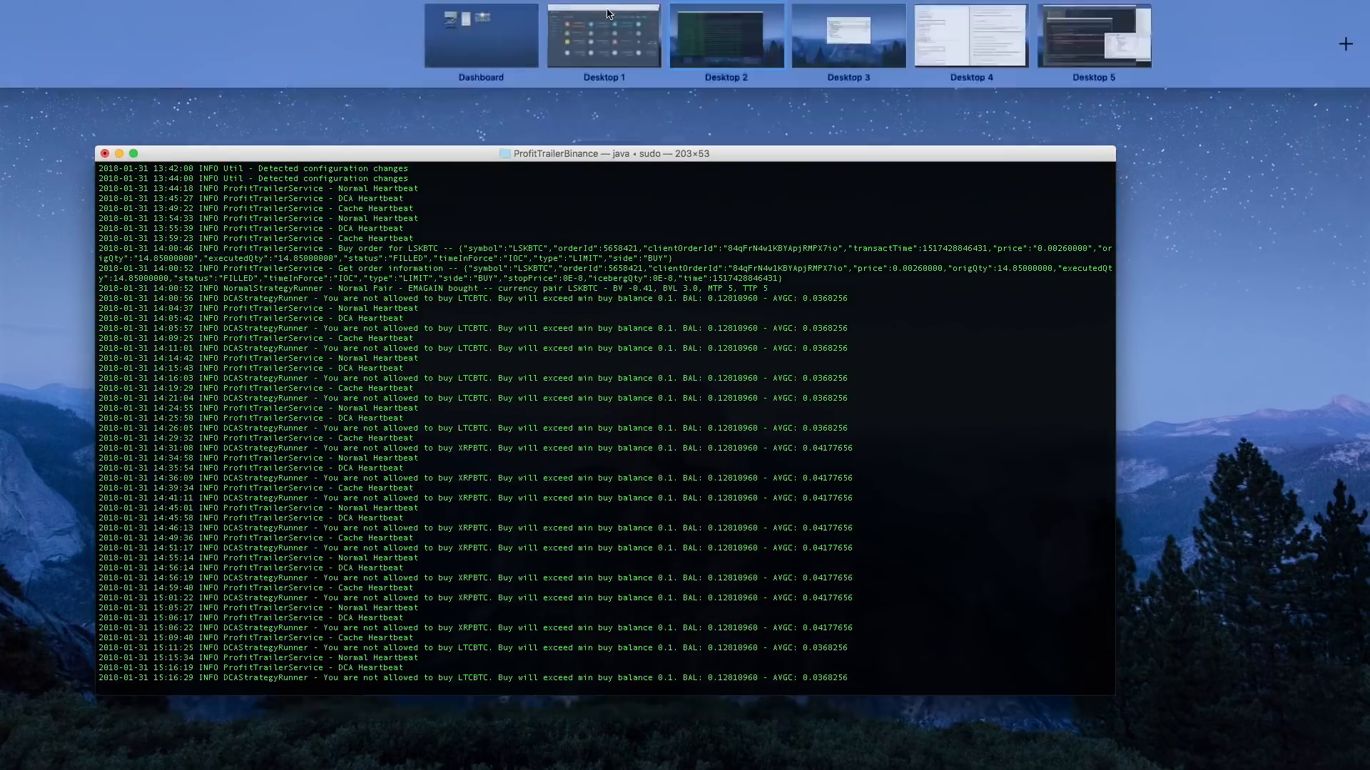
click(605, 57)
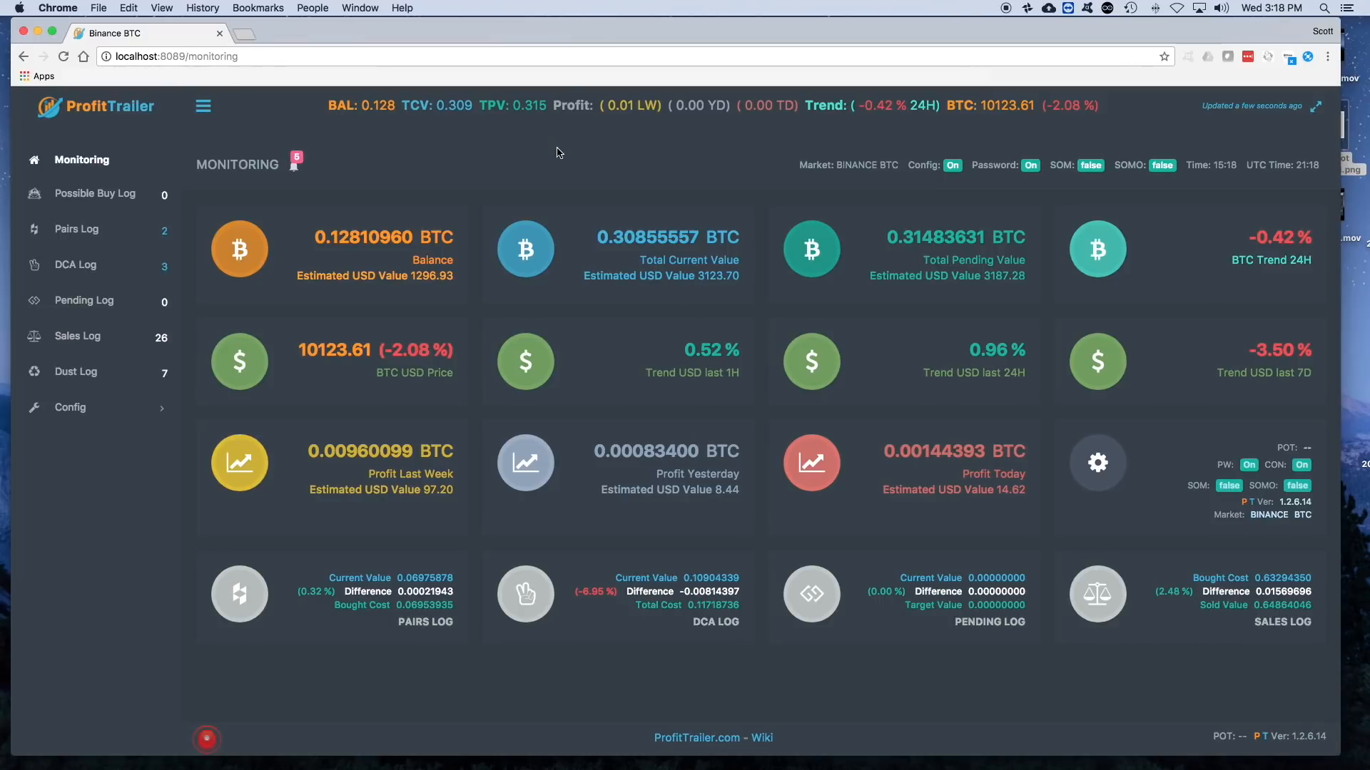
- Switch to the ProfitTrailerBinance folder in Finder, deselect its files, and collapse and re-expand the trading folder
key(ctrl+Up)
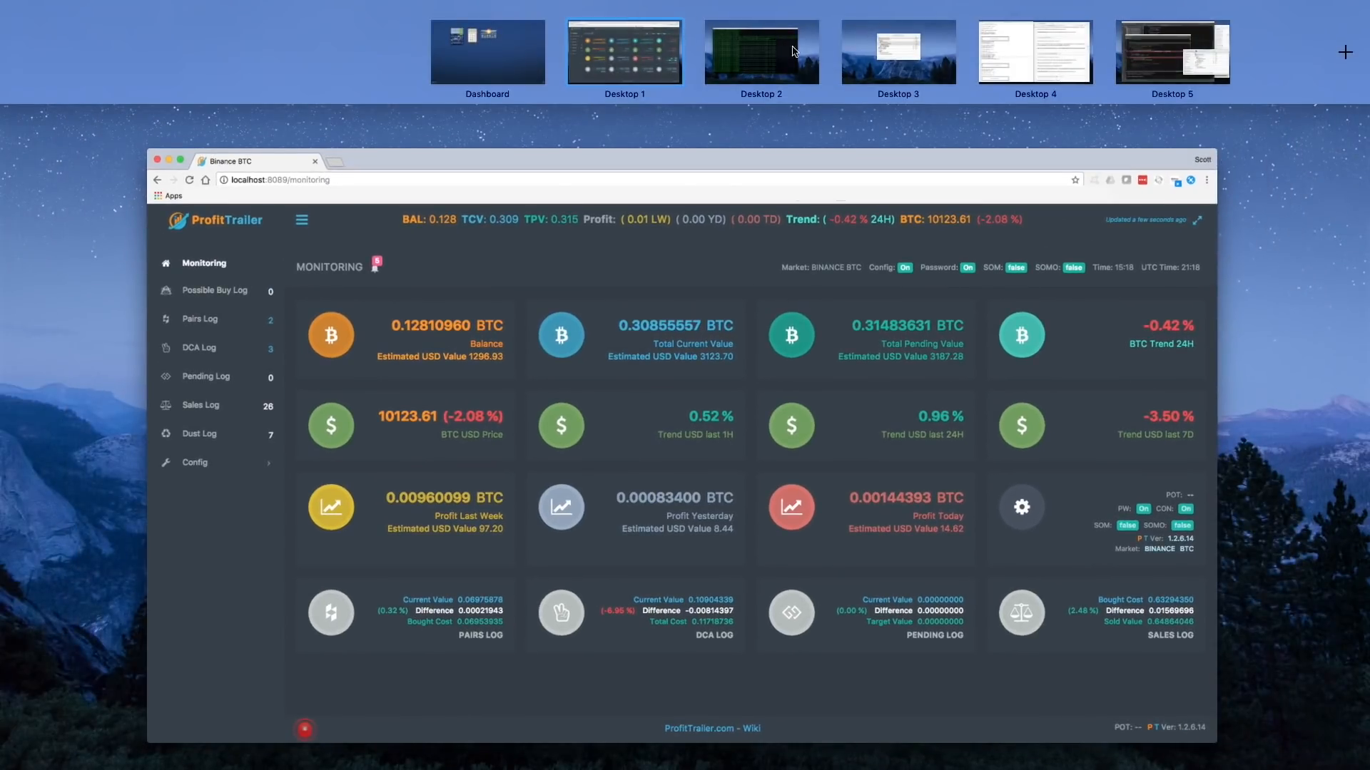
click(859, 49)
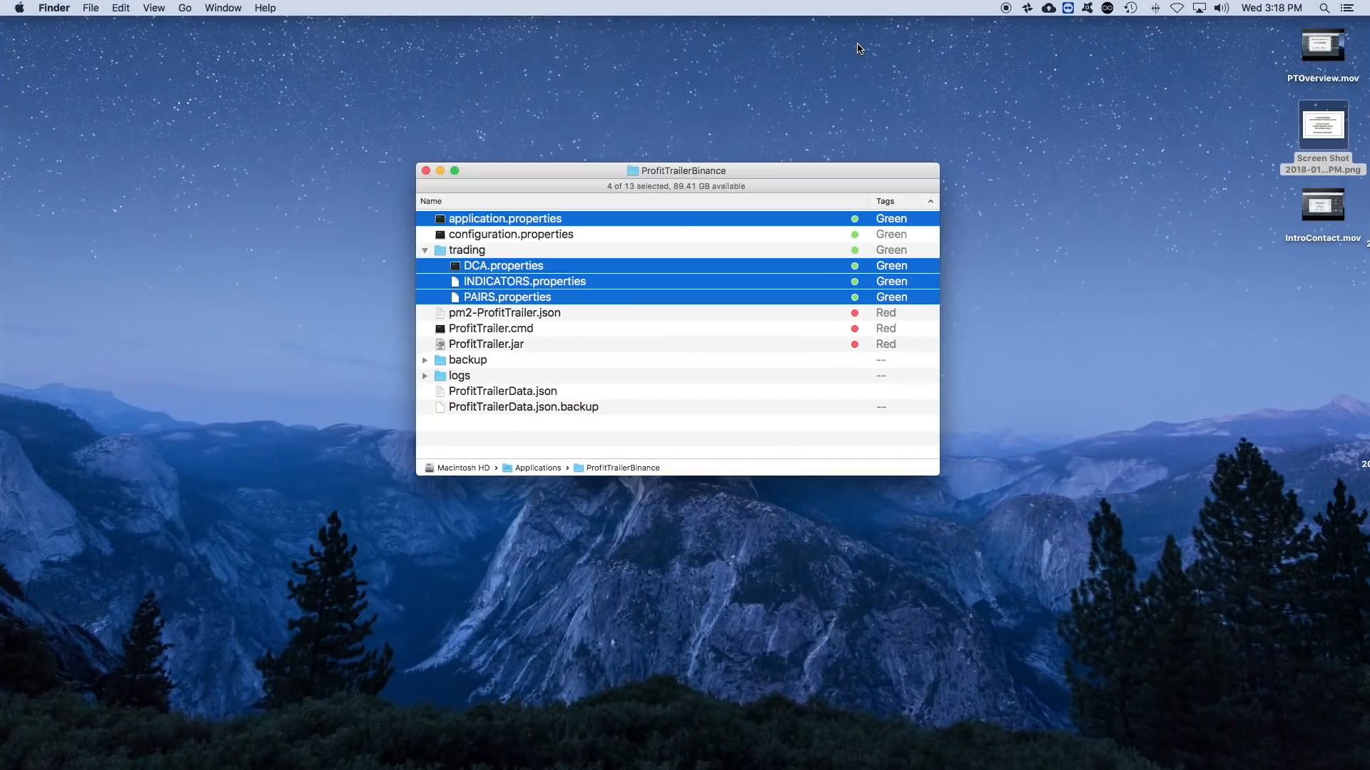
click(676, 443)
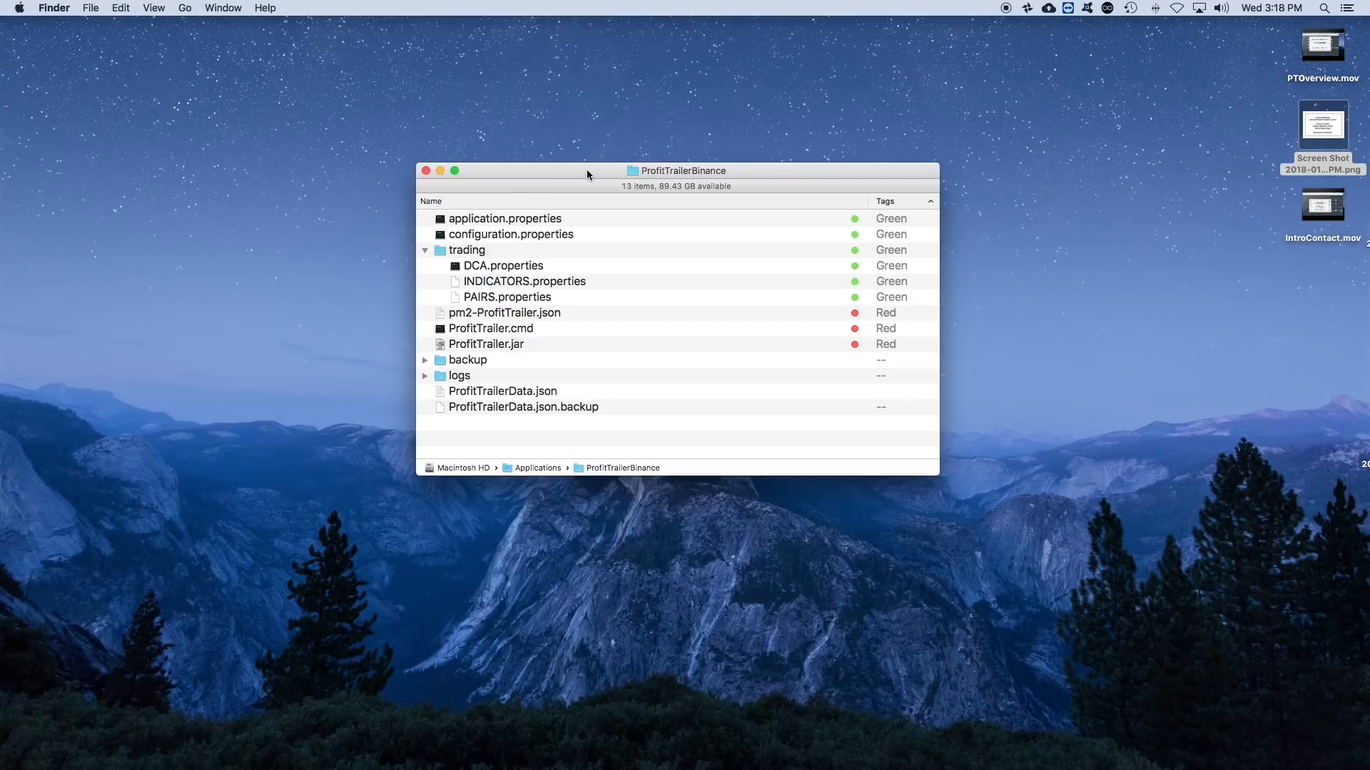
click(424, 250)
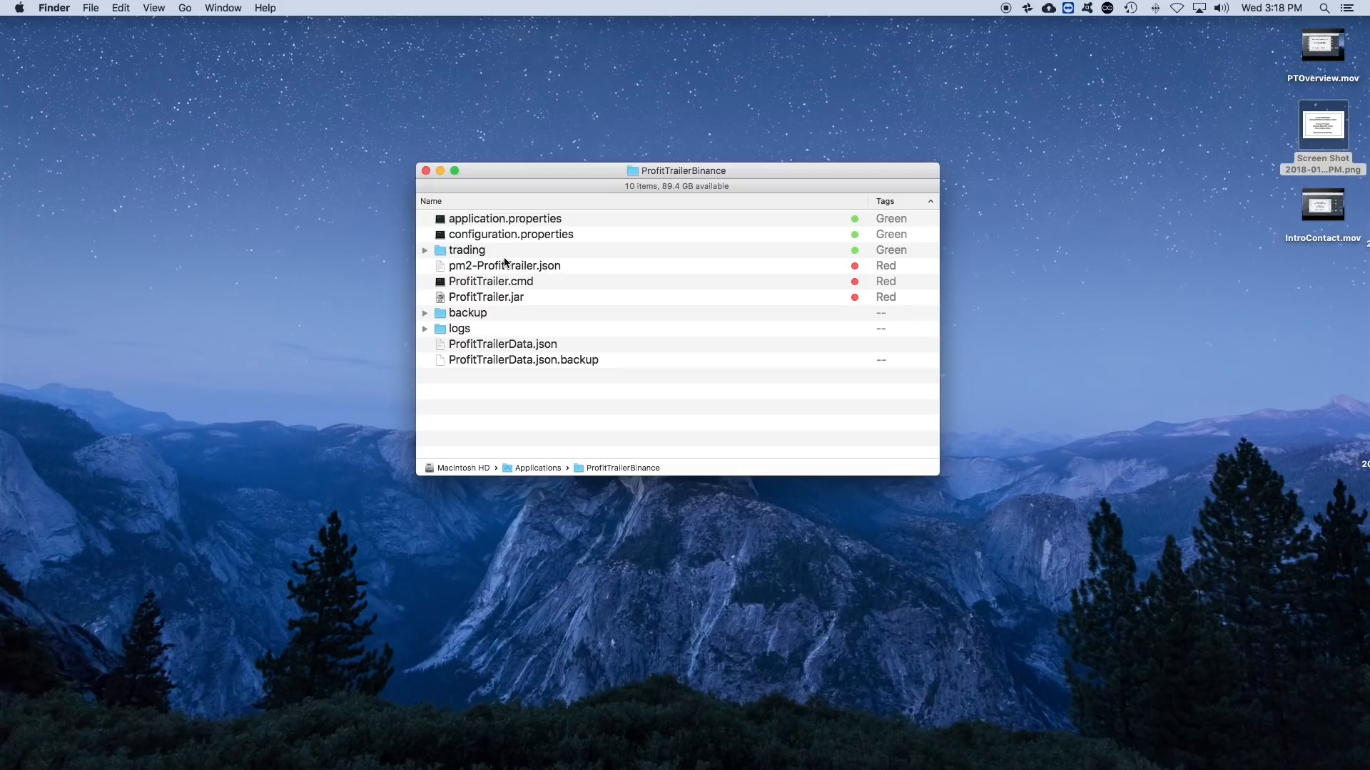
click(424, 251)
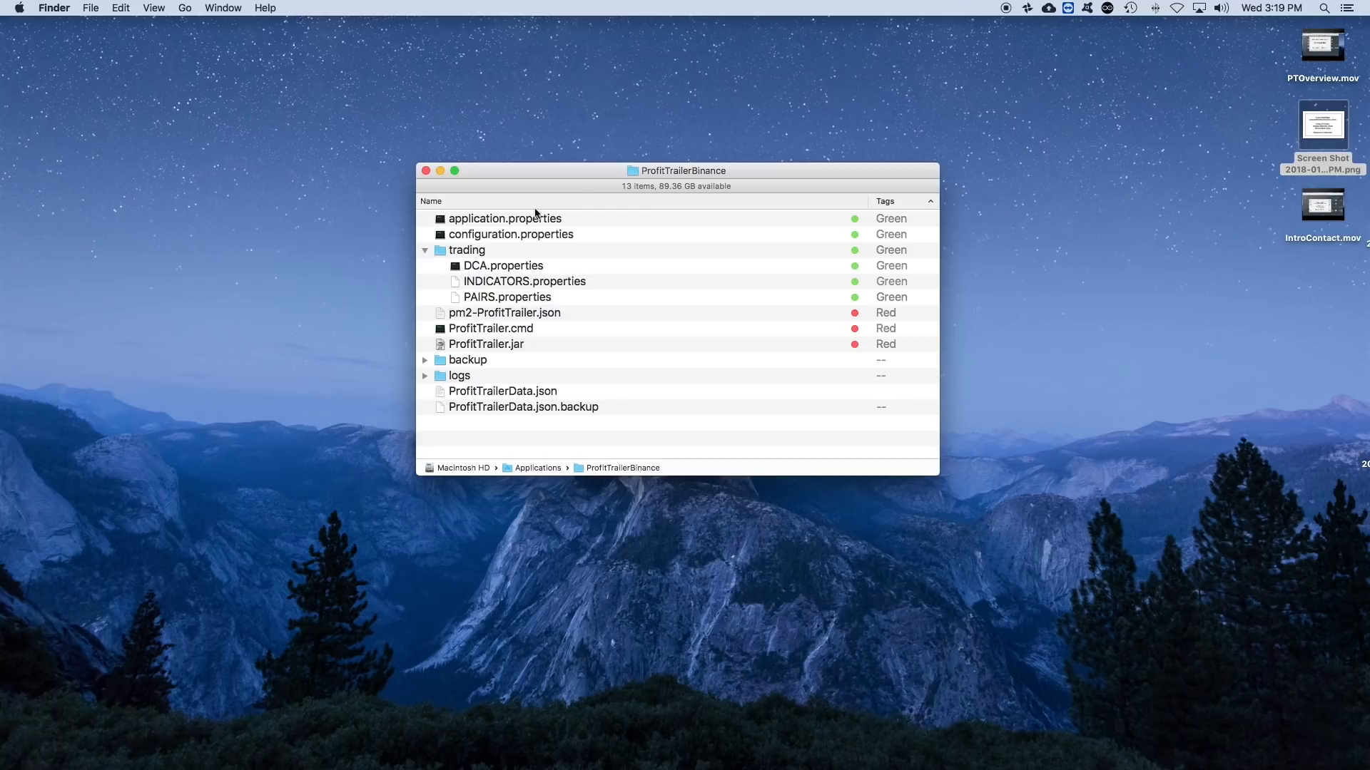
- Switch to Desktop 4 with PAIRS.properties in Xcode beside its wiki page, and return both to their beginning
key(ctrl+Up)
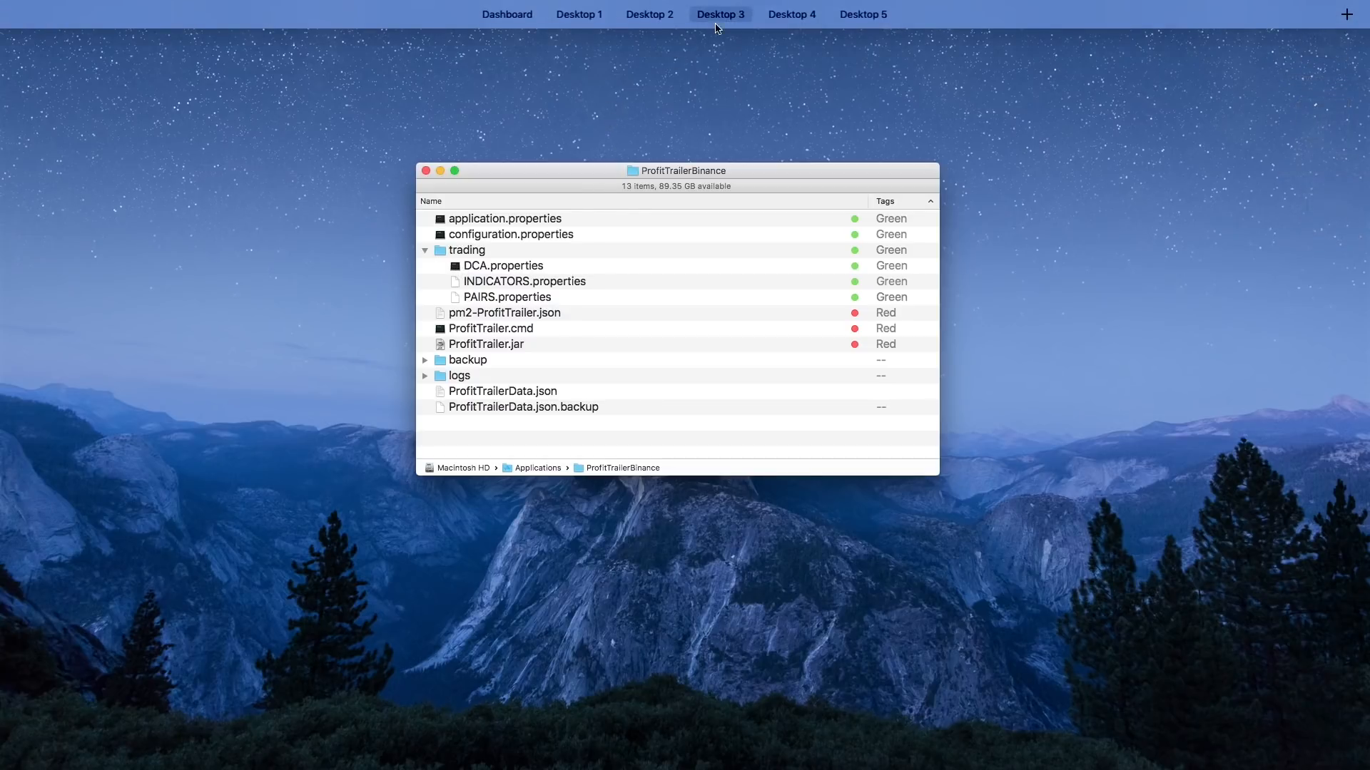
click(799, 53)
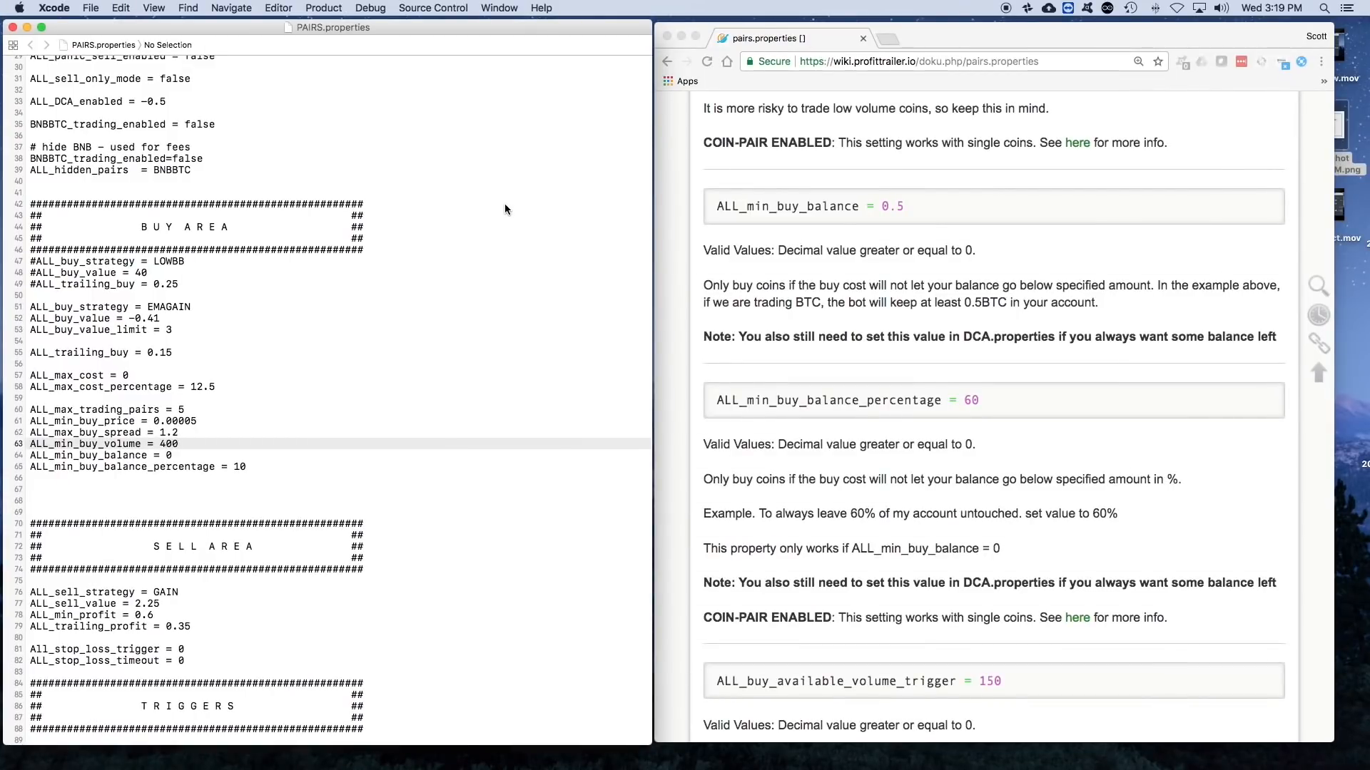
scroll(505, 209, up, 10)
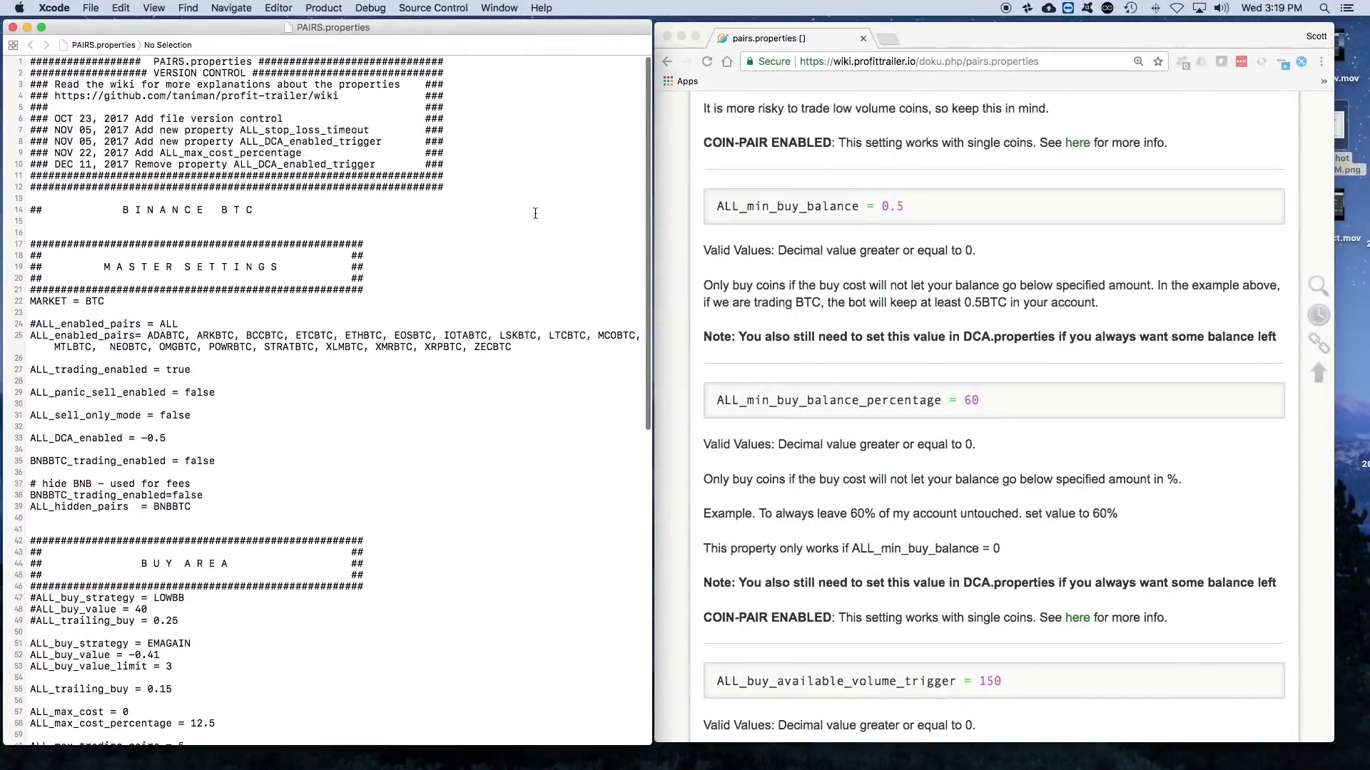
scroll(919, 262, up, 15)
scroll(919, 264, up, 10)
- Widen the wiki's browser window across the editor until the wiki's full navigation sidebar is displayed
click(667, 107)
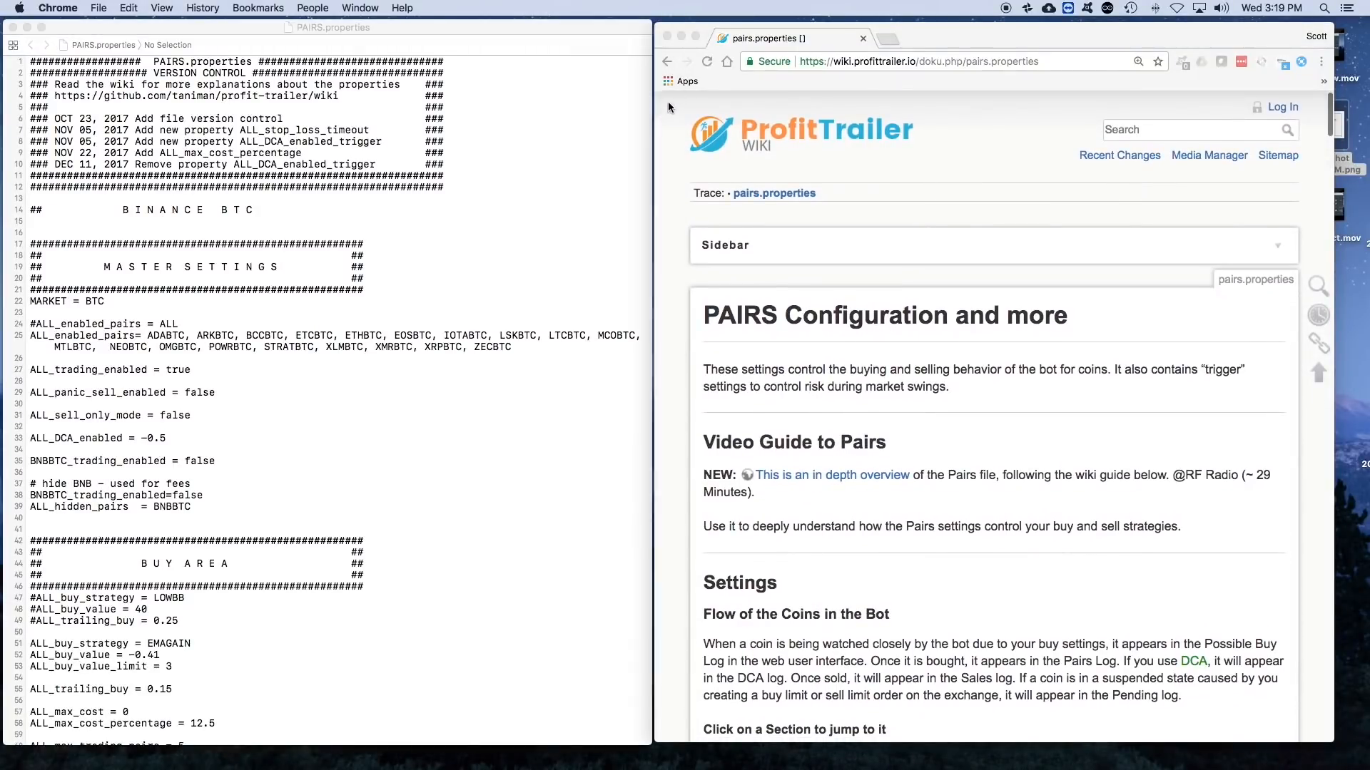
drag(4, 124, 74, 124)
drag(544, 40, 507, 38)
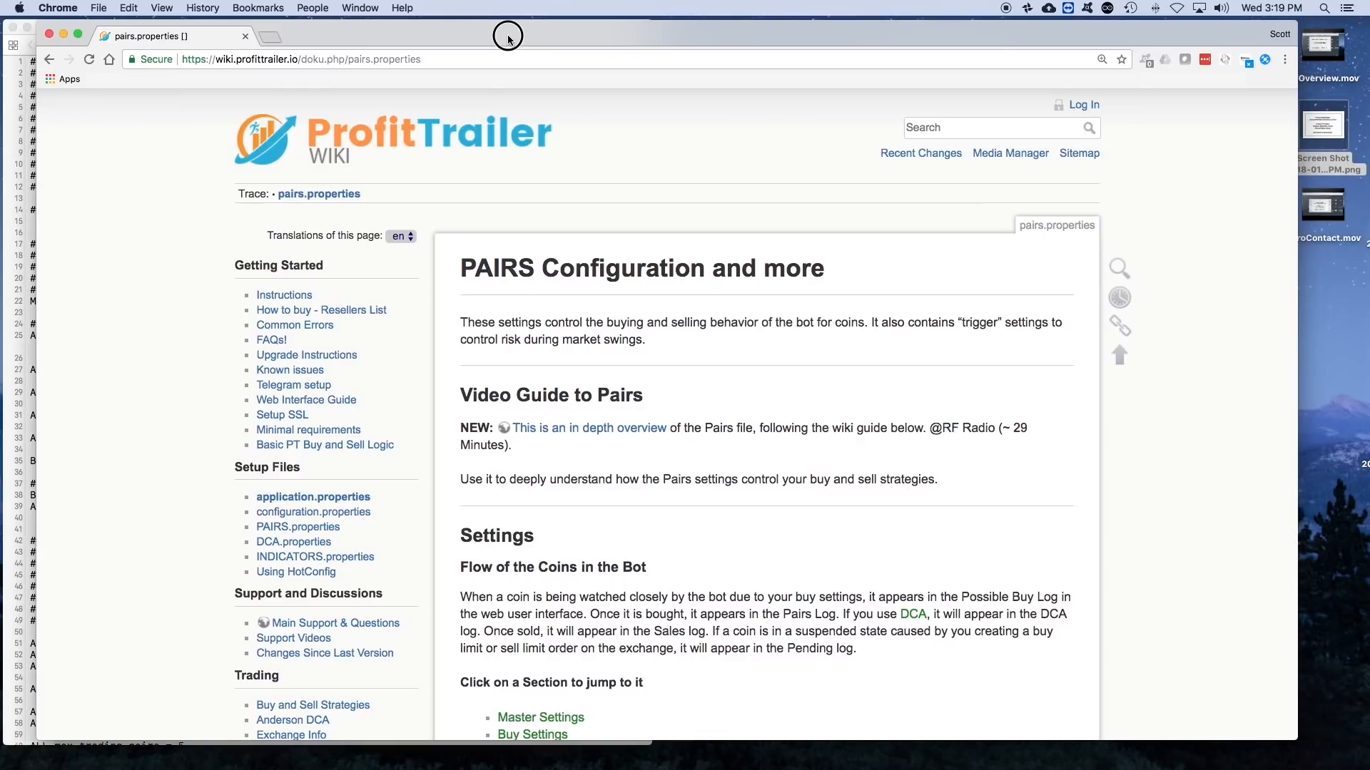
- Look over the PAIRS Configuration wiki page, including its navigation links, video guide and list of settings sections
scroll(661, 280, down, 2)
scroll(660, 280, up, 2)
scroll(658, 262, down, 3)
scroll(658, 262, down, 1)
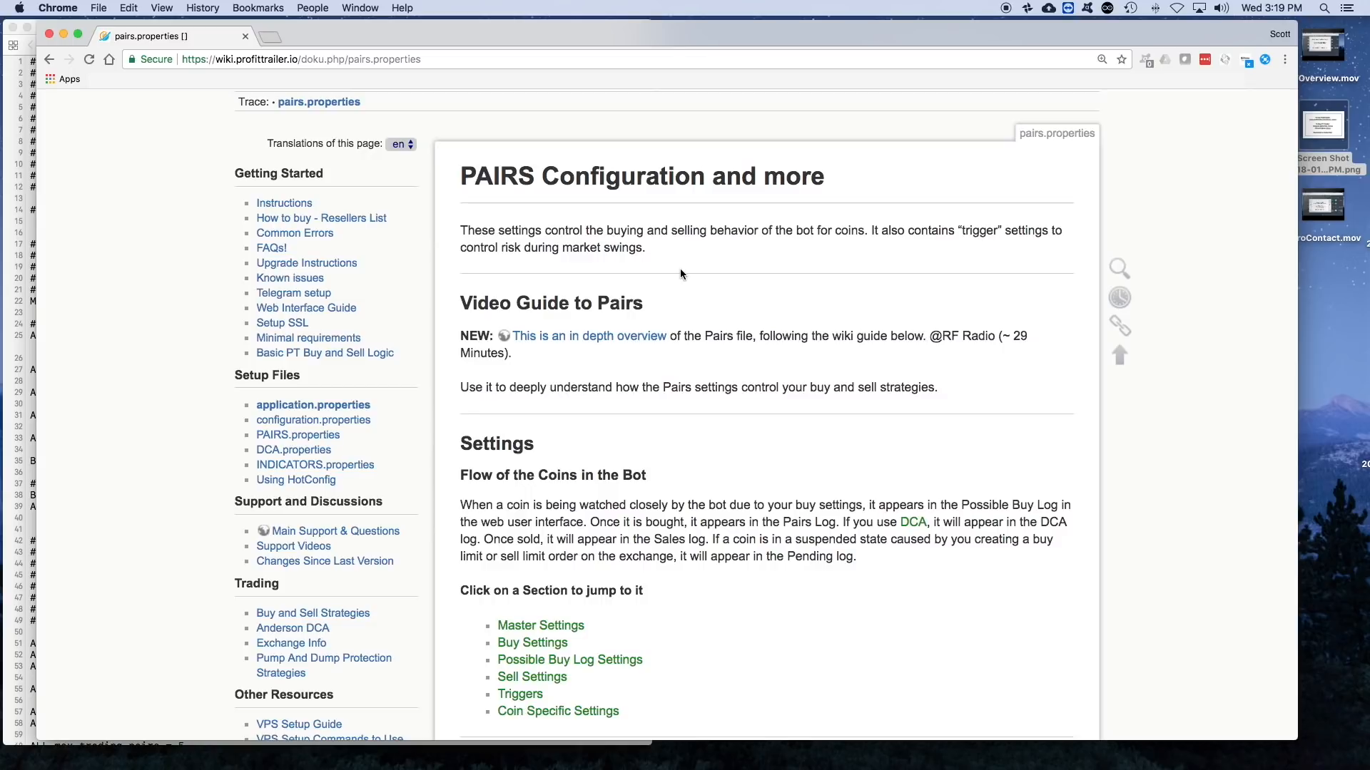
scroll(681, 268, down, 1)
scroll(681, 268, up, 3)
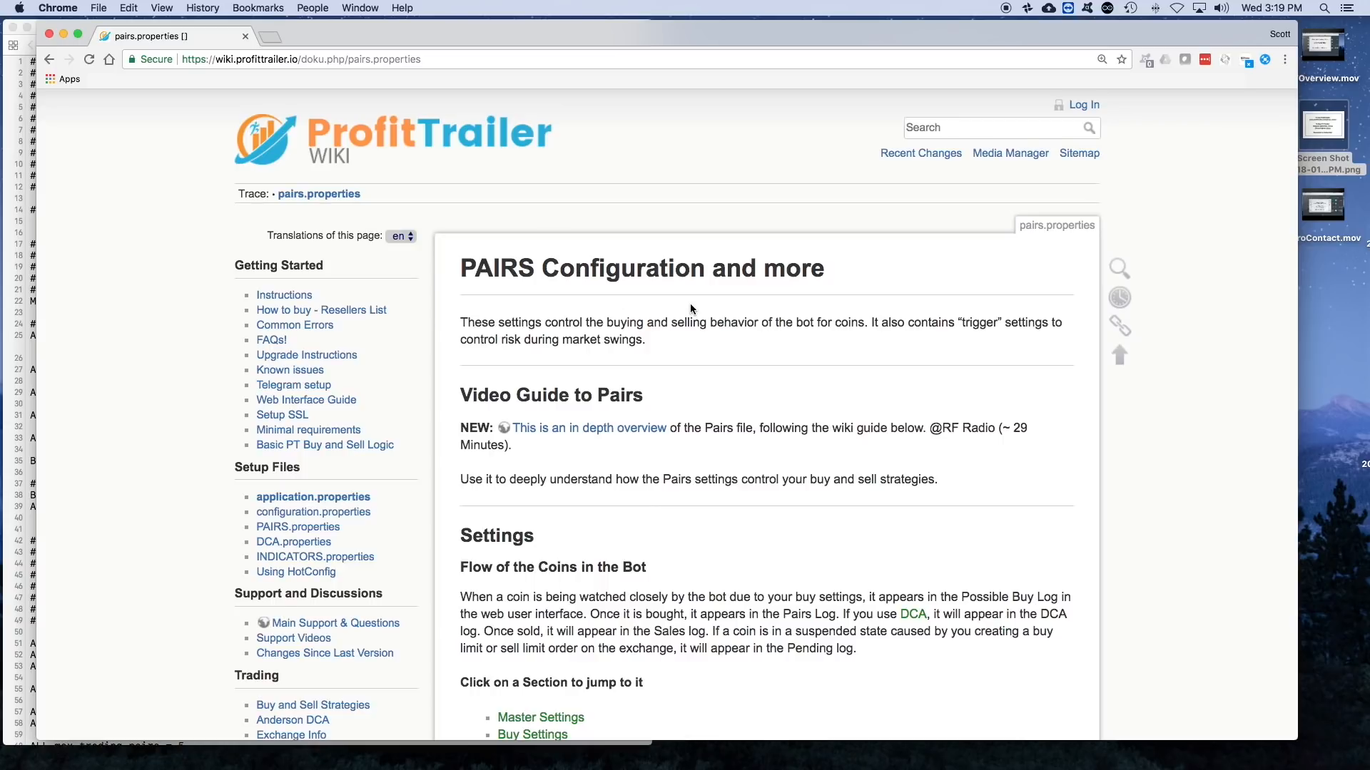
scroll(715, 309, down, 2)
scroll(710, 312, up, 2)
scroll(711, 316, down, 1)
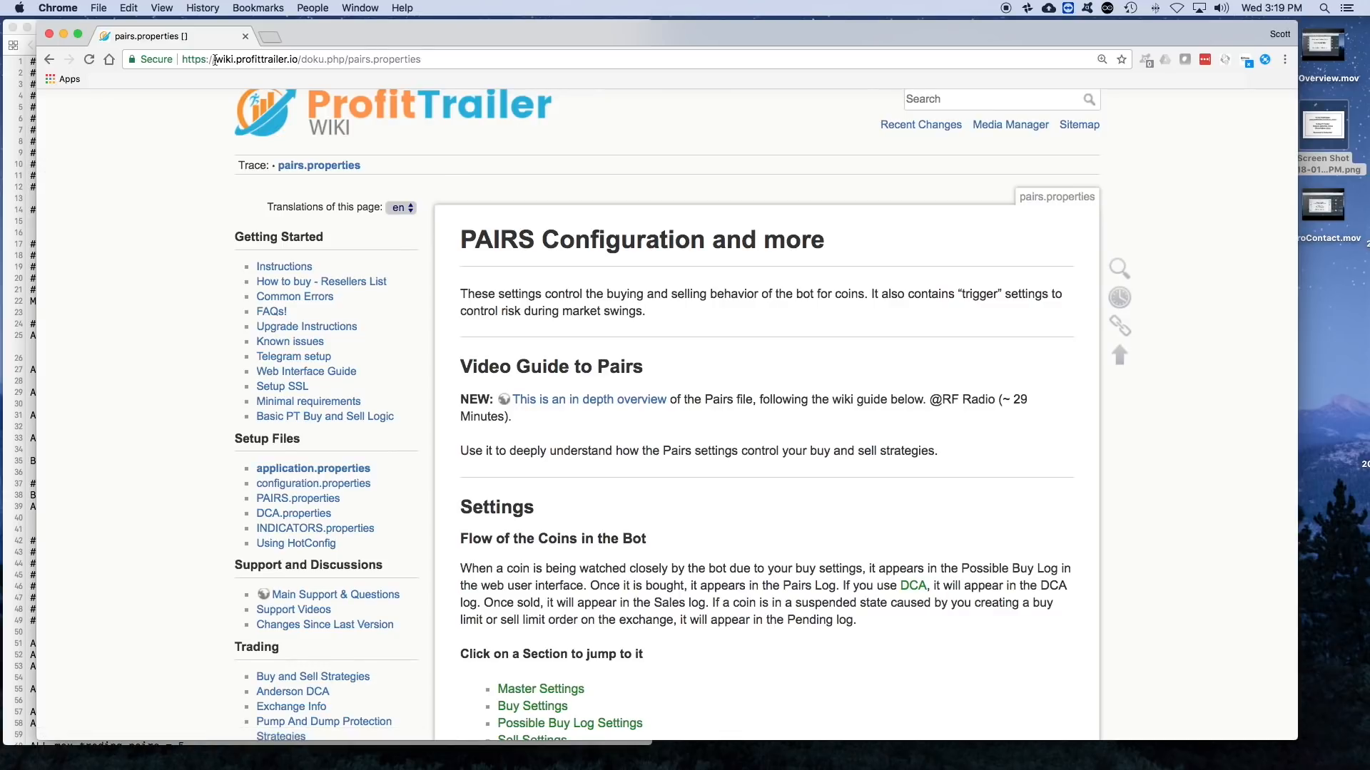
- Highlight the wiki.profittrailer.io domain in the address and open PAIRS.properties from the wiki's Setup Files links
drag(214, 60, 298, 58)
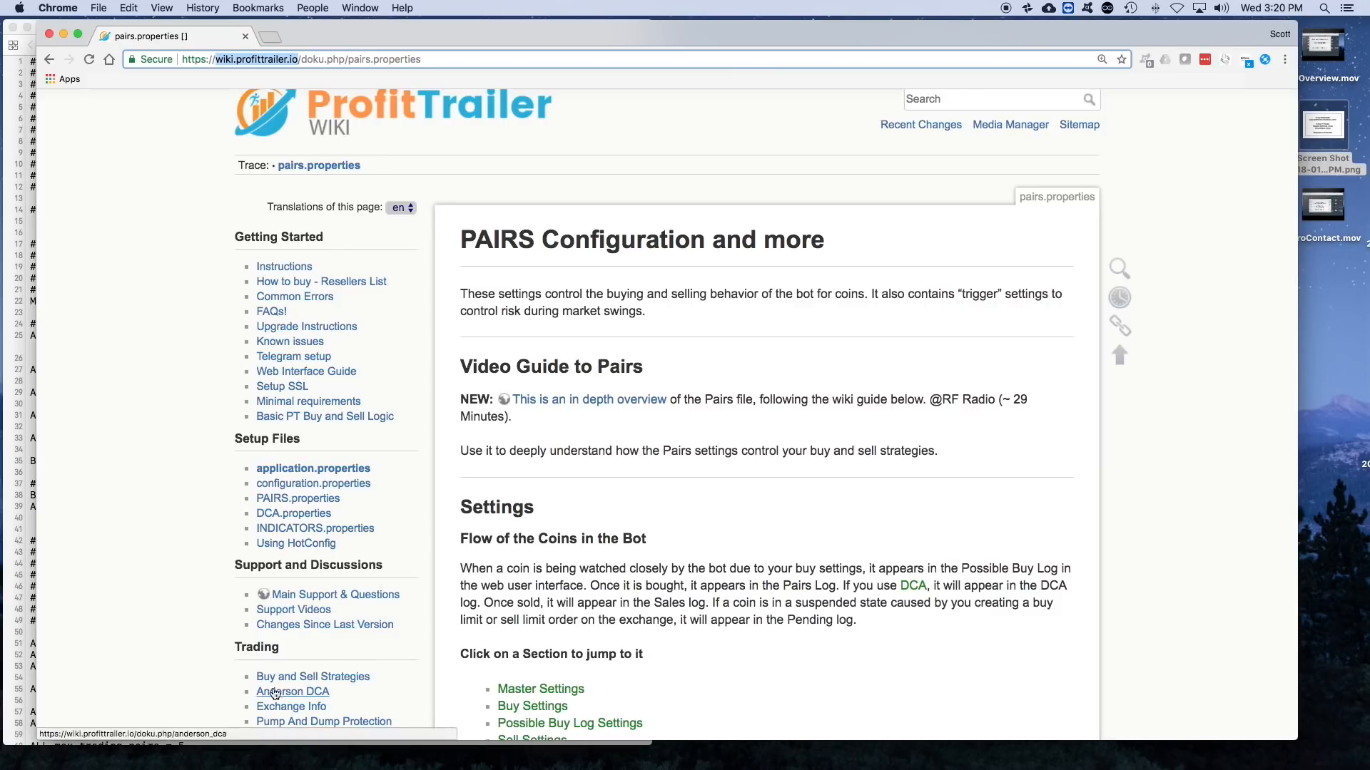
click(453, 61)
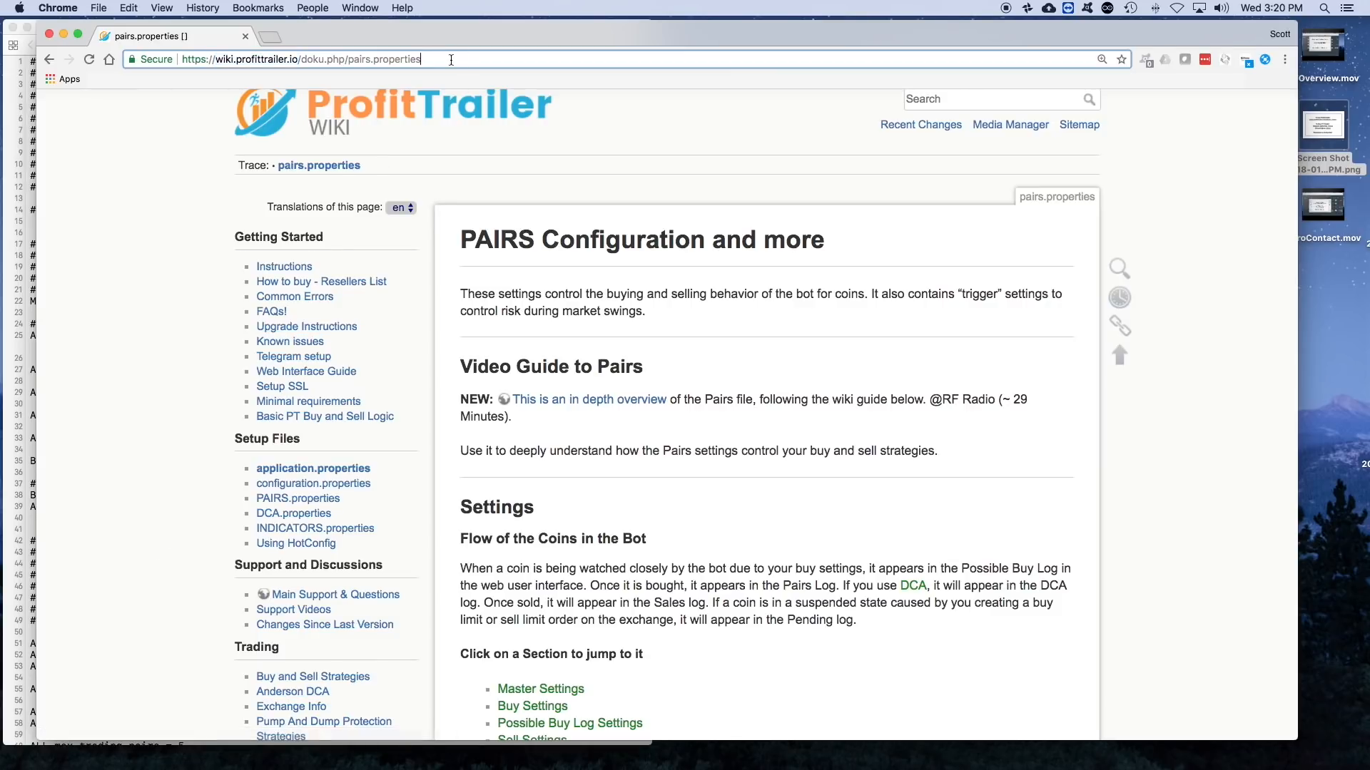
scroll(267, 278, down, 3)
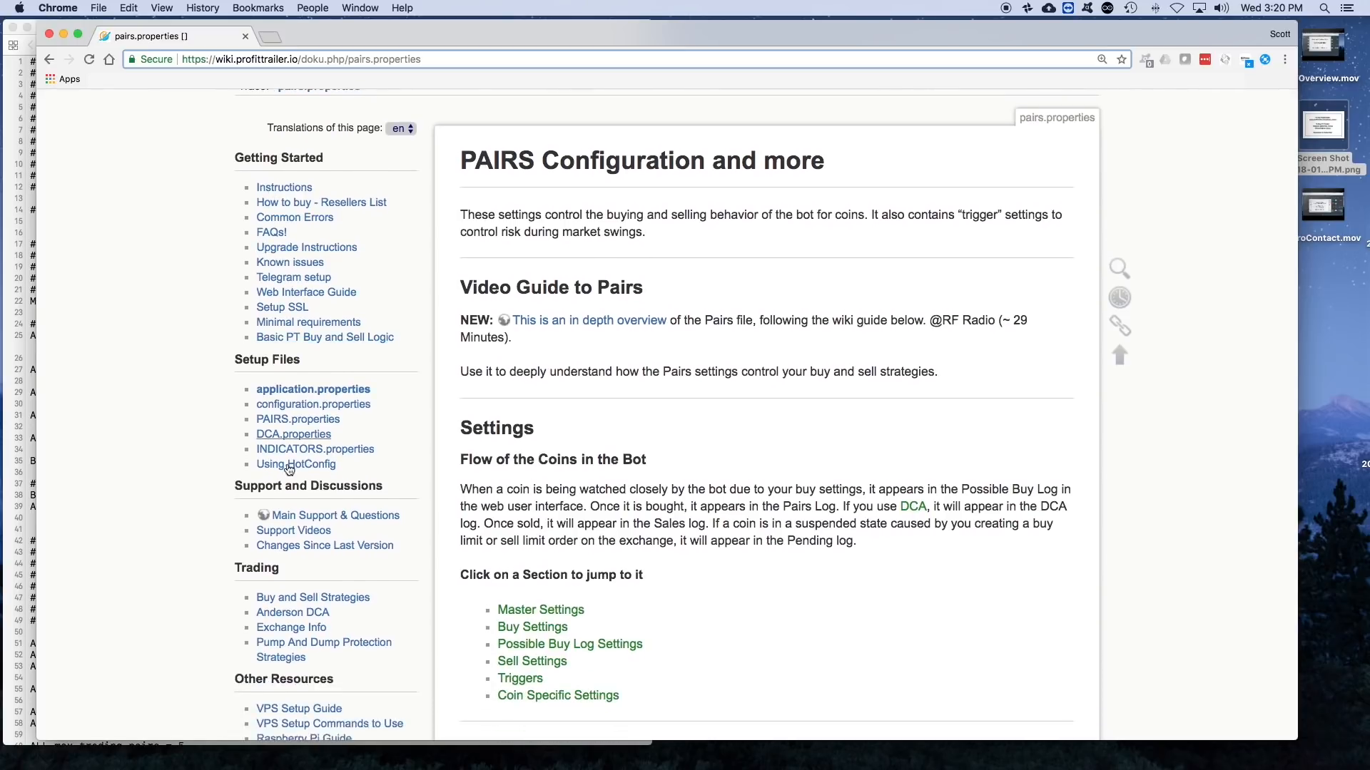
click(247, 345)
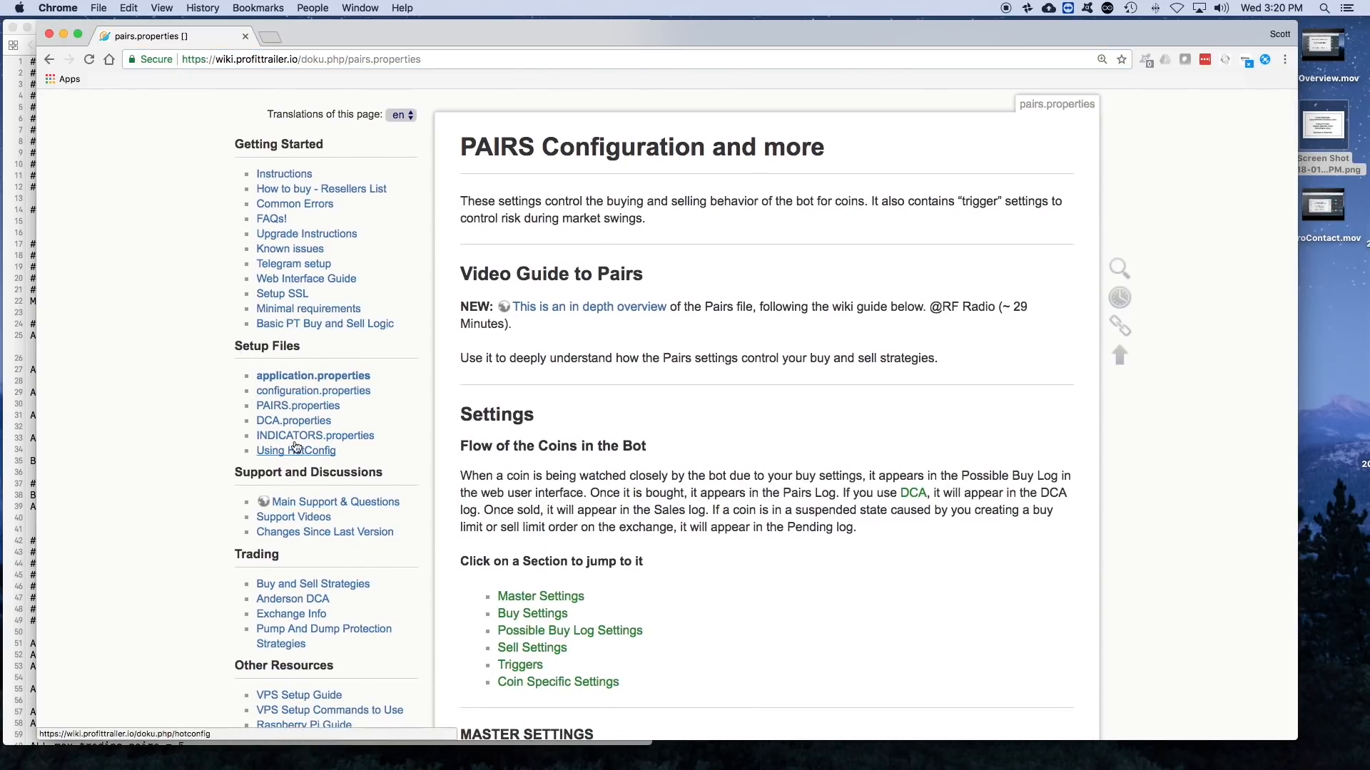
click(268, 408)
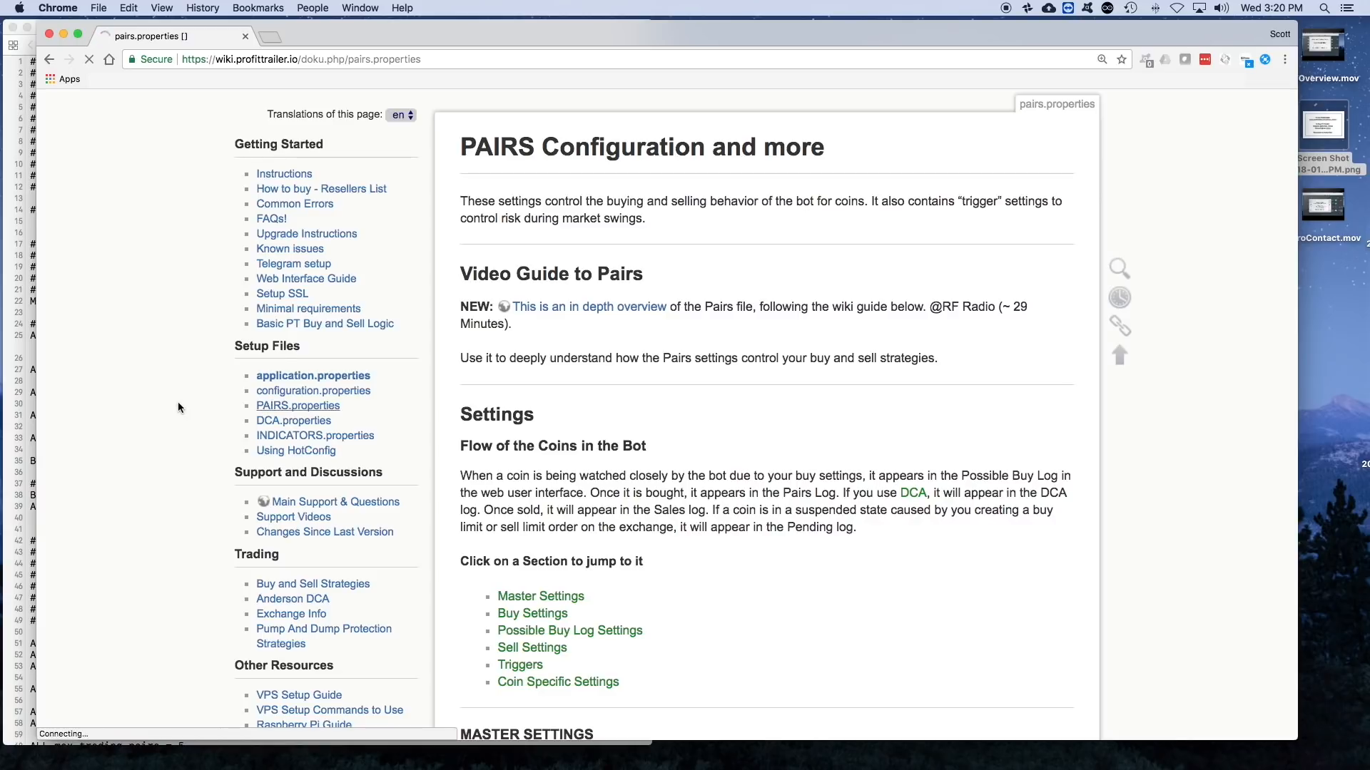
scroll(601, 185, down, 3)
scroll(601, 179, up, 3)
scroll(601, 180, down, 2)
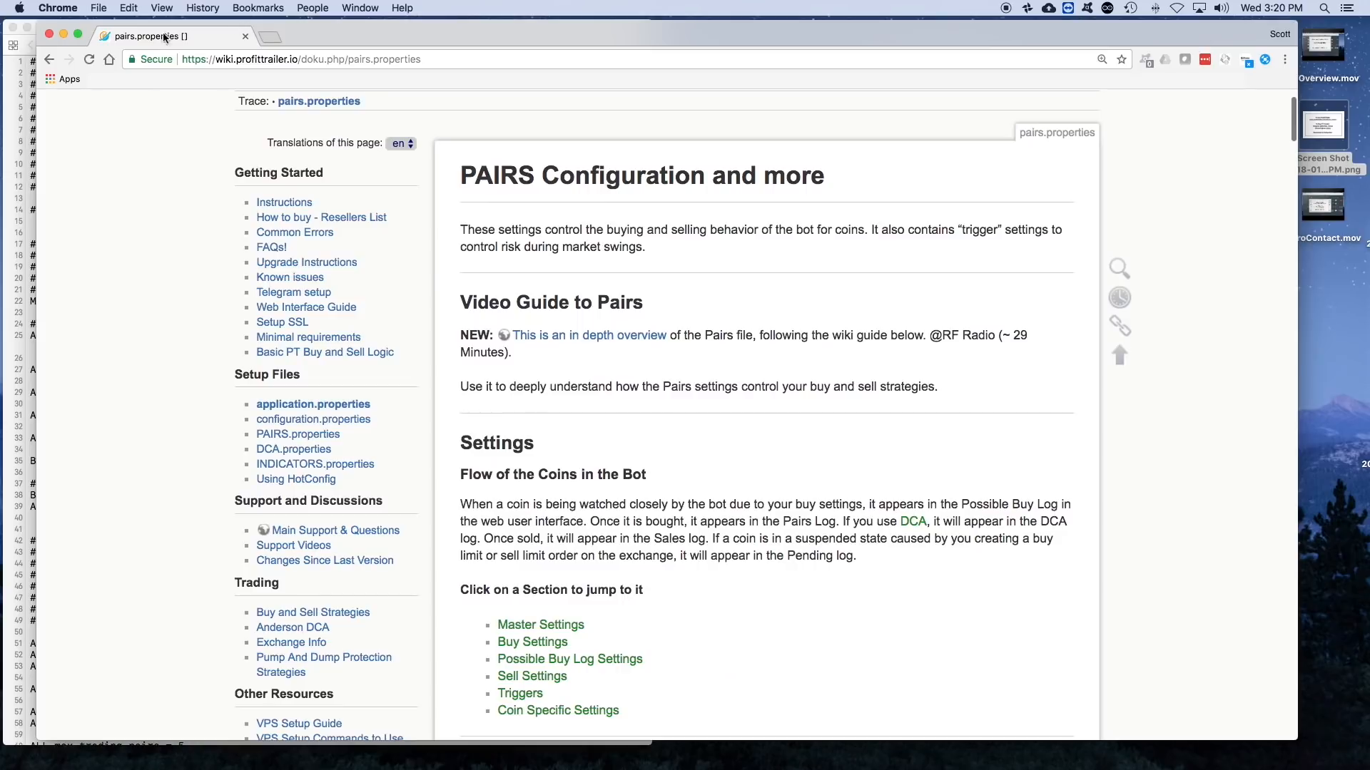
- Resize the wiki's browser window to fit beside the Xcode editor and make the PAIRS.properties editor active
drag(37, 161, 656, 137)
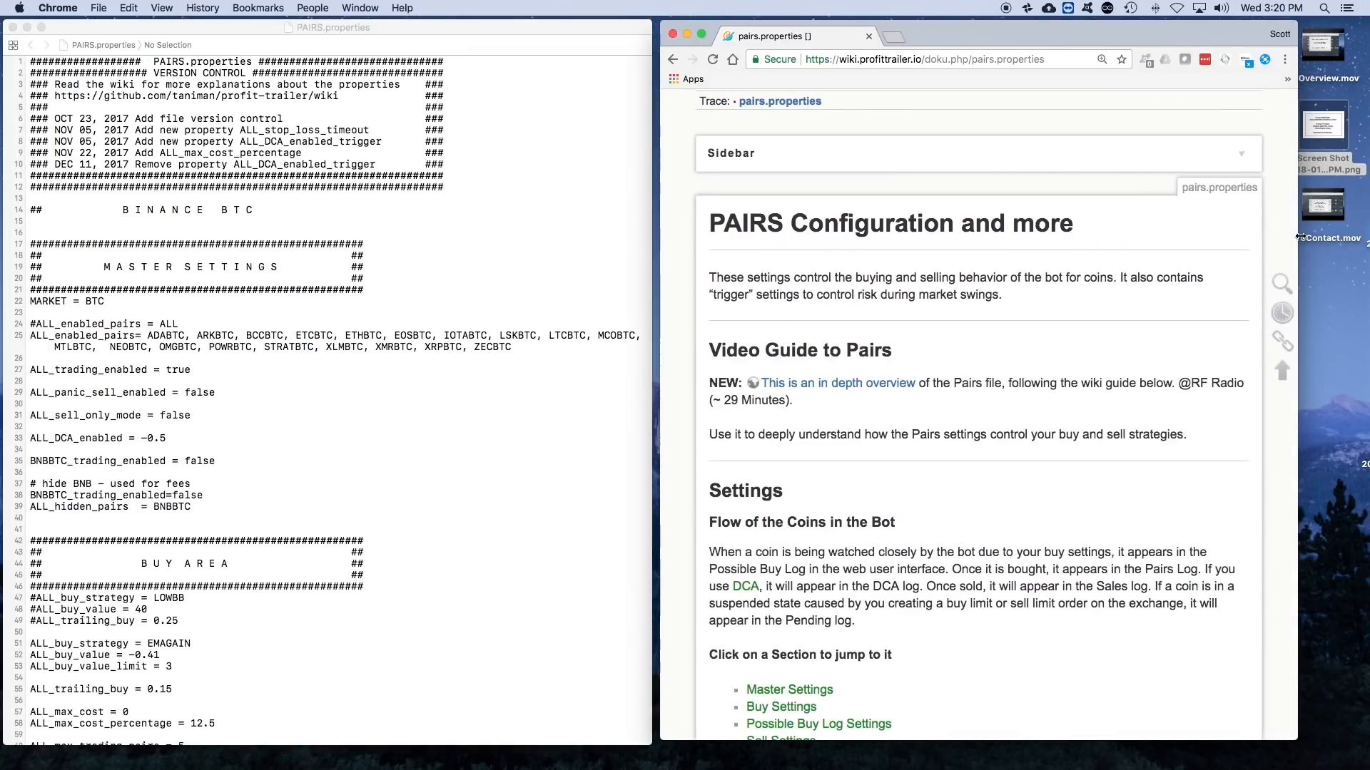
drag(1297, 238, 1345, 237)
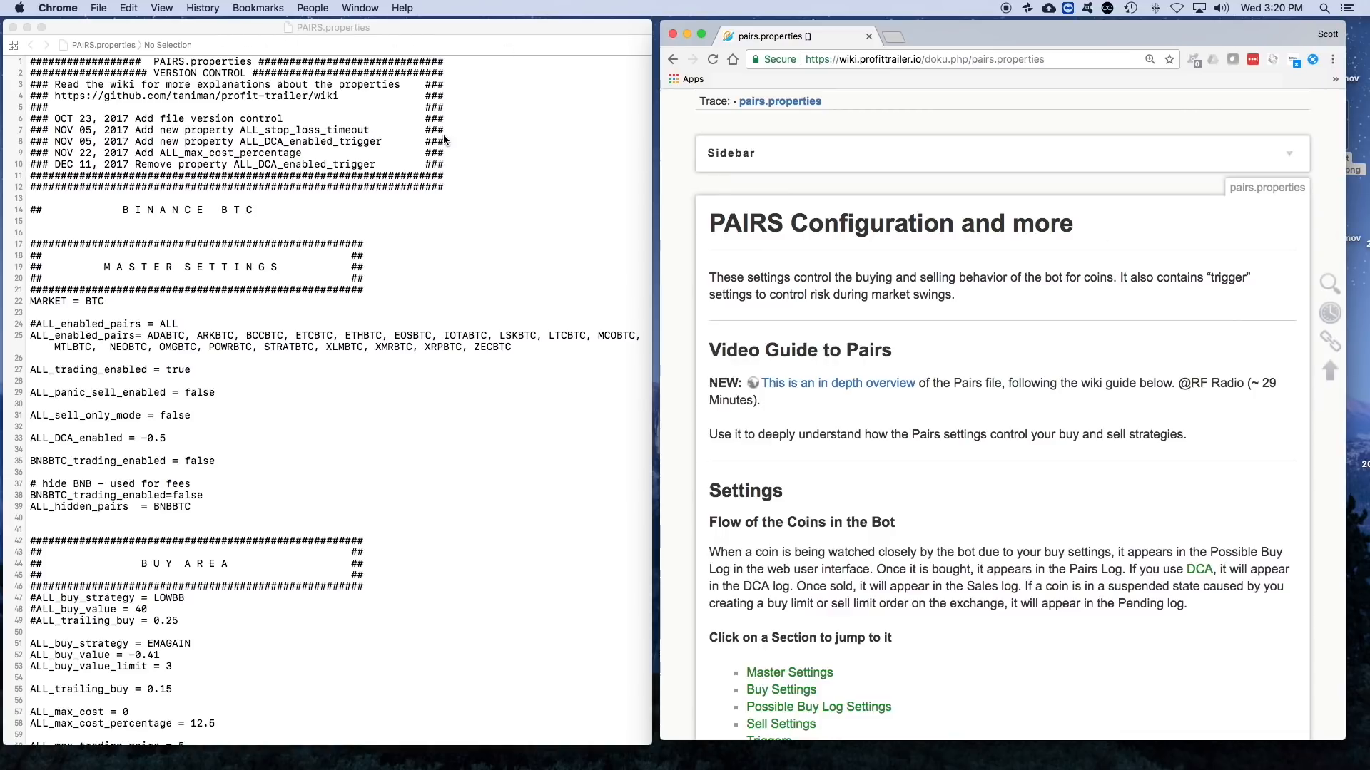
click(507, 177)
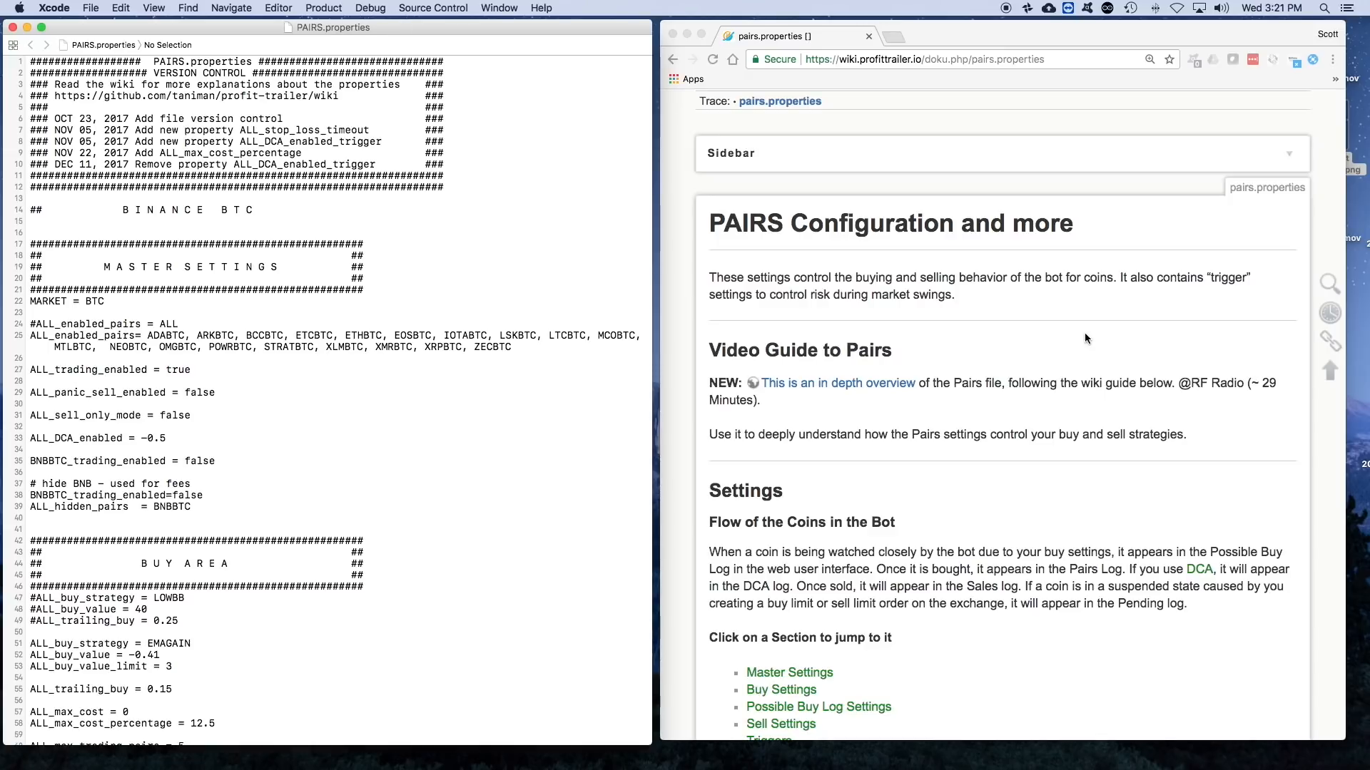
- Read the PAIRS wiki page from the introduction and coin flow down to the MARKET and ALL_enabled_pairs entries under Master Settings
scroll(965, 301, down, 5)
scroll(966, 301, up, 6)
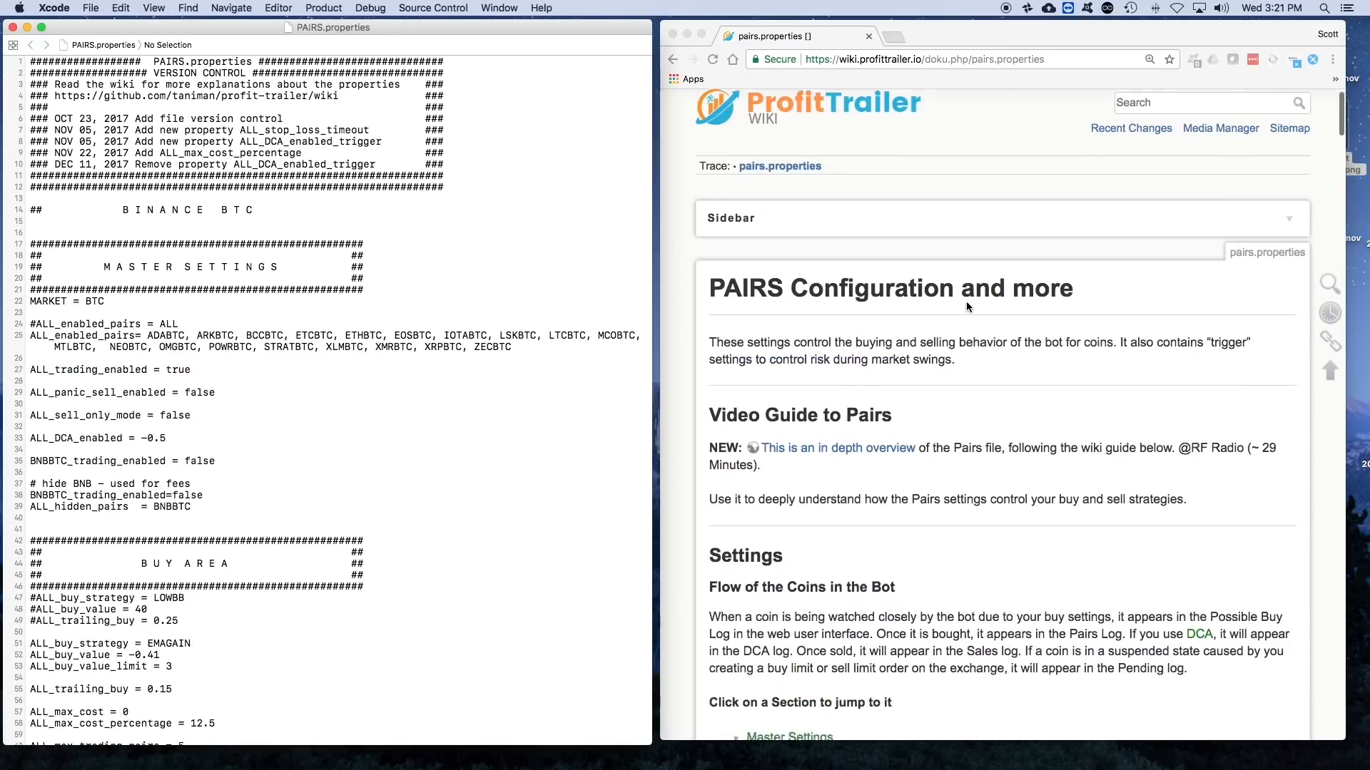
scroll(966, 301, down, 3)
scroll(968, 307, up, 1)
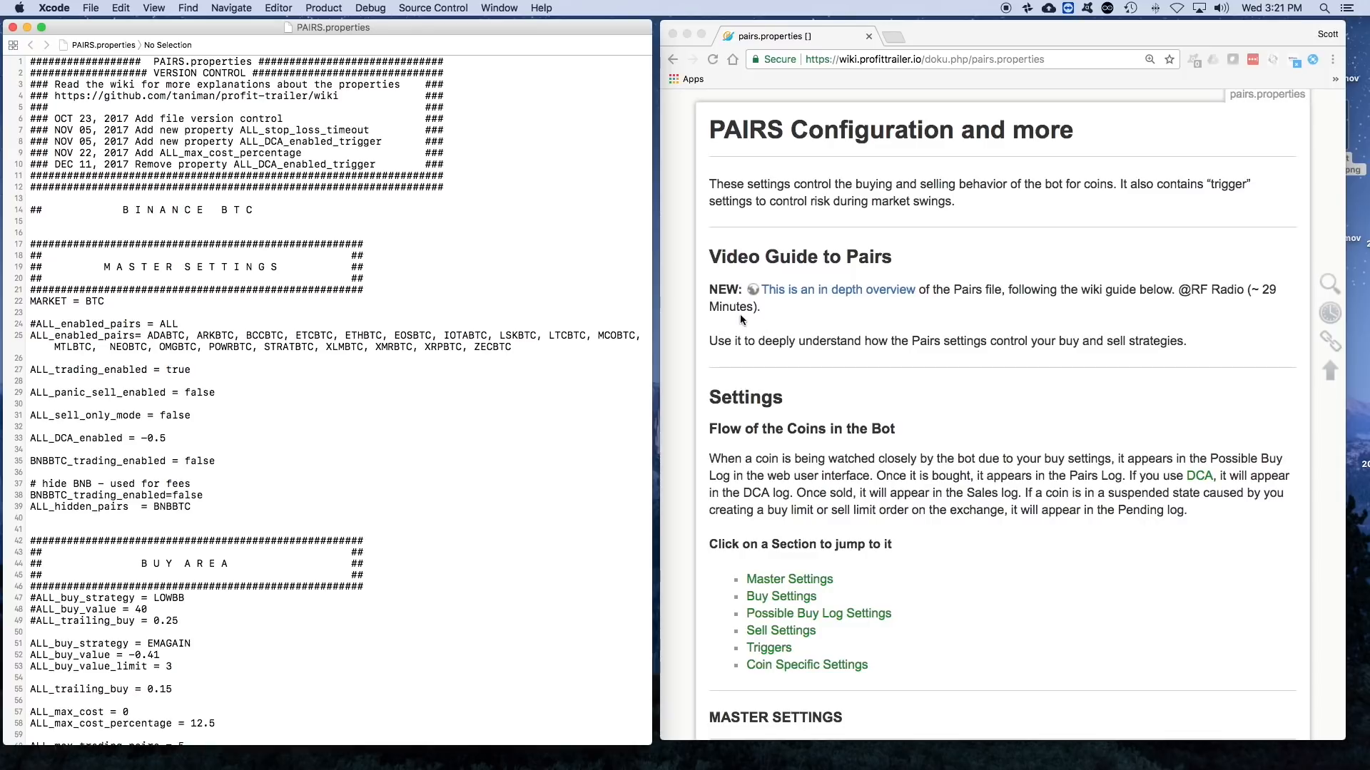
scroll(781, 310, down, 1)
scroll(781, 309, down, 3)
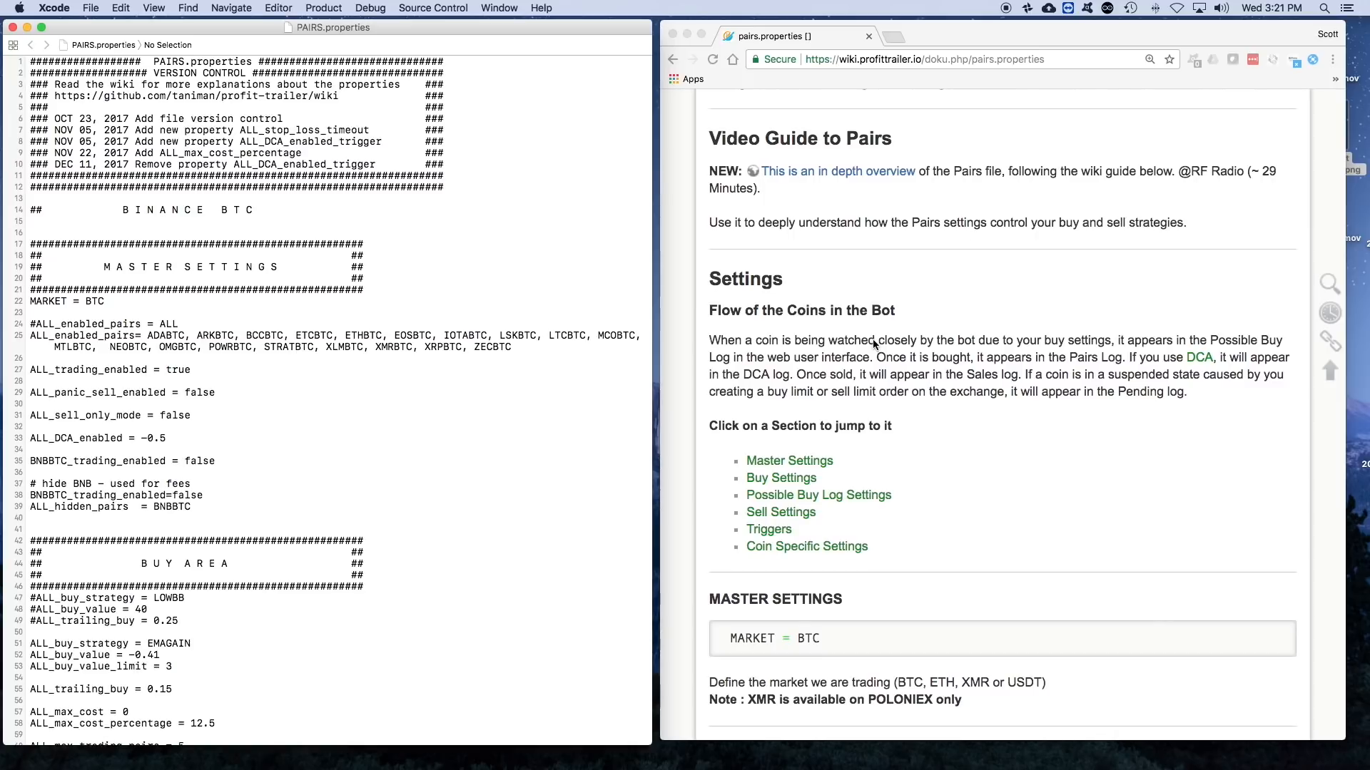
scroll(871, 340, down, 15)
scroll(874, 345, up, 18)
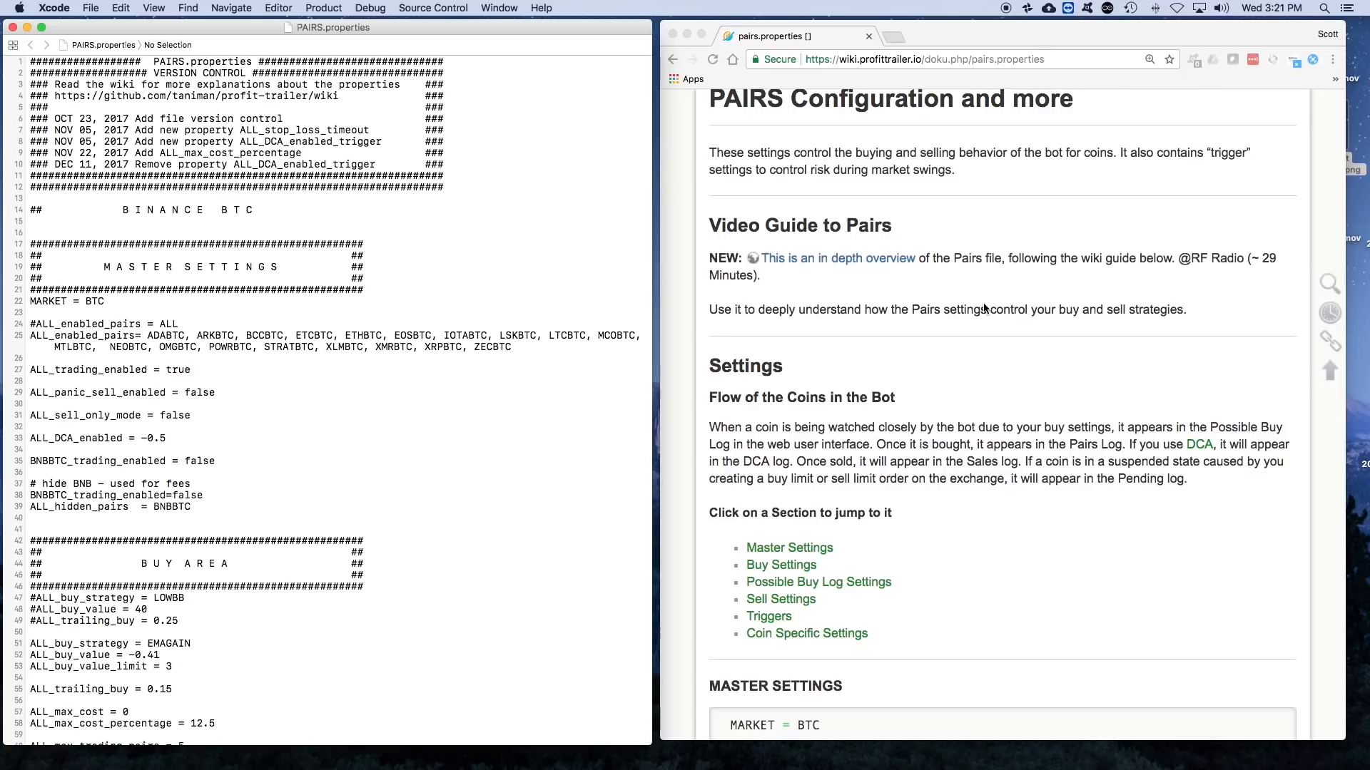
scroll(983, 309, down, 5)
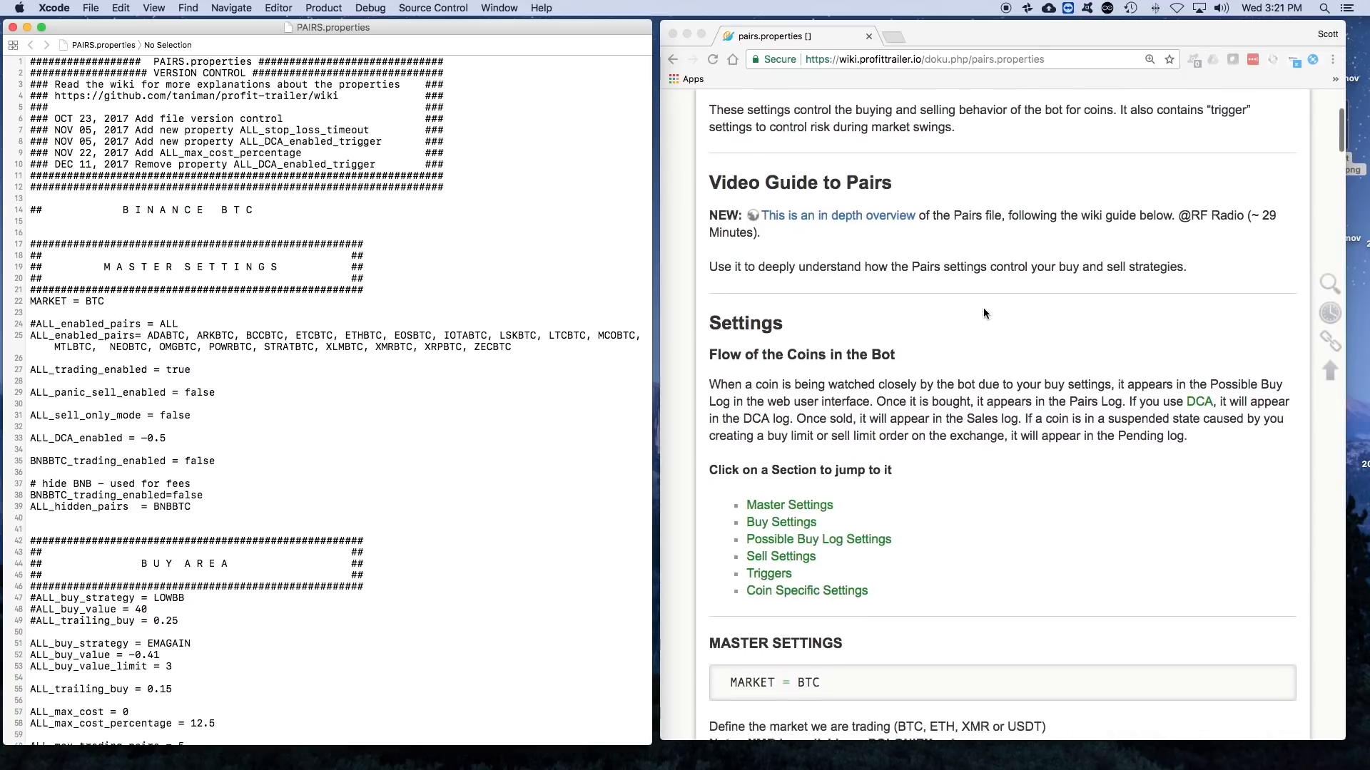
scroll(983, 312, down, 3)
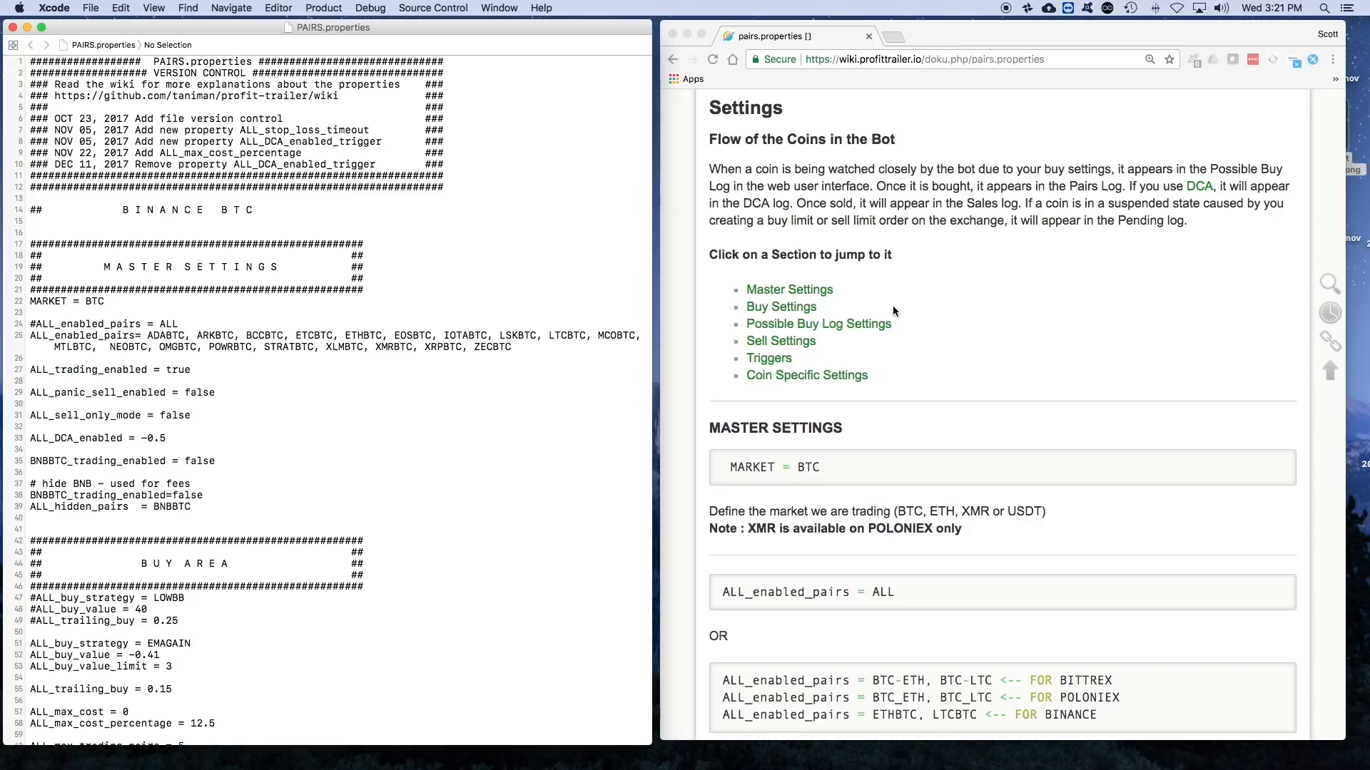
scroll(905, 326, down, 5)
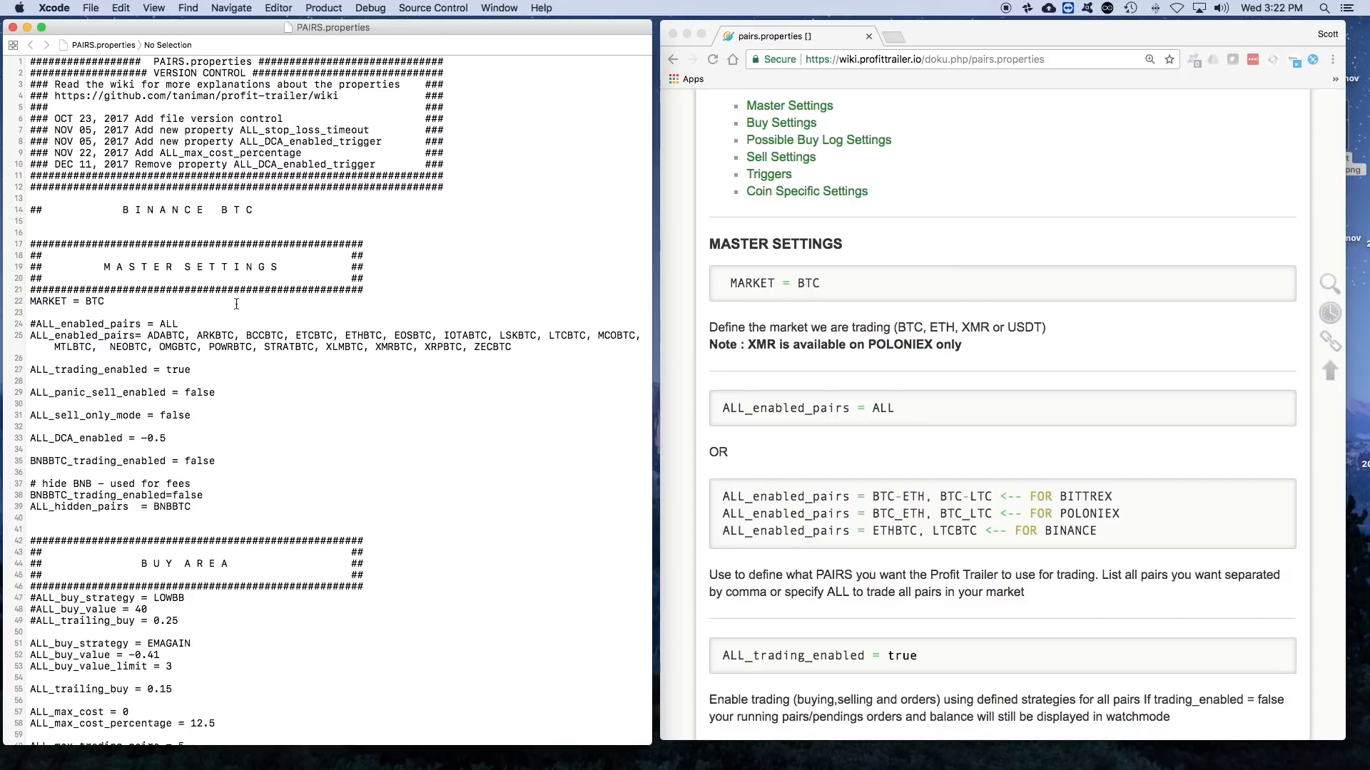
- Place the cursor on the MARKET = BTC line of PAIRS.properties and examine the master settings below it
click(362, 278)
click(92, 209)
click(632, 301)
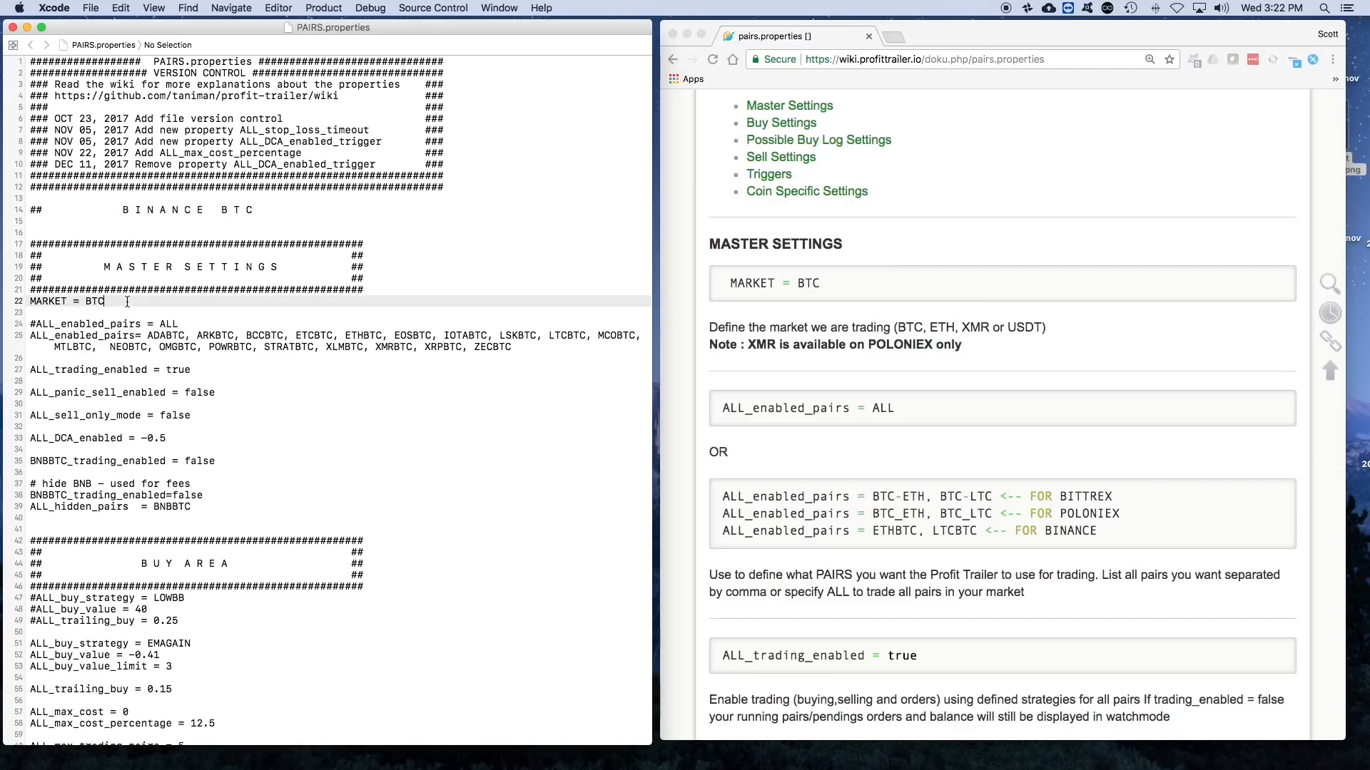
scroll(394, 385, down, 2)
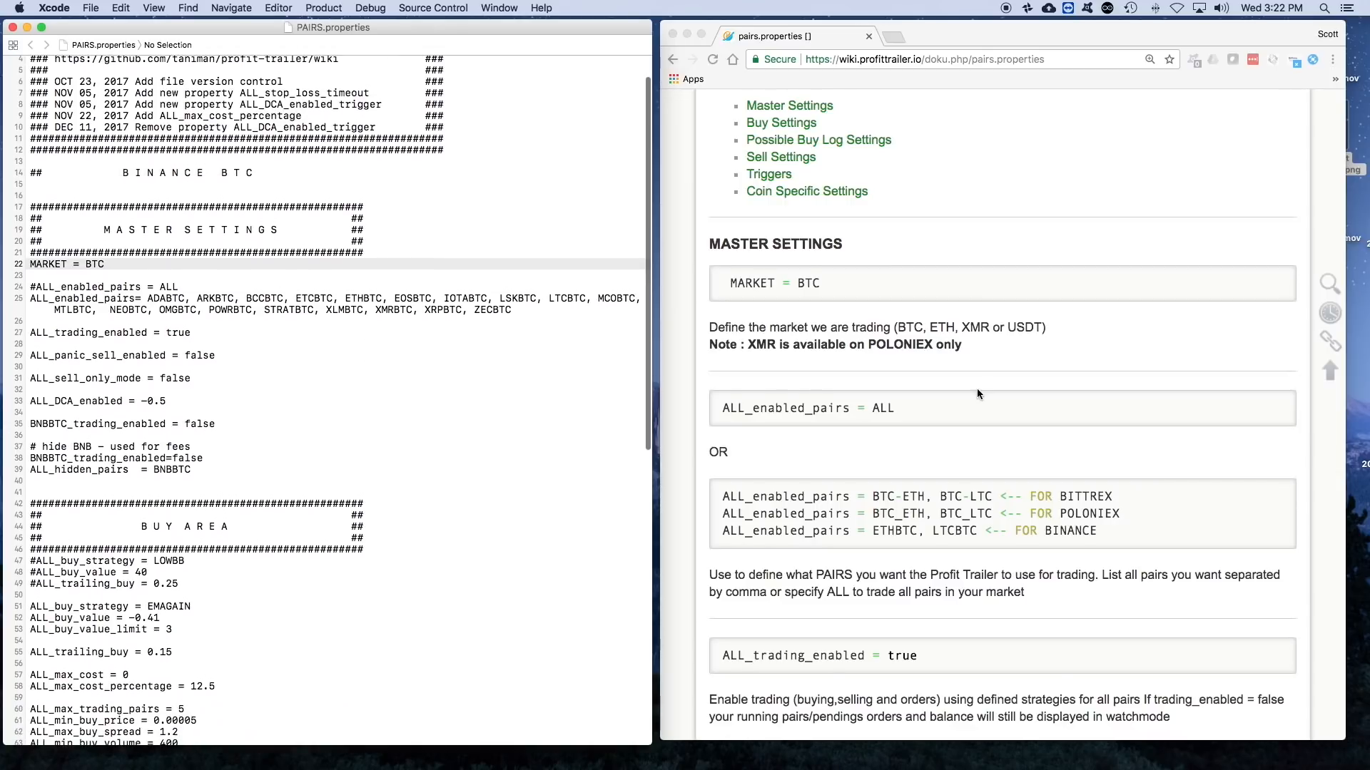
- Read the wiki's ALL_enabled_pairs entry and highlight the full active ALL_enabled_pairs list in PAIRS.properties
scroll(977, 388, down, 2)
scroll(915, 358, down, 1)
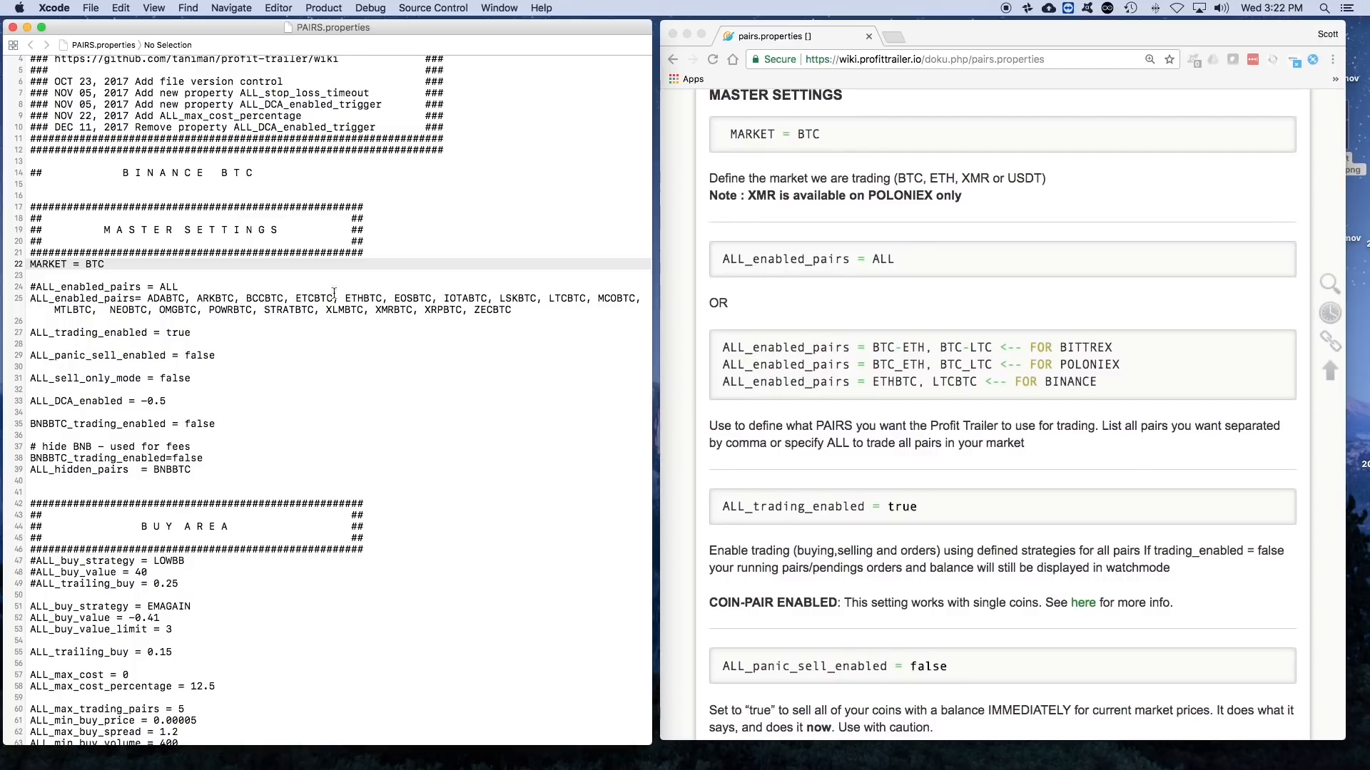
scroll(294, 338, down, 3)
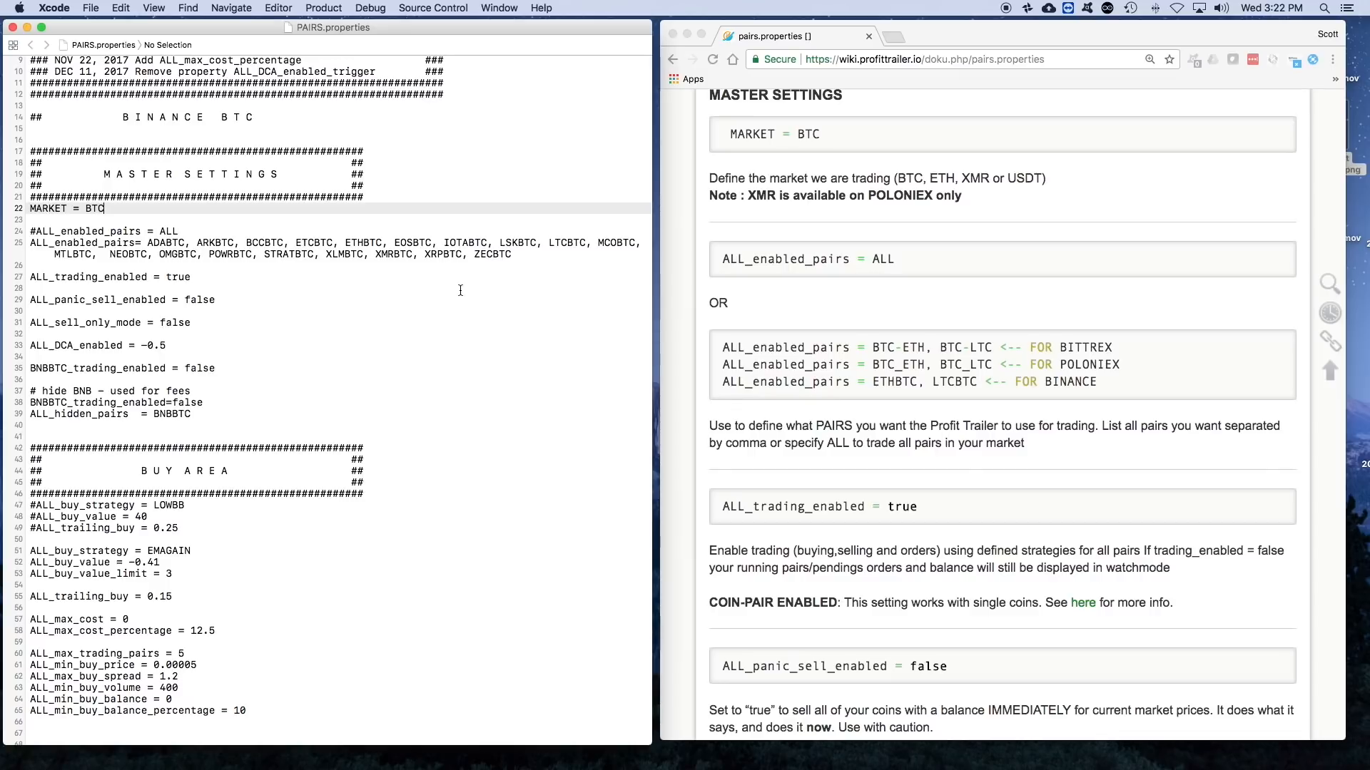
scroll(461, 291, down, 1)
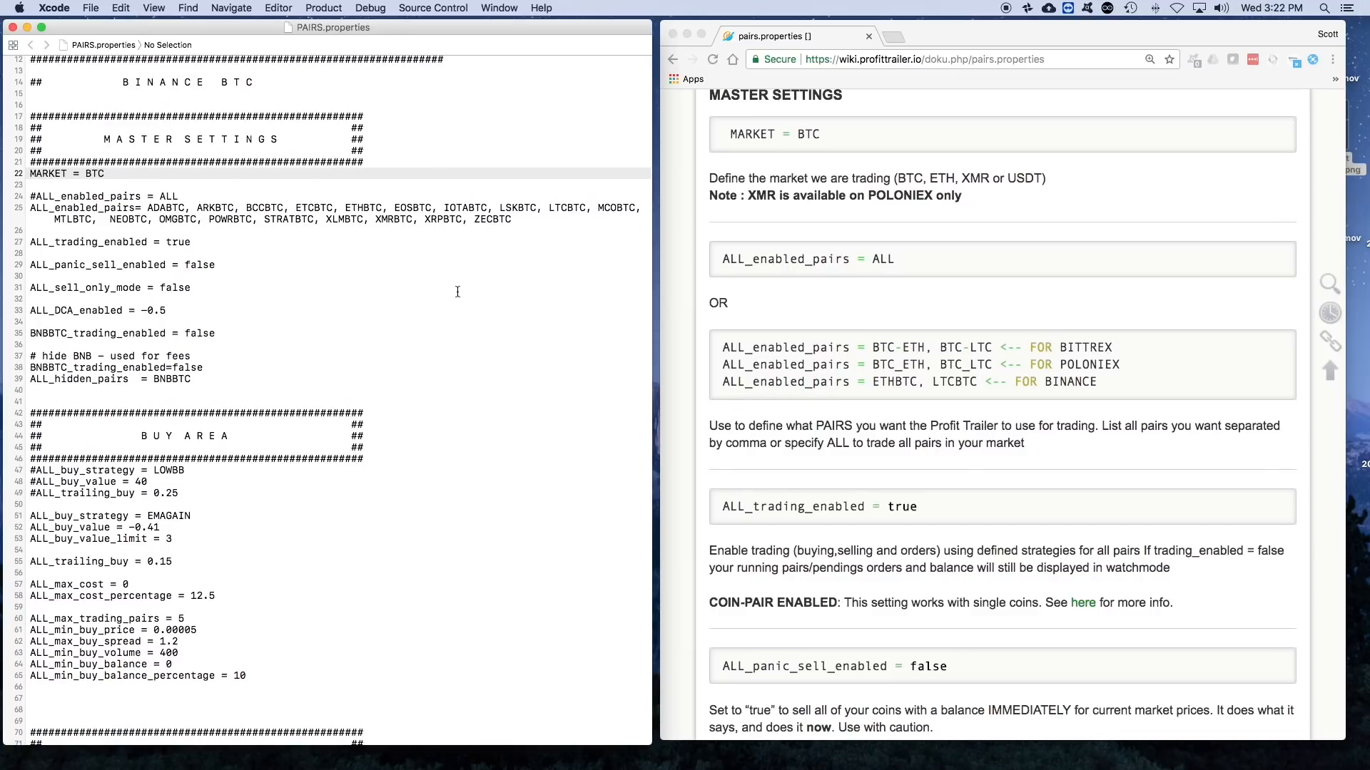
scroll(458, 292, down, 1)
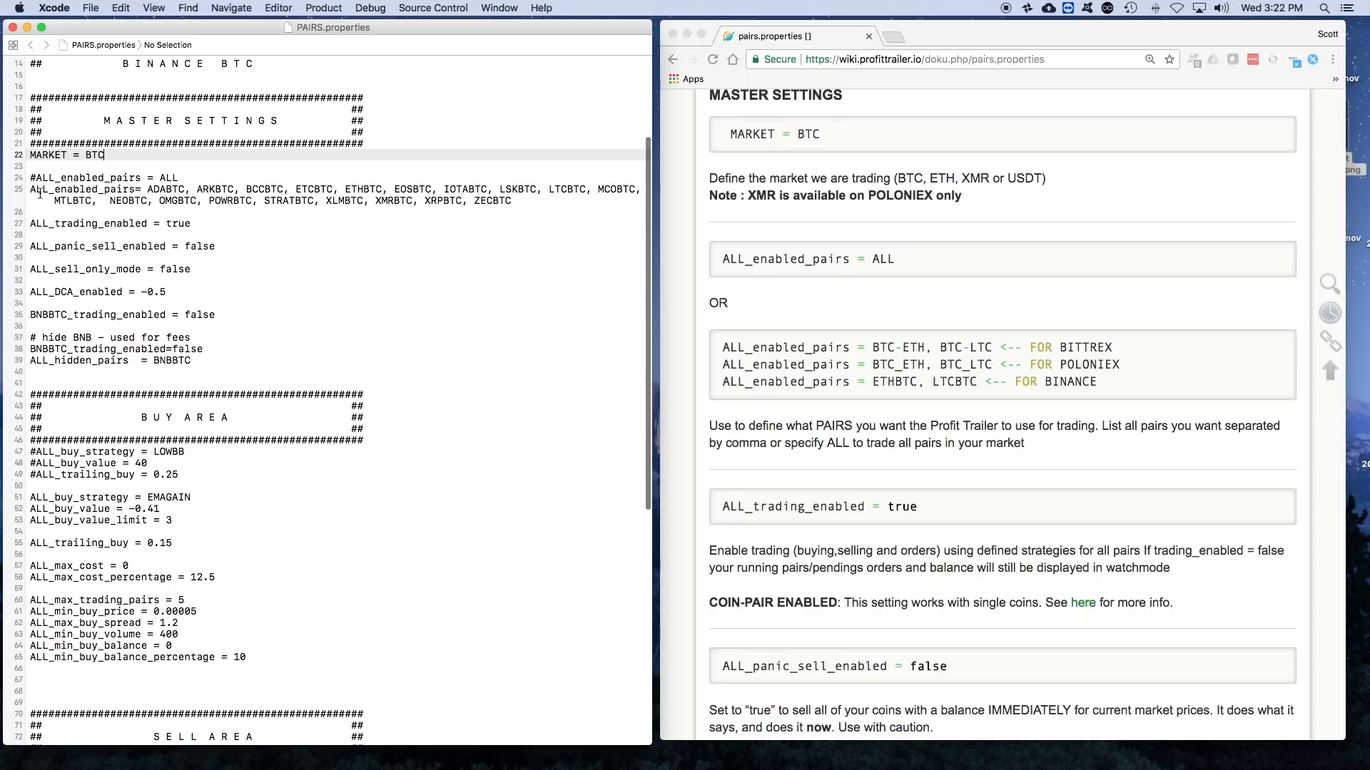
drag(30, 189, 37, 211)
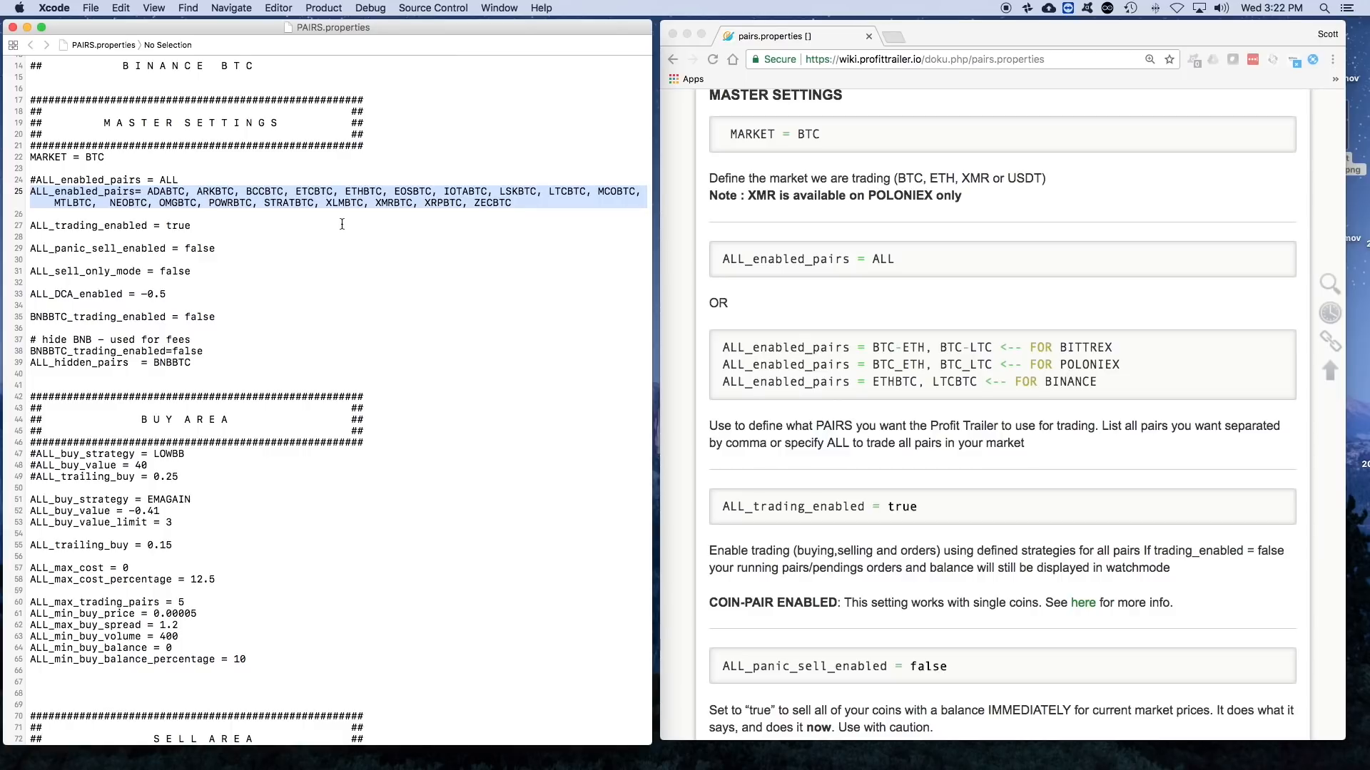
click(244, 213)
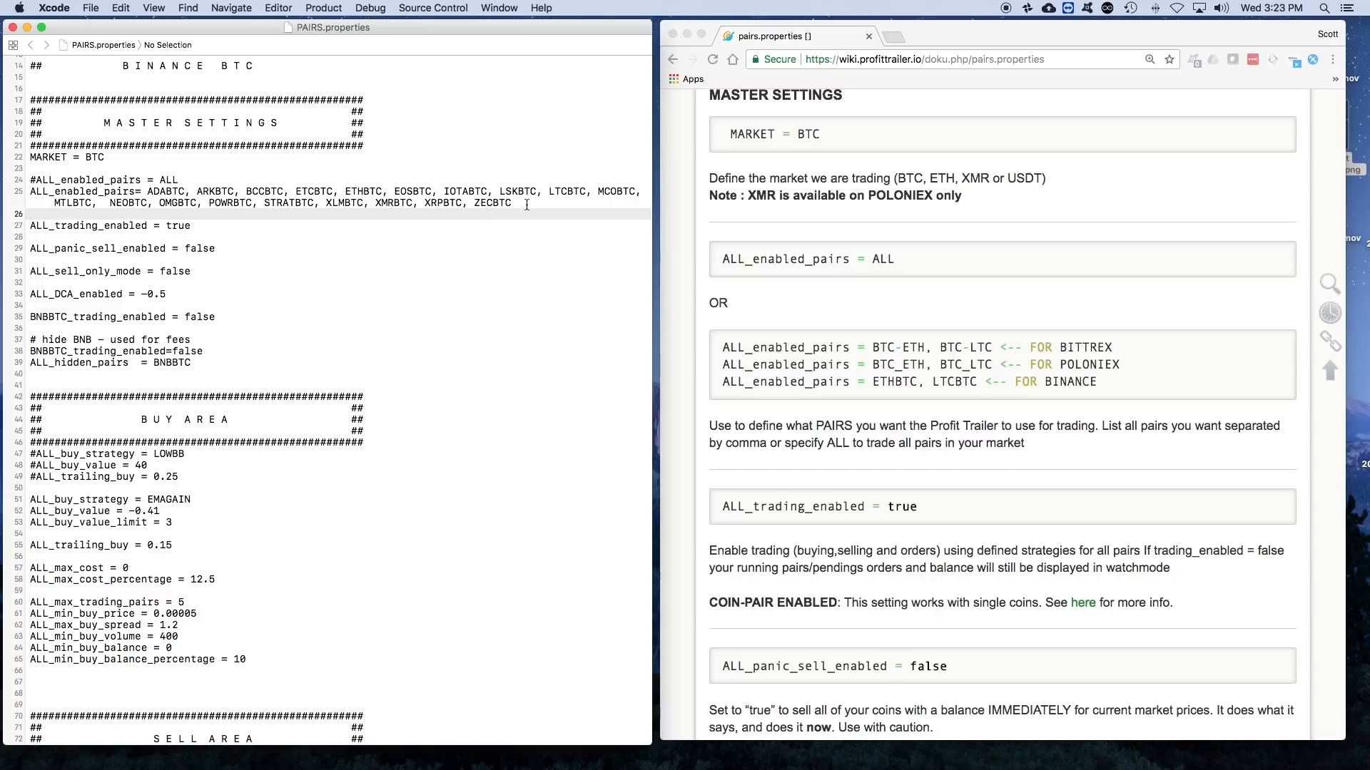
- Look through the remaining master settings and highlight the block from BNBBTC_trading_enabled down to ALL_hidden_pairs
scroll(245, 253, down, 3)
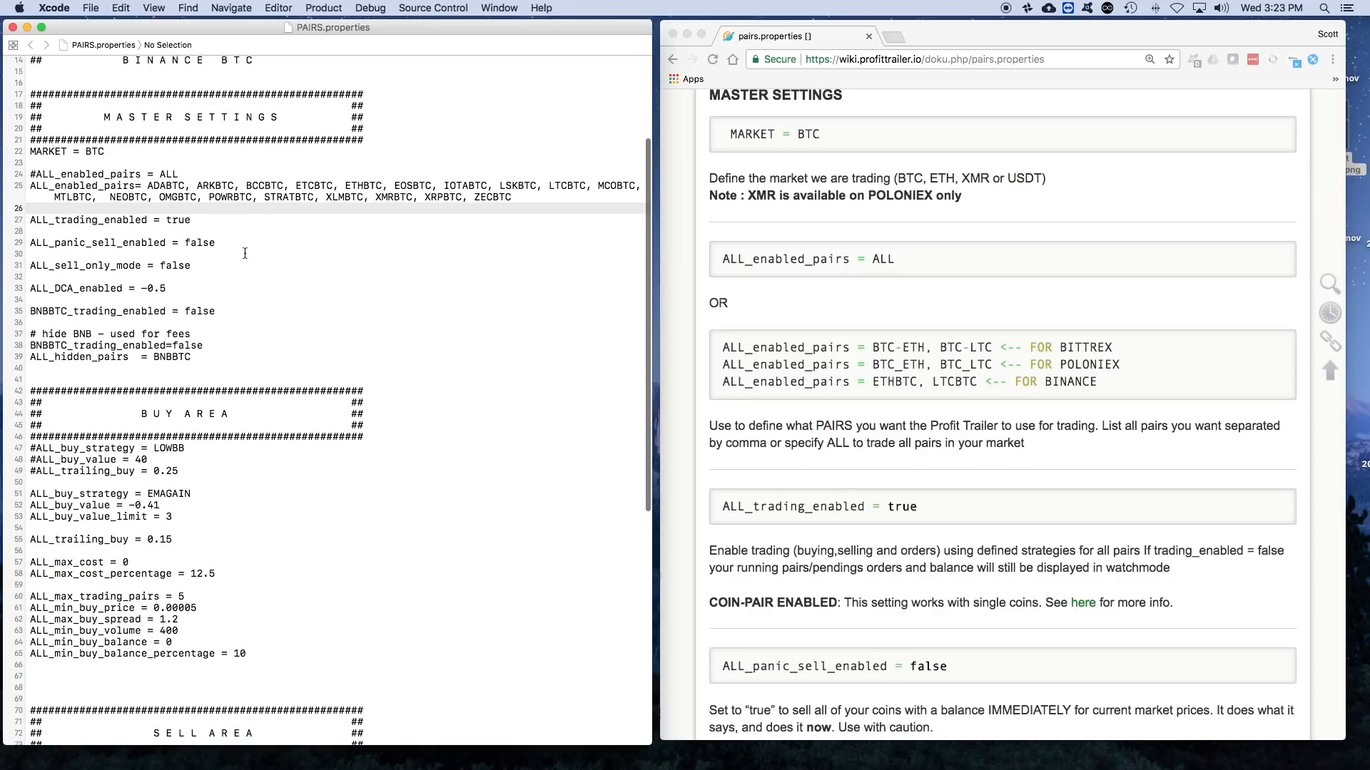
scroll(242, 256, down, 8)
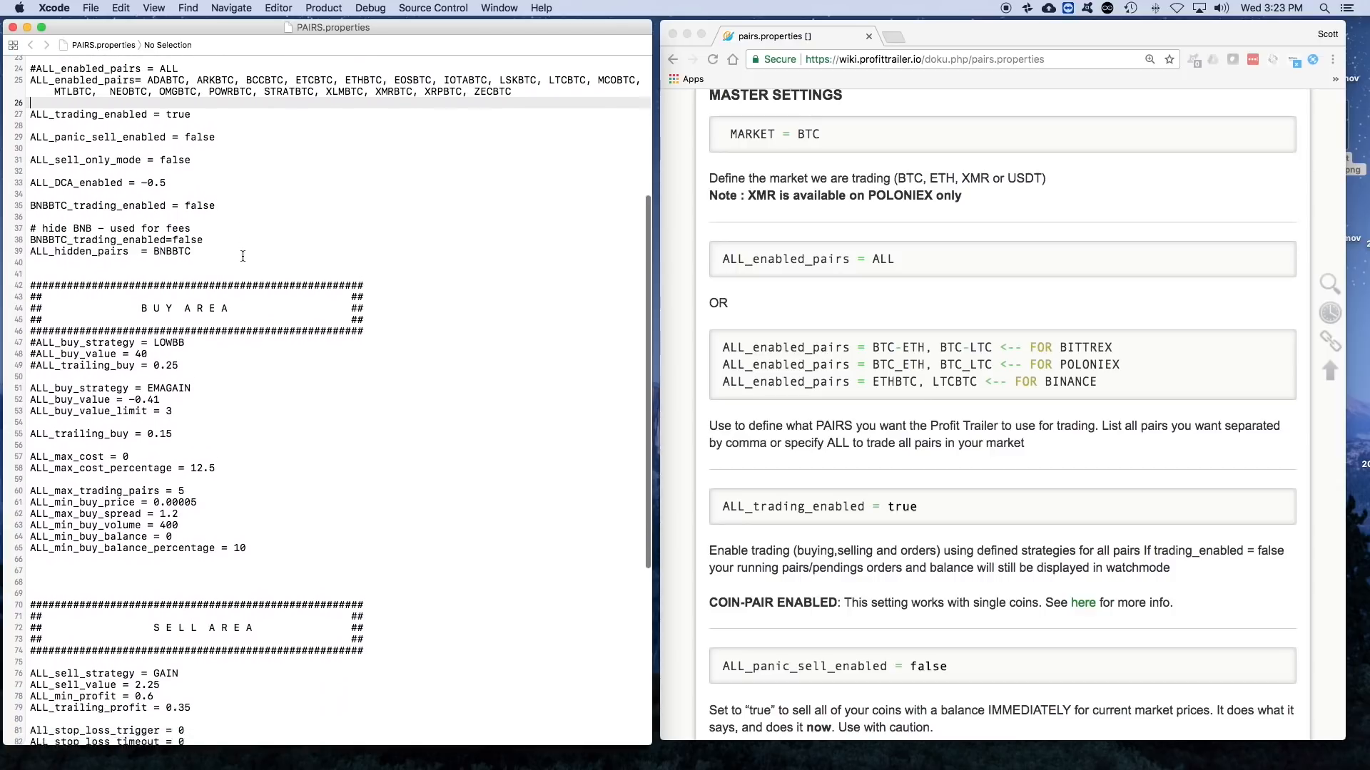
scroll(243, 257, down, 2)
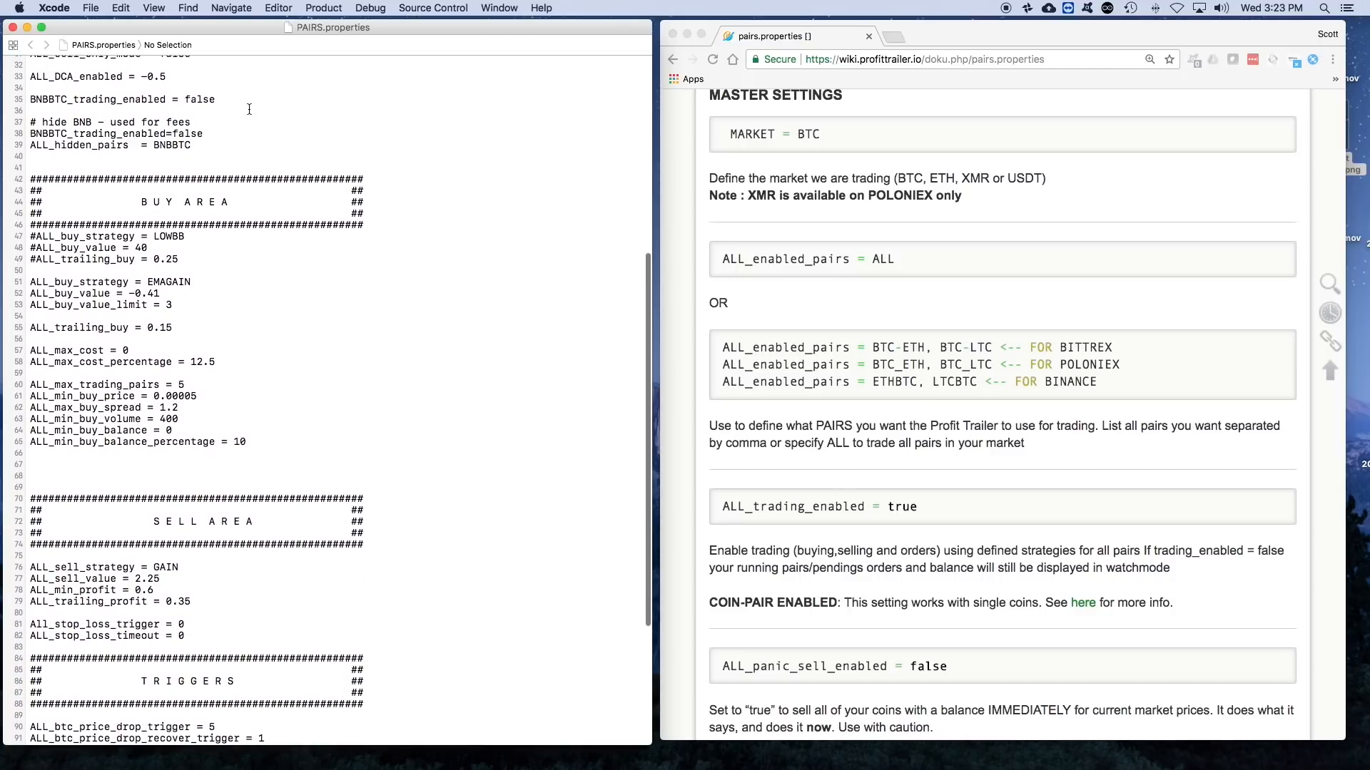
scroll(249, 110, up, 4)
click(31, 206)
drag(30, 206, 263, 258)
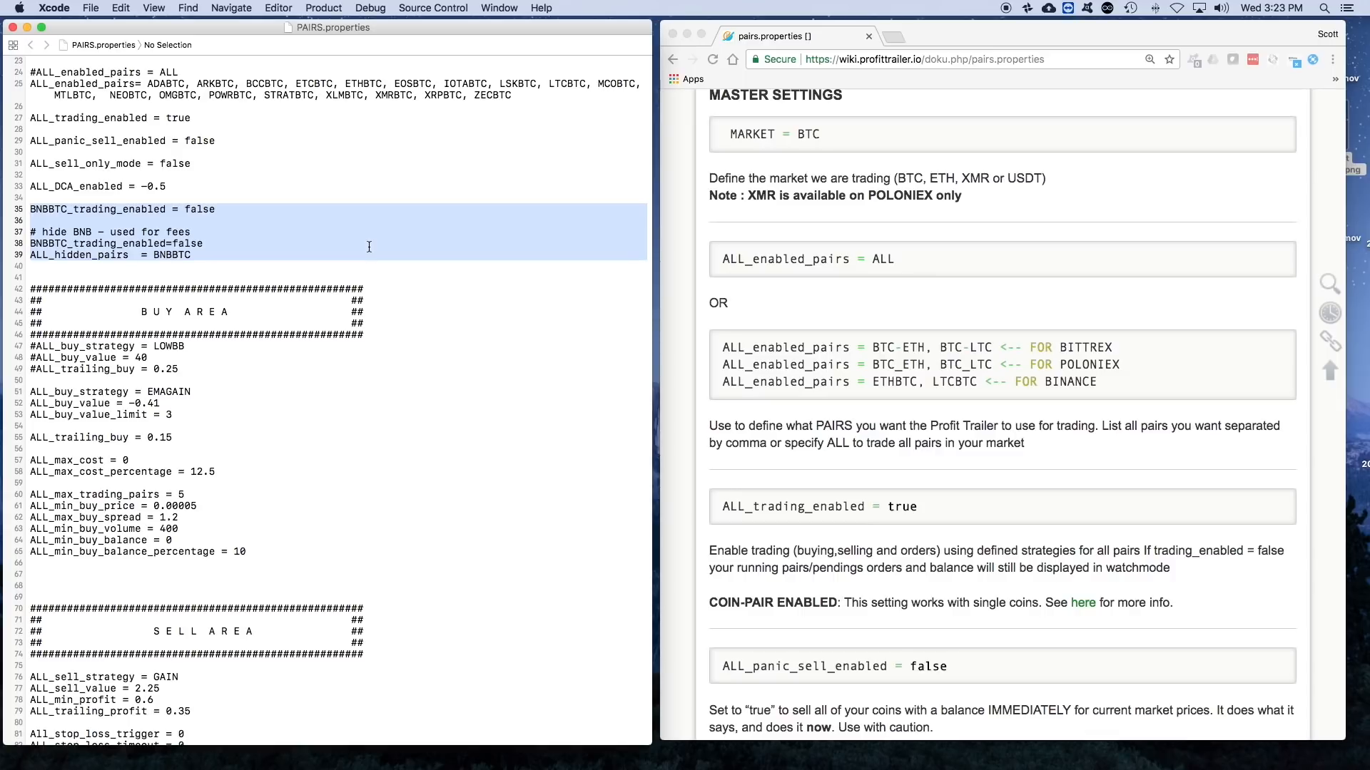
- Highlight the BNB coin prefix in the first BNBBTC_trading_enabled line and leave the cursor at that line's end
click(47, 208)
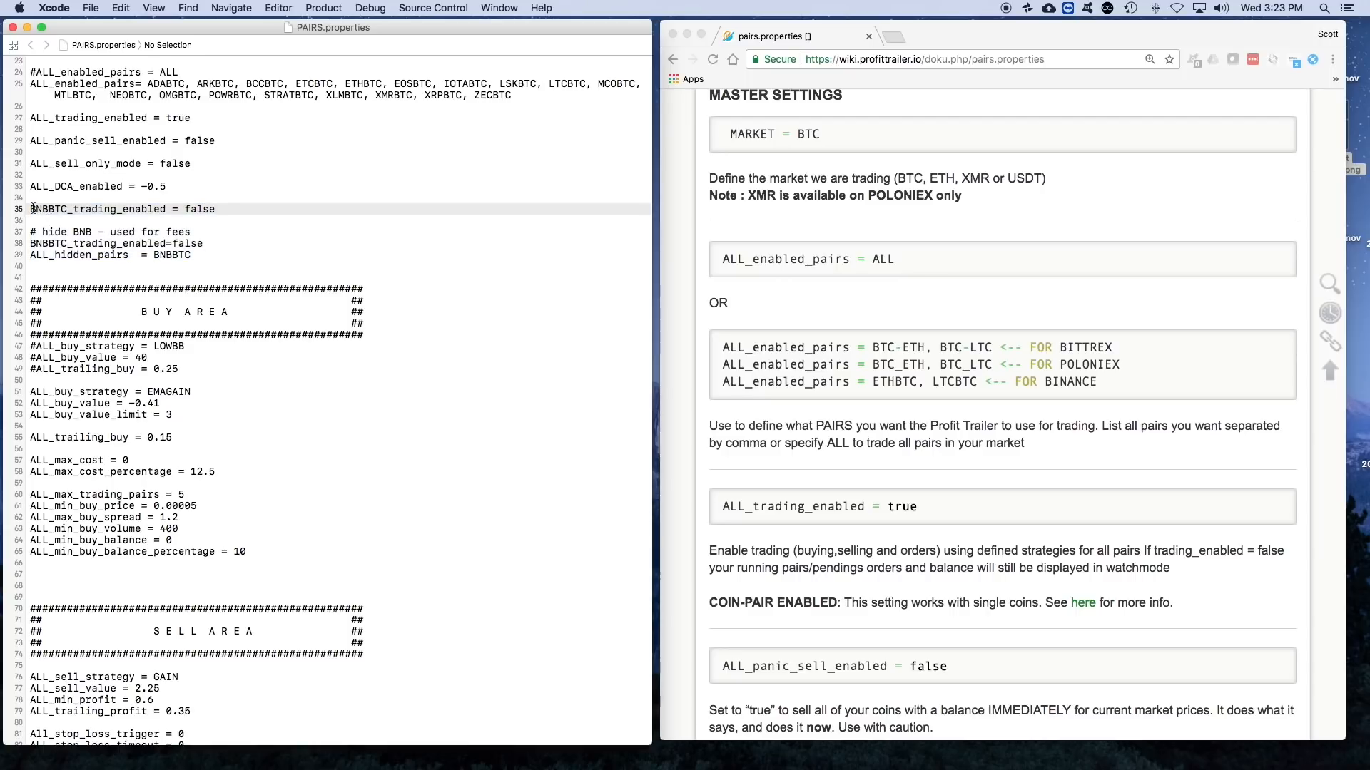
click(41, 208)
drag(31, 208, 48, 209)
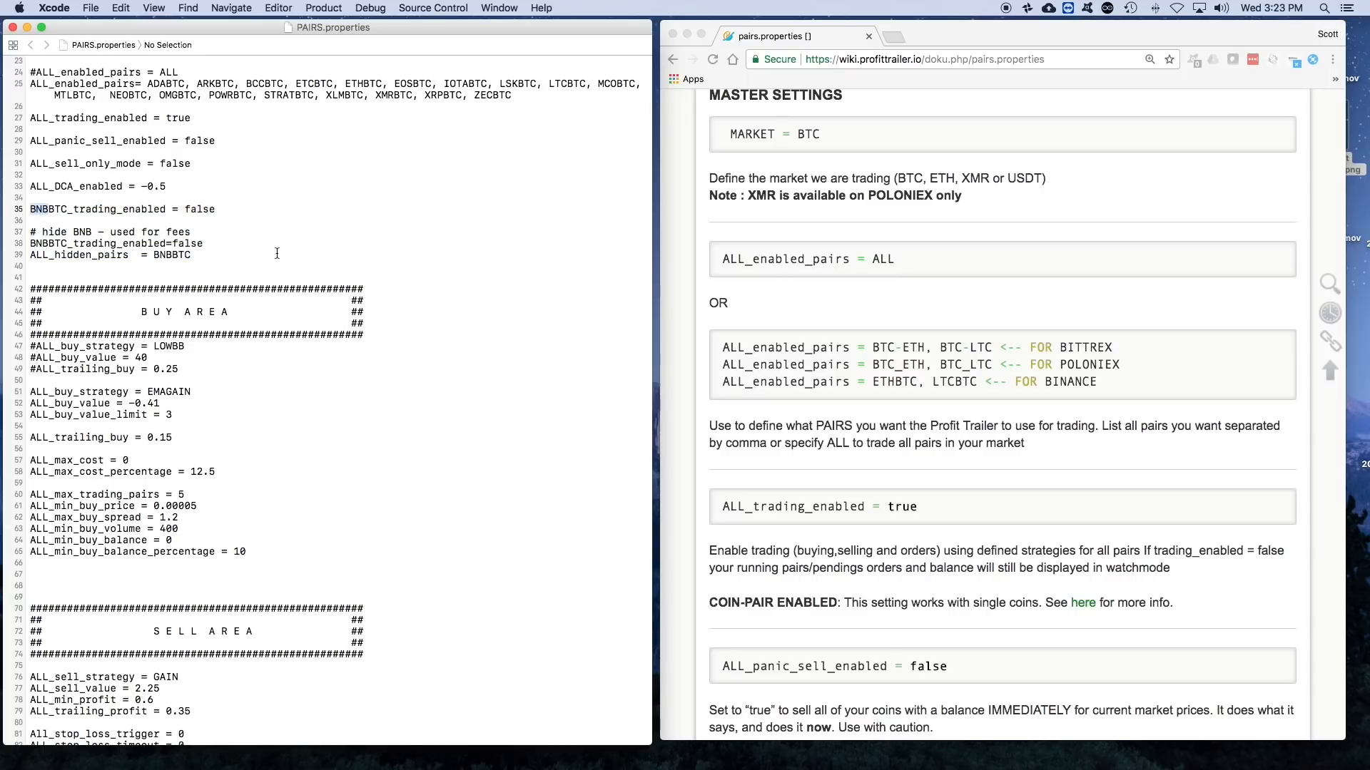
click(249, 217)
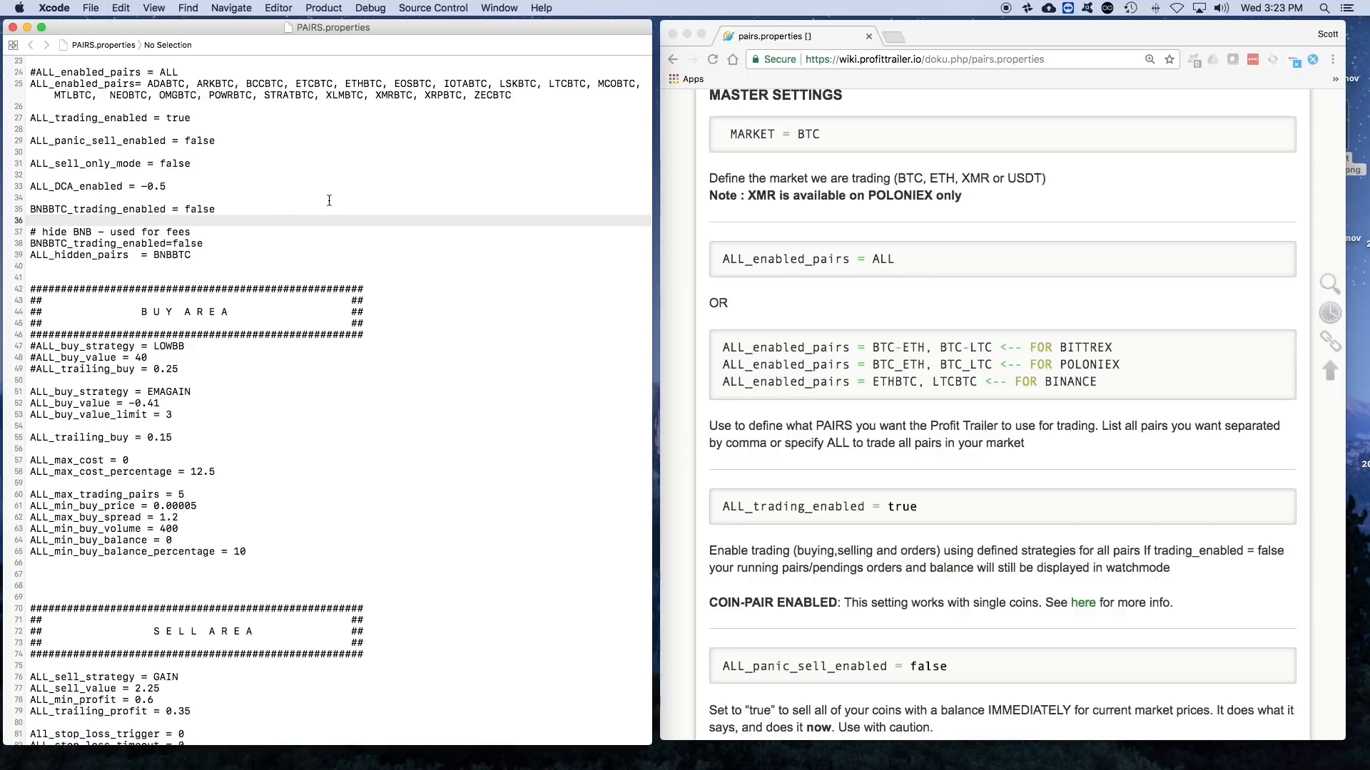
click(288, 209)
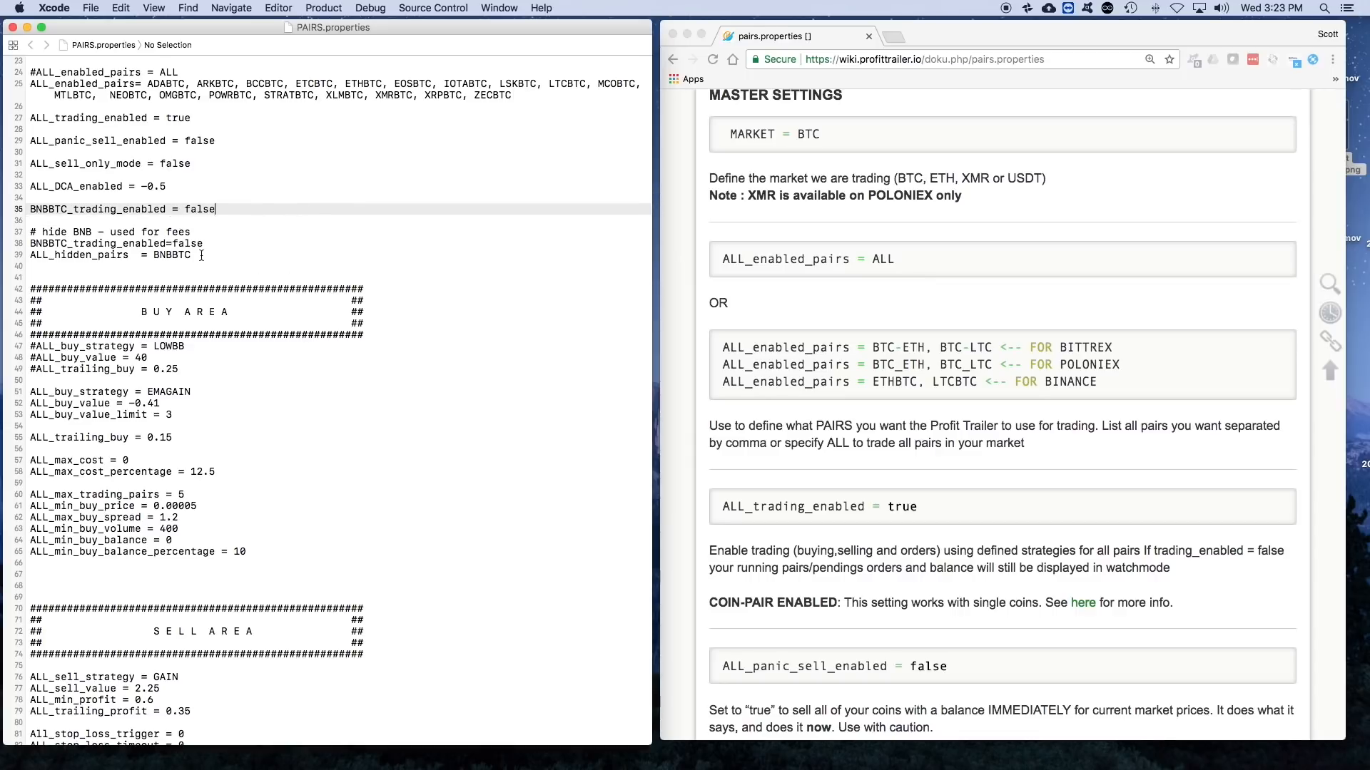
- Delete the duplicate BNBBTC_trading_enabled = false line above the "# hide BNB - used for fees" comment
drag(210, 258, 18, 208)
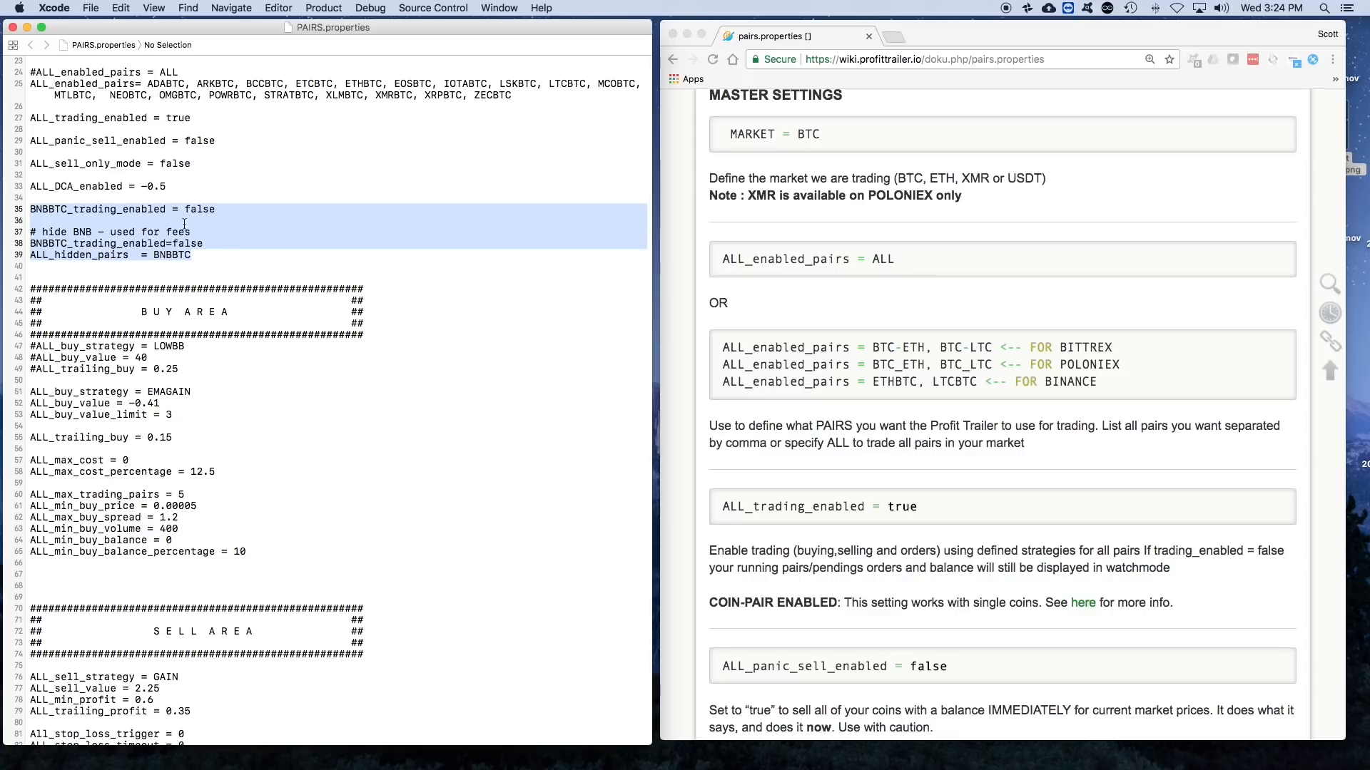
click(223, 210)
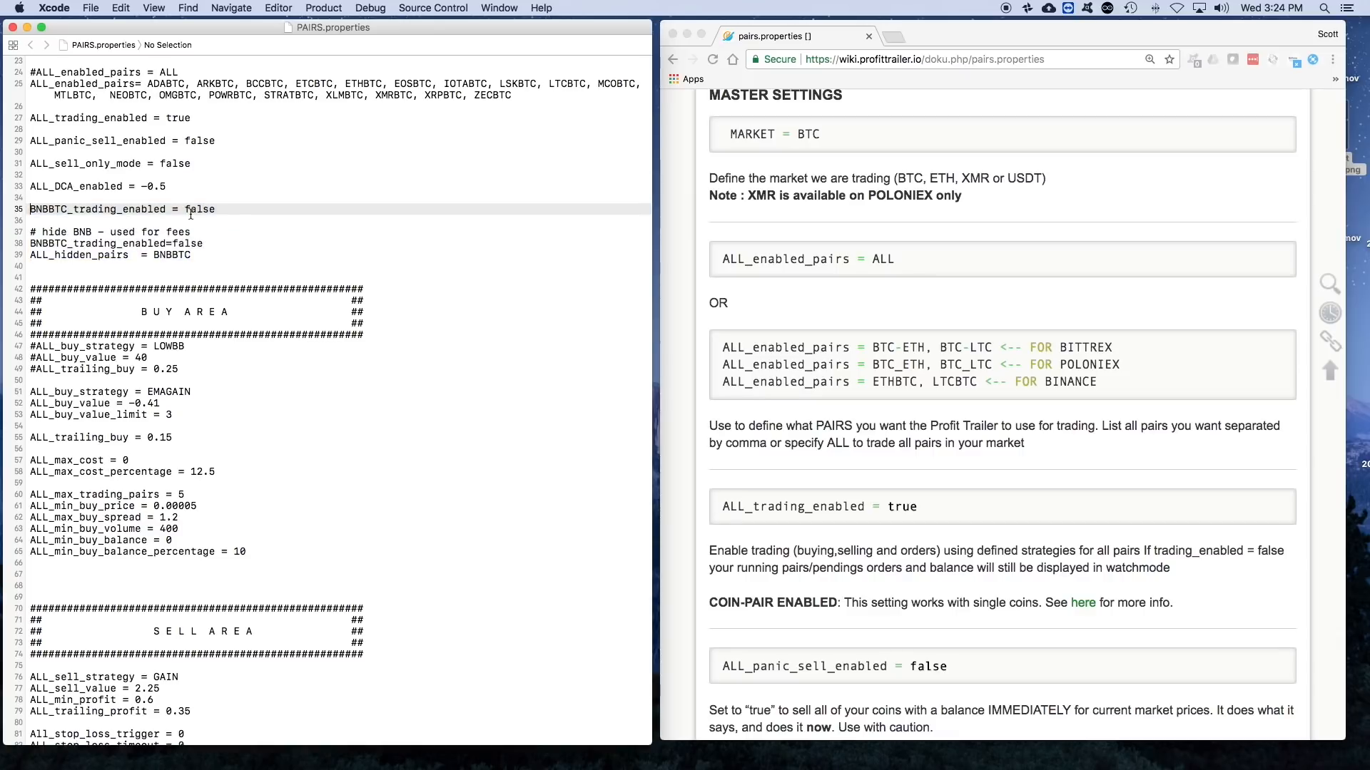
key(super+shift+Left)
key(BackSpace)
key(BackSpace)
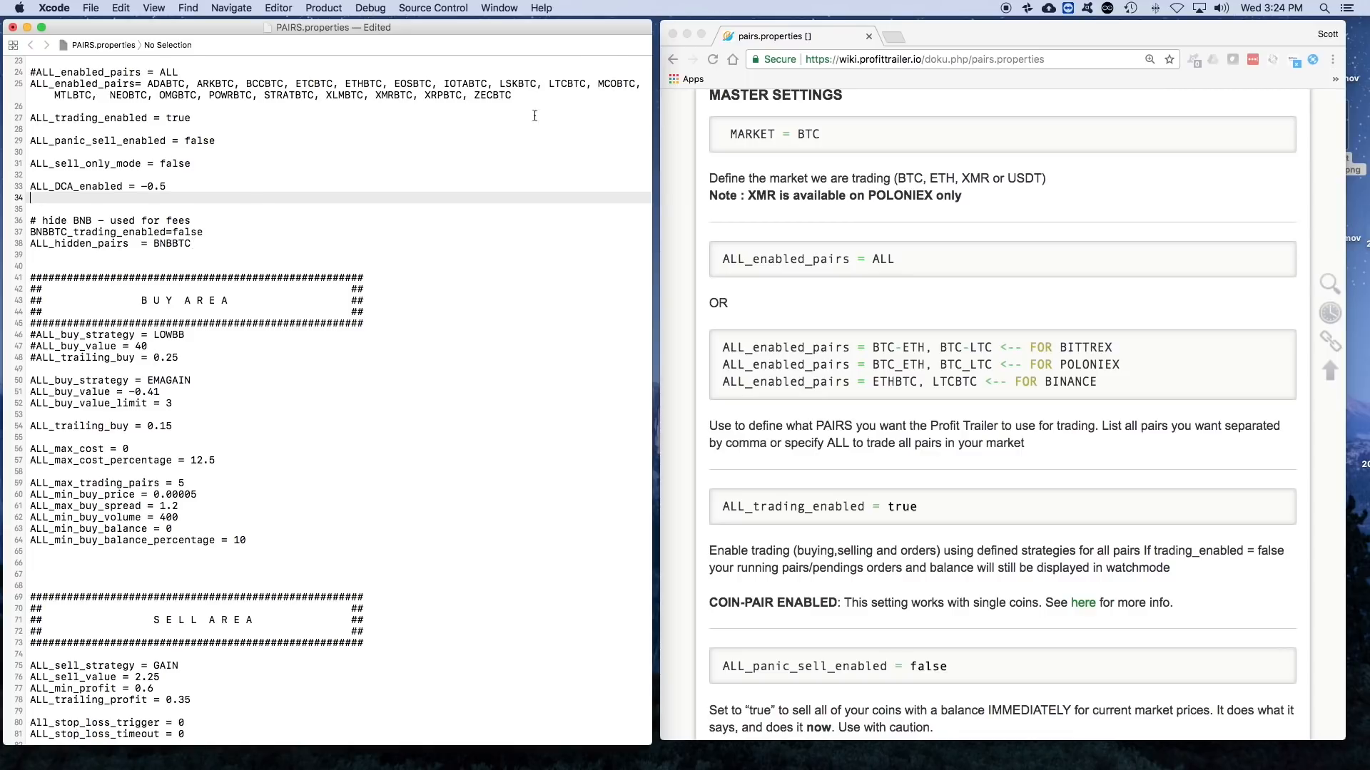
- Switch to the ProfitTrailer dashboard's desktop, view the Pending Log, and return to the PAIRS.properties editor
key(ctrl+Up)
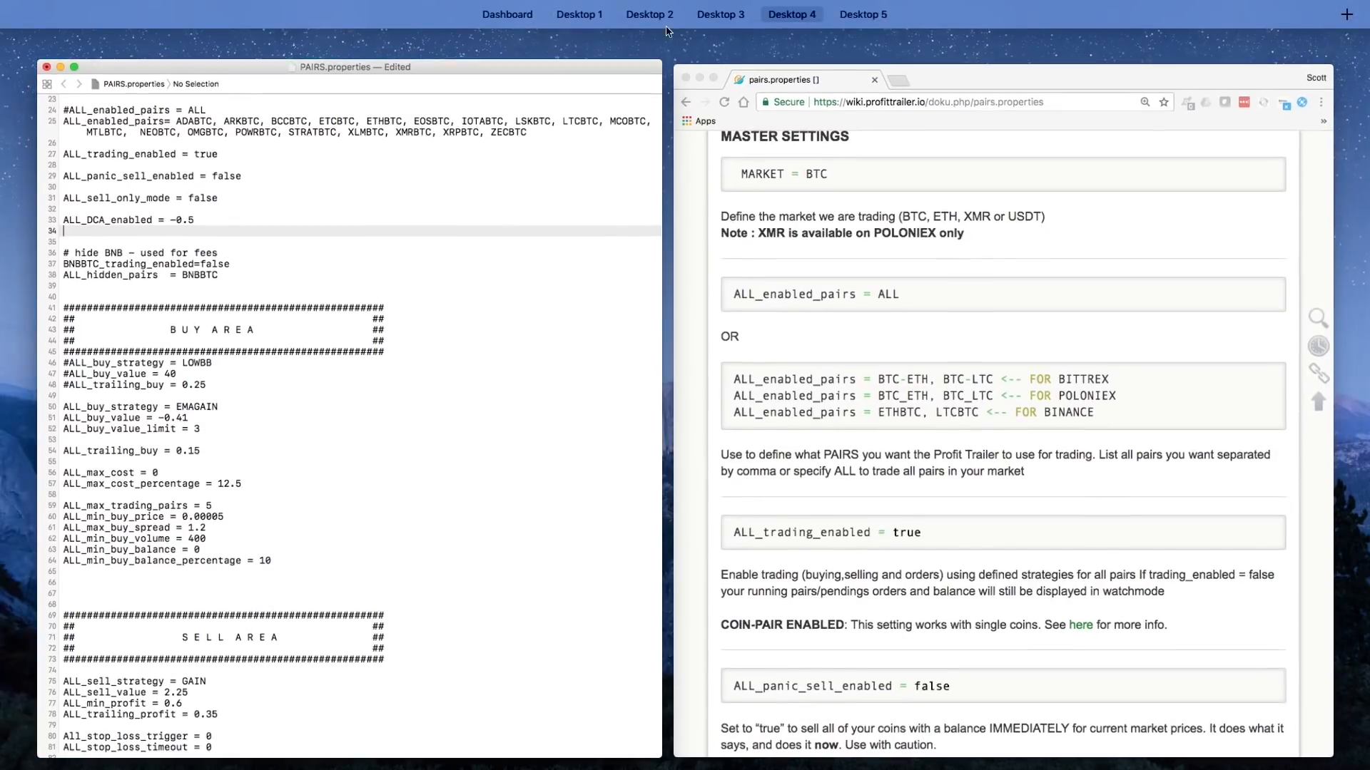
click(529, 53)
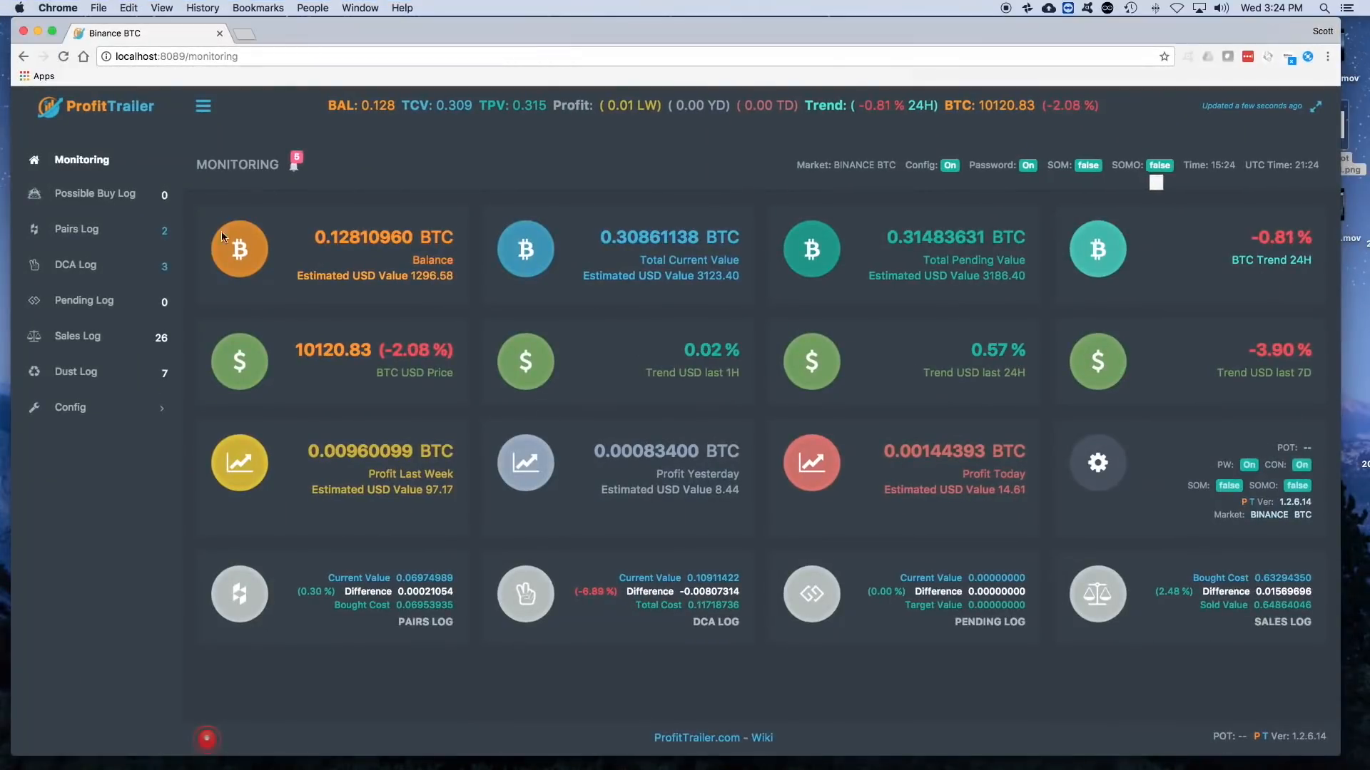
click(85, 301)
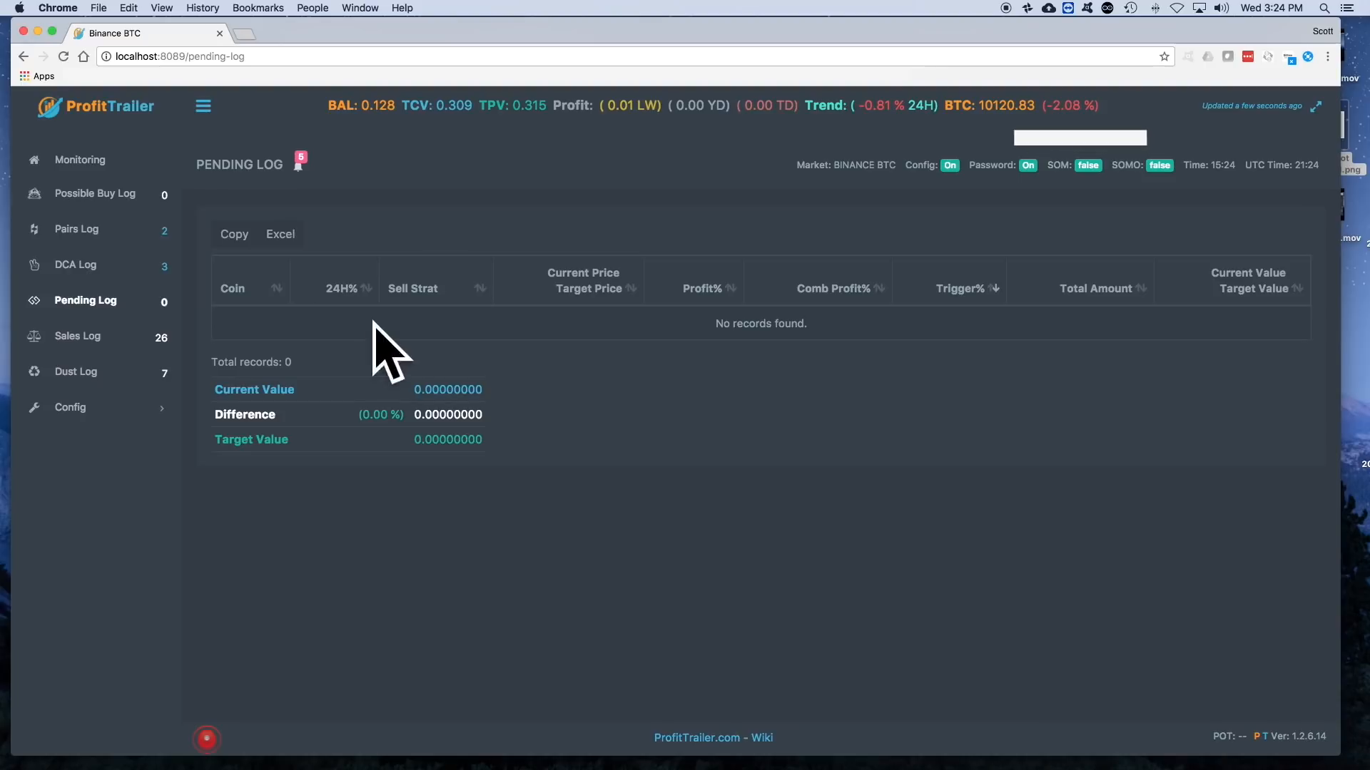
key(ctrl+Up)
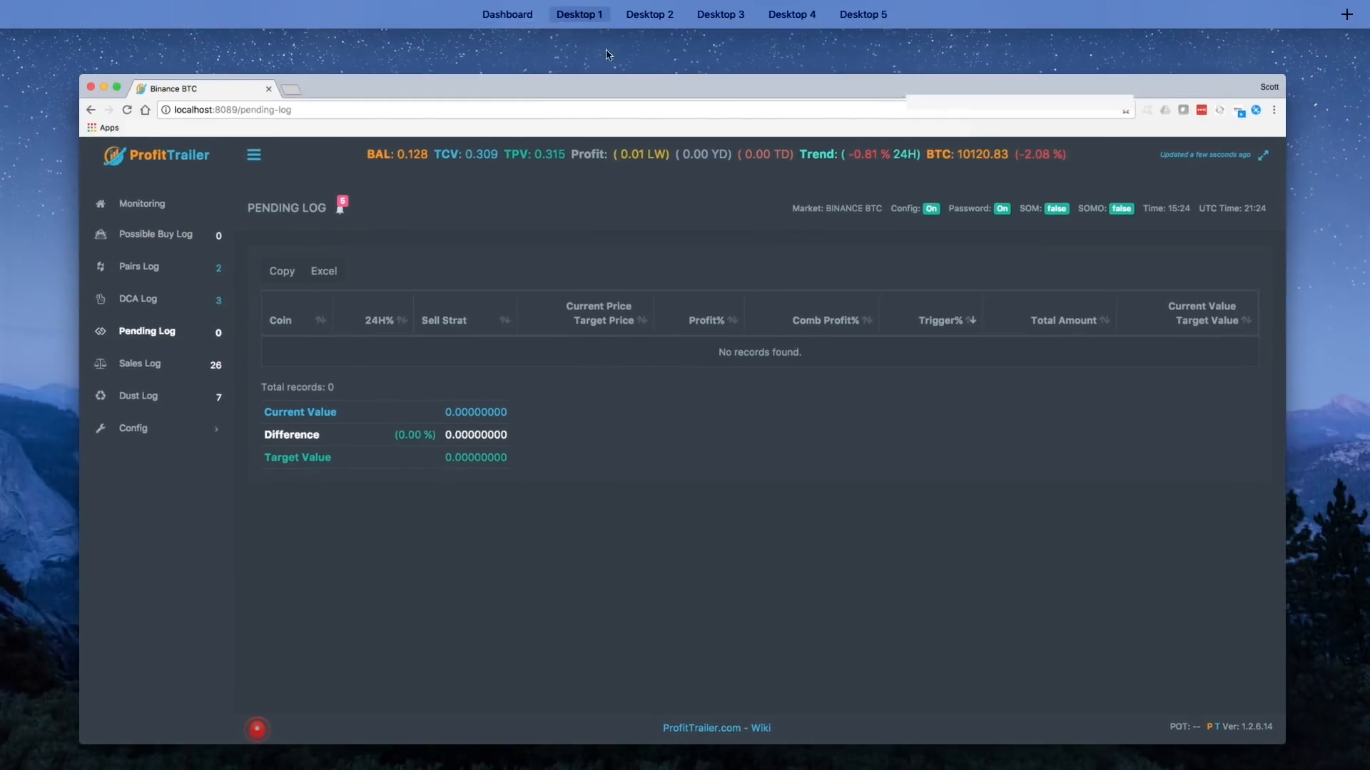
mouse_move(706, 33)
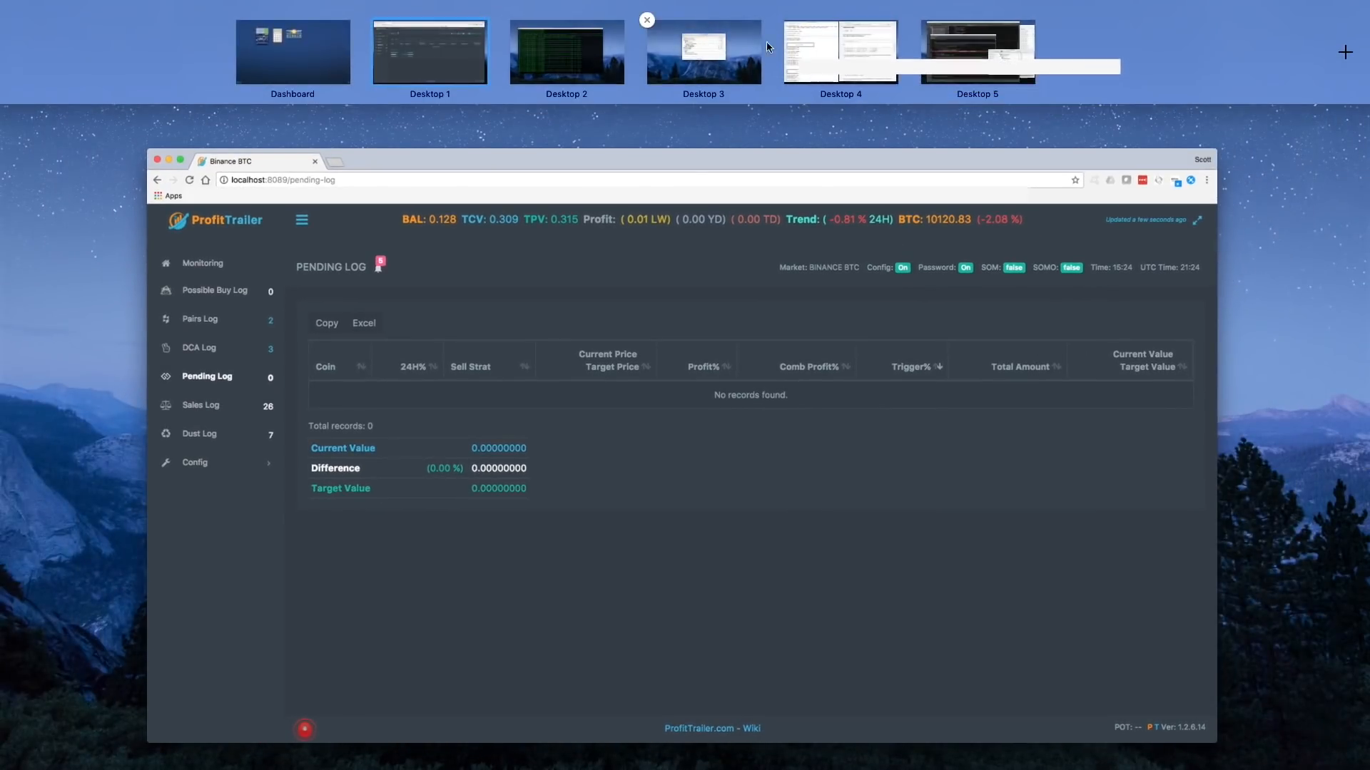
click(720, 45)
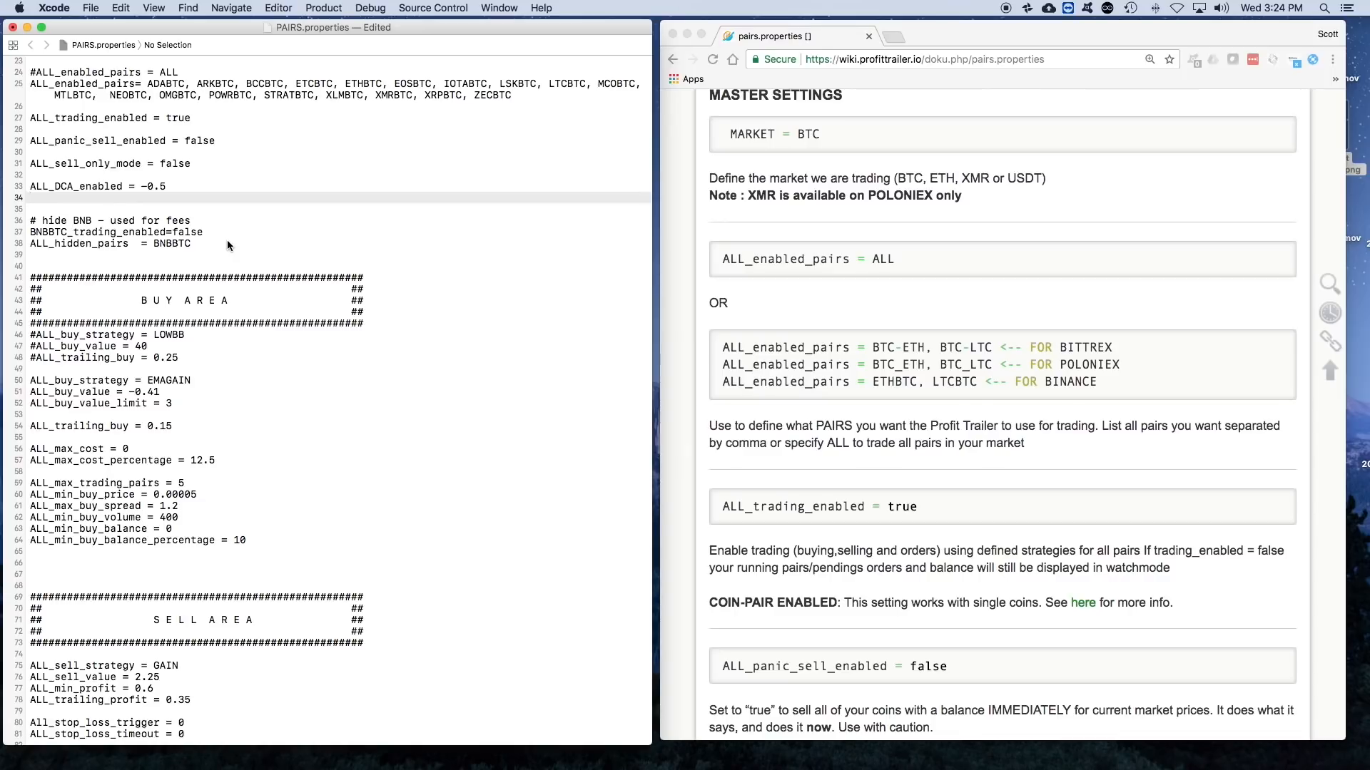
- Try commenting out the ALL_hidden_pairs line with a # and remove the # again
click(32, 244)
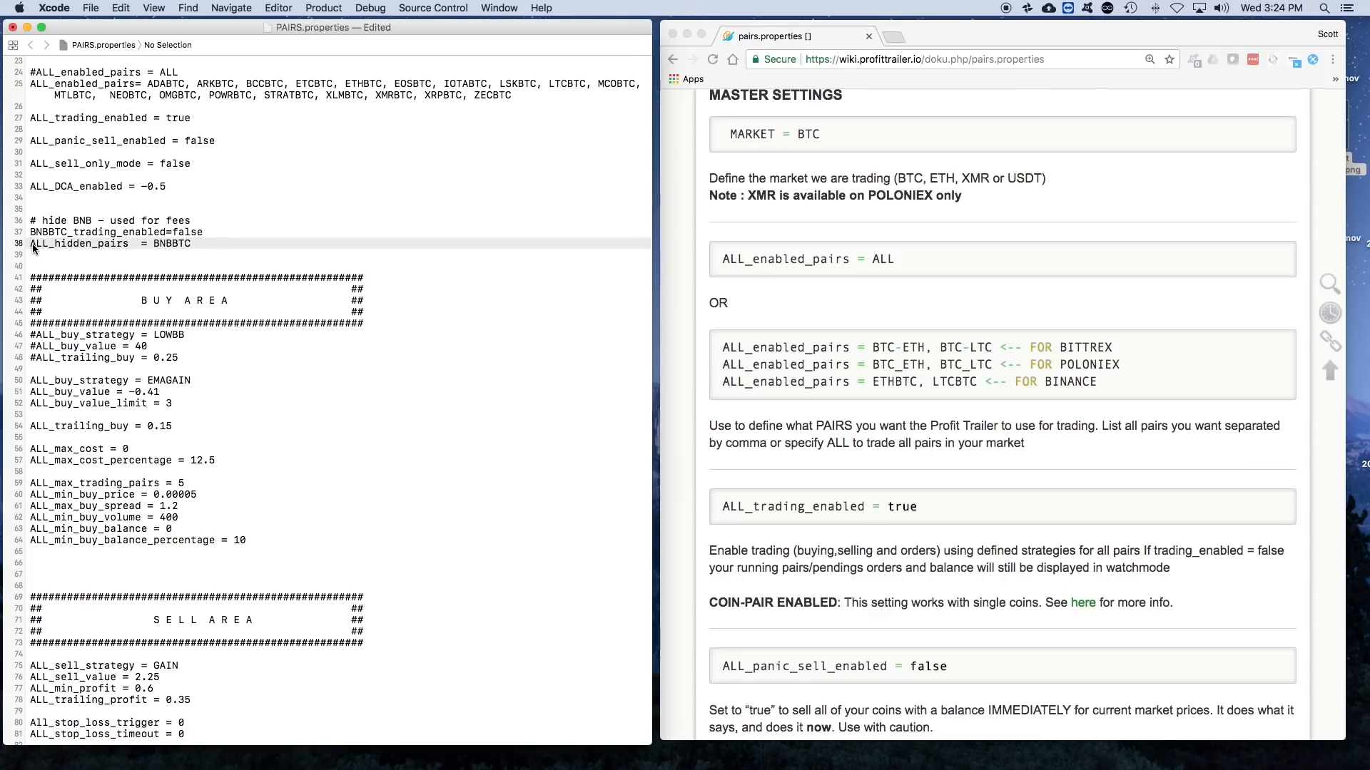
text(#)
key(BackSpace)
- Comment out the EMAGAIN ALL_buy_strategy line and its ALL_buy_value and ALL_buy_value_limit lines in the Buy Area
scroll(339, 277, down, 3)
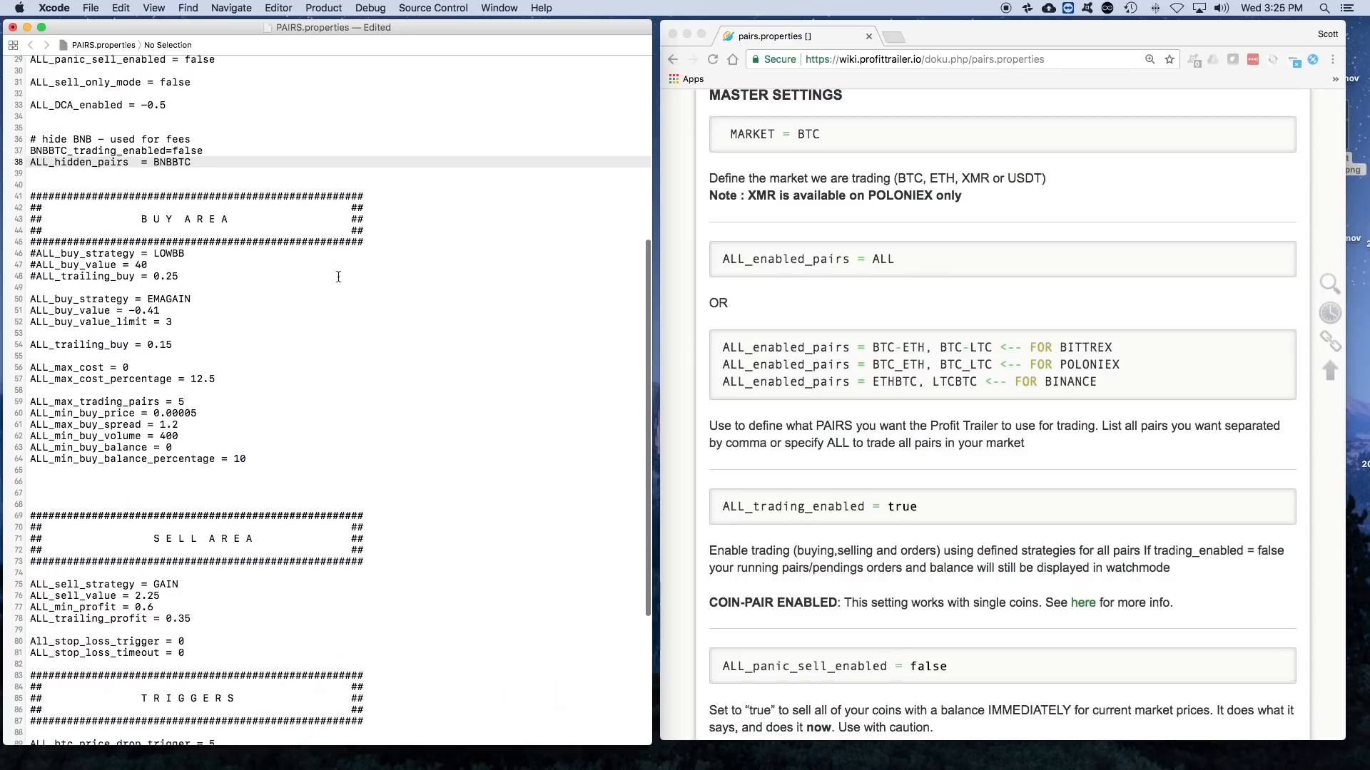
scroll(827, 297, down, 5)
scroll(836, 297, down, 10)
scroll(836, 296, down, 1)
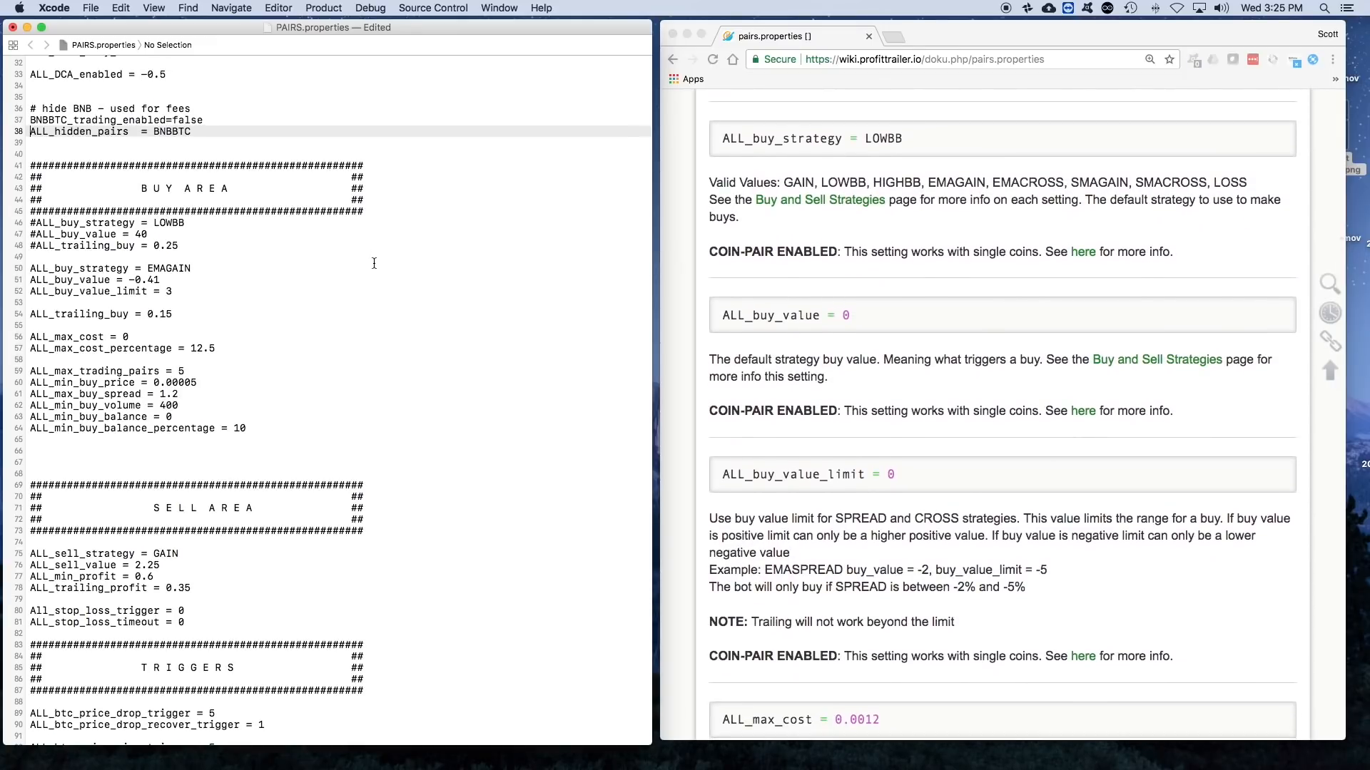
scroll(374, 263, down, 2)
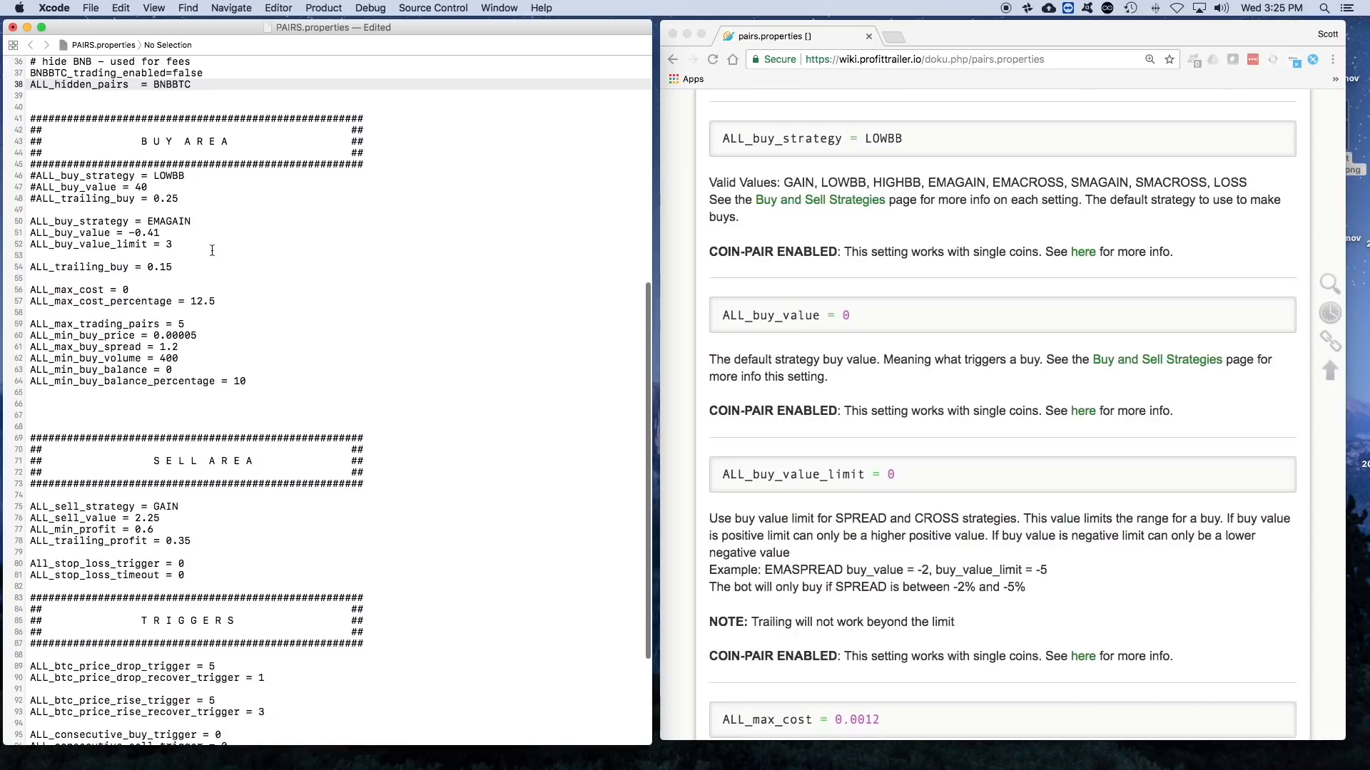
click(36, 223)
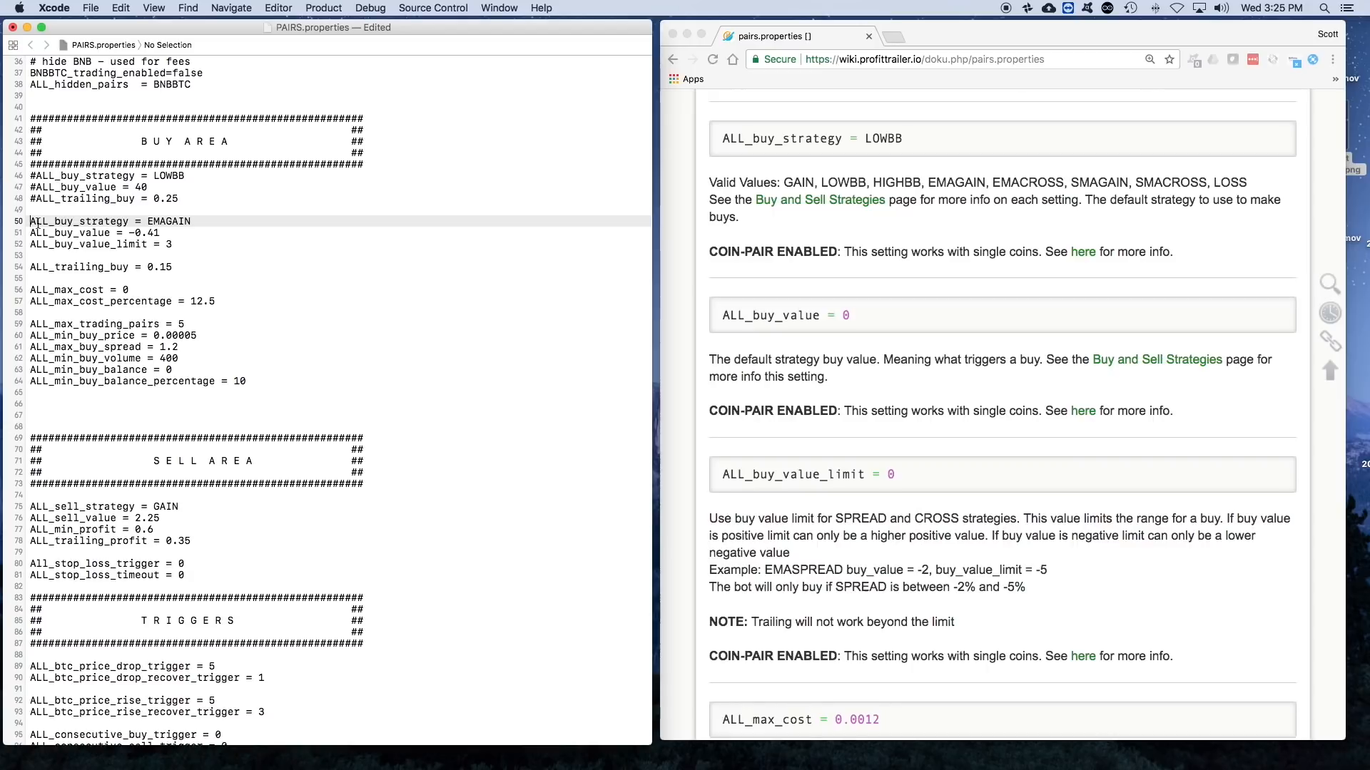
text(#)
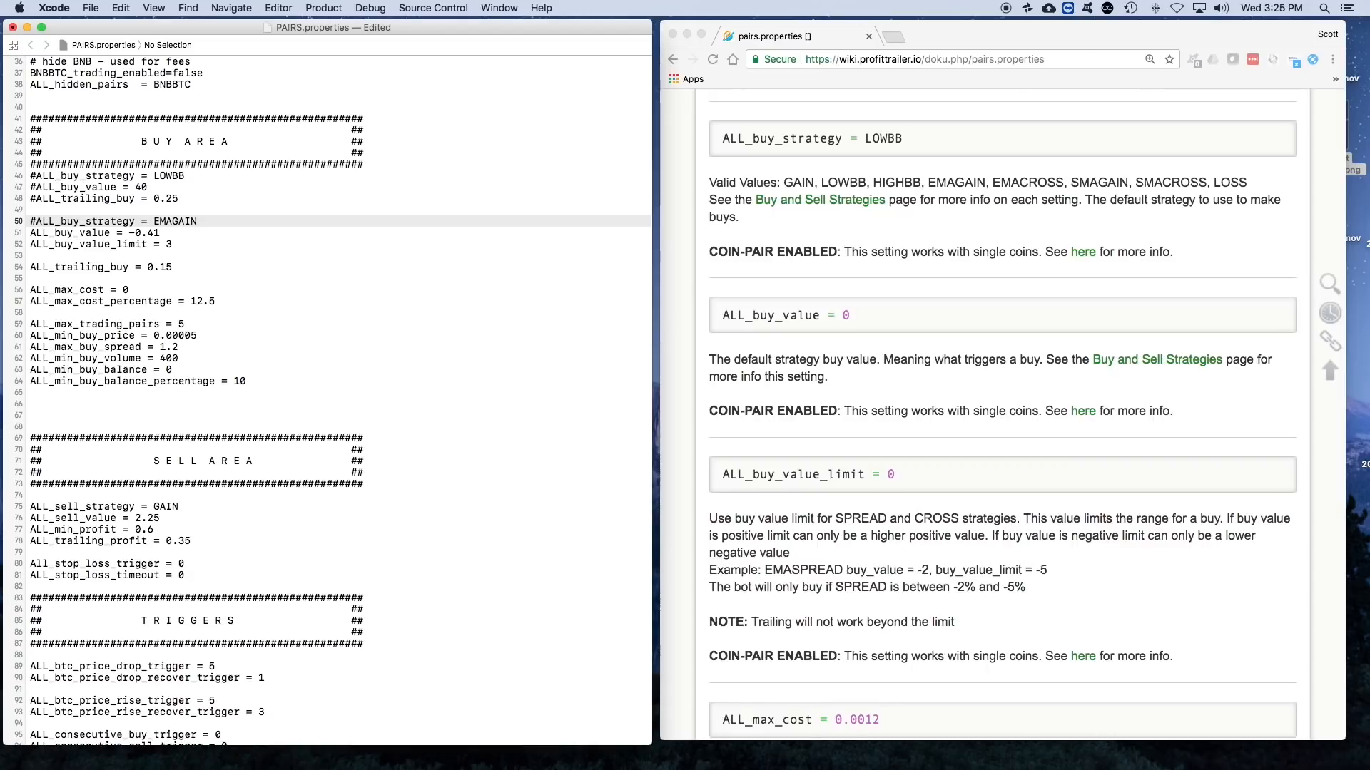
click(31, 233)
text(#)
click(30, 244)
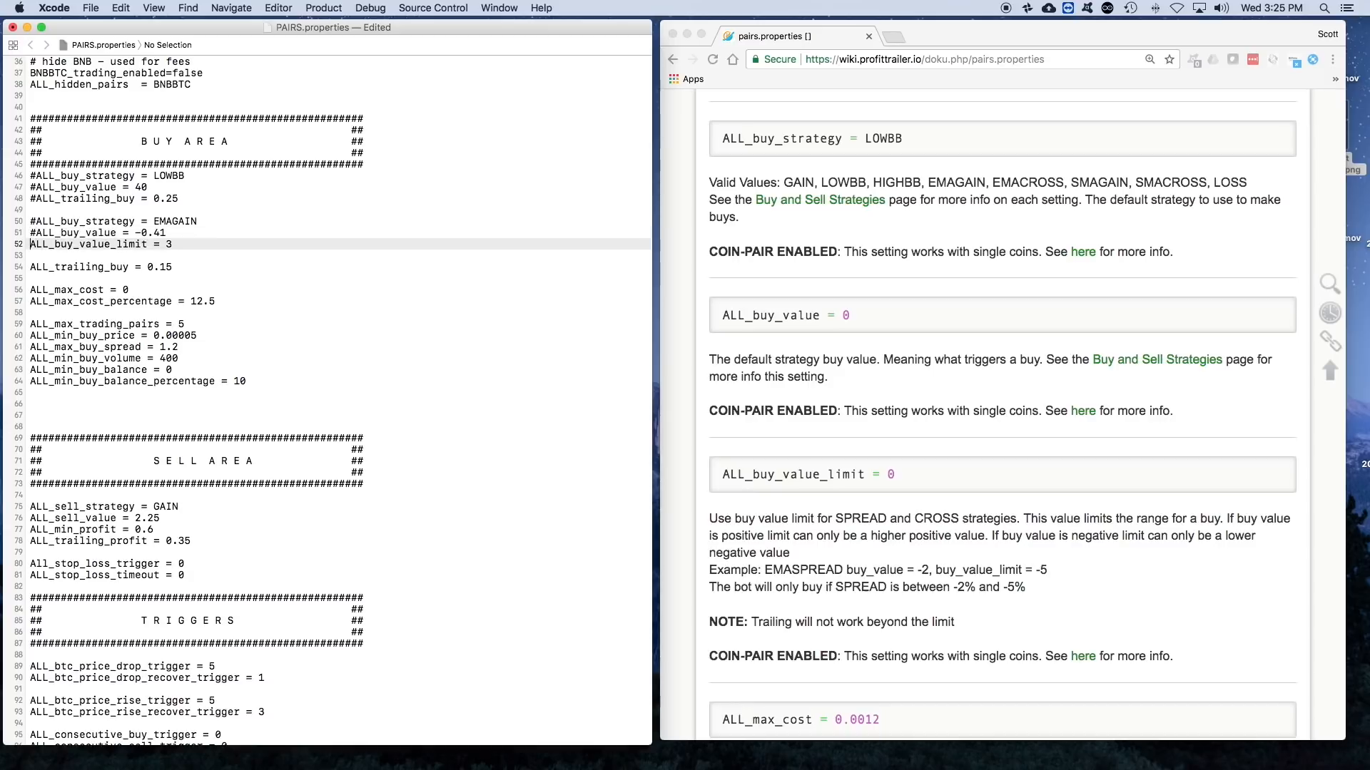
text(#)
- Uncomment the LOWBB ALL_buy_strategy line and the ALL_buy_value = 40 and ALL_trailing_buy = 0.25 lines below it
key(Up)
key(Up)
key(Up)
key(Up)
key(Up)
key(Up)
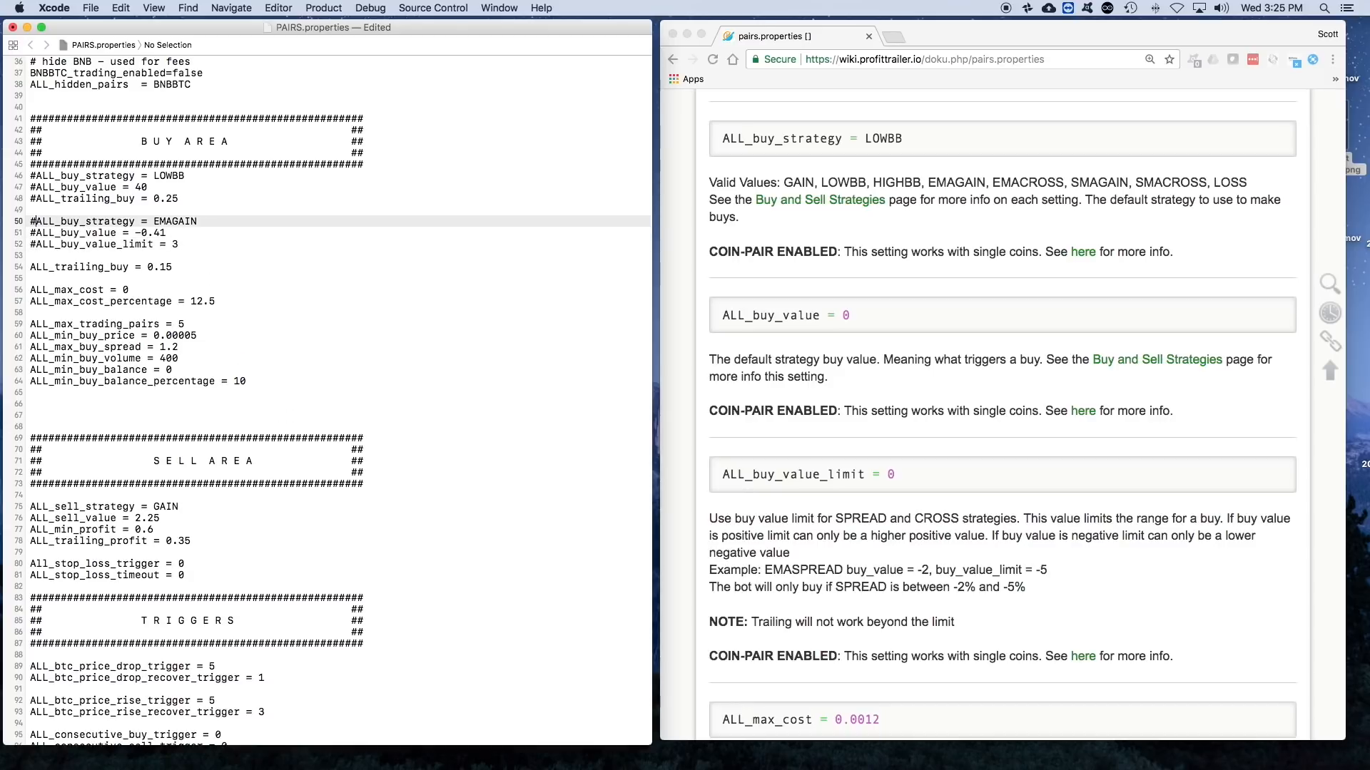
key(BackSpace)
key(Down)
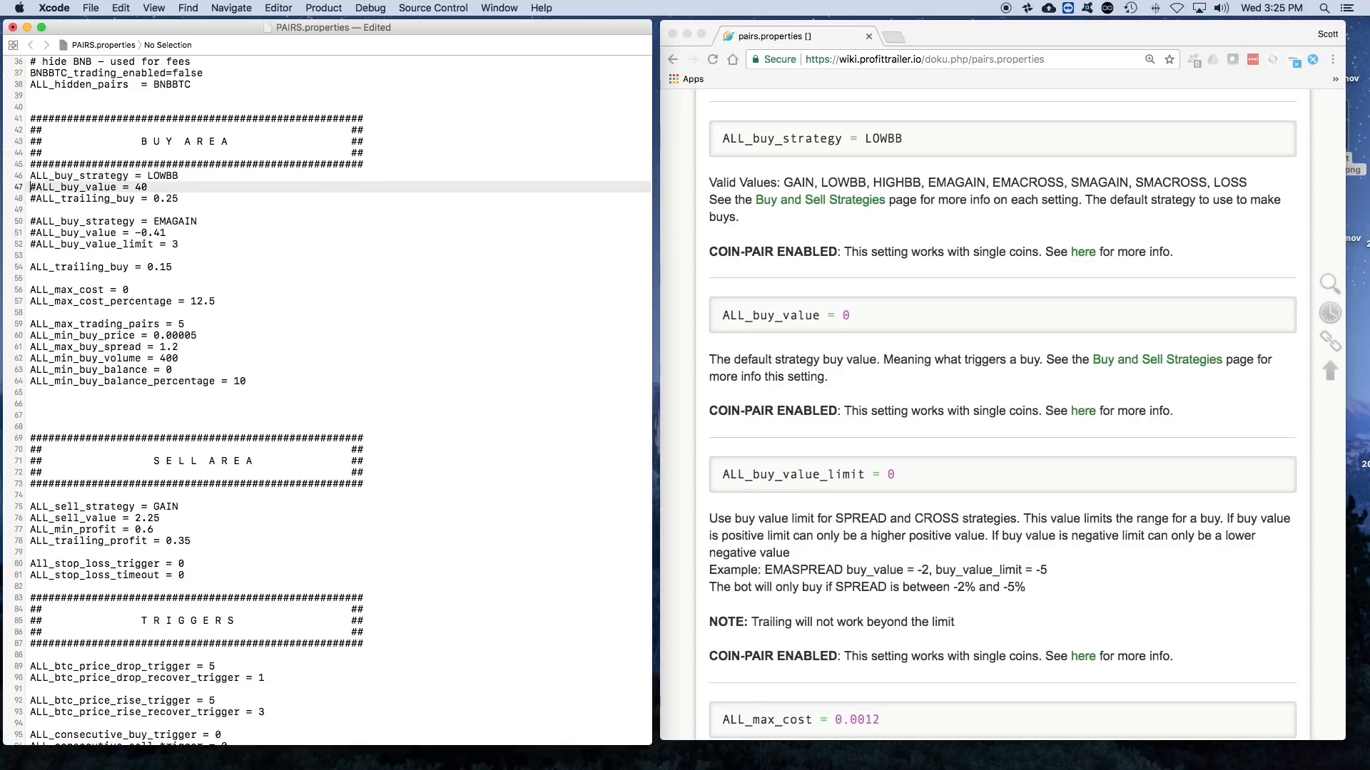
key(Delete)
key(Down)
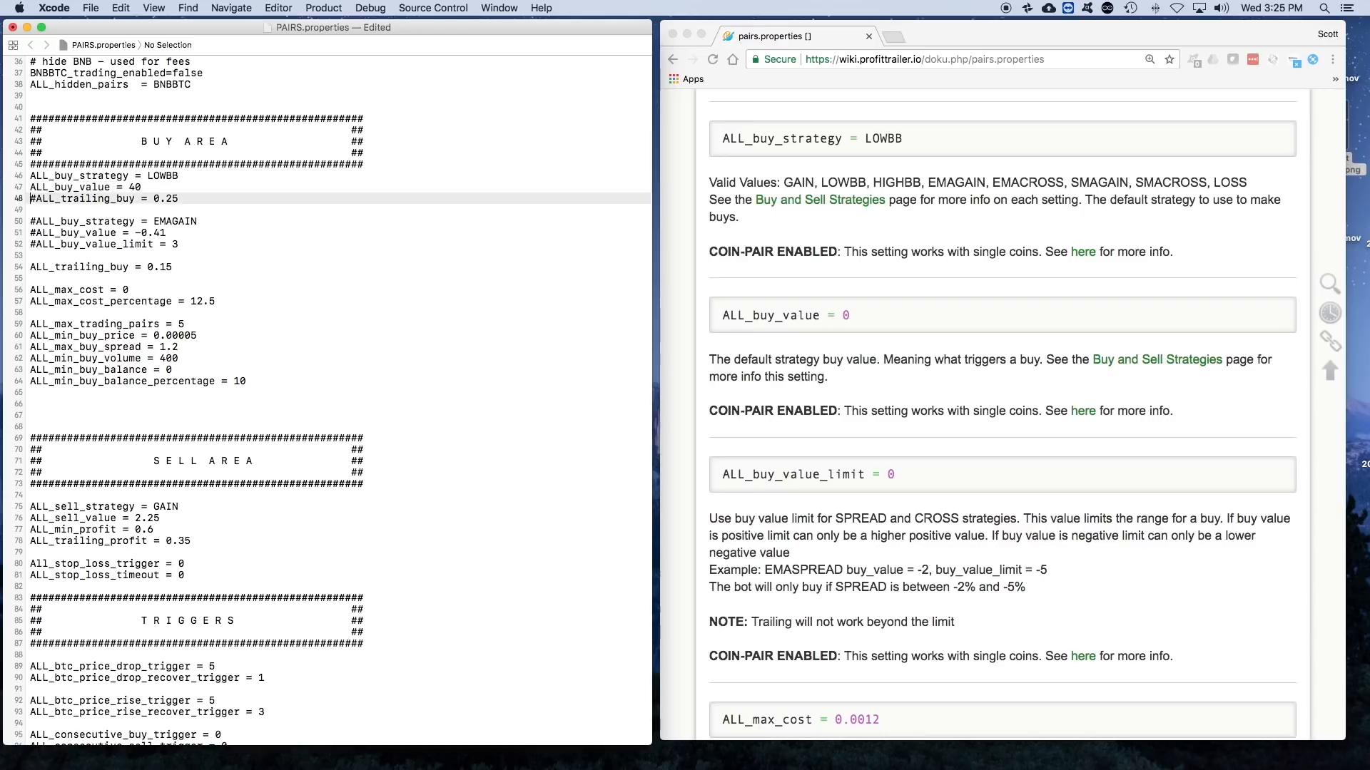
key(BackSpace)
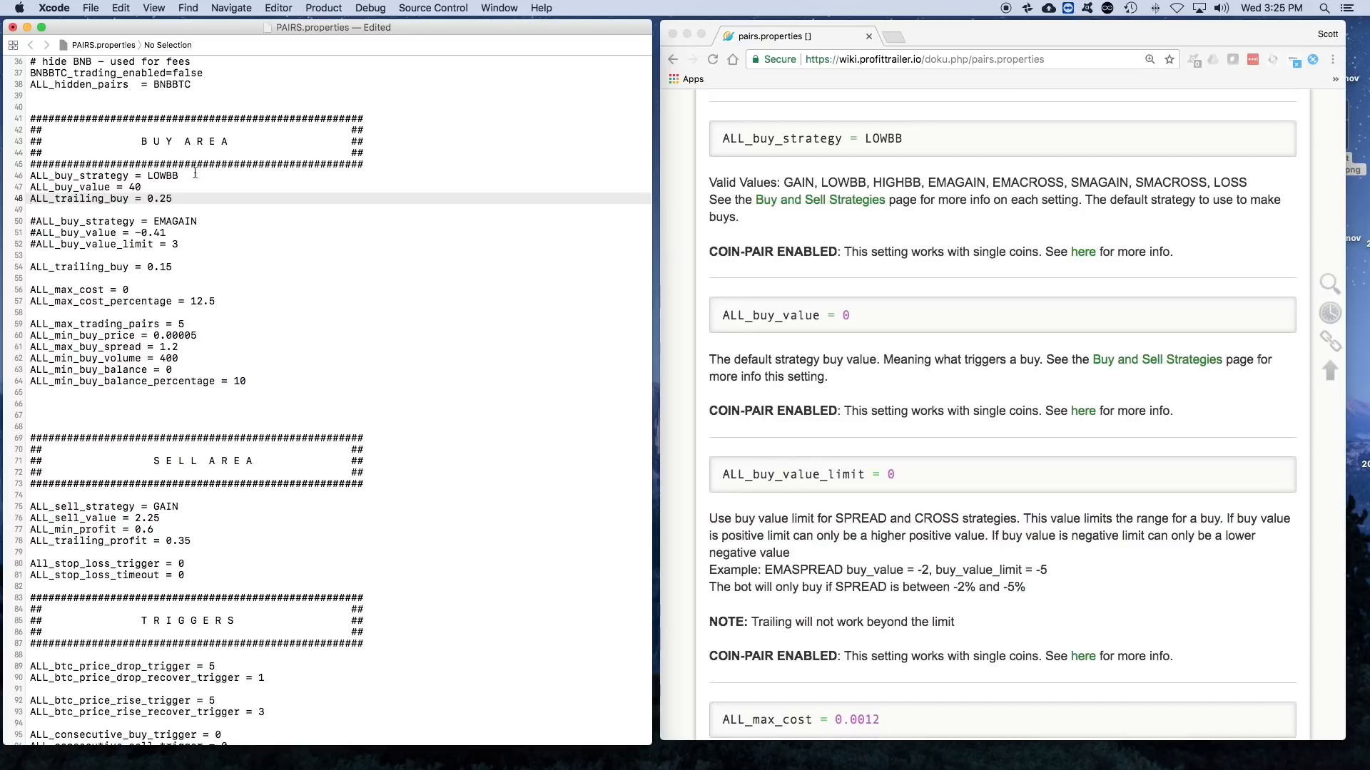
- Review the wiki's BUY SETTINGS entries and highlight the ALL_buy_value line under the LOWBB strategy in PAIRS.properties
scroll(820, 220, up, 1)
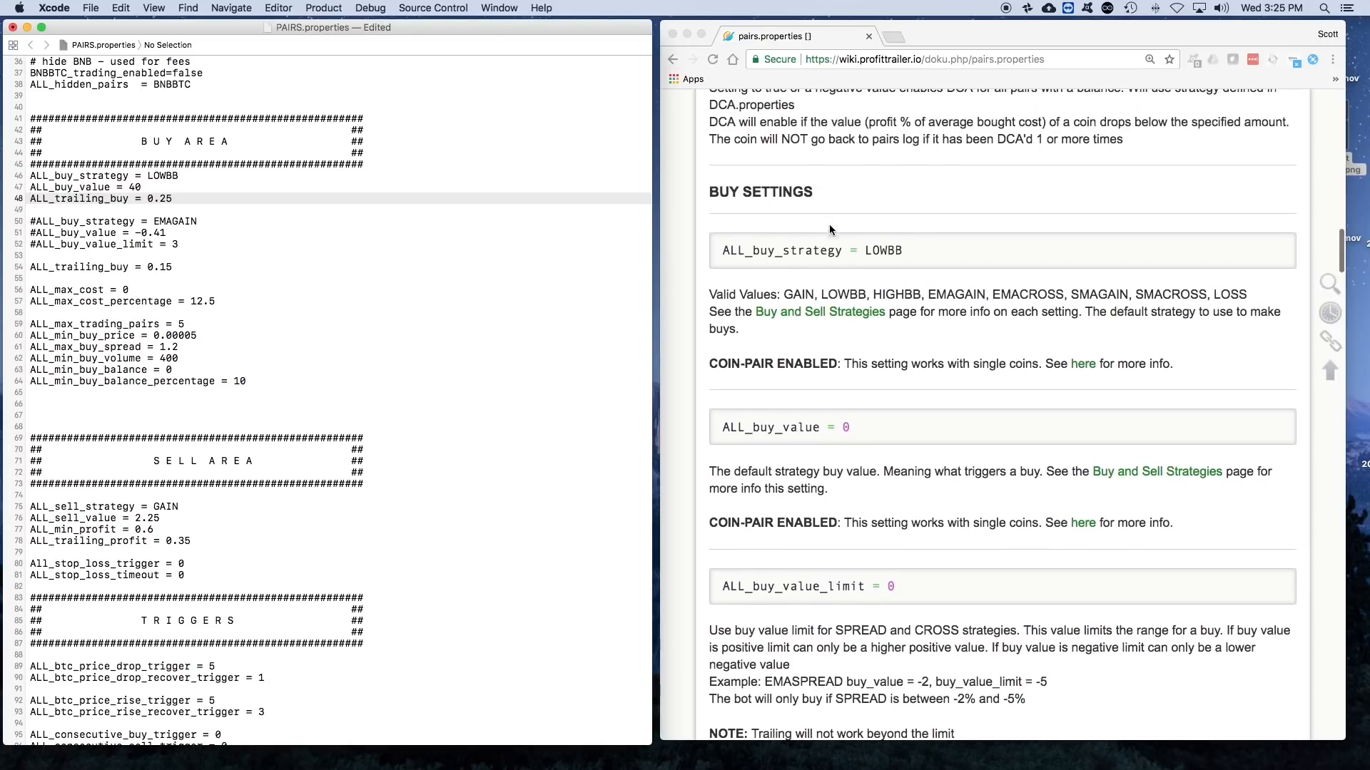
scroll(849, 261, down, 4)
scroll(849, 262, up, 1)
scroll(849, 262, up, 1)
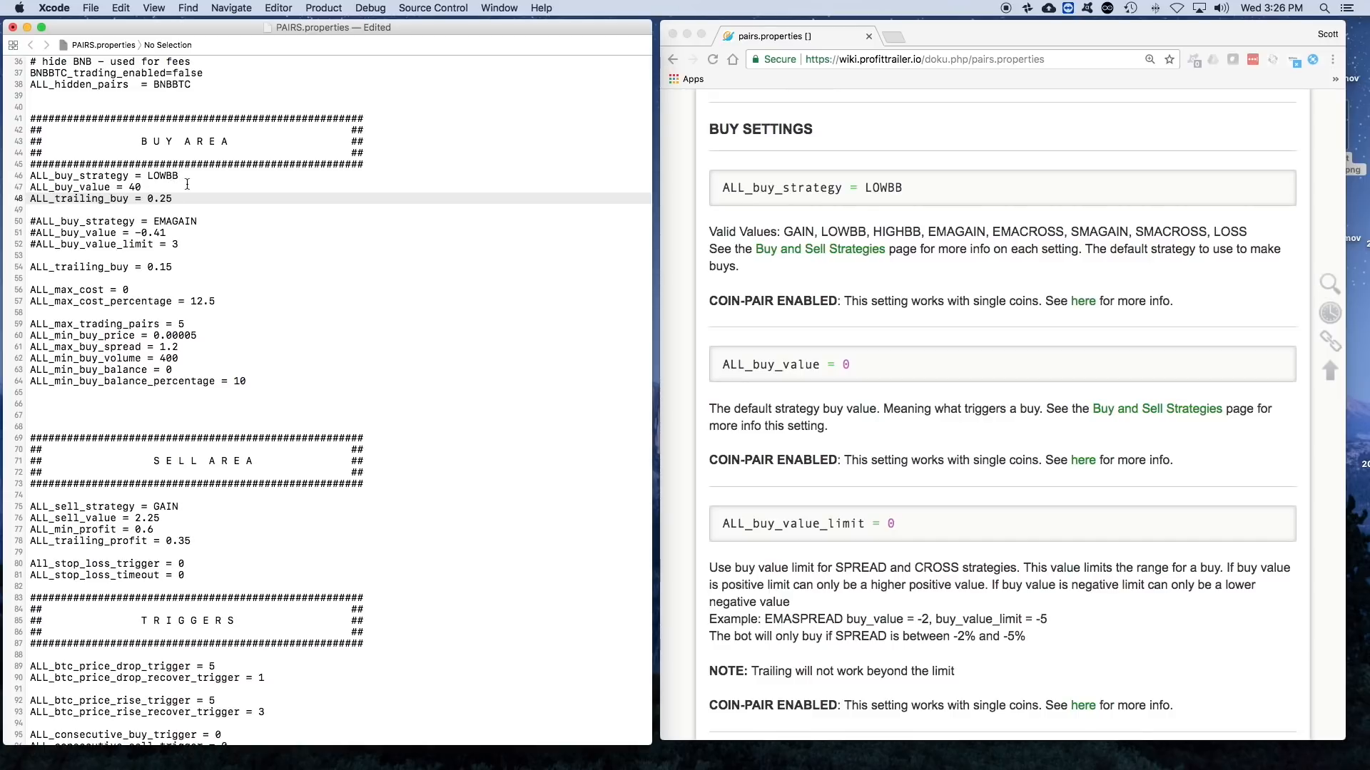
drag(140, 187, 26, 188)
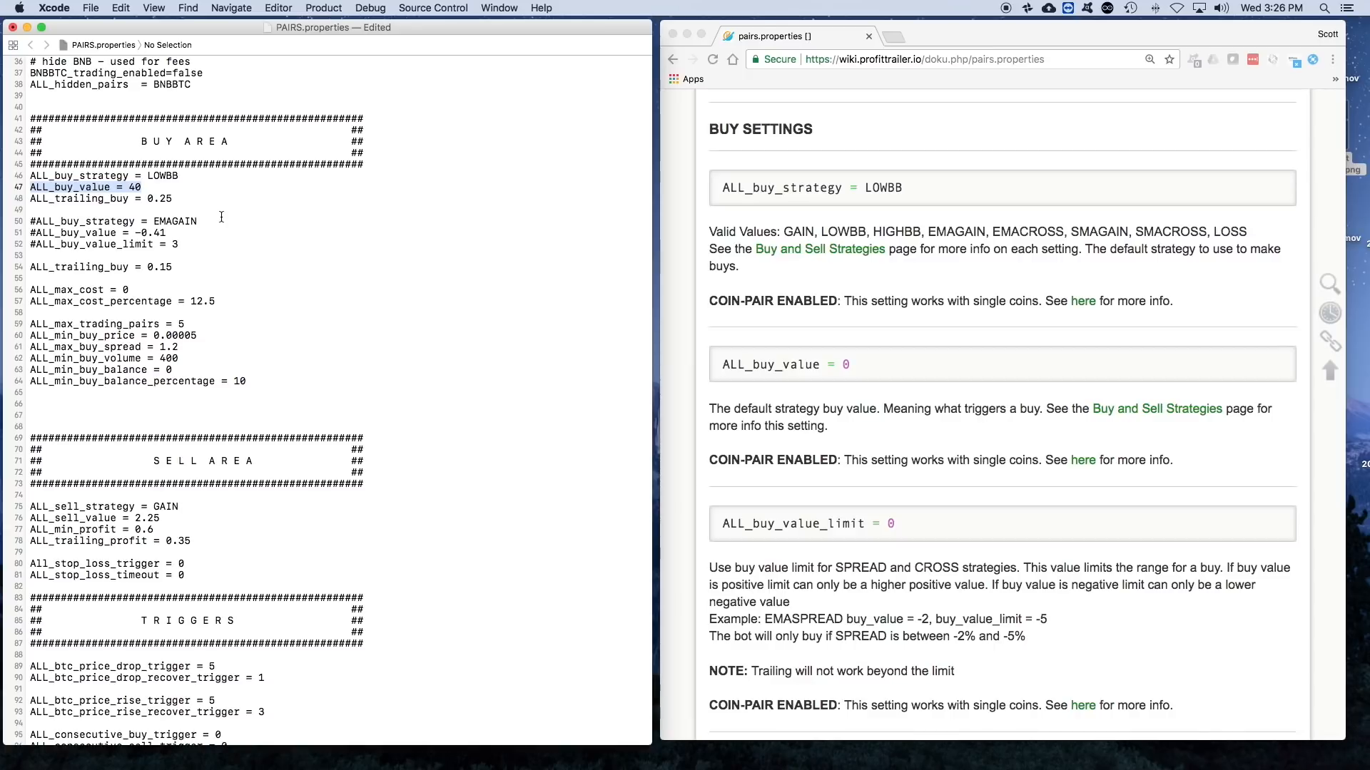
- Switch to the ProfitTrailer dashboard's desktop, view the Possible Buy Log, and return to the PAIRS.properties editor
key(ctrl+Up)
mouse_move(535, 33)
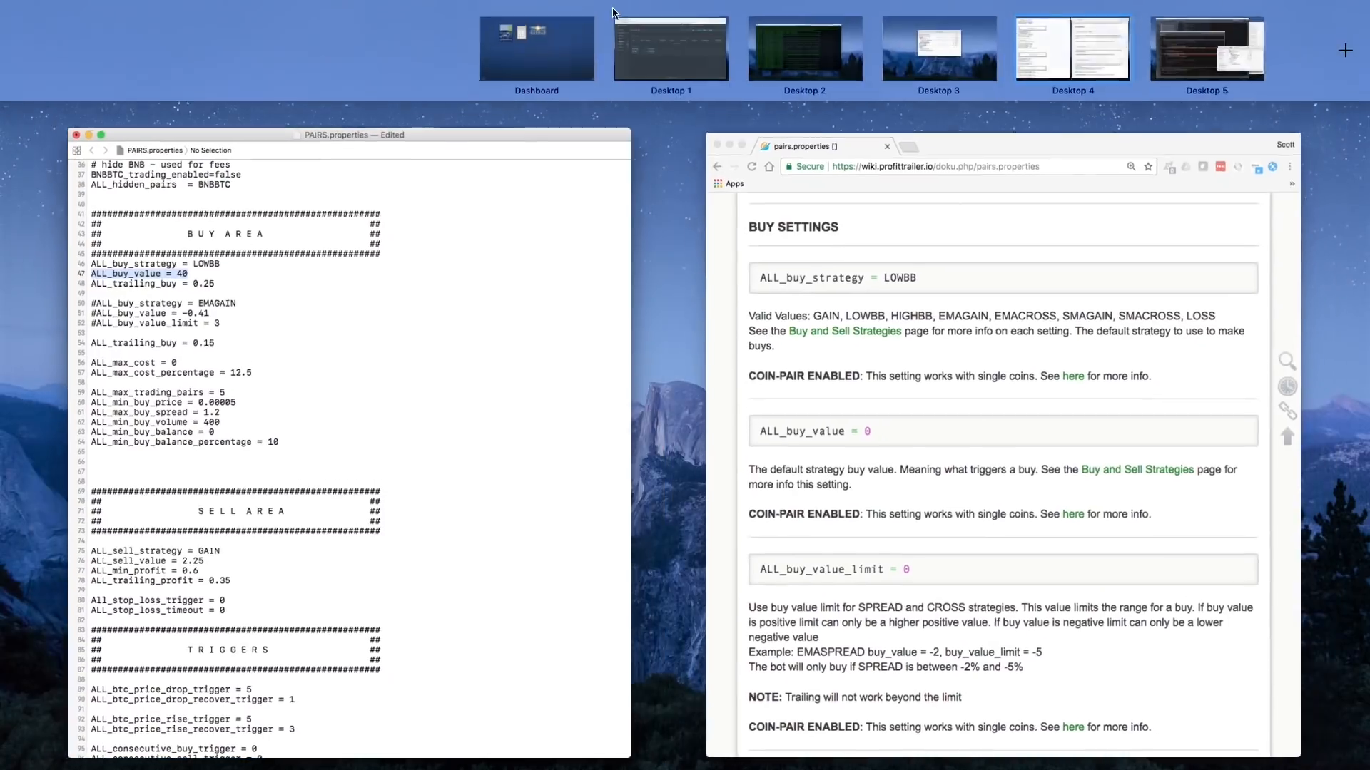
click(680, 49)
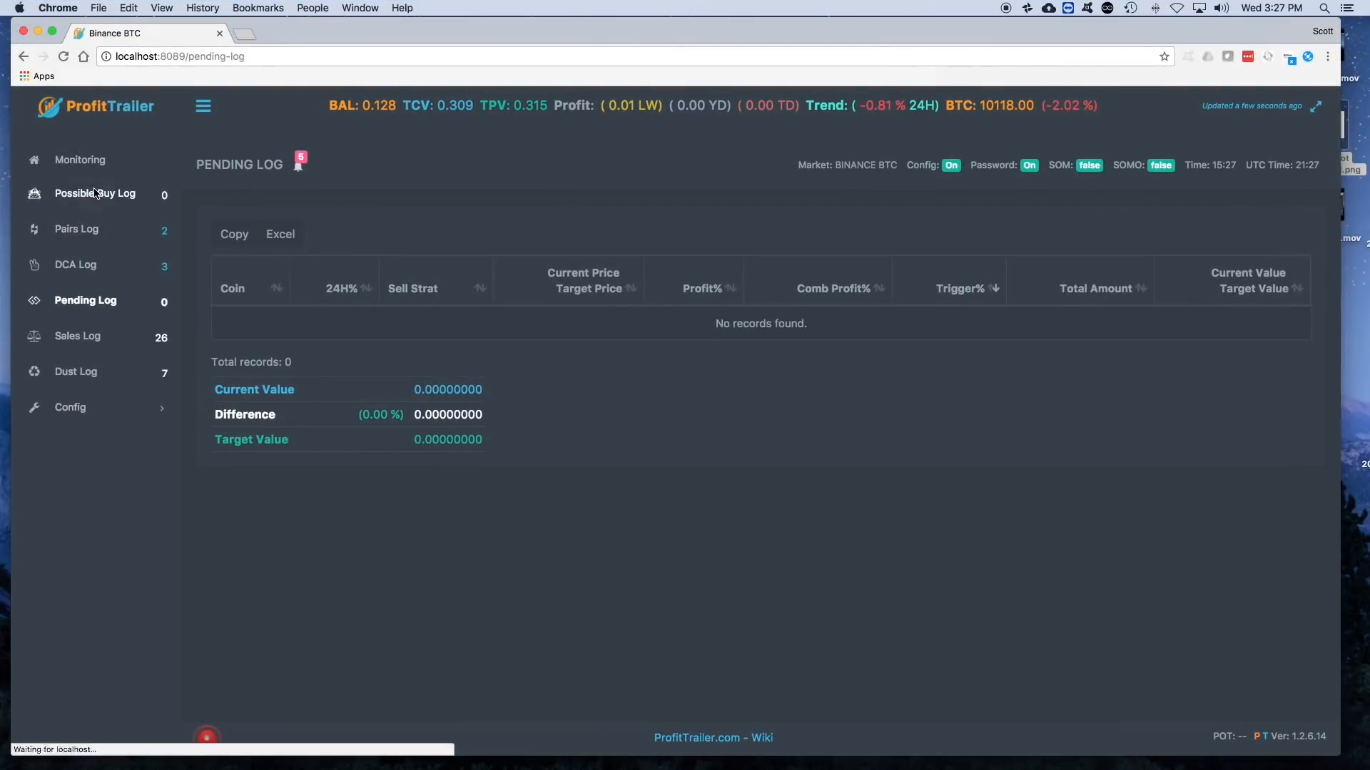
click(96, 193)
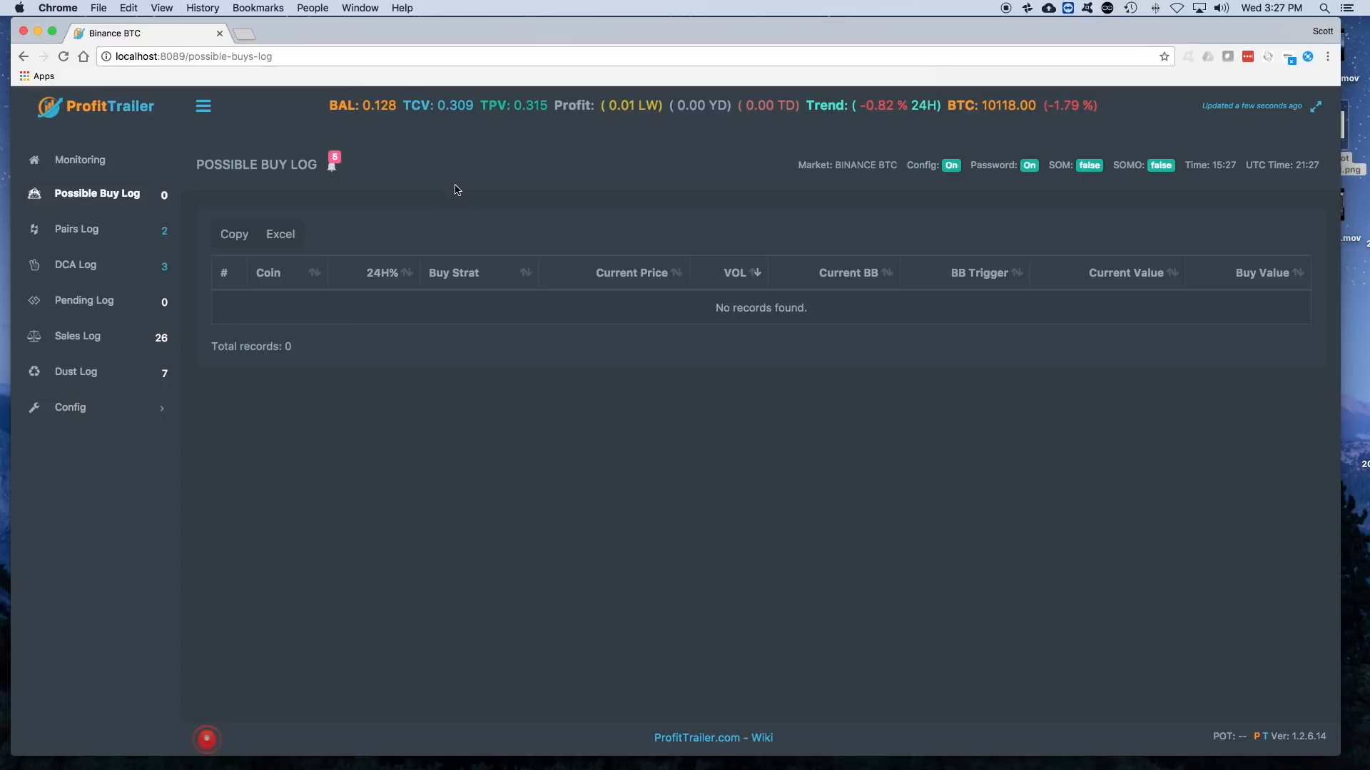
key(ctrl+Up)
mouse_move(536, 5)
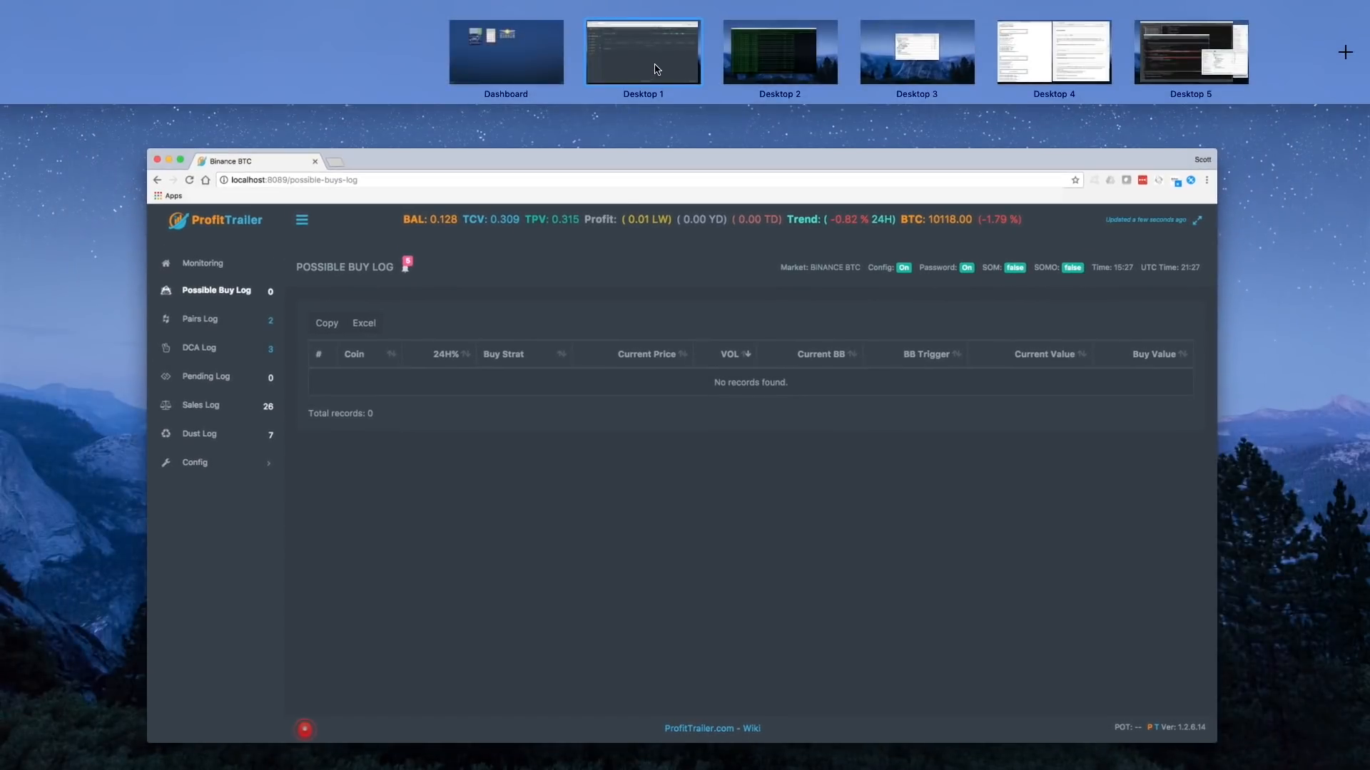
click(1010, 51)
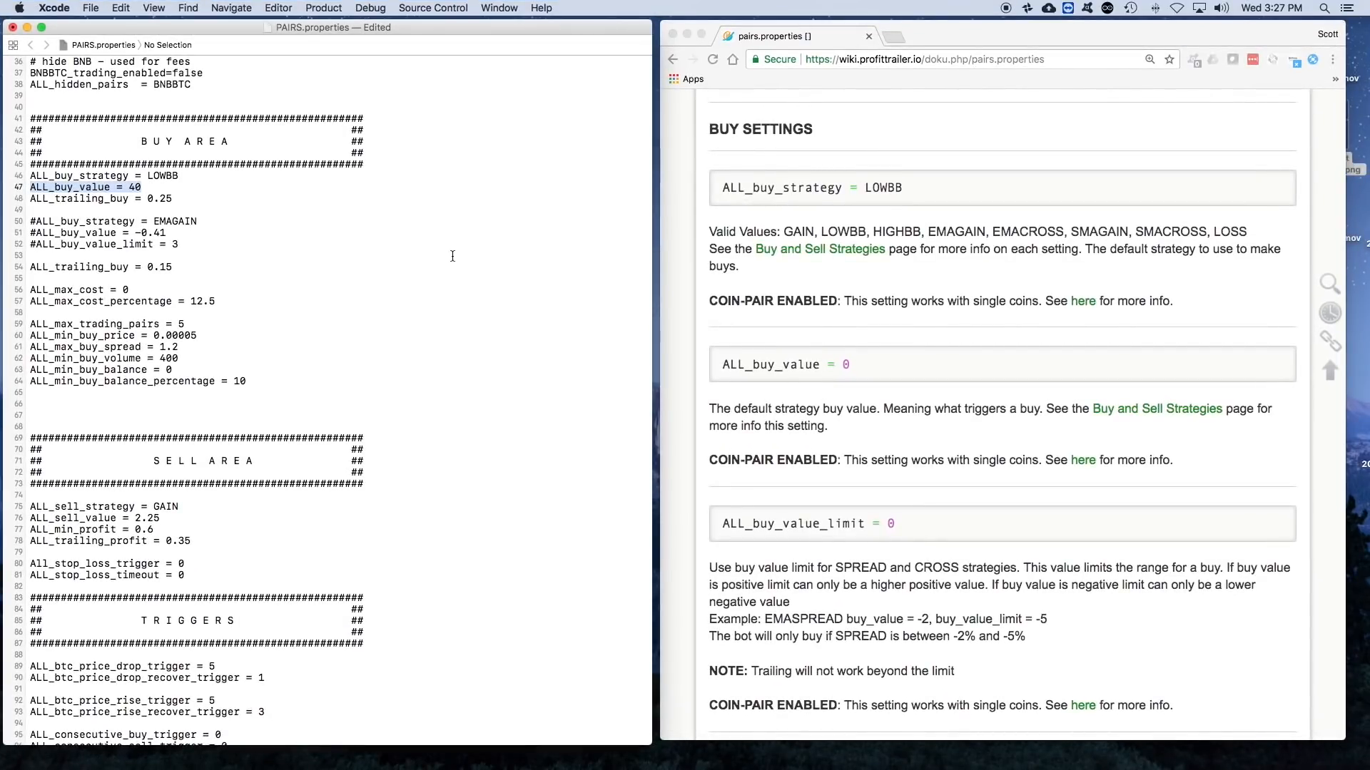
- Set the ALL_buy_value under the LOWBB strategy to 0 in the Buy Area
click(232, 189)
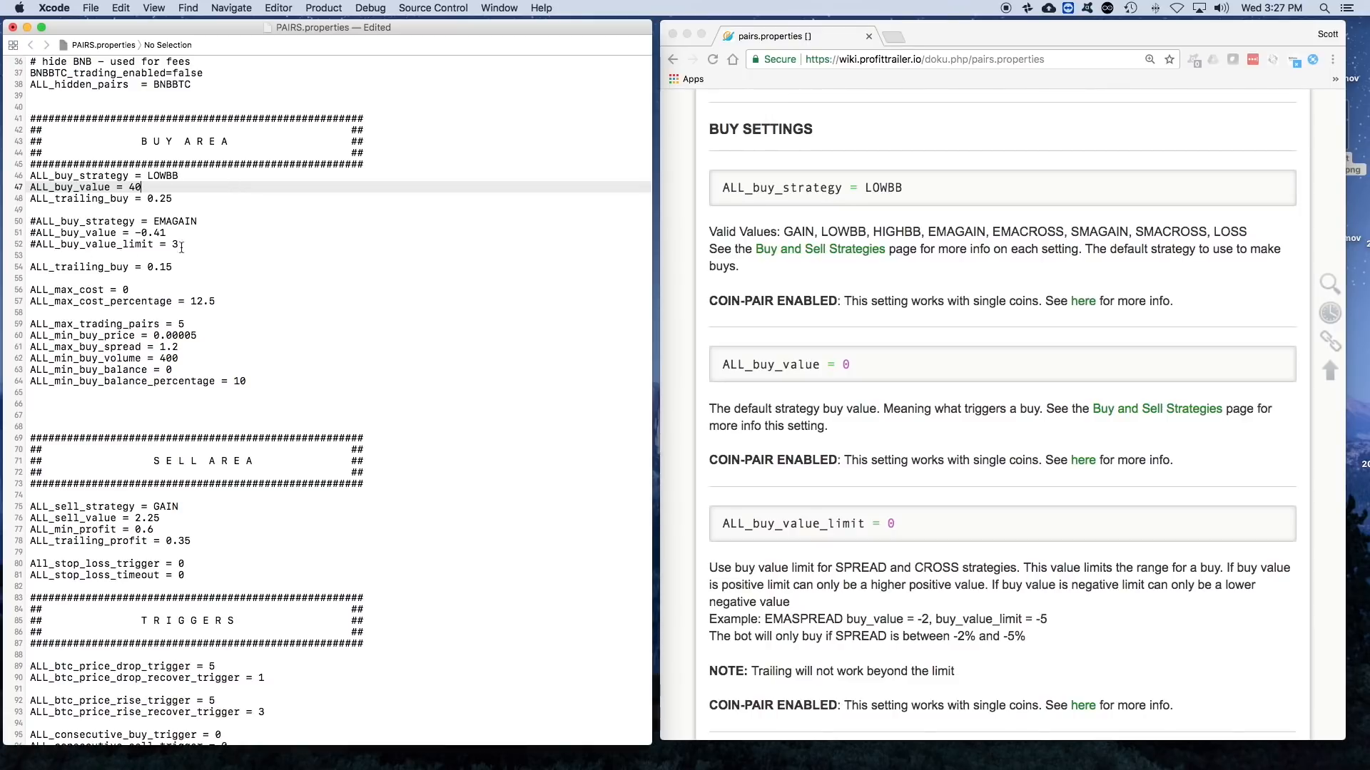
click(189, 175)
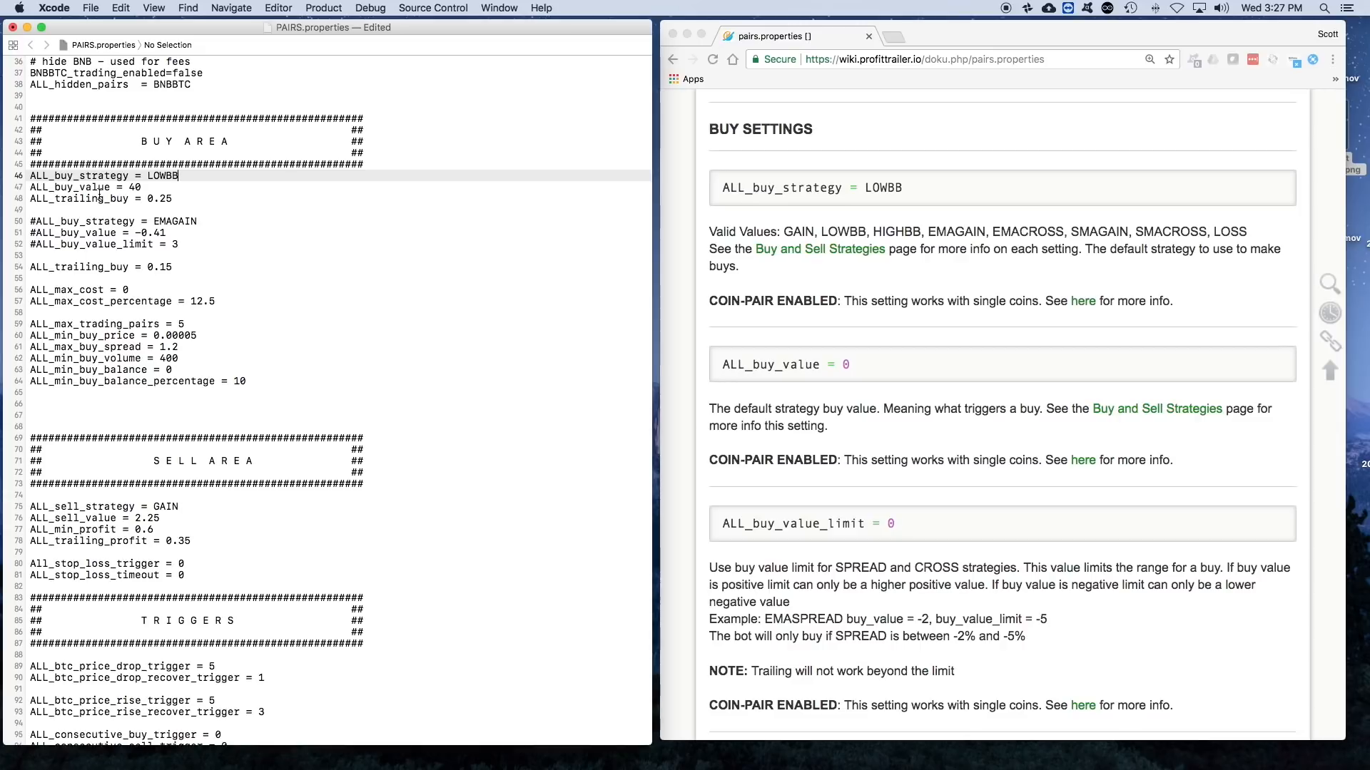
click(77, 186)
drag(77, 186, 152, 183)
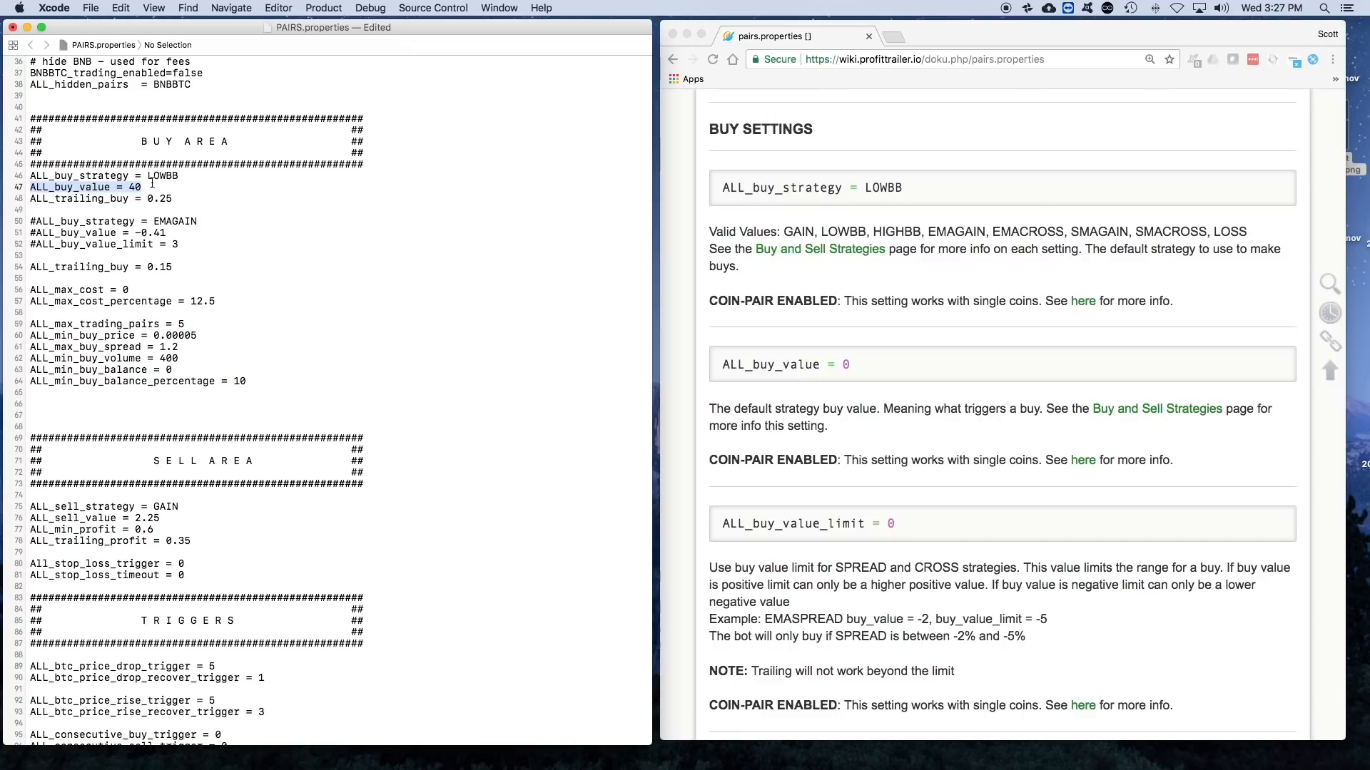
key(Right)
key(BackSpace)
key(BackSpace)
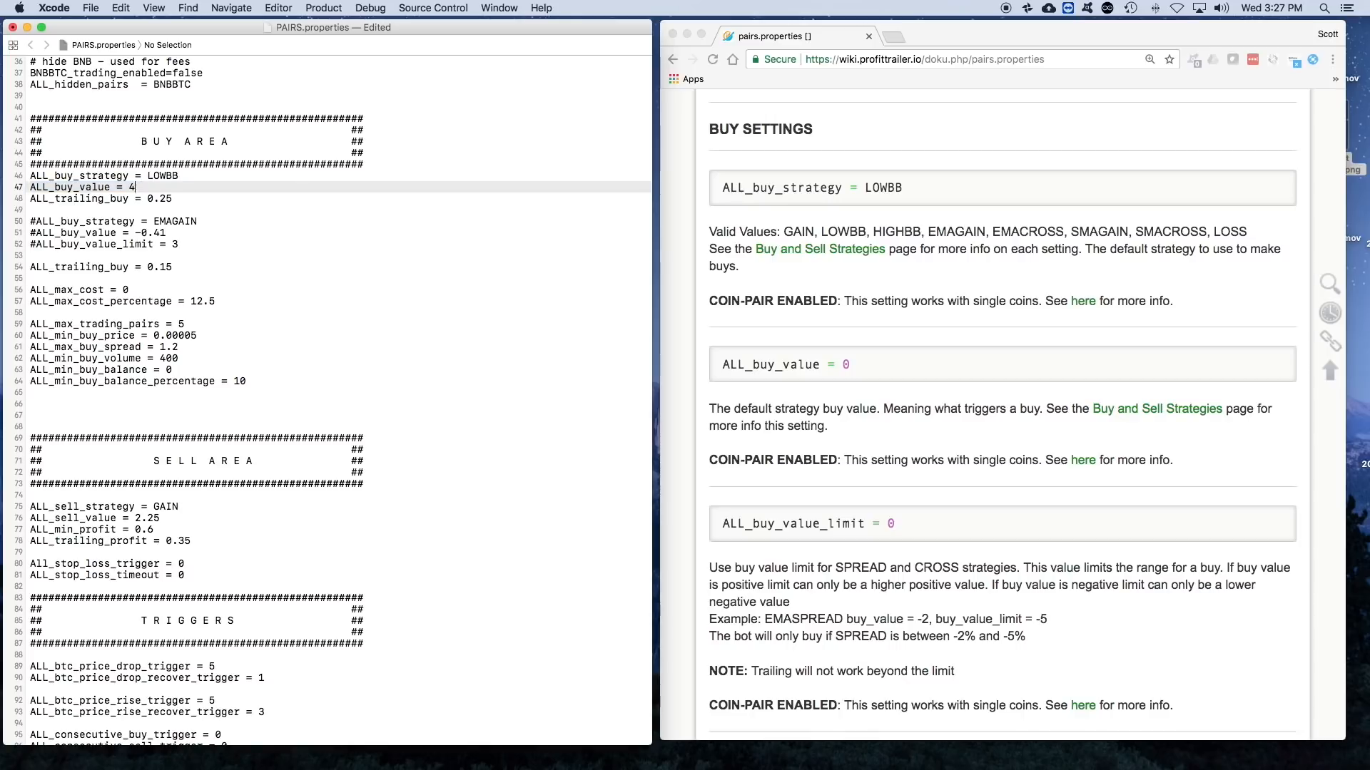
text(0)
scroll(249, 215, up, 1)
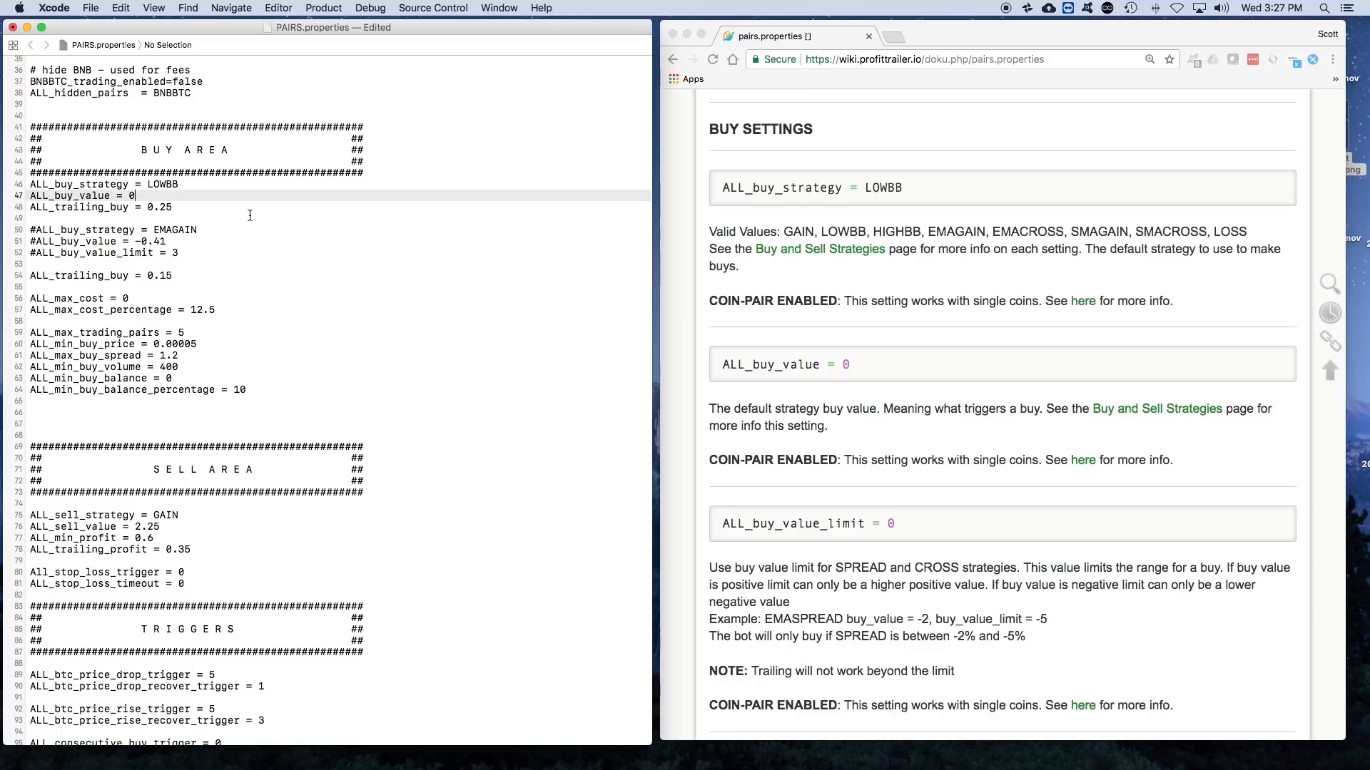
- Try a series of example values for the LOWBB ALL_buy_value, such as 5, 20, 10, 50 and 100, ending with -30
click(215, 187)
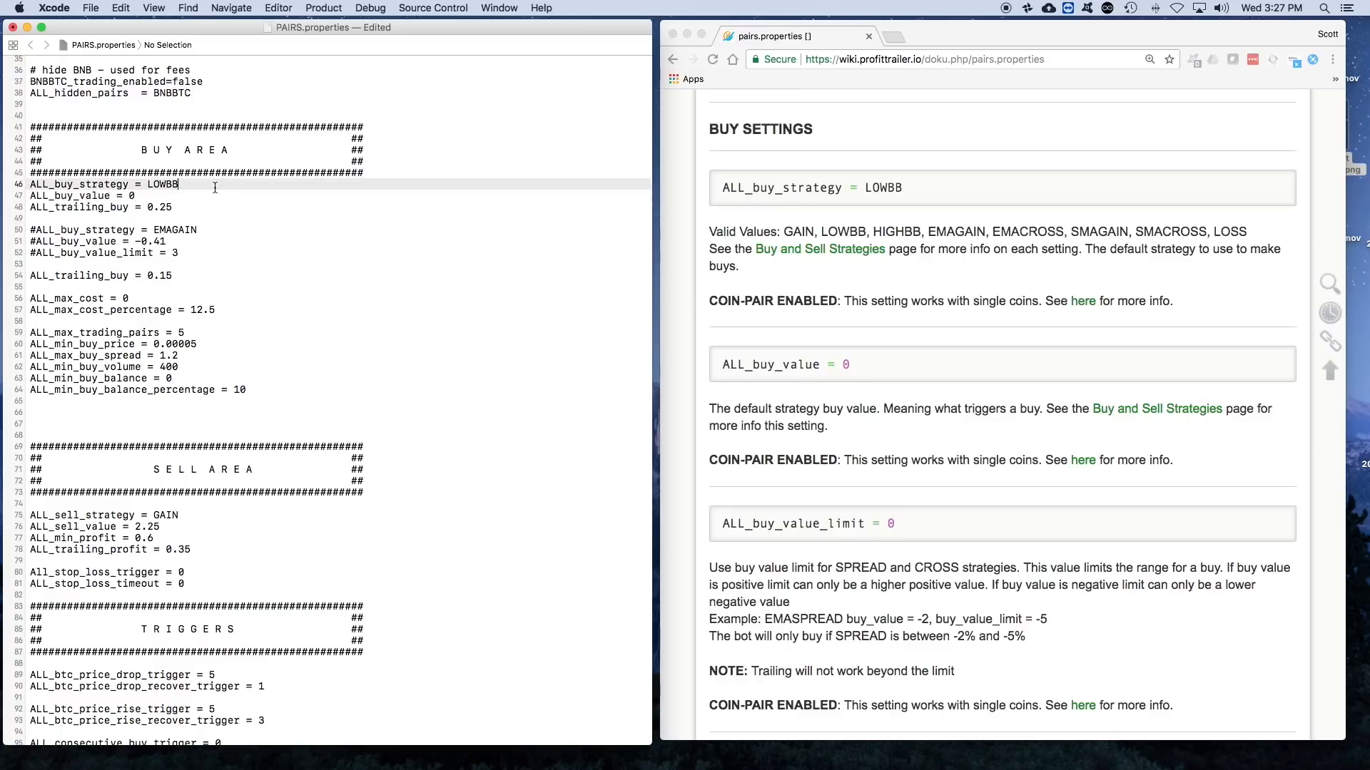
click(154, 196)
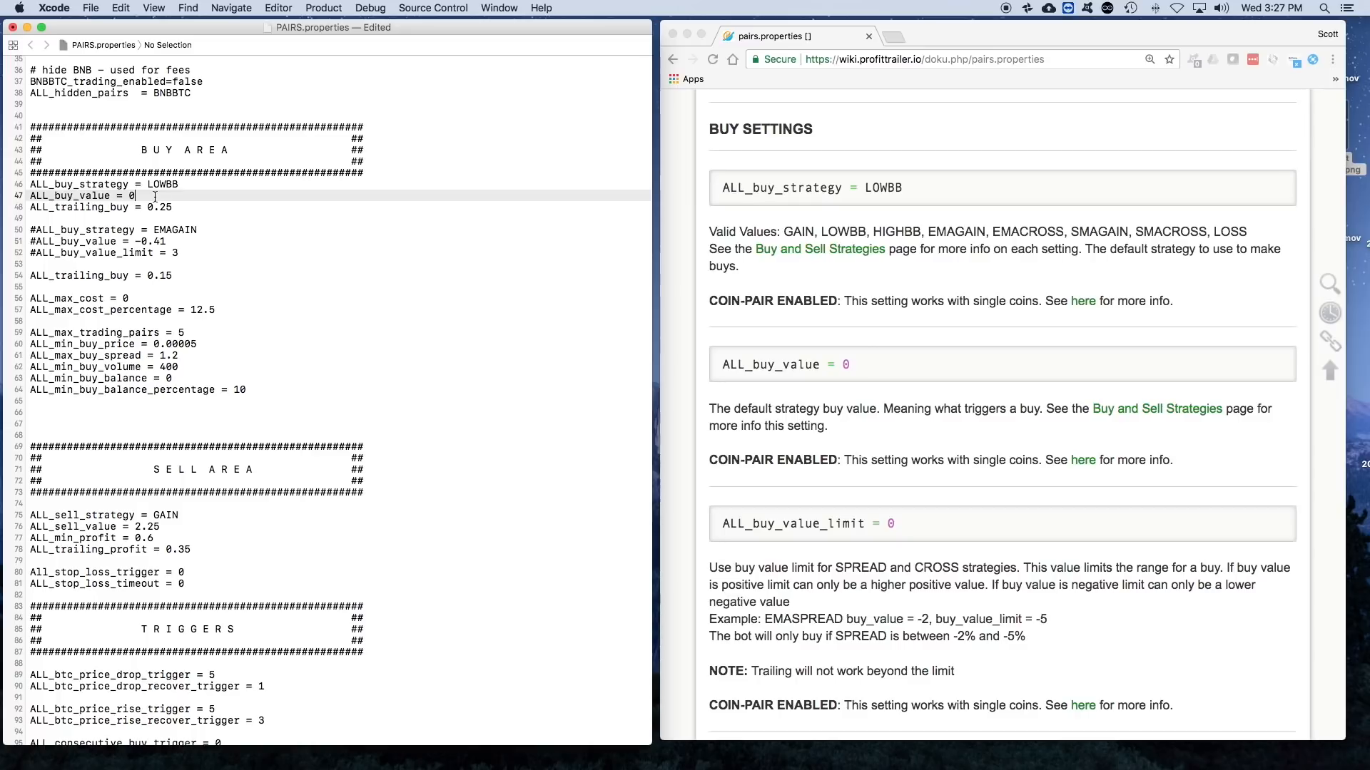
key(BackSpace)
text(5)
key(BackSpace)
text(20)
key(BackSpace)
key(BackSpace)
text(10)
key(BackSpace)
key(BackSpace)
text(50)
key(BackSpace)
key(BackSpace)
text(100)
key(BackSpace)
key(BackSpace)
text(10)
key(BackSpace)
key(BackSpace)
text(20)
key(BackSpace)
key(BackSpace)
text(30)
- Look through the remaining sections of PAIRS.properties and the wiki's Possible Buy Log, Sell Settings and Triggers entries
scroll(172, 190, up, 10)
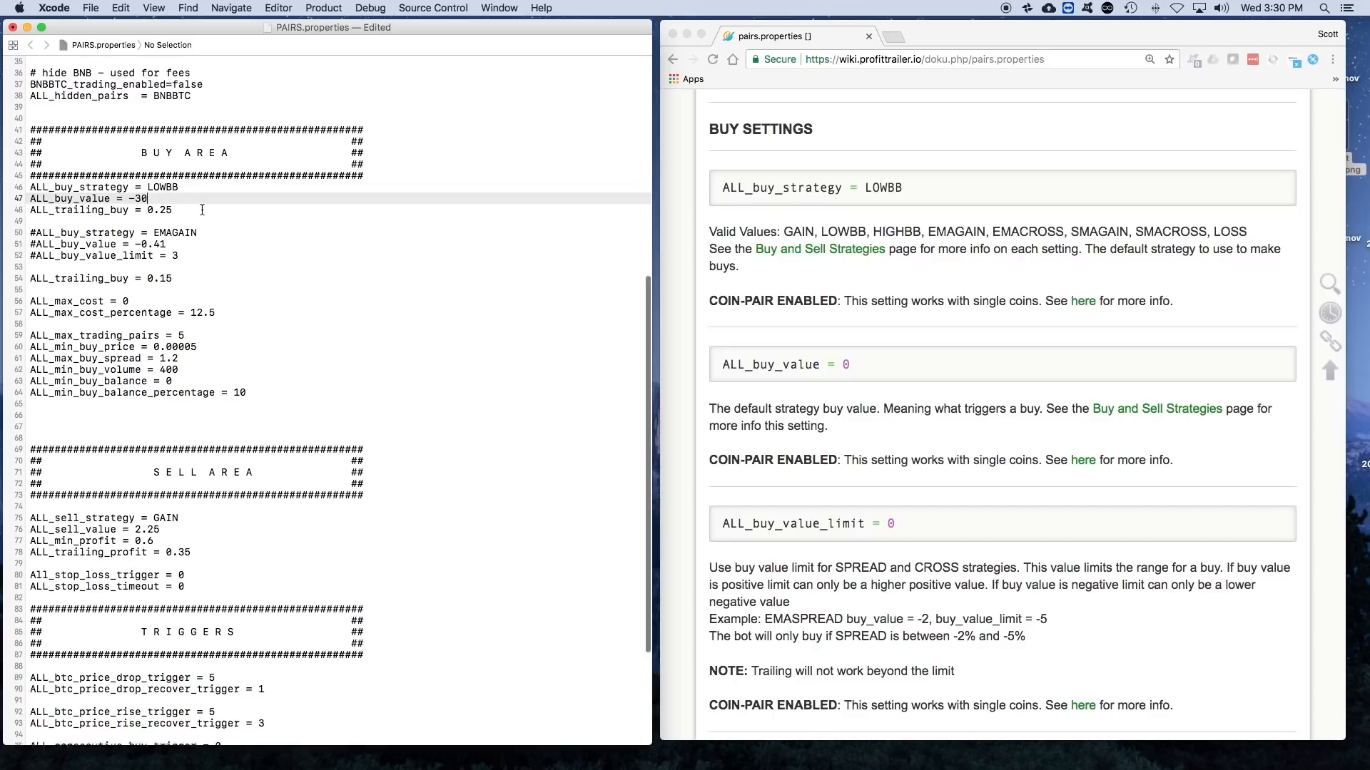
scroll(322, 221, up, 1)
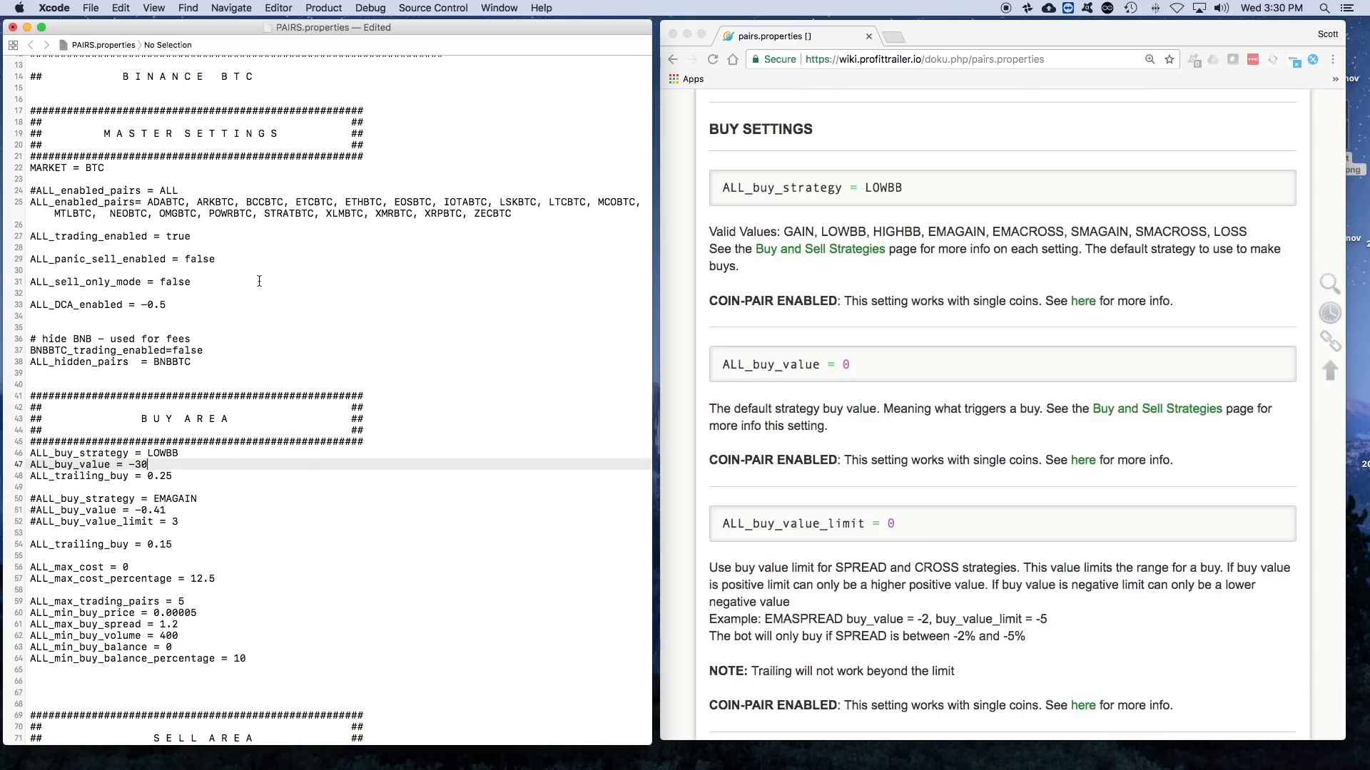
scroll(259, 281, down, 5)
scroll(252, 351, down, 4)
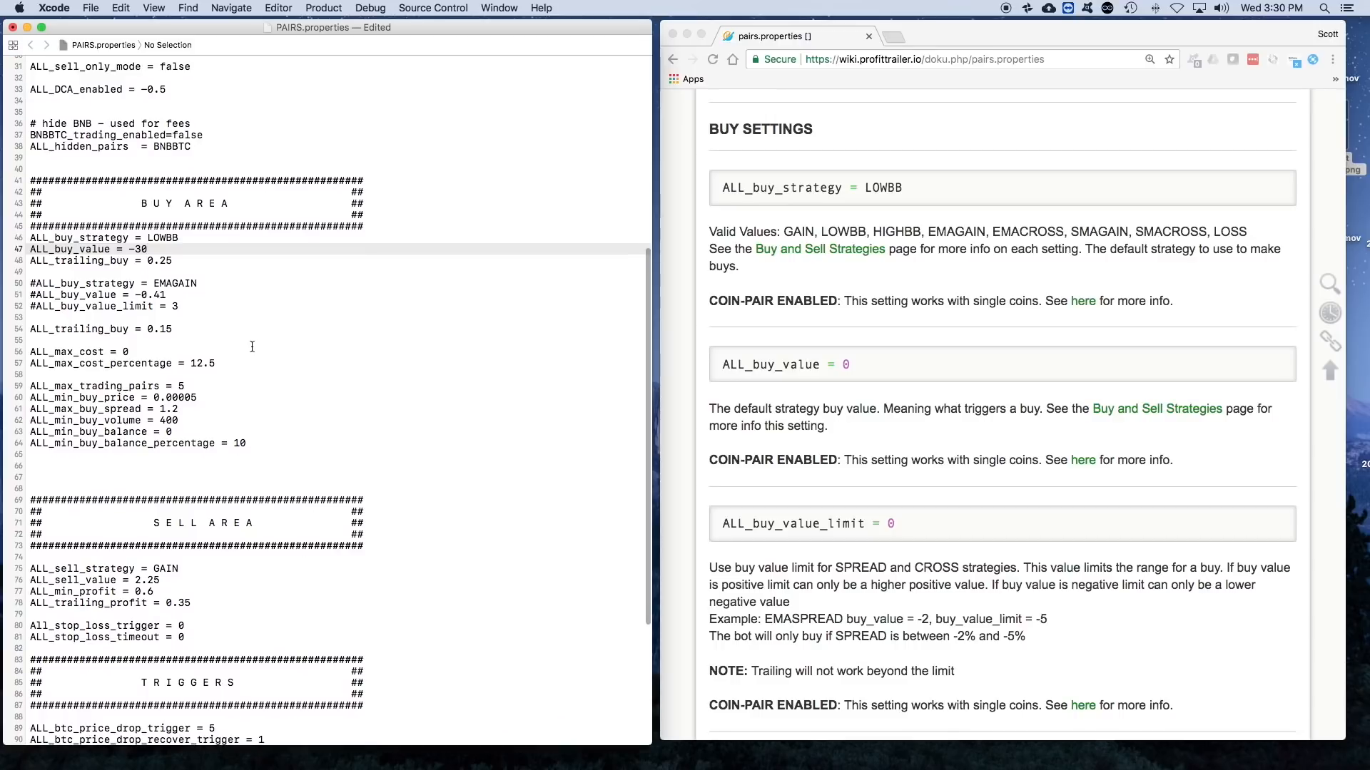
scroll(251, 347, down, 7)
scroll(252, 350, down, 2)
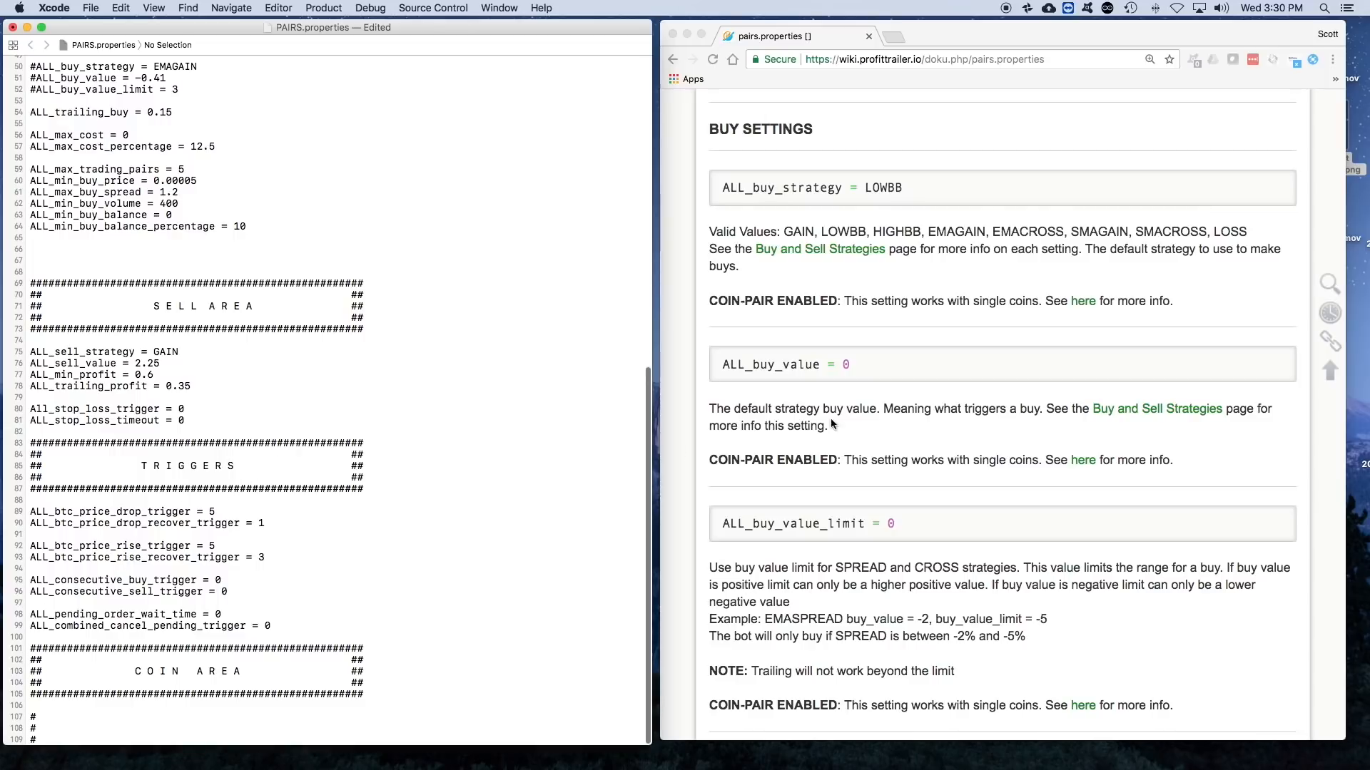
scroll(867, 364, down, 10)
scroll(859, 383, down, 15)
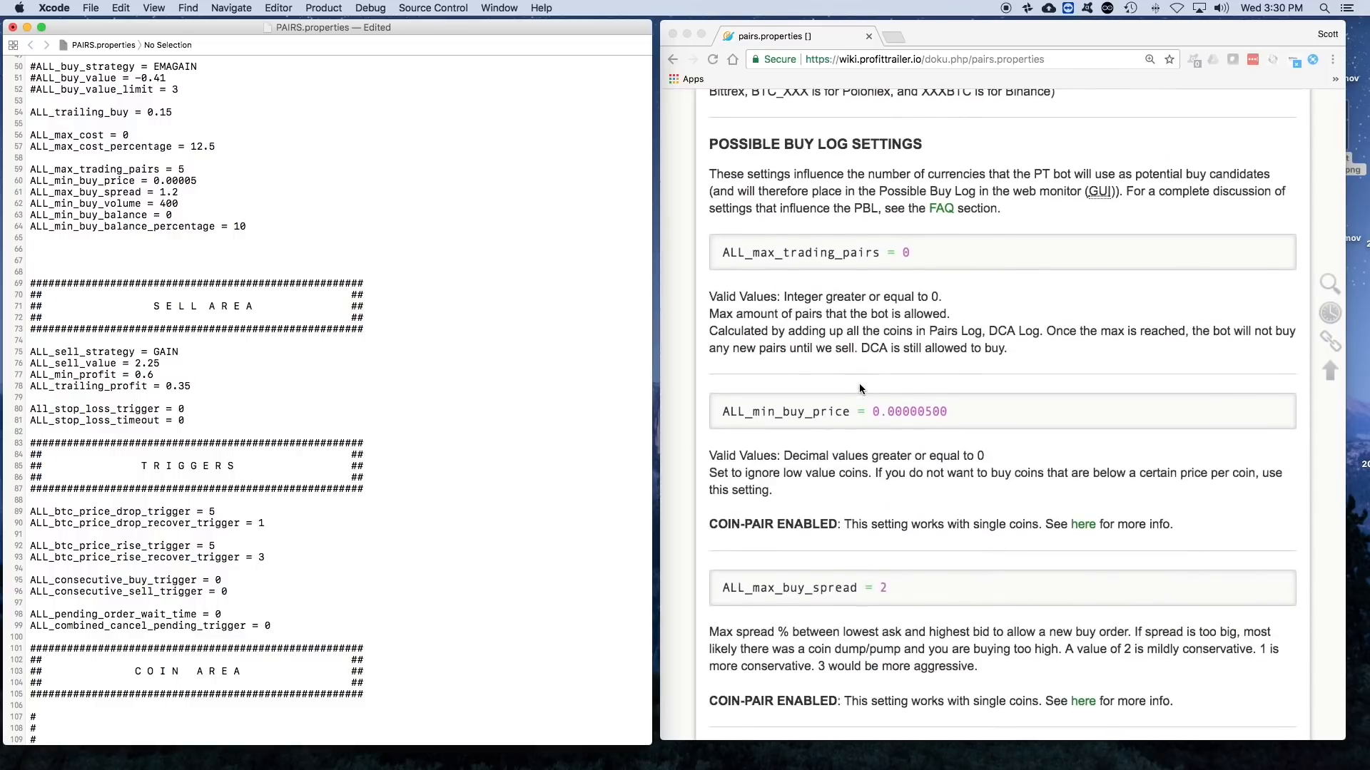
scroll(859, 387, down, 20)
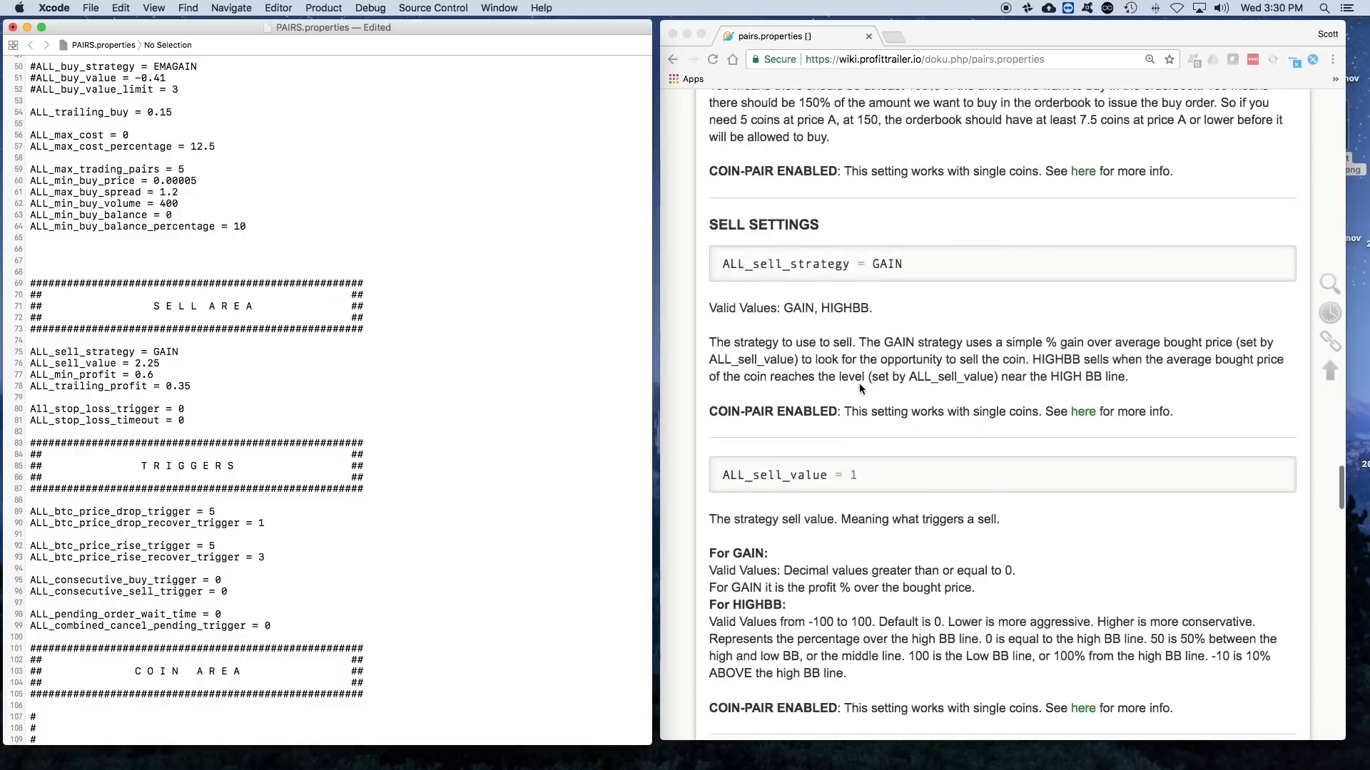
scroll(859, 388, up, 10)
scroll(859, 383, down, 3)
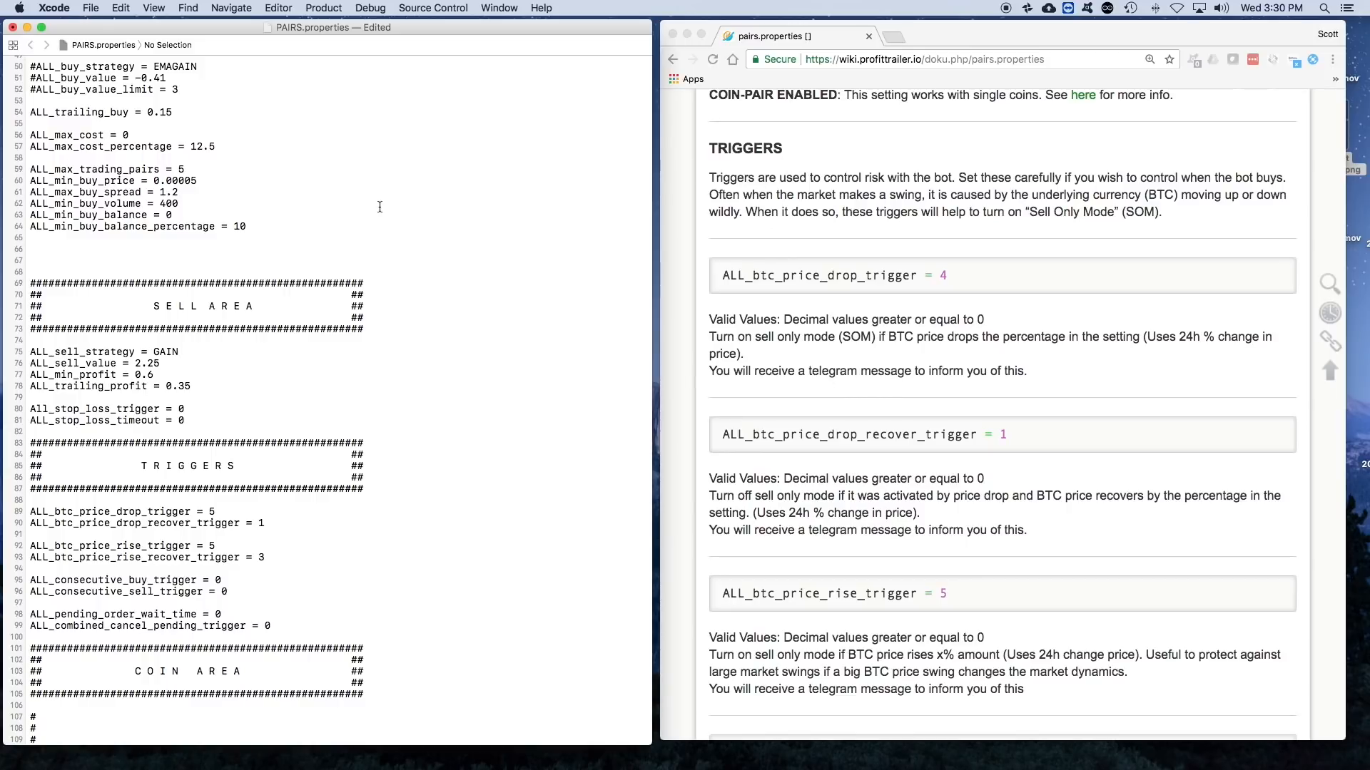
- Set the ALL_buy_value under the LOWBB strategy to 30 and save PAIRS.properties
scroll(380, 207, up, 10)
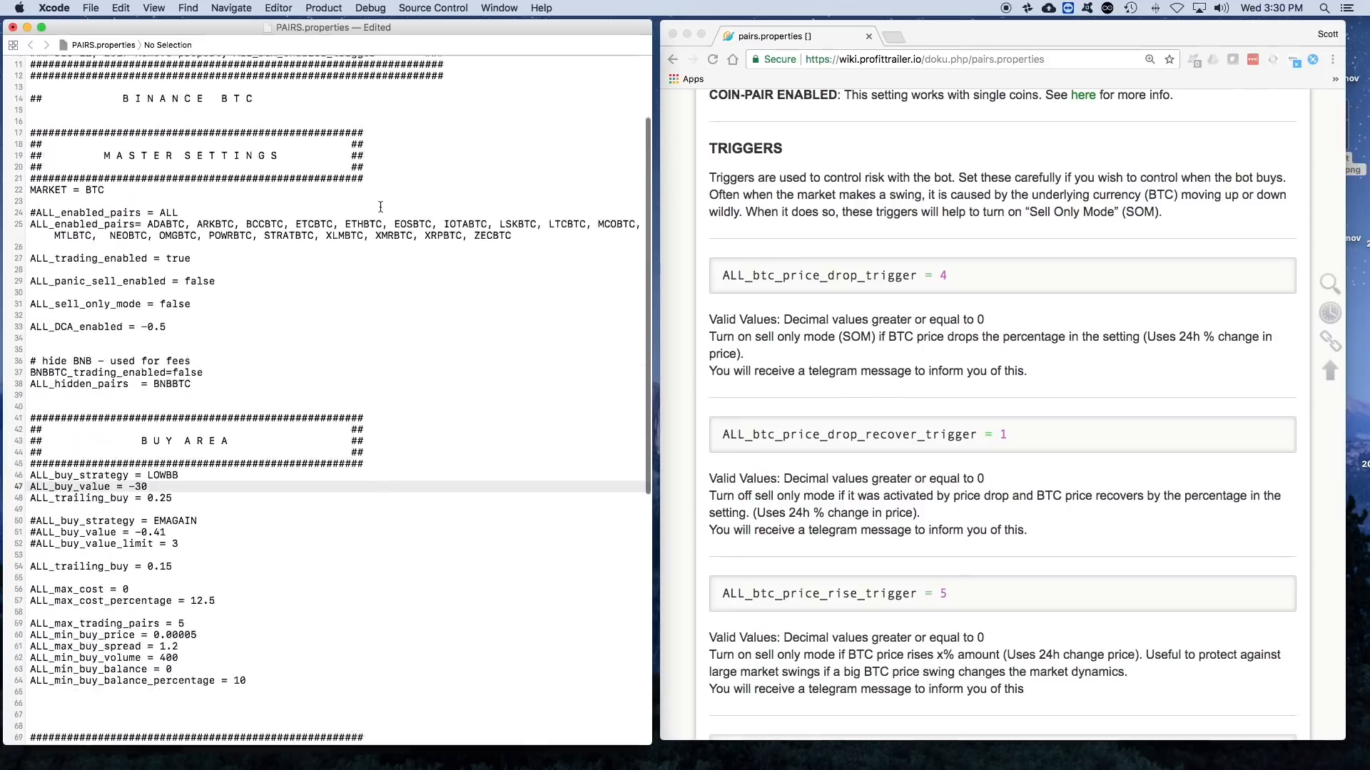
scroll(380, 206, down, 5)
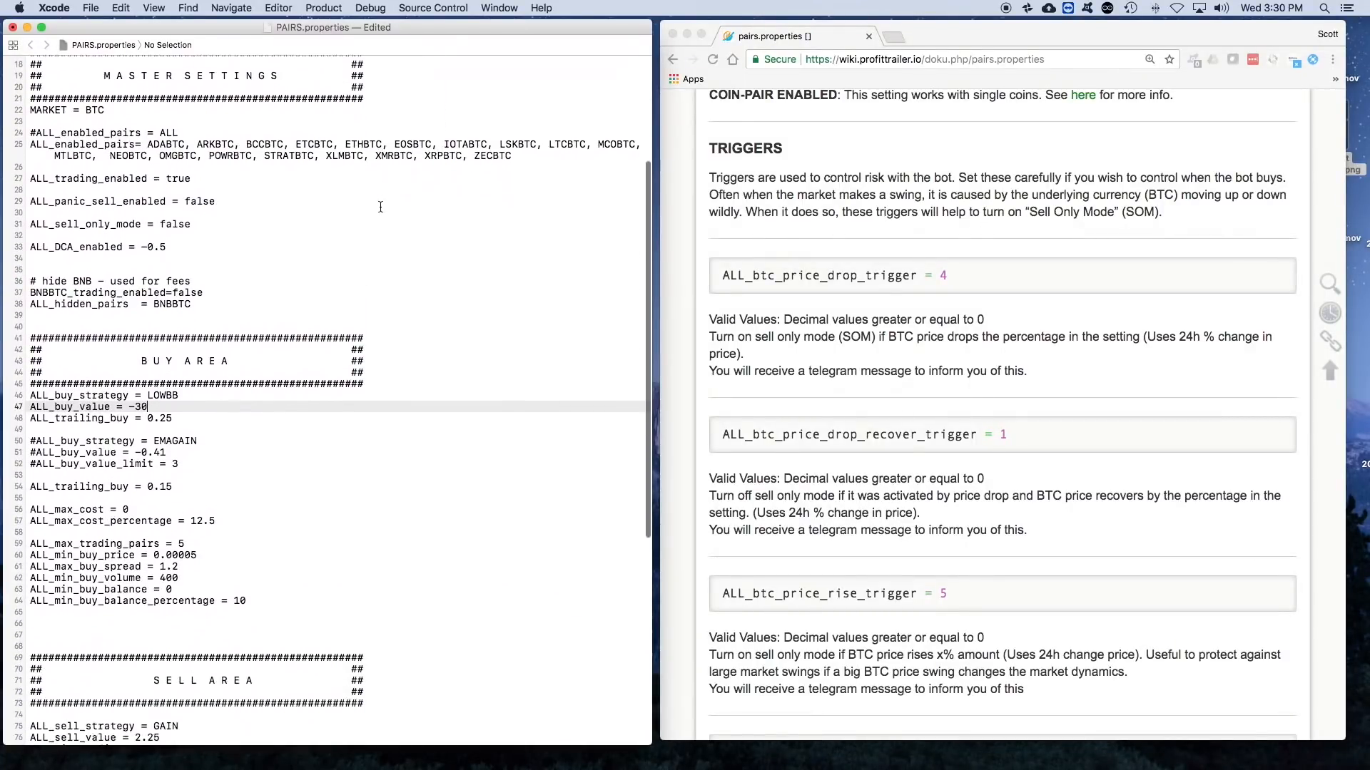
scroll(169, 281, down, 3)
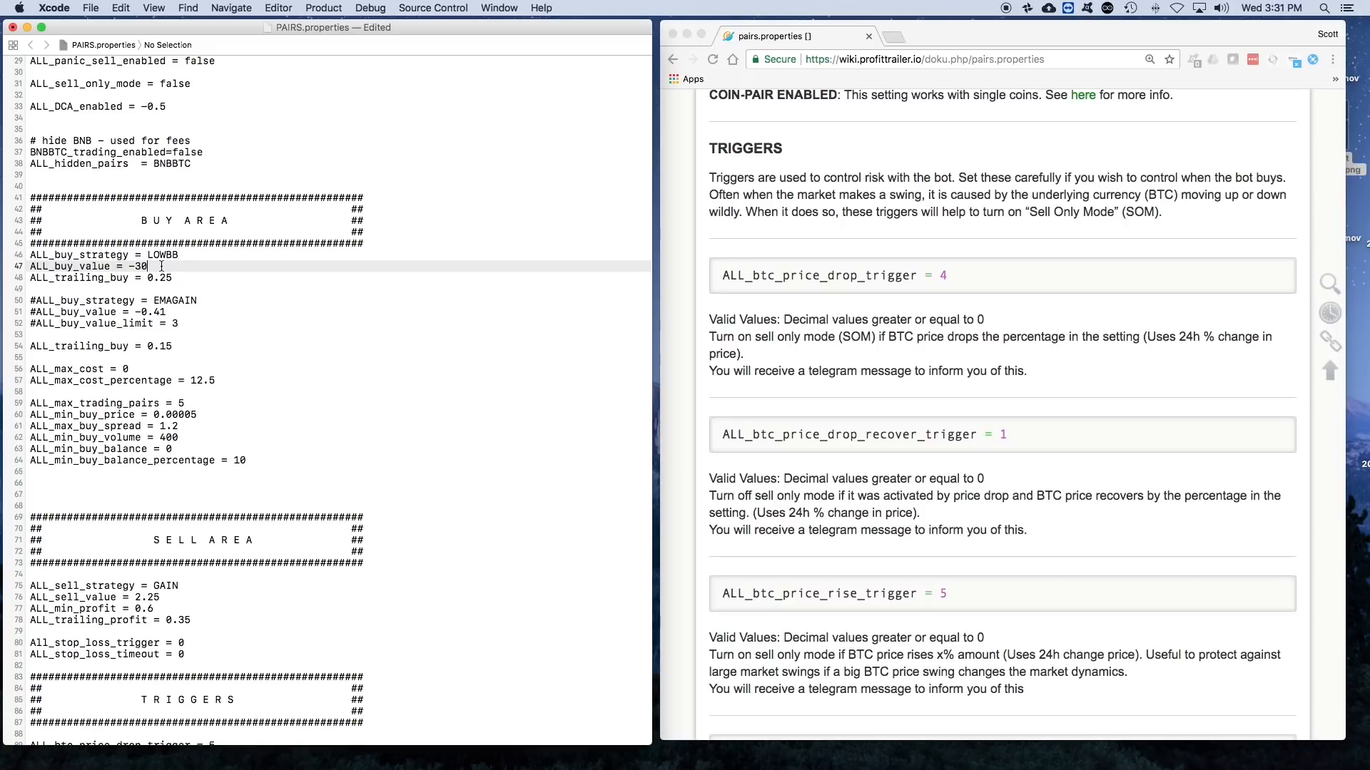
key(BackSpace)
key(BackSpace)
key(BackSpace)
text(30)
key(super+s)
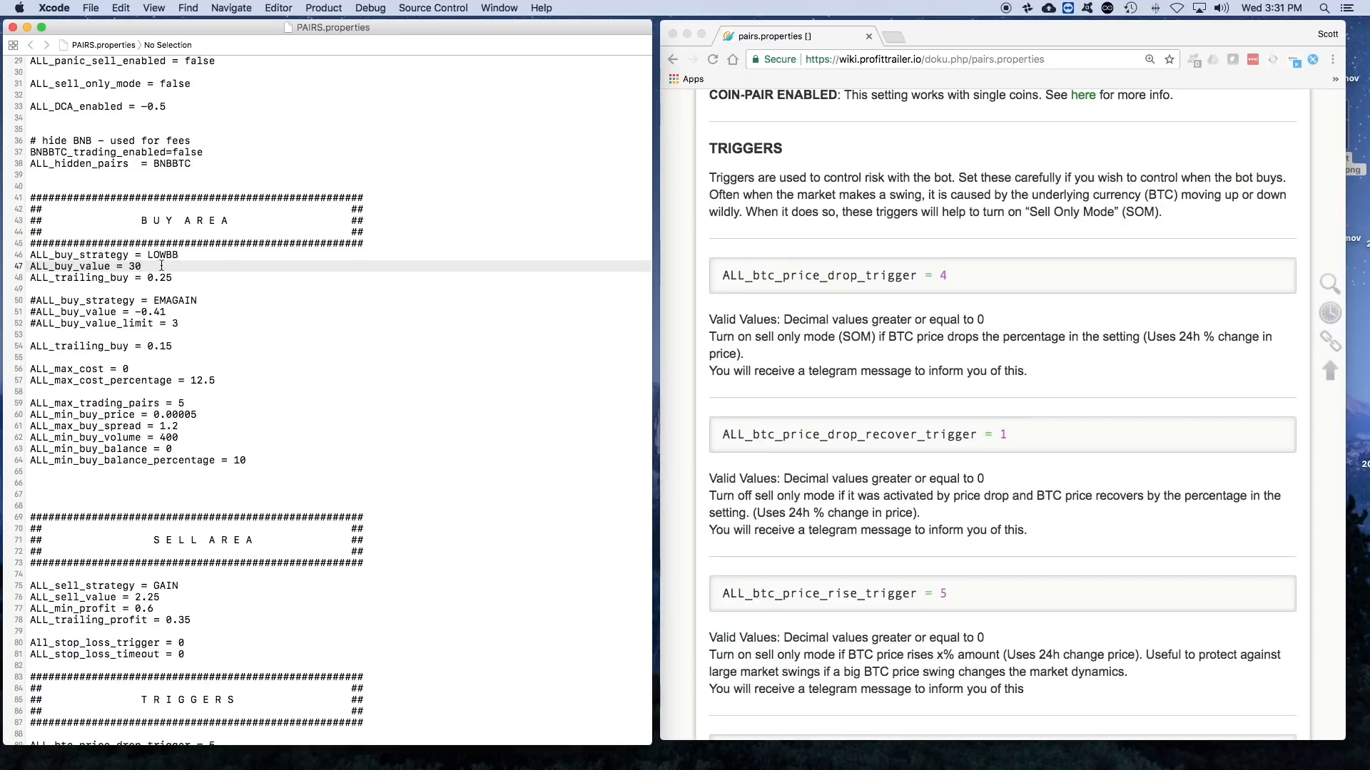
- Switch to the ProfitTrailer dashboard, open its Pairs configuration, and look through the Buy Area and Sell Area settings
key(ctrl+Up)
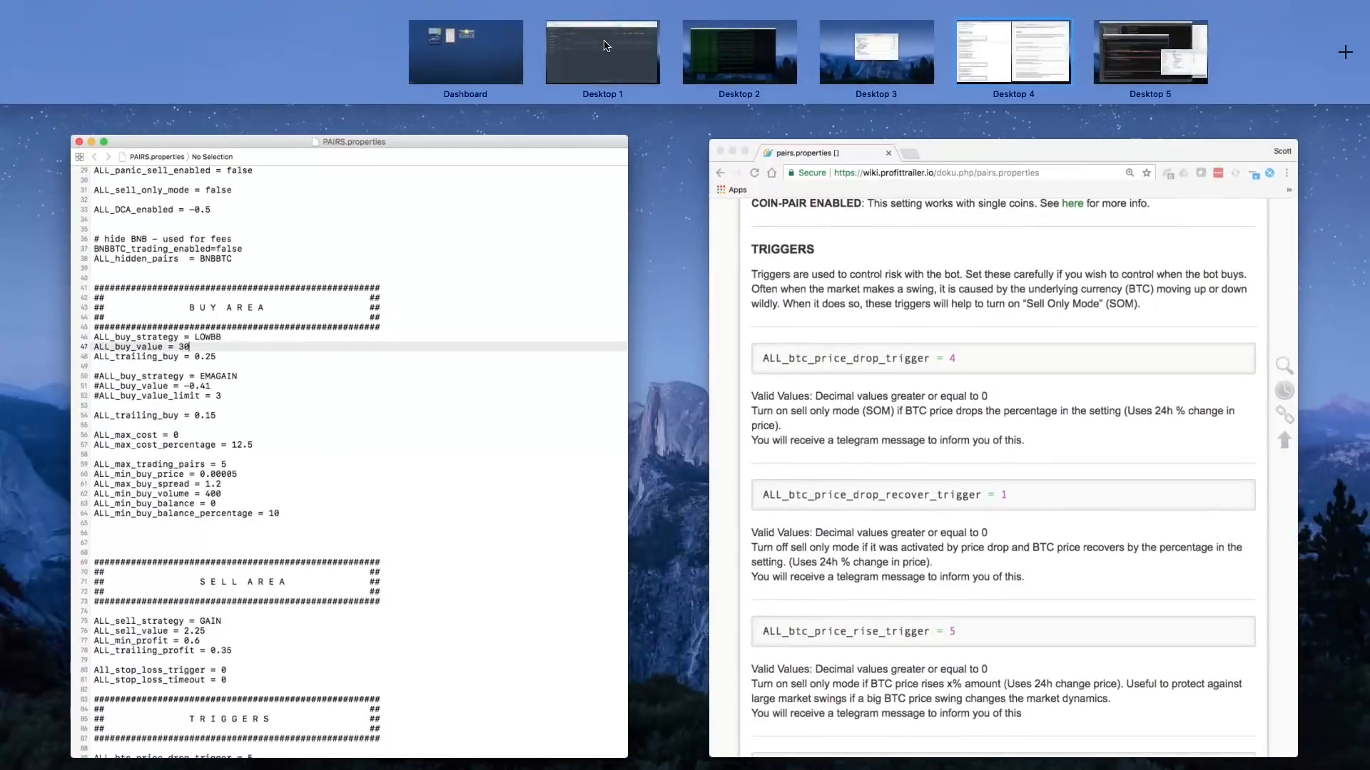
click(622, 32)
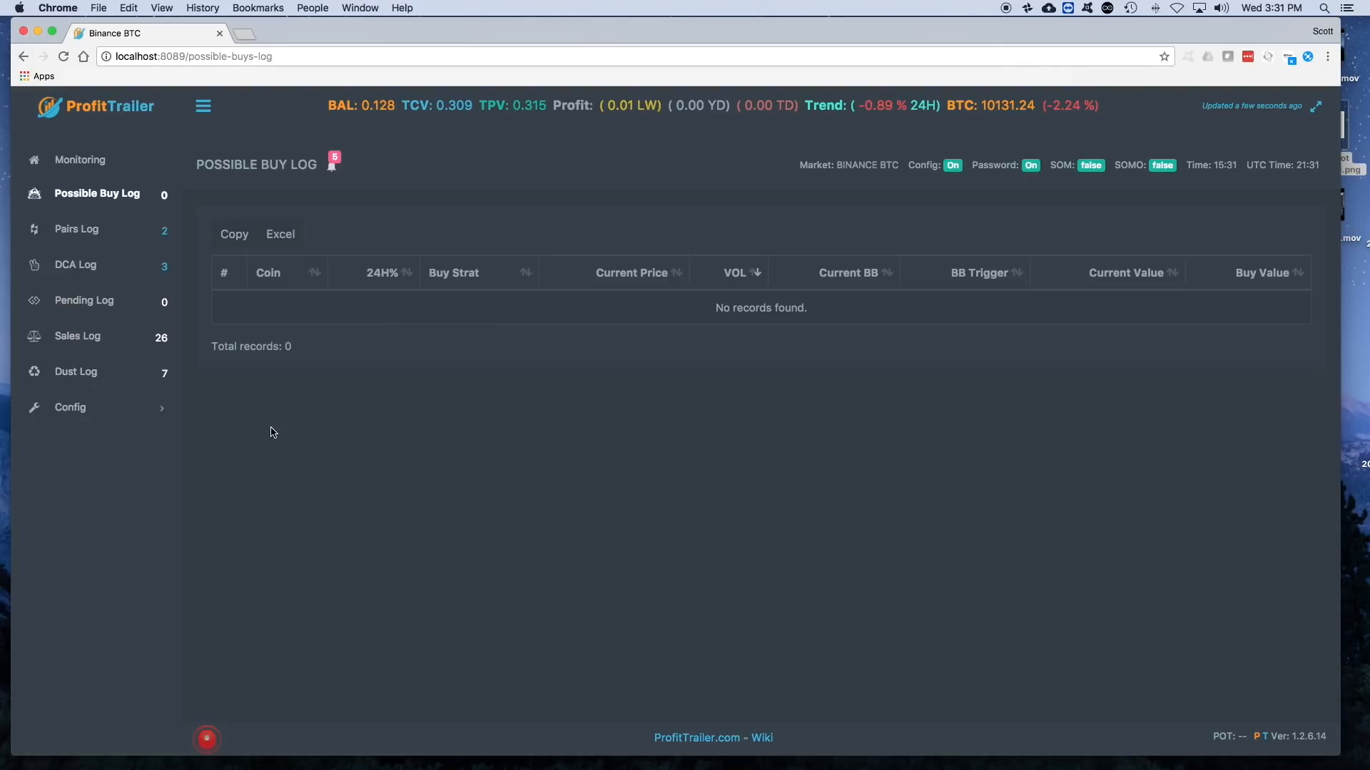
click(78, 411)
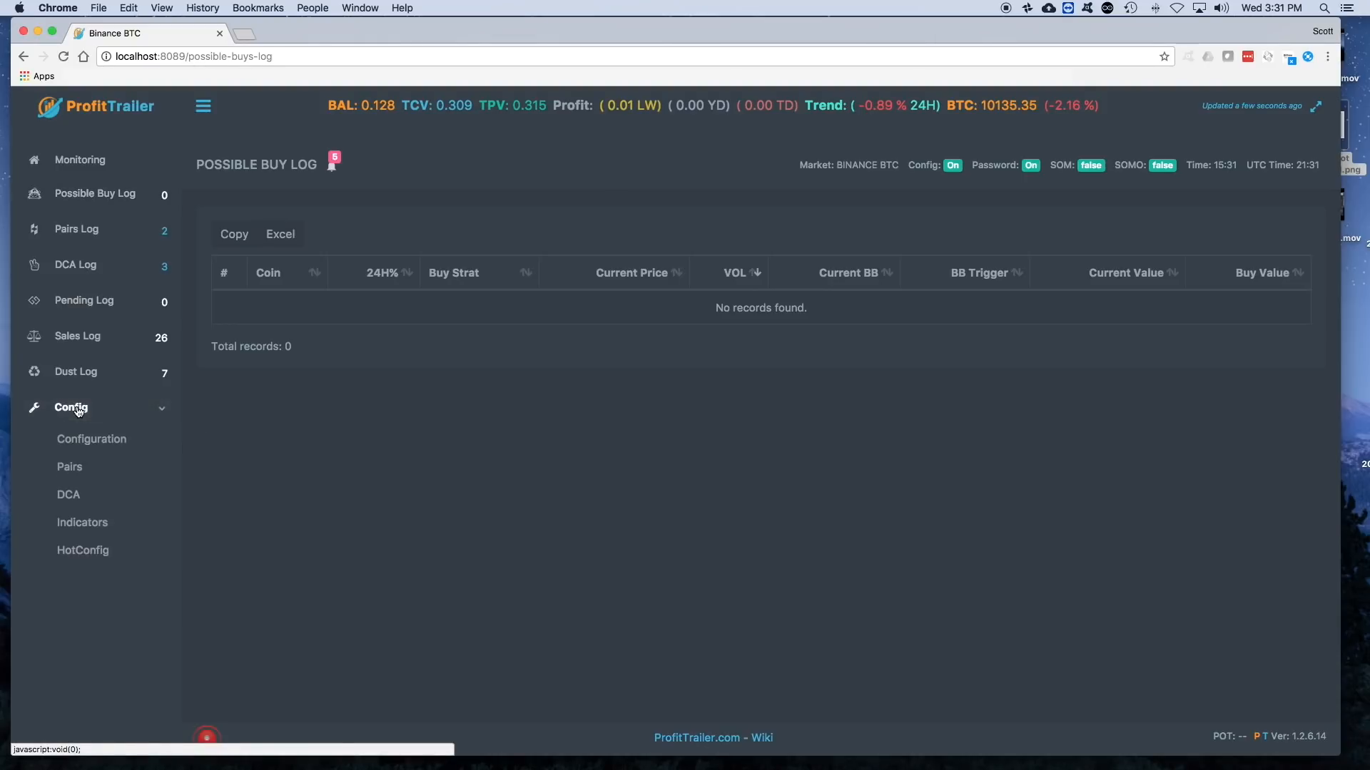
click(84, 469)
scroll(648, 430, down, 6)
scroll(648, 429, down, 4)
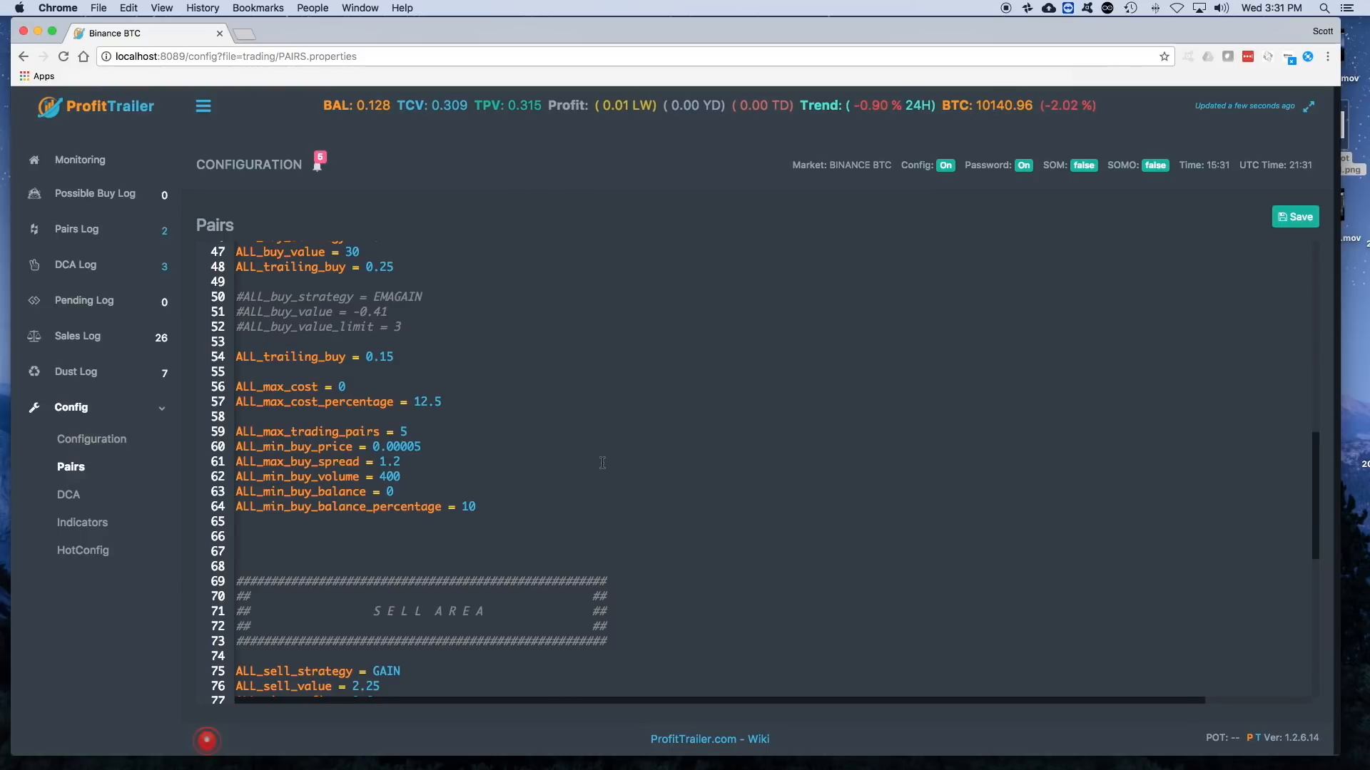
scroll(602, 462, down, 2)
scroll(603, 463, down, 2)
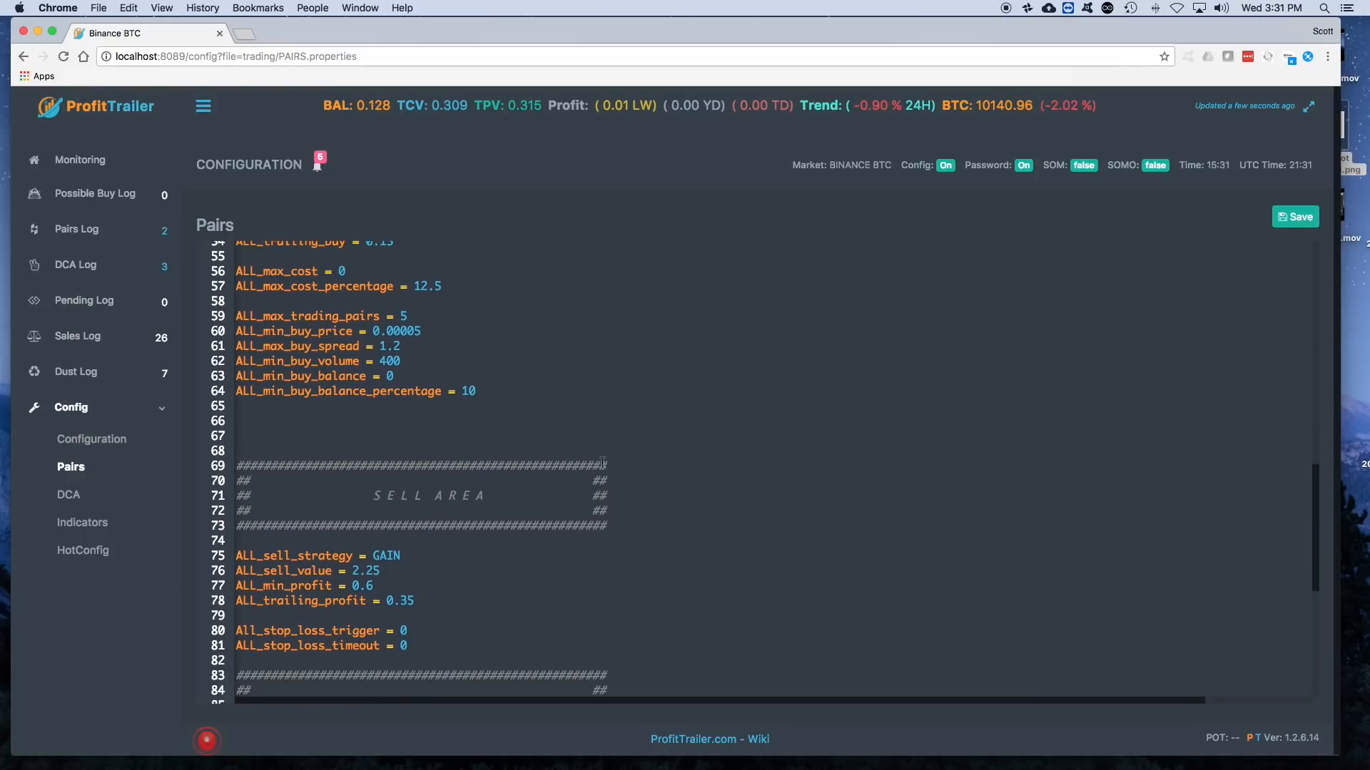
- Set ALL_max_trading_pairs to 10 in the dashboard's Pairs configuration, save it, and collapse the Config list
scroll(603, 463, up, 1)
scroll(486, 417, up, 5)
click(440, 473)
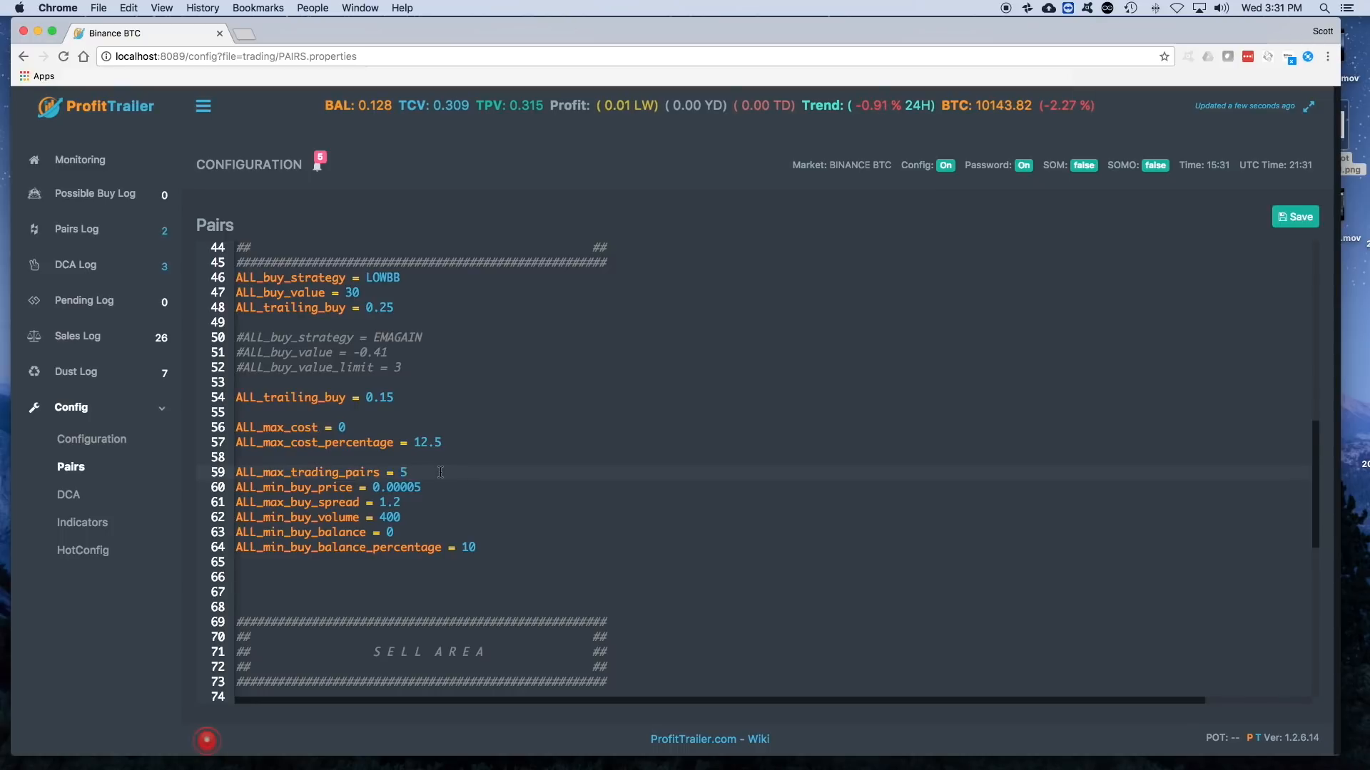
scroll(440, 472, up, 1)
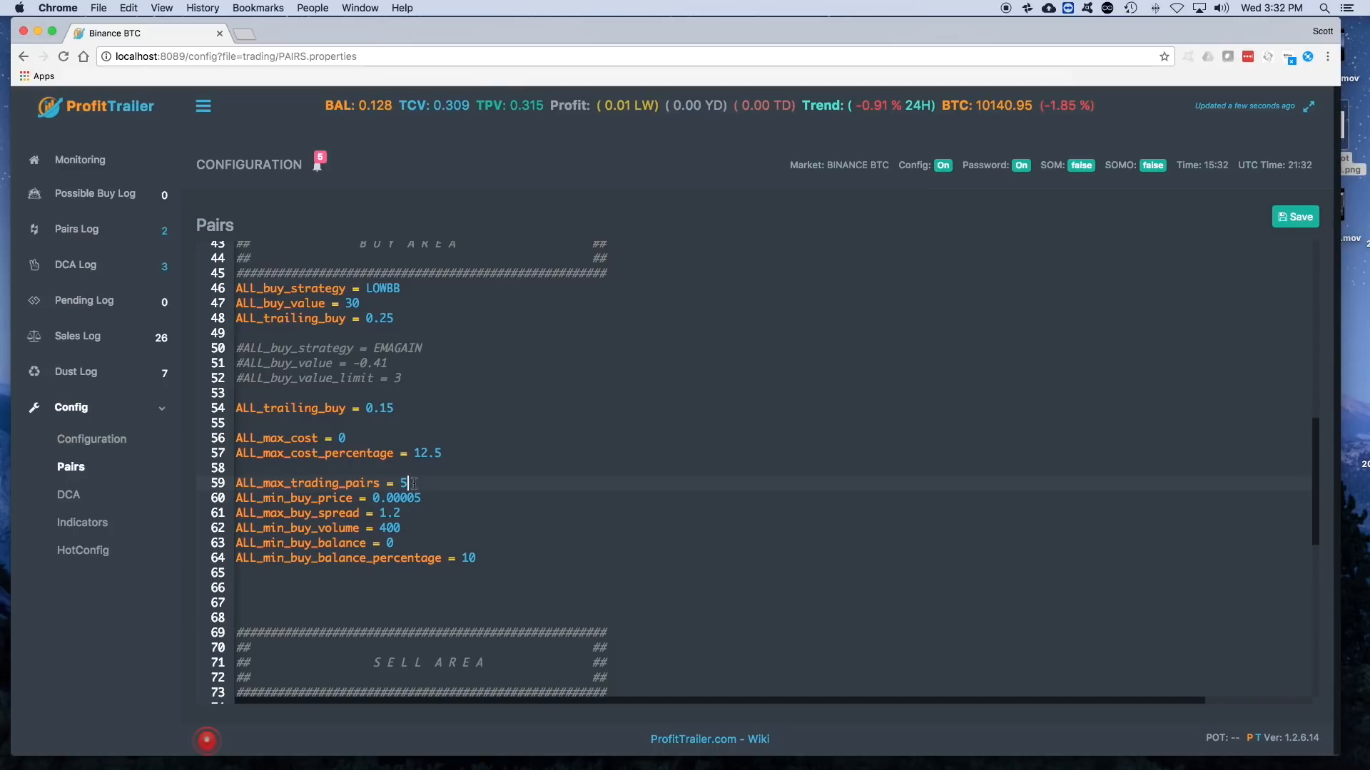
key(BackSpace)
text(10)
click(1295, 217)
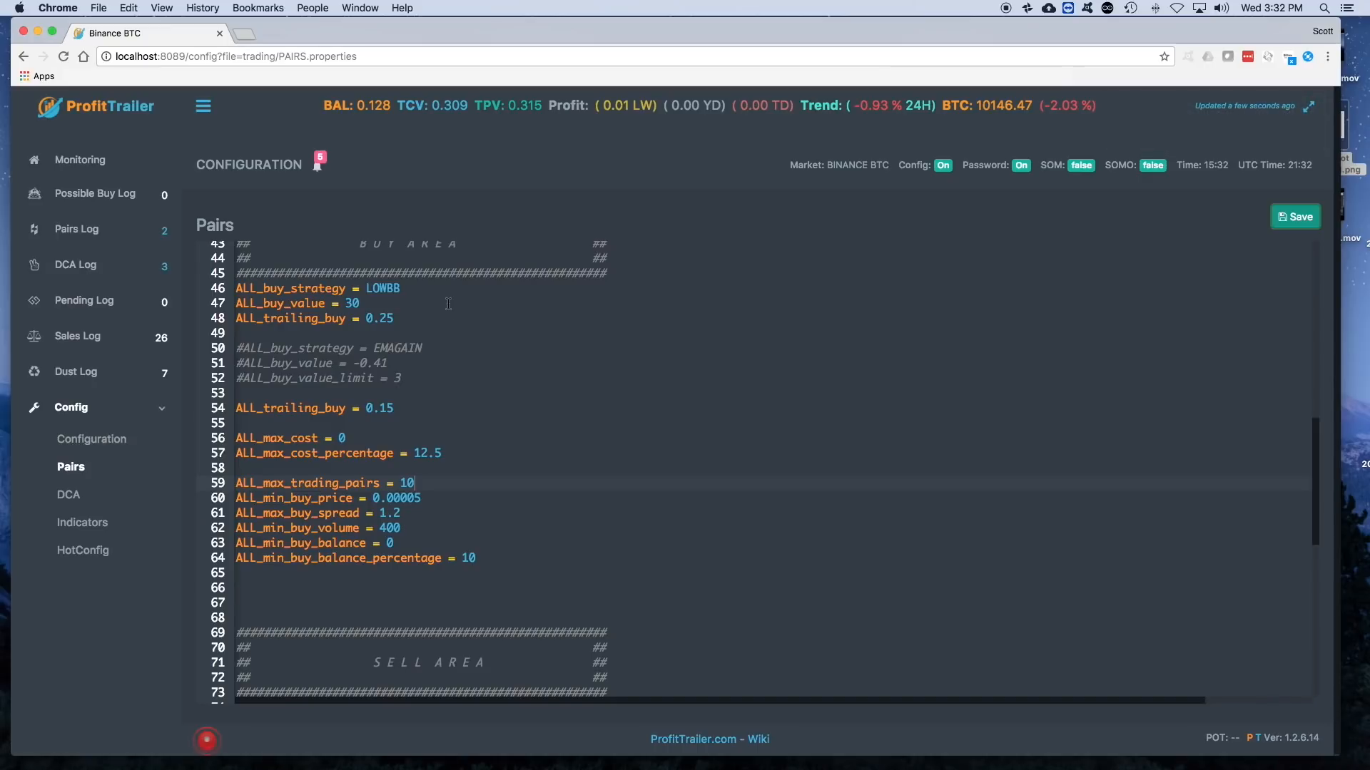
click(79, 419)
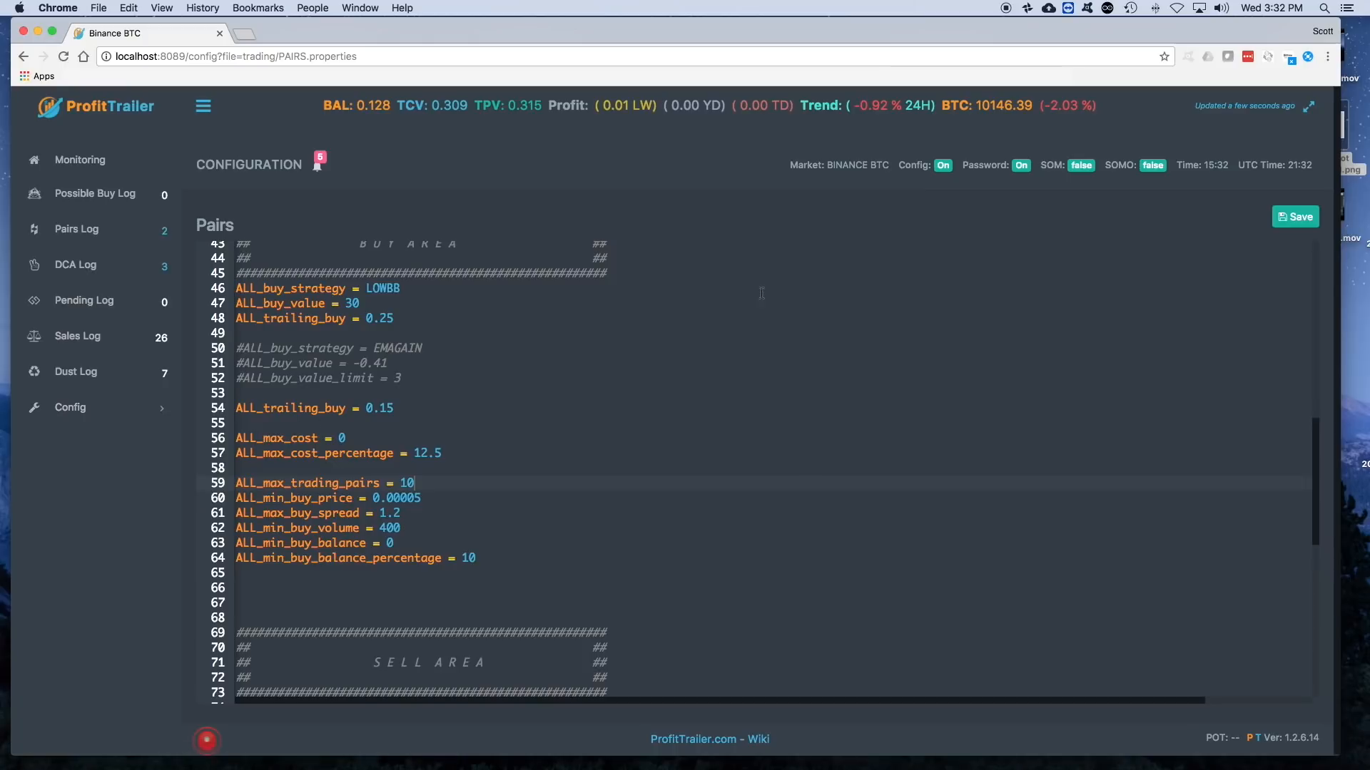
- Review the Master Settings and Buy Area in the Pairs configuration, and check the Possible Buy Log
click(68, 407)
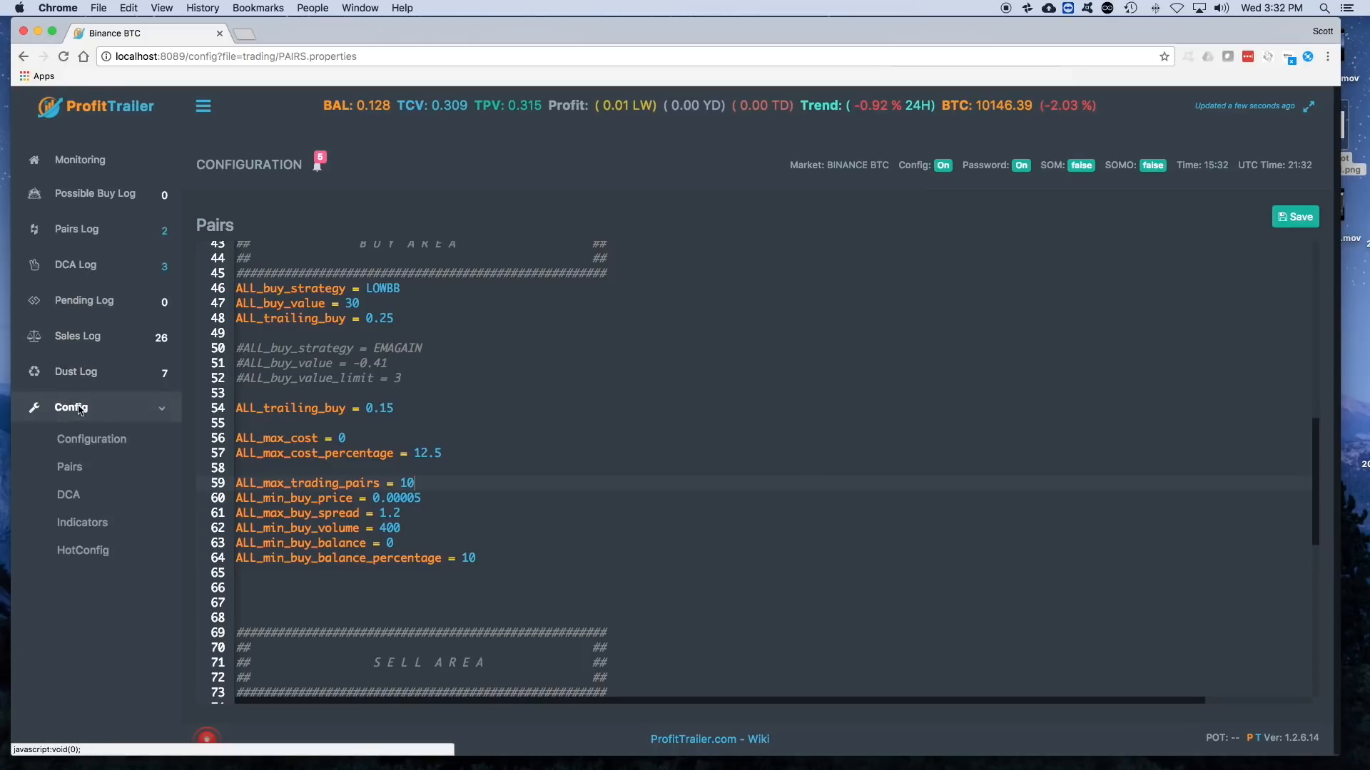
click(70, 467)
scroll(499, 436, down, 5)
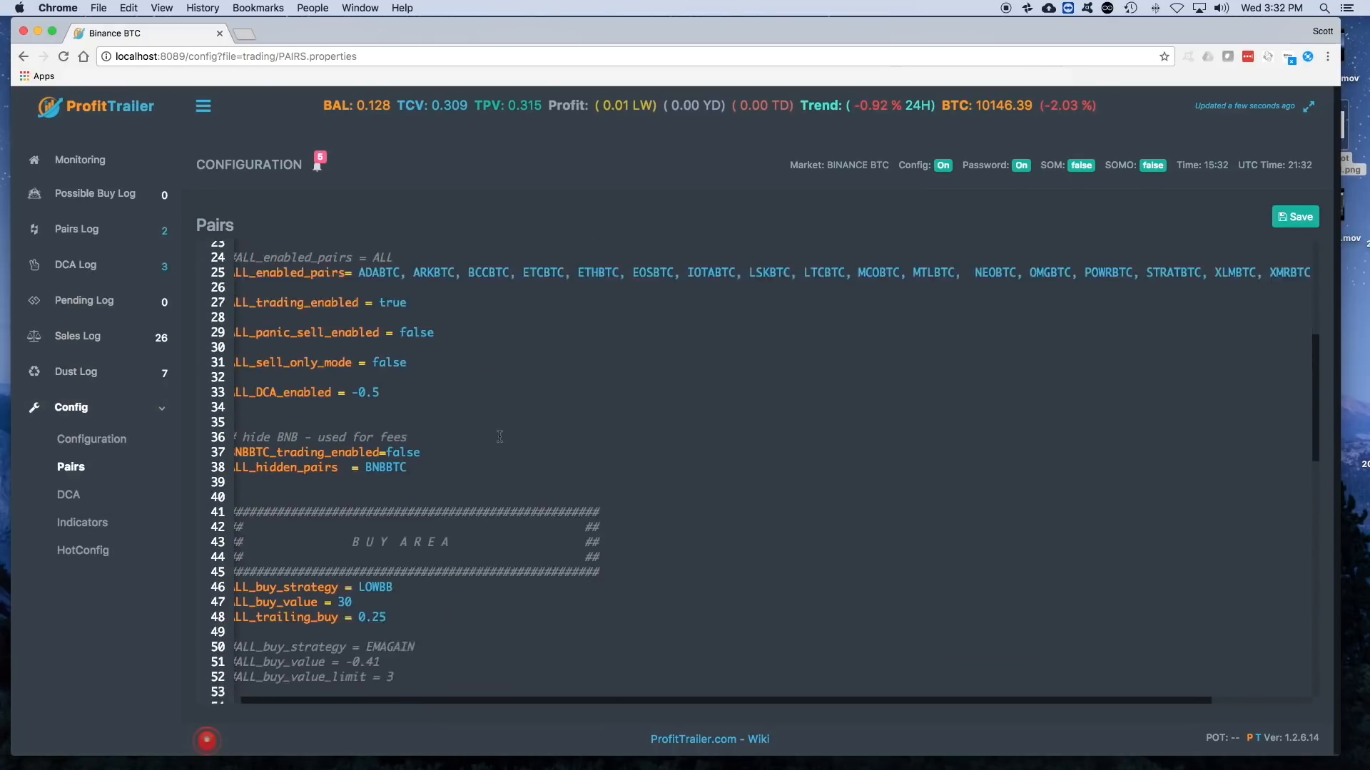
scroll(499, 437, left, 1)
scroll(499, 436, up, 4)
scroll(509, 416, down, 5)
scroll(509, 416, down, 4)
scroll(463, 385, up, 3)
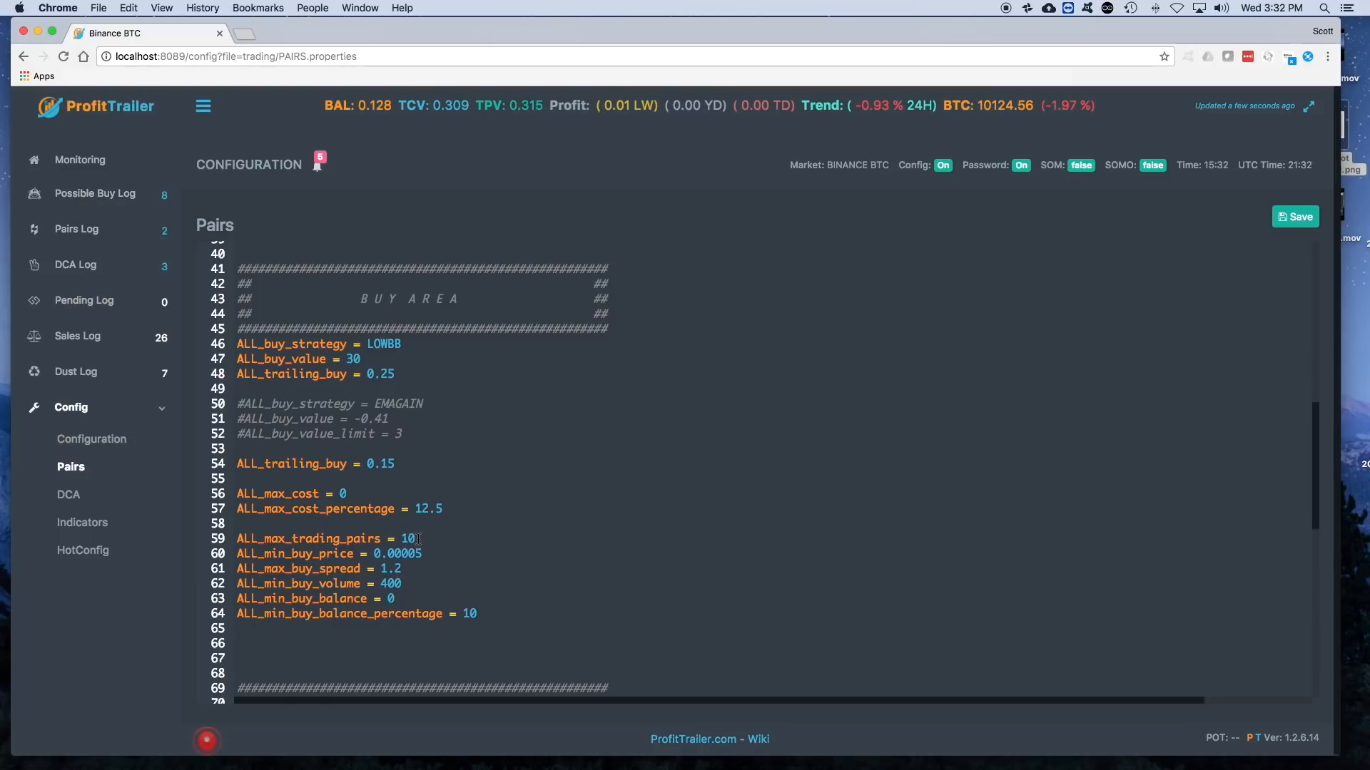
click(107, 194)
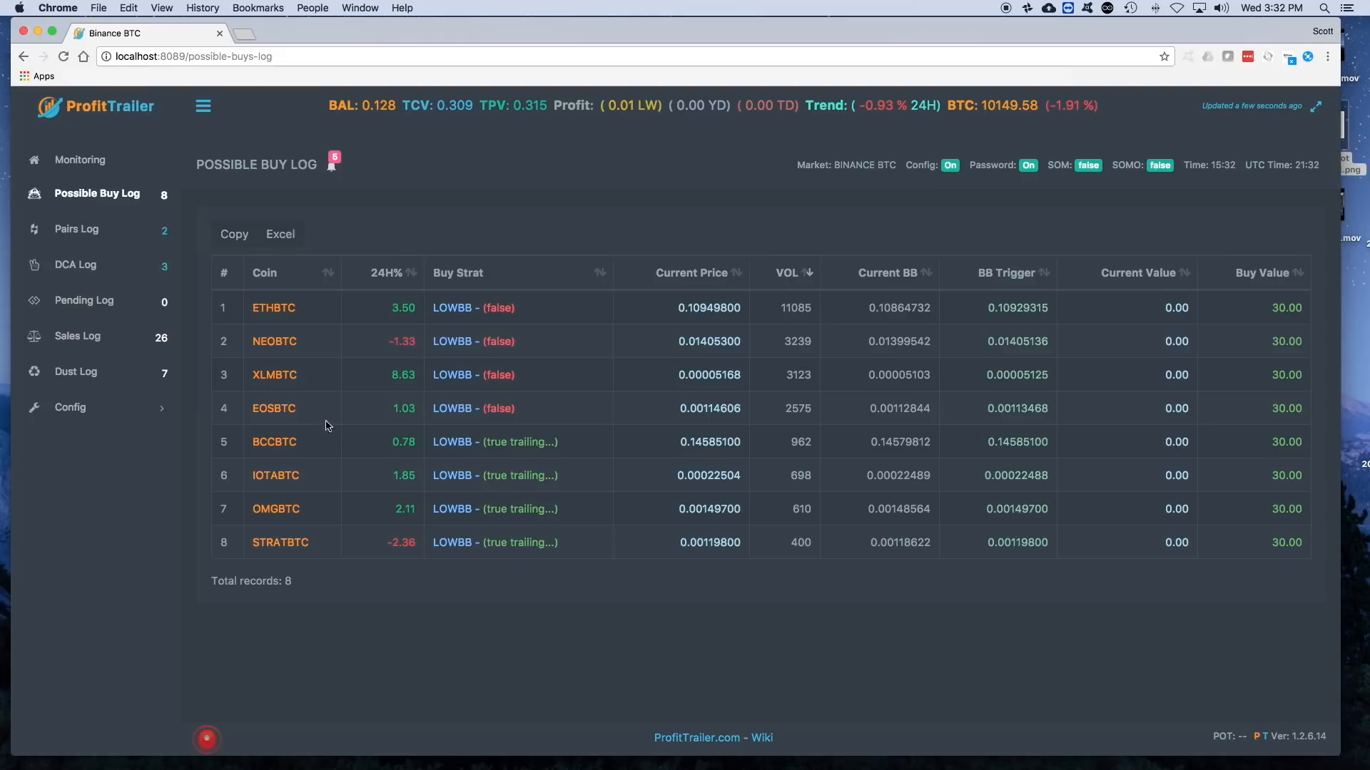
- Set the LOWBB strategy's ALL_buy_value to 20 in the Pairs configuration, save it, and check the Possible Buy Log
click(73, 408)
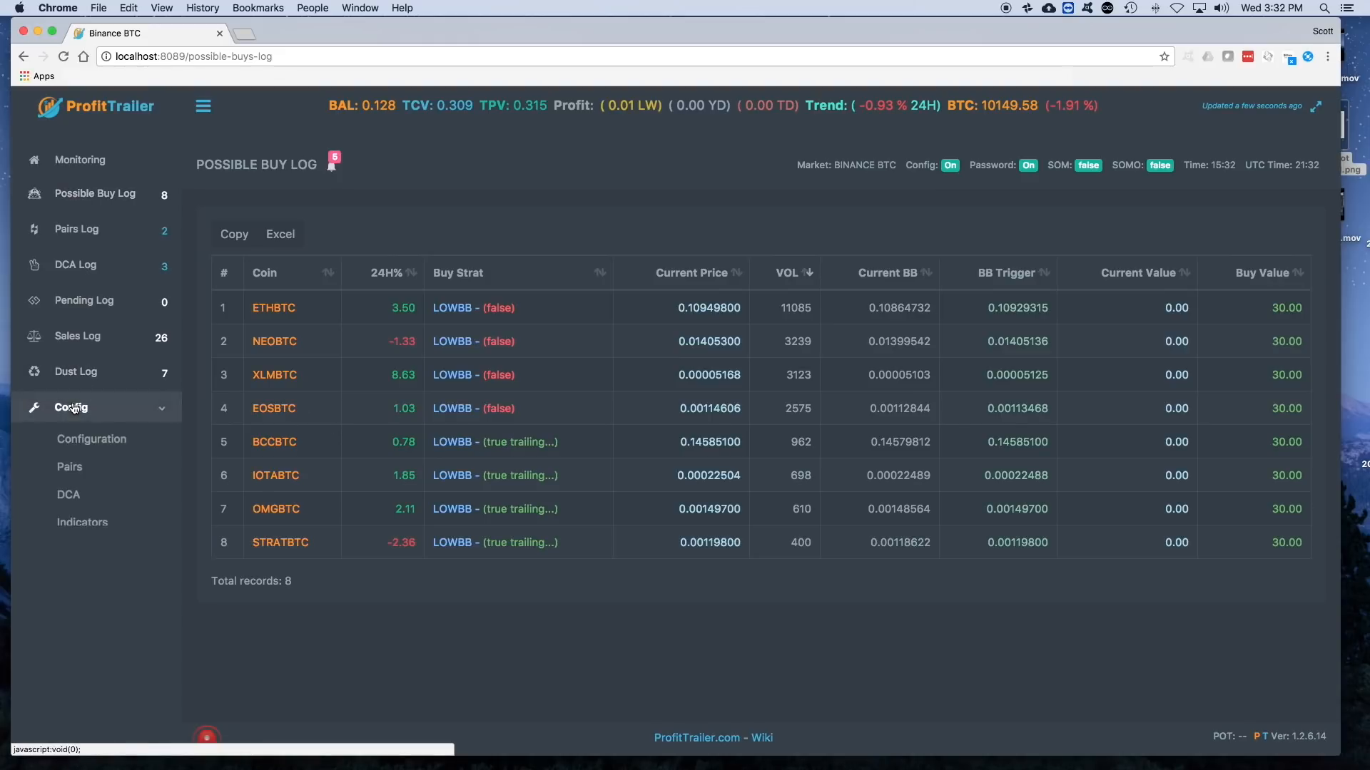
click(70, 466)
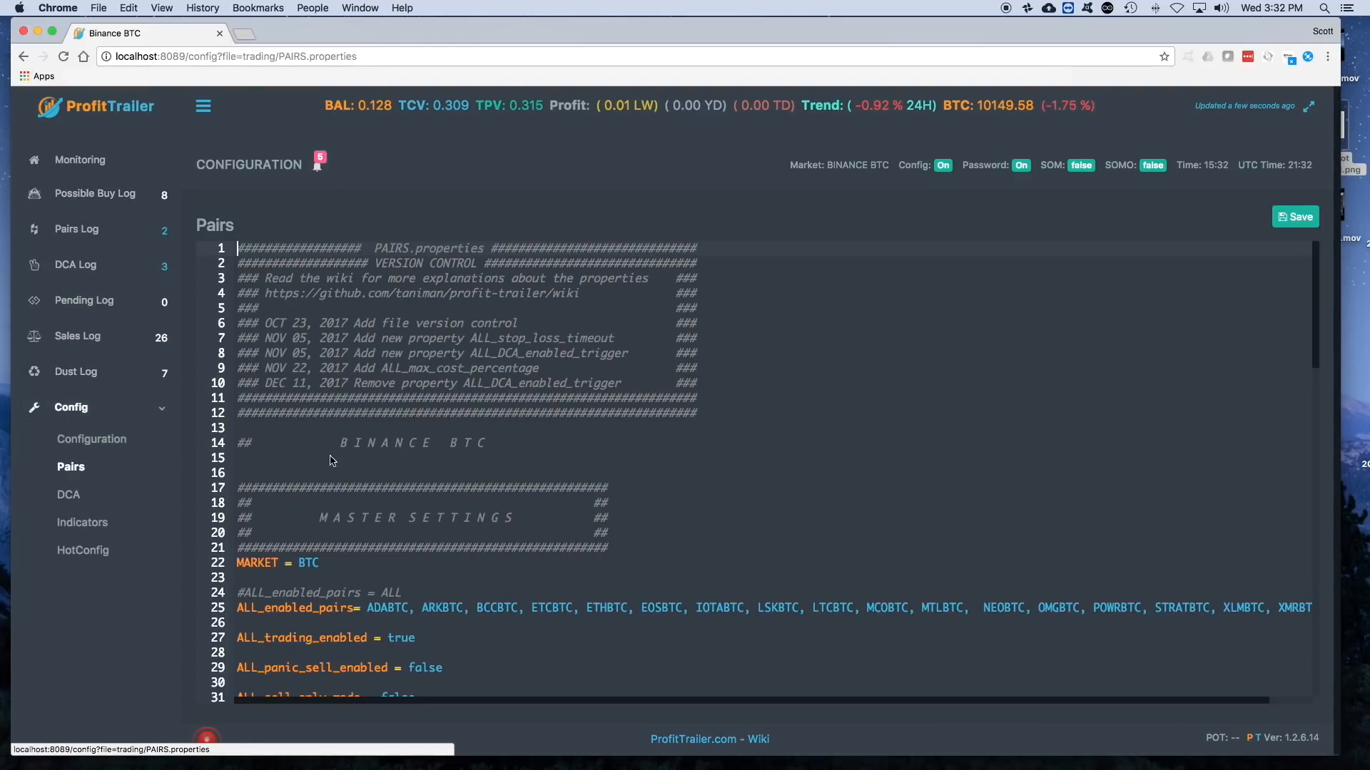
scroll(332, 460, down, 10)
click(366, 484)
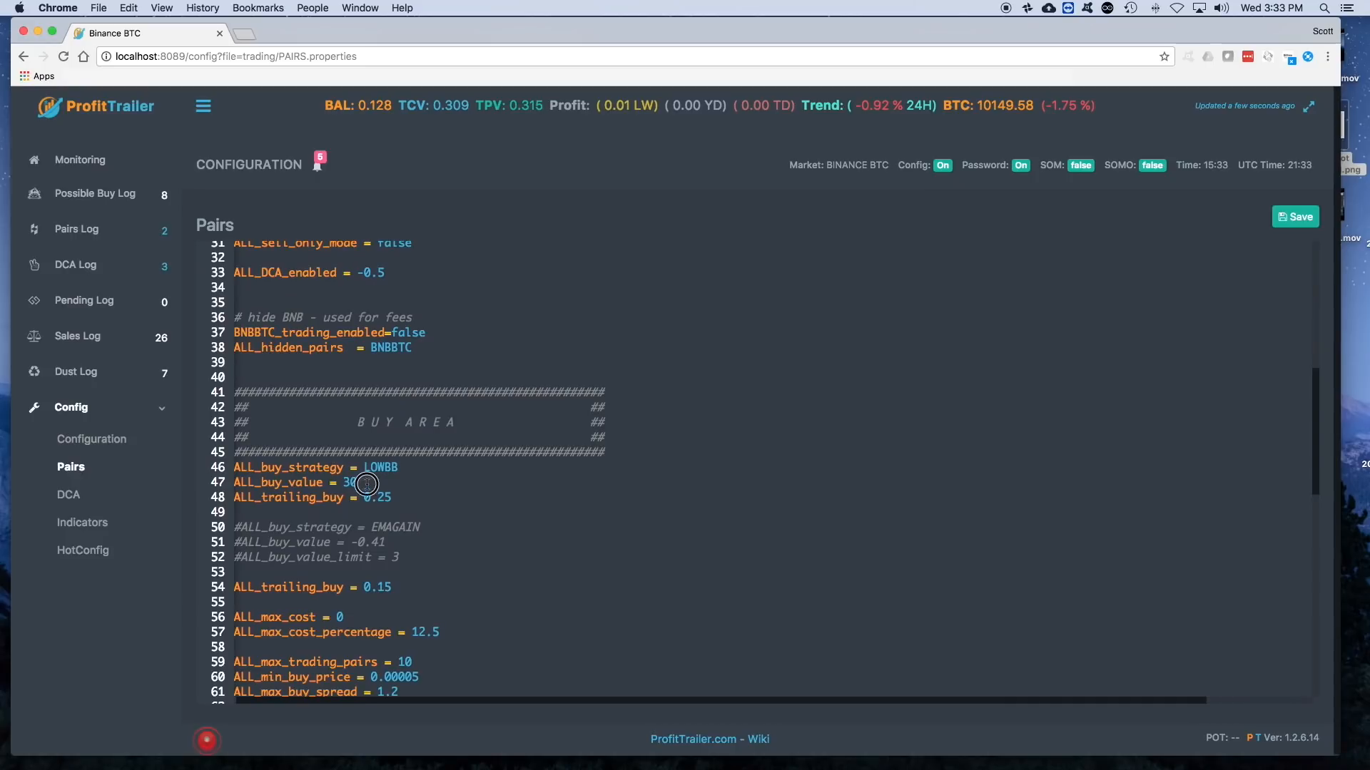
key(BackSpace)
key(BackSpace)
text(20)
click(1289, 225)
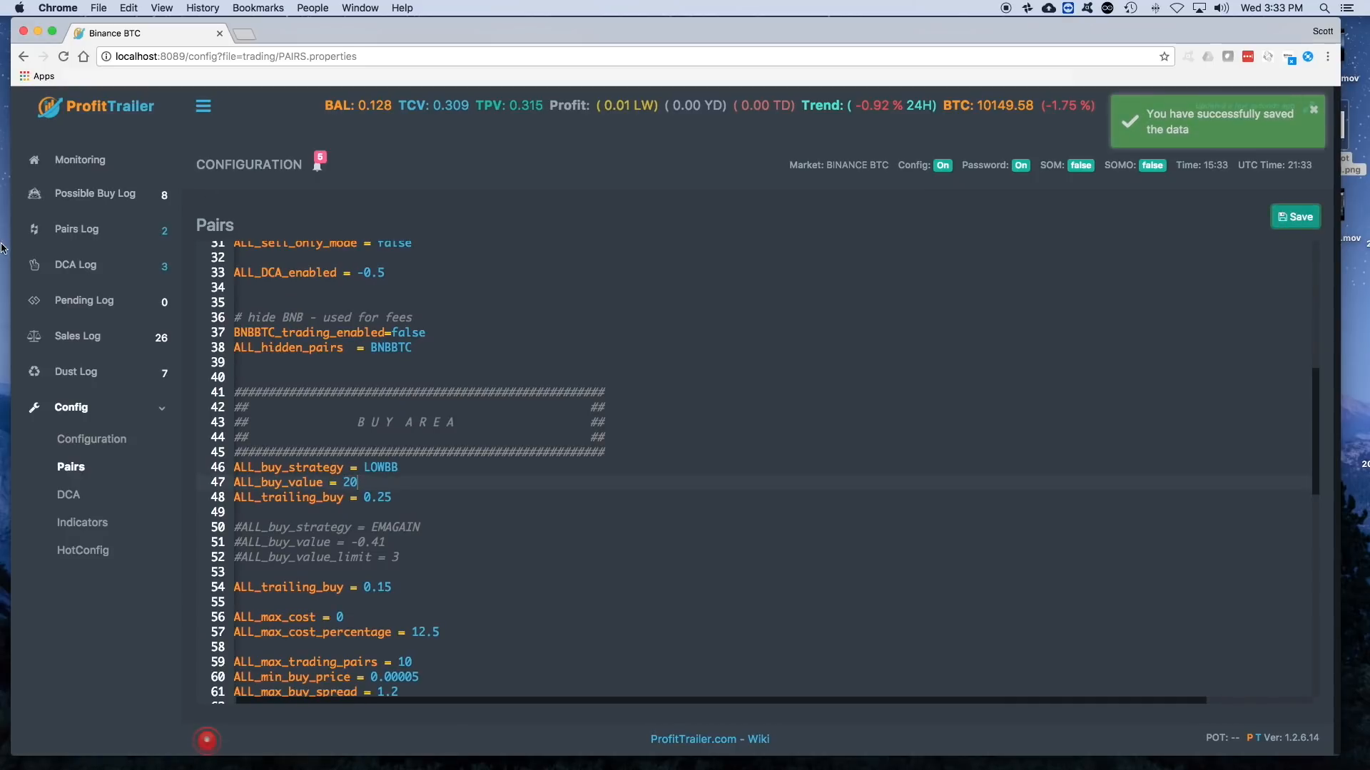
click(88, 196)
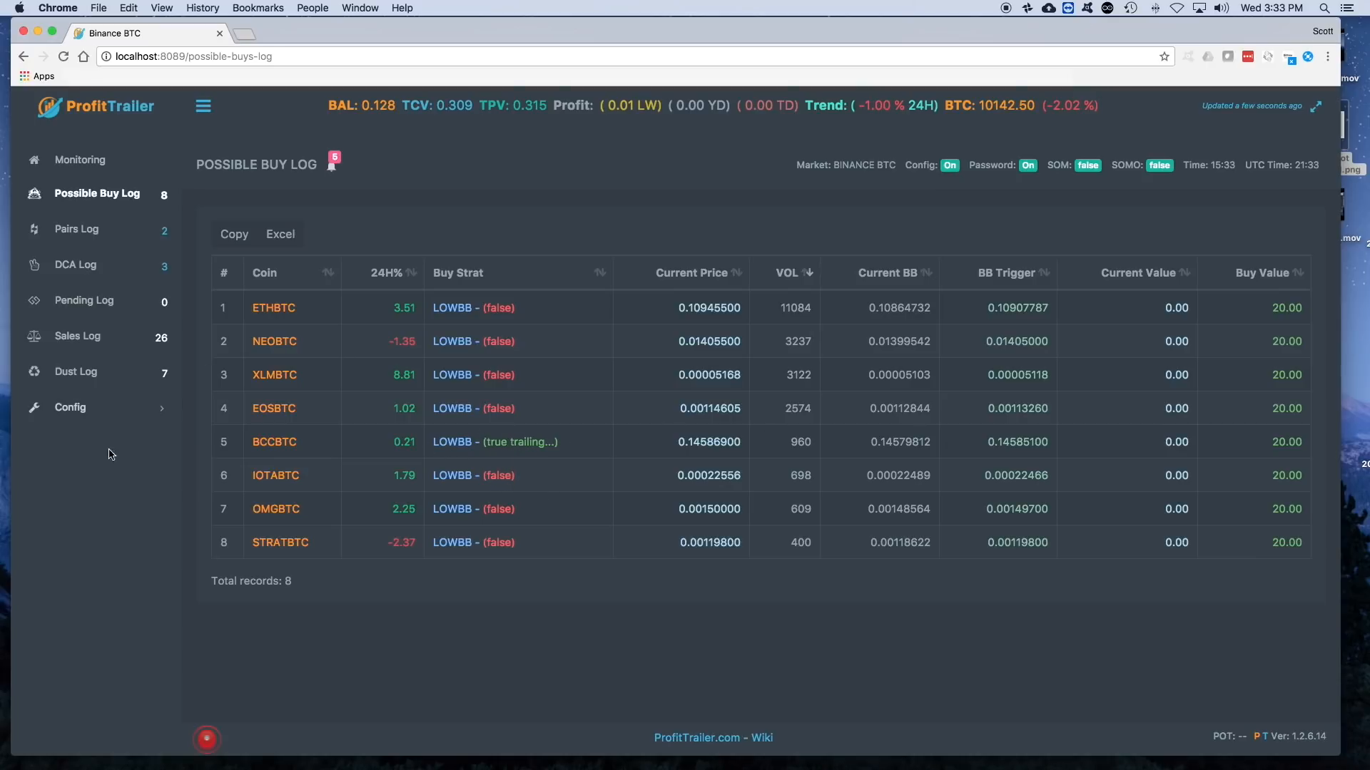
- Set the LOWBB strategy's ALL_buy_value to 10 in the Pairs configuration, save it, and check the Possible Buy Log
click(70, 407)
click(70, 468)
scroll(592, 540, down, 10)
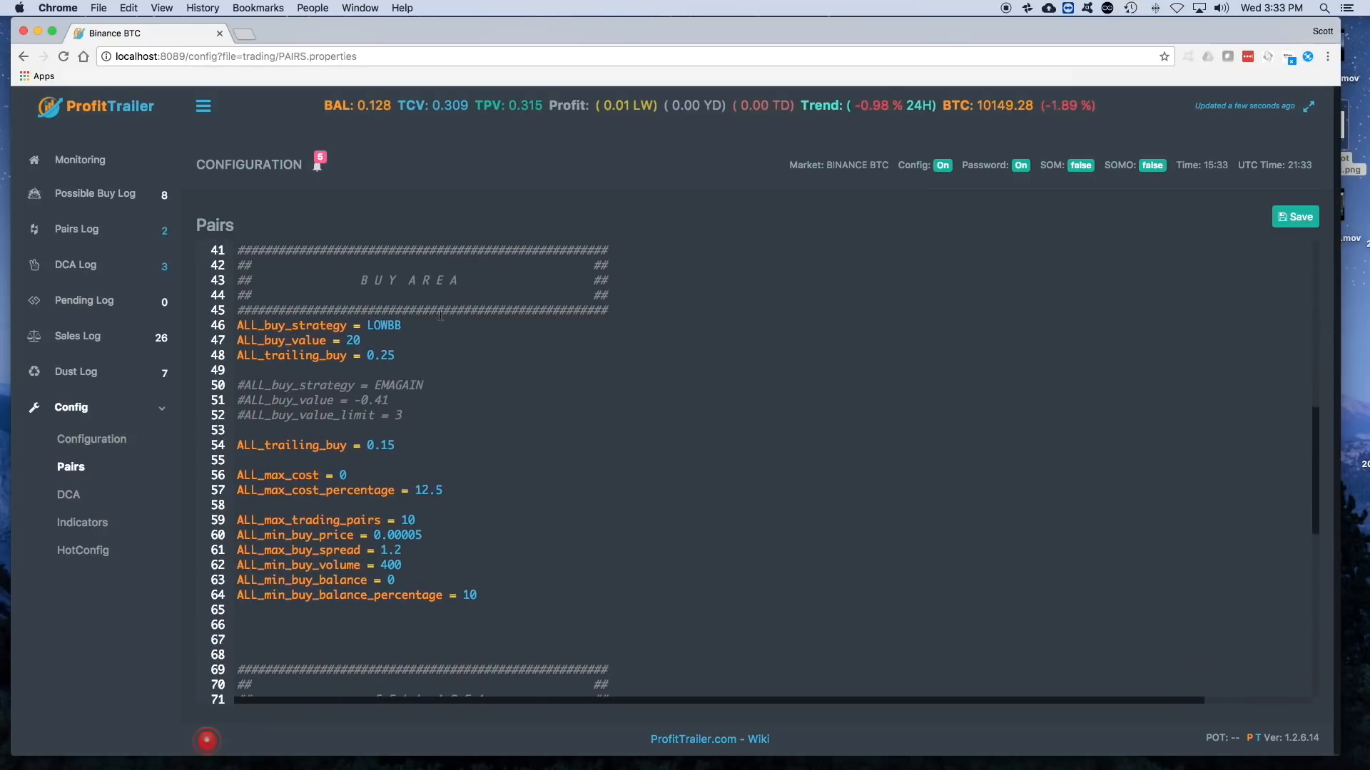
click(354, 341)
key(BackSpace)
text(1)
click(1279, 226)
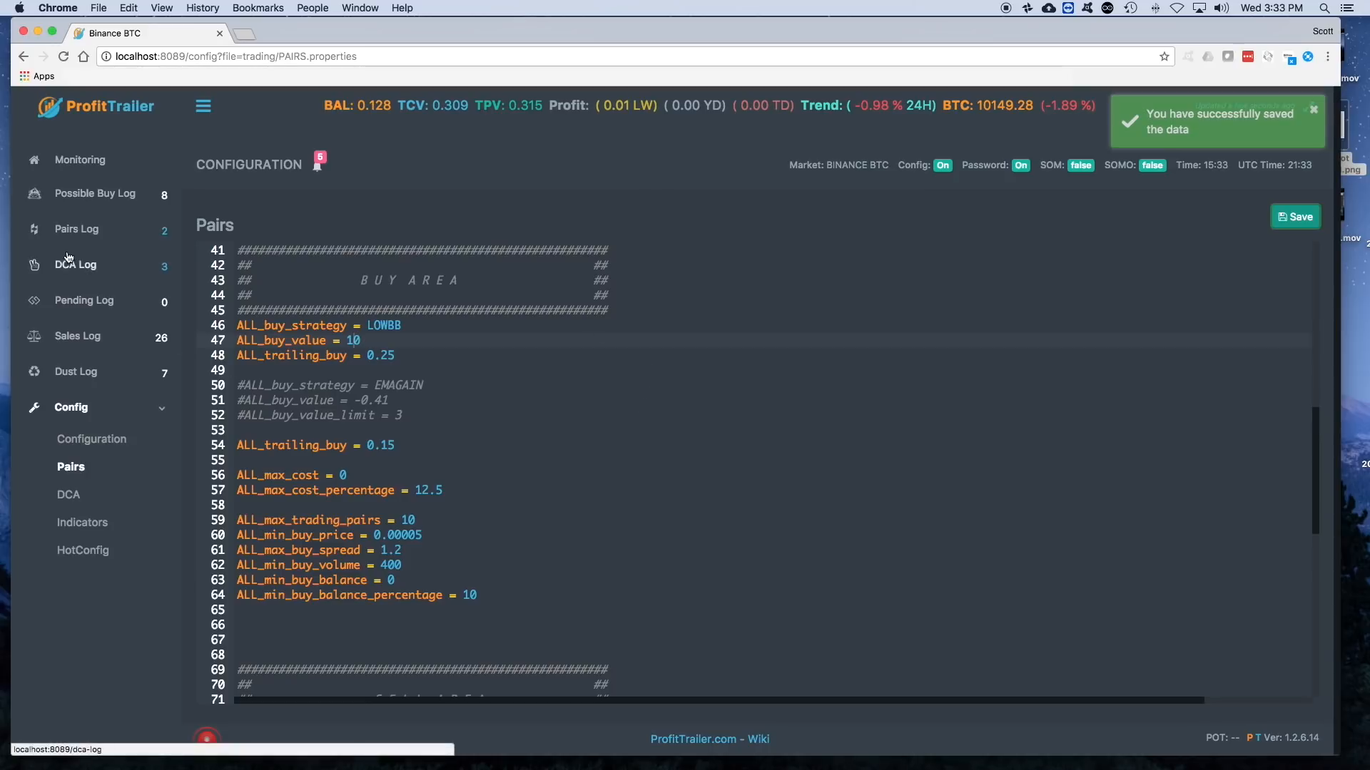
click(80, 195)
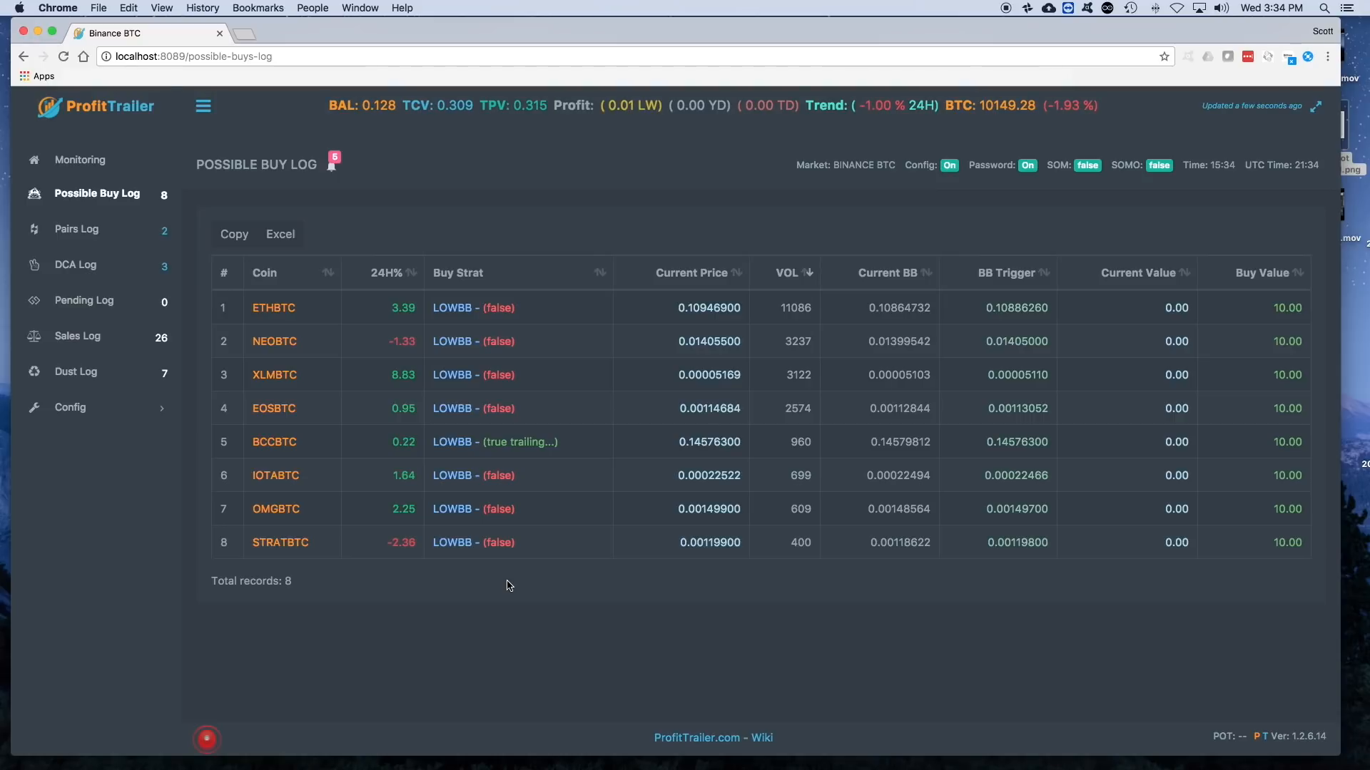
- Set ALL_buy_value under the LOWBB strategy to 5 in the Pairs configuration and save the file
click(70, 408)
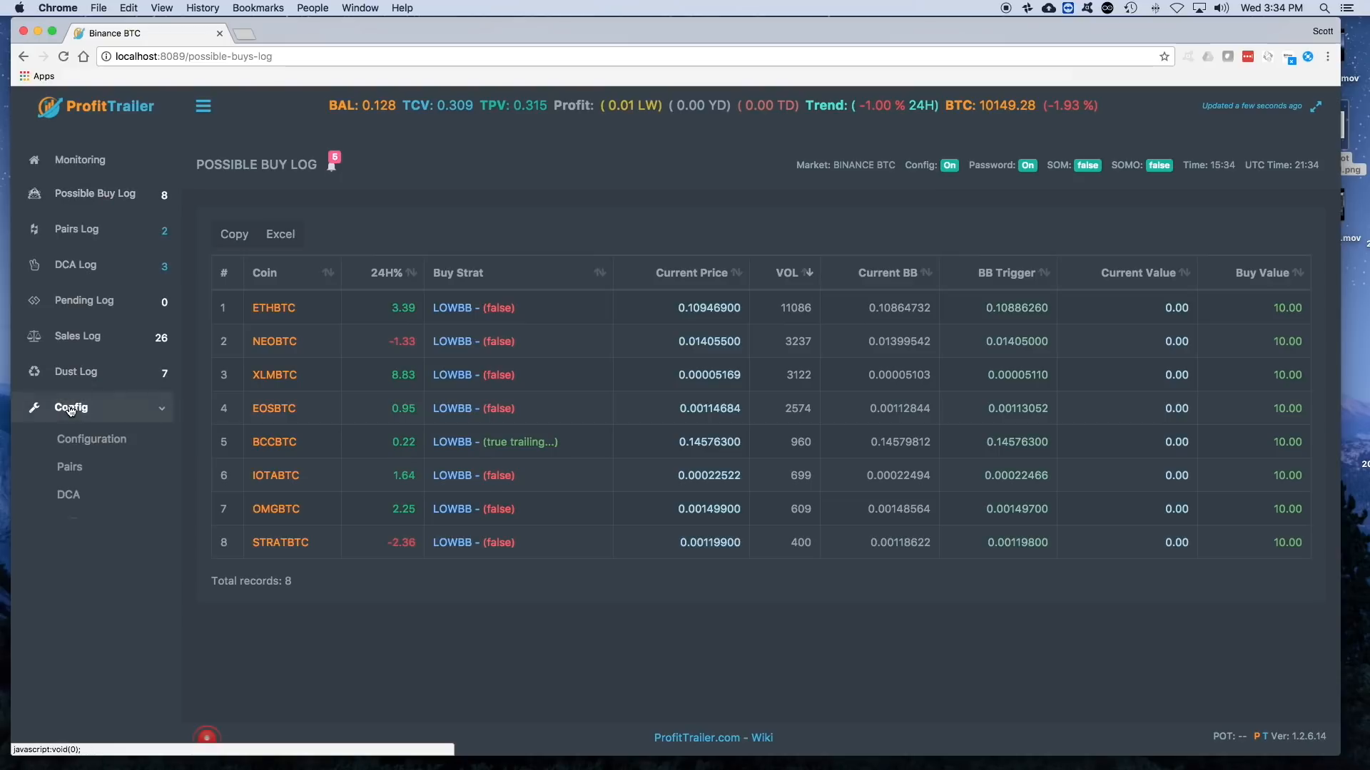
click(62, 474)
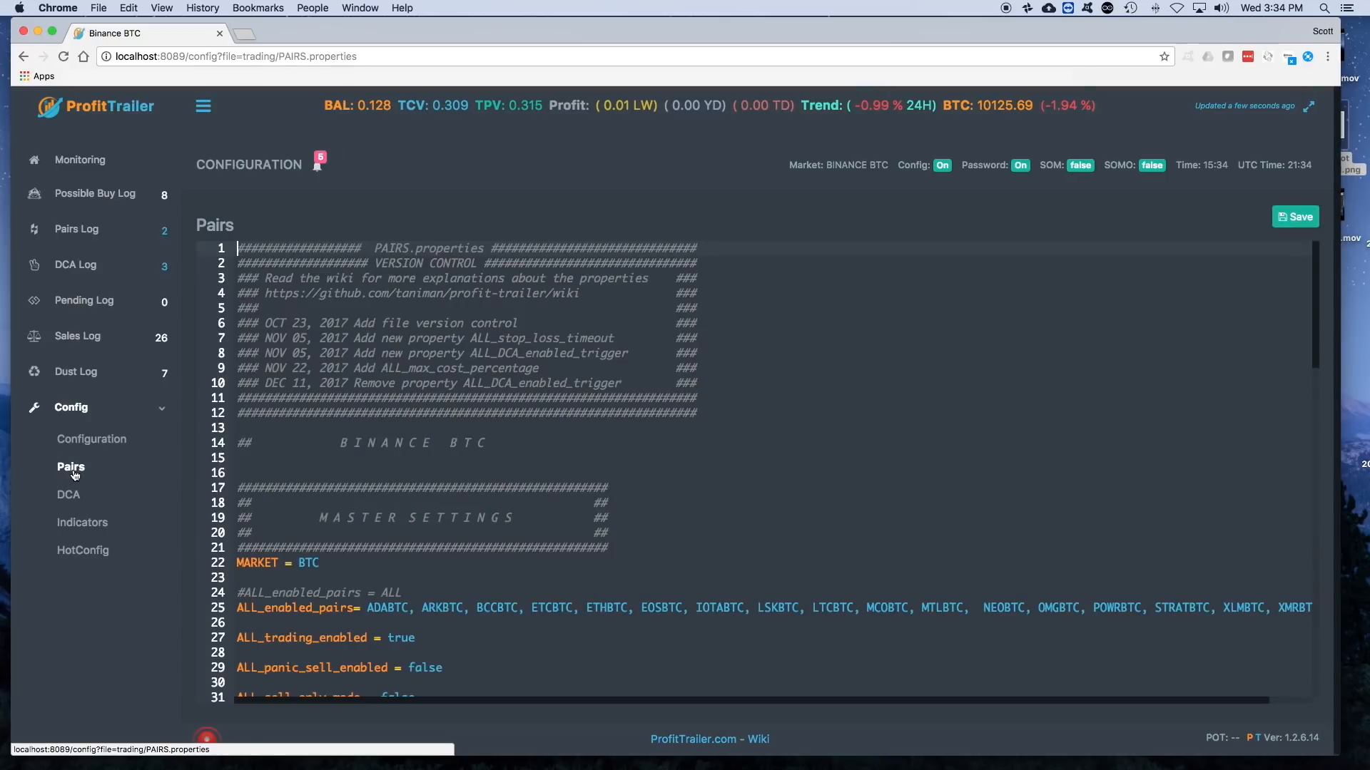
scroll(441, 480, down, 10)
scroll(440, 480, down, 12)
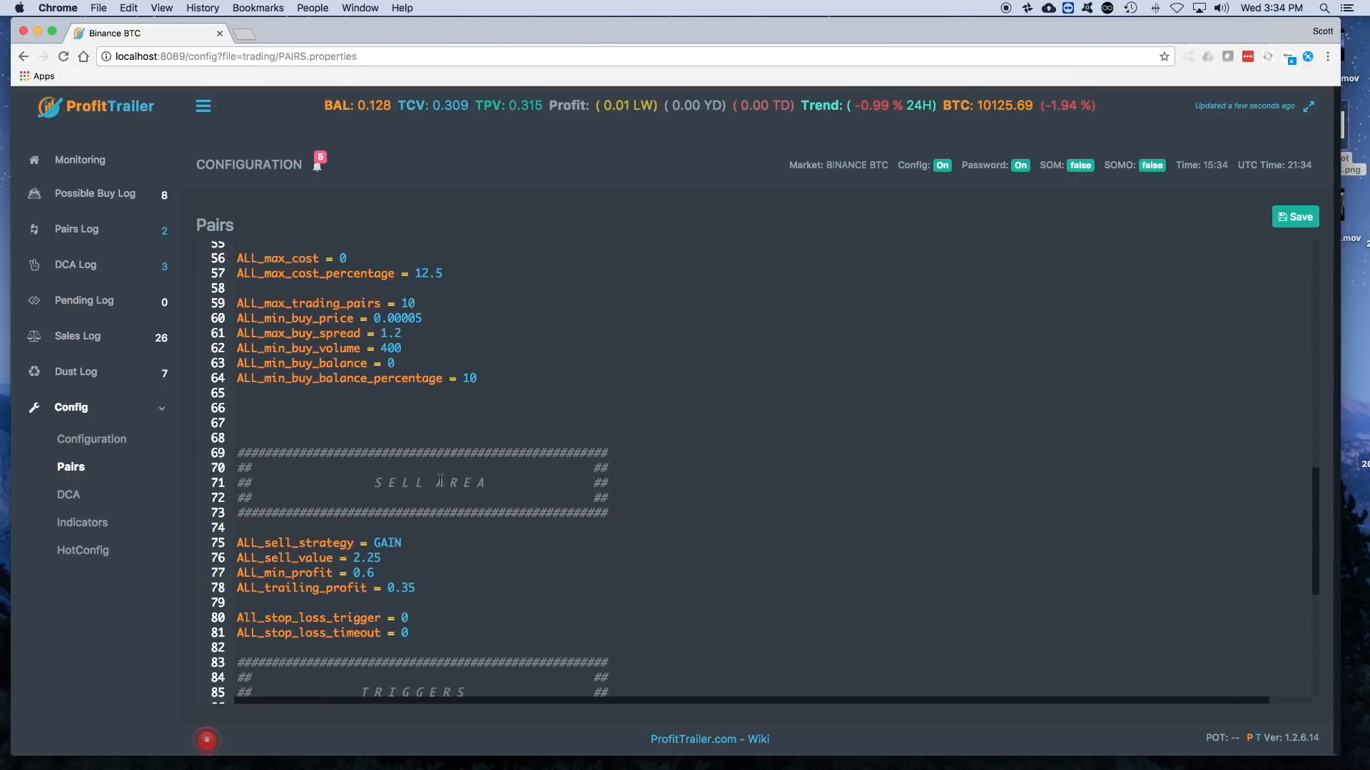
scroll(440, 480, down, 3)
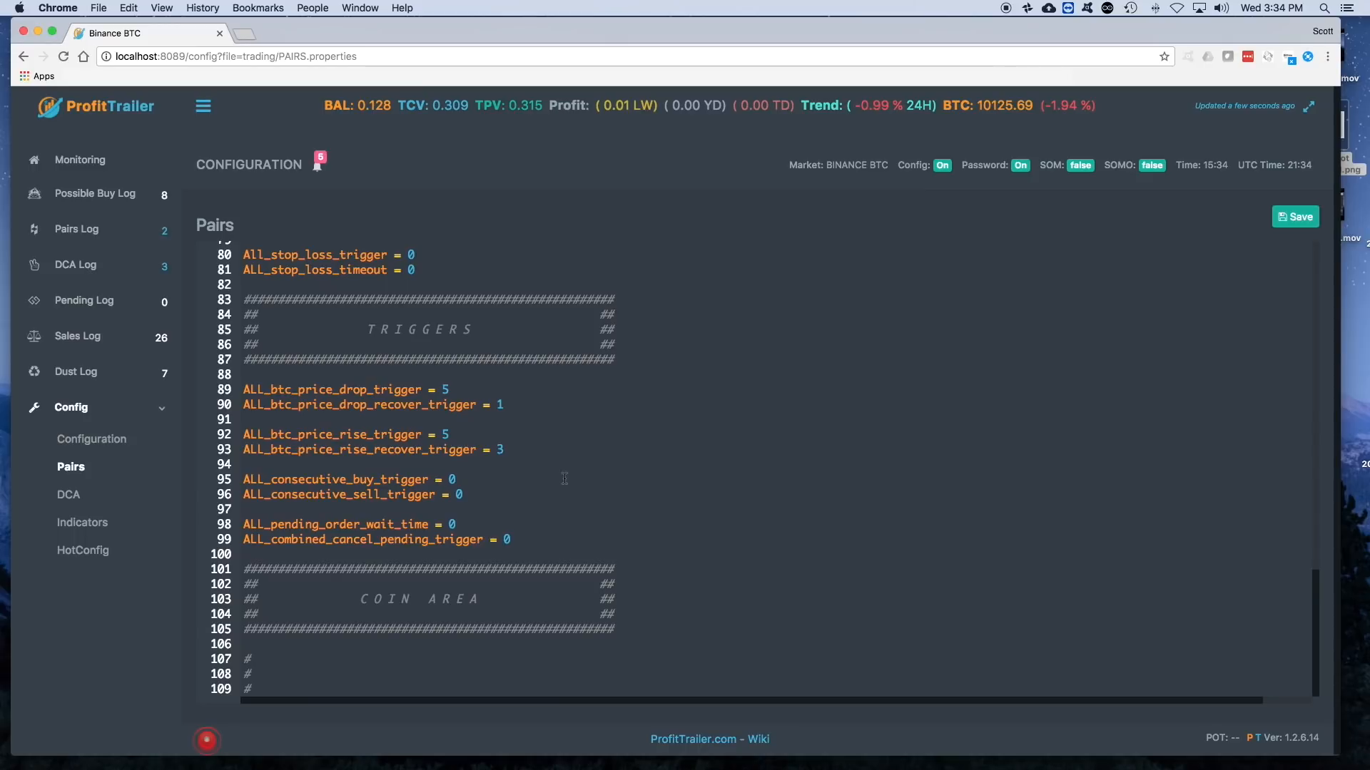
scroll(564, 479, up, 11)
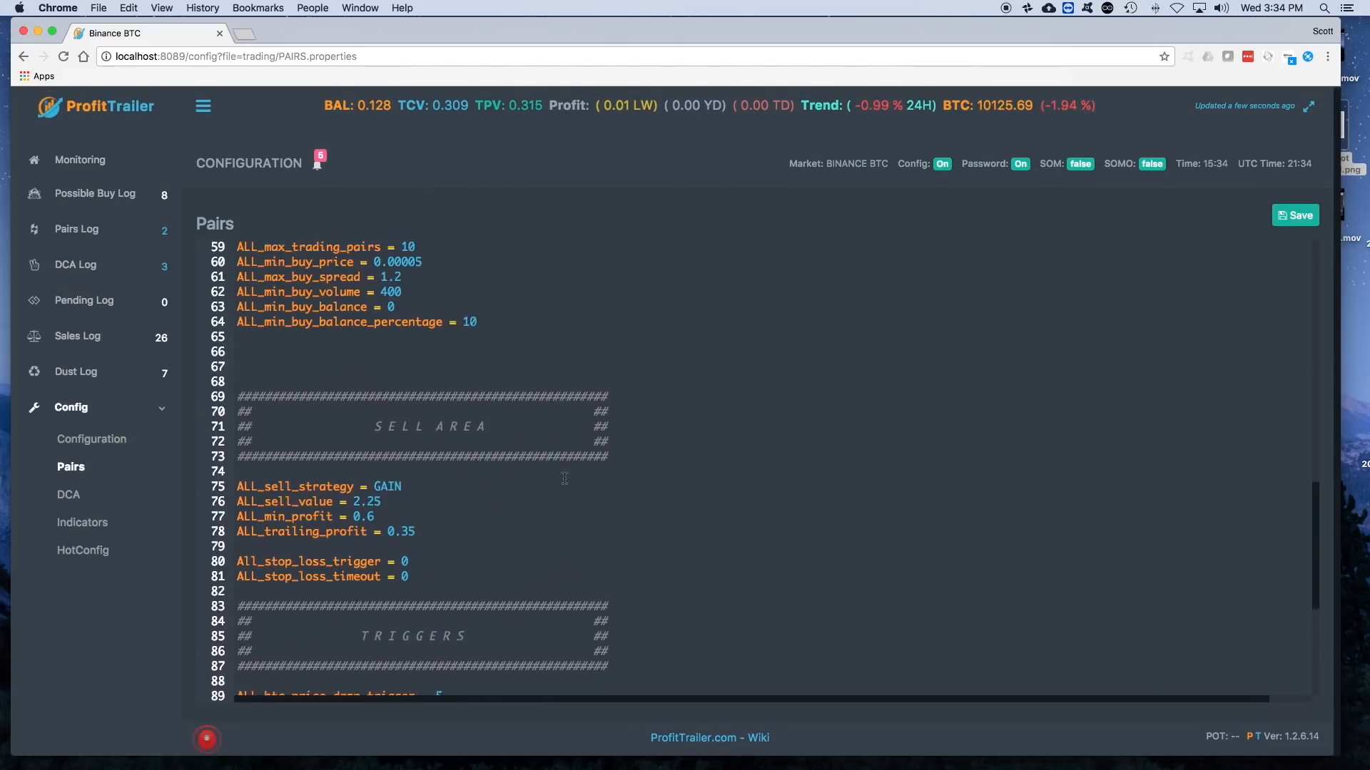
scroll(564, 479, up, 1)
scroll(579, 479, up, 2)
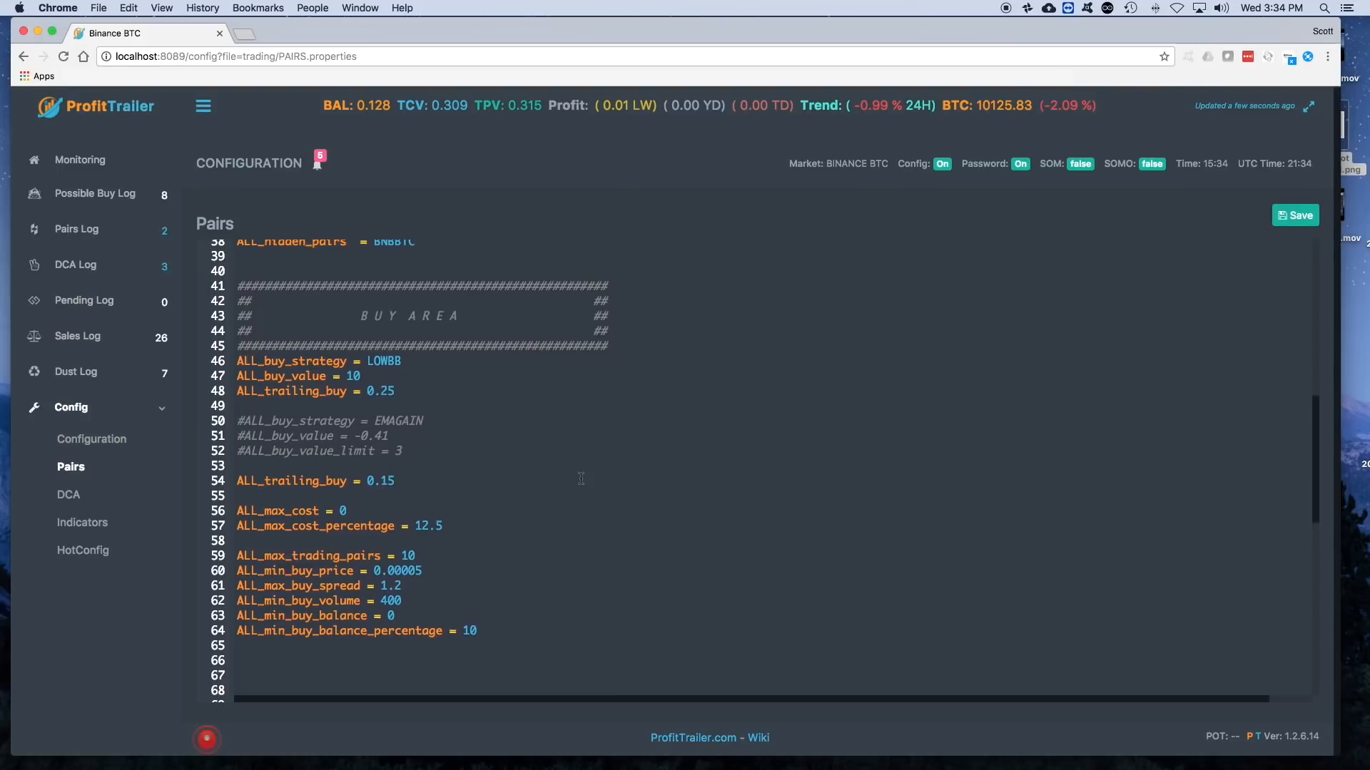
key(BackSpace)
key(BackSpace)
click(1294, 214)
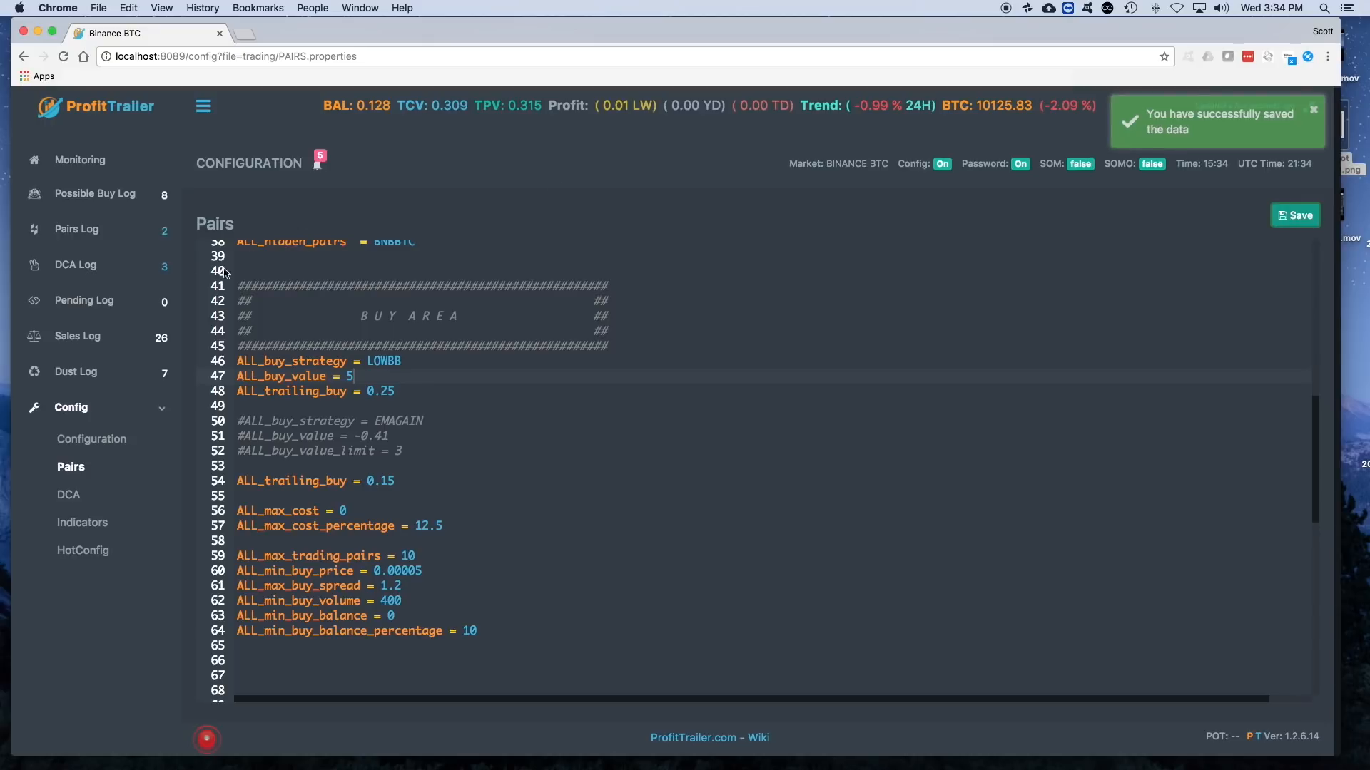
- View the Possible Buy Log sorted by Buy Value and dismiss the message notification
click(72, 232)
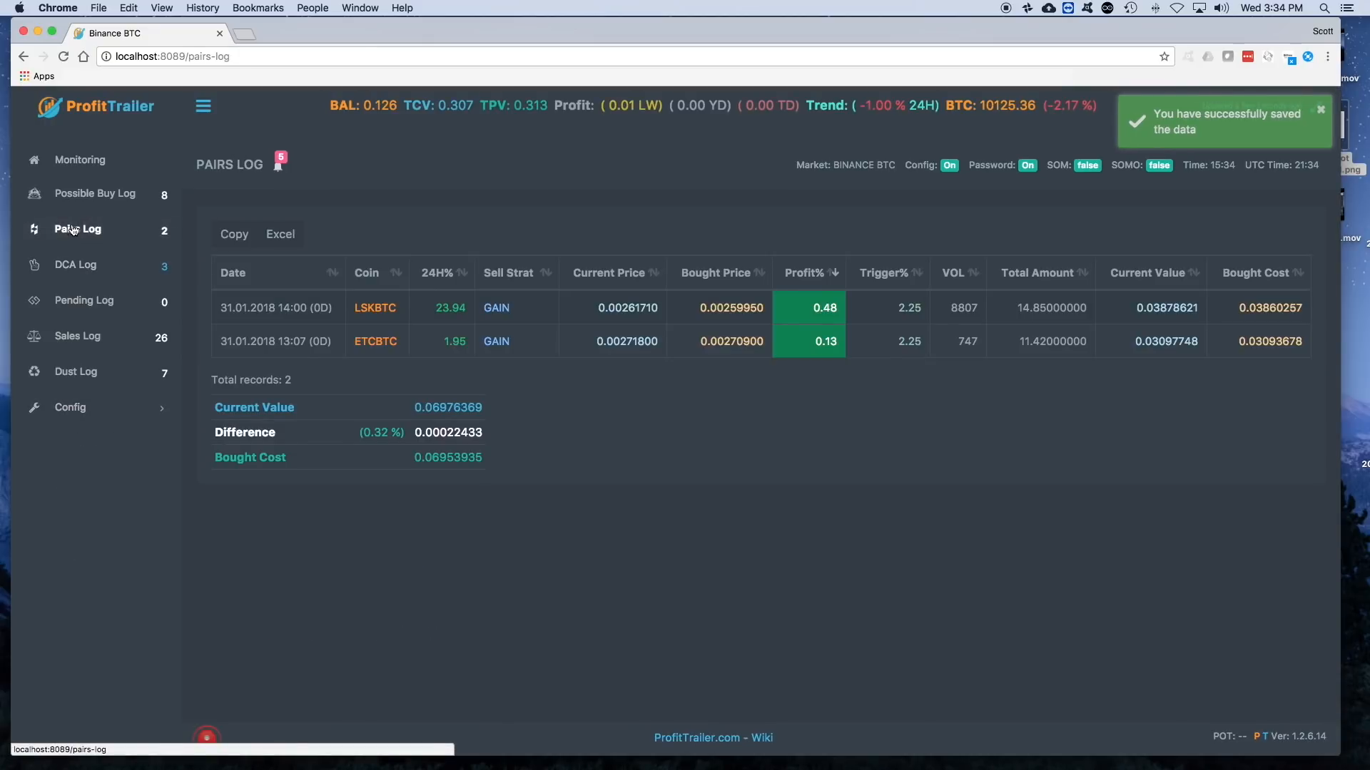
click(80, 200)
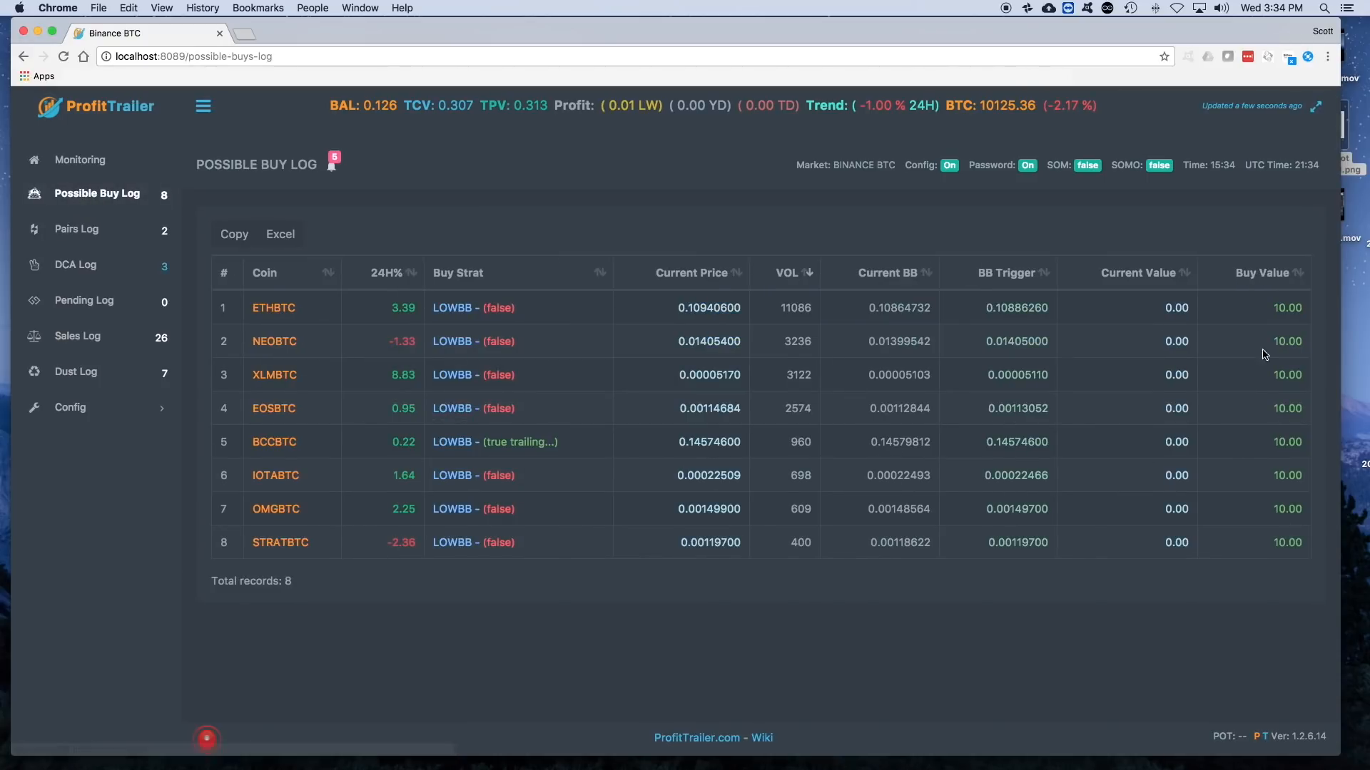
click(1257, 276)
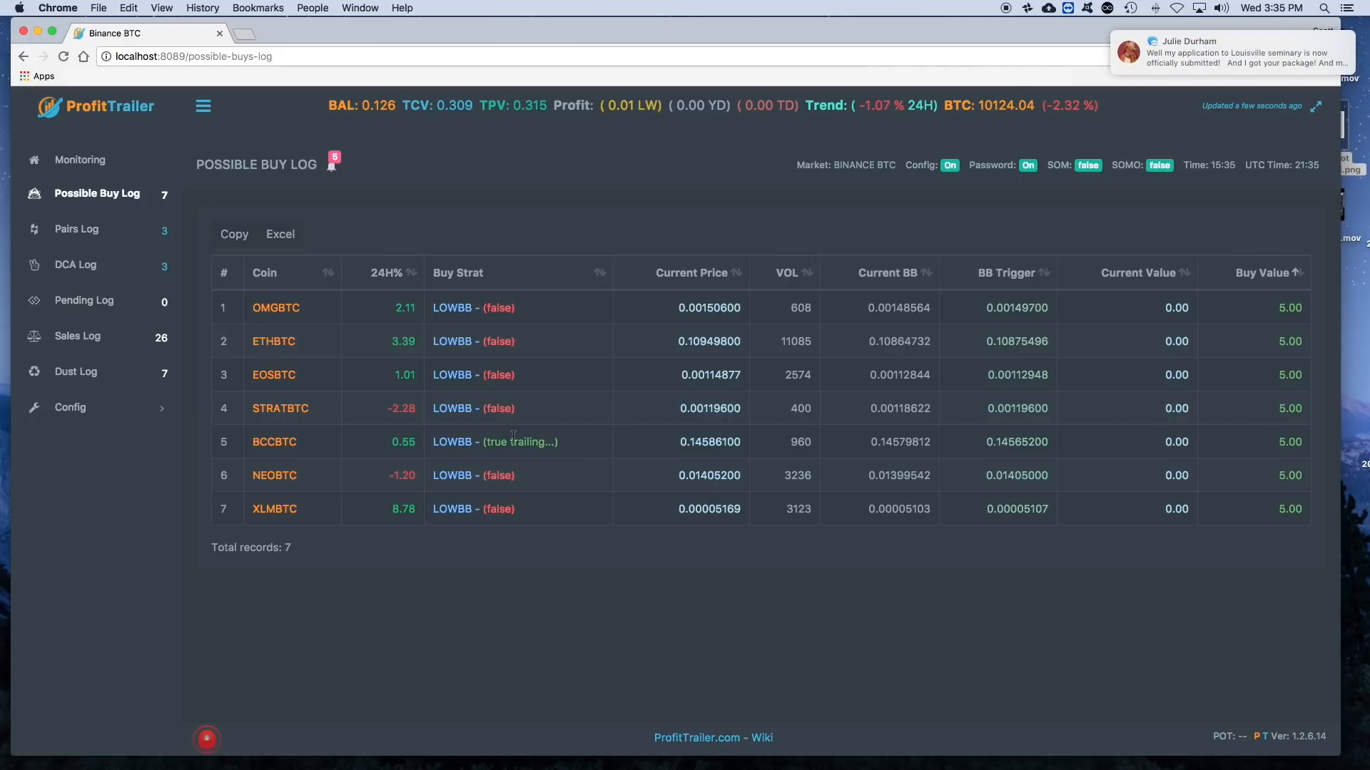
drag(1153, 61, 1302, 82)
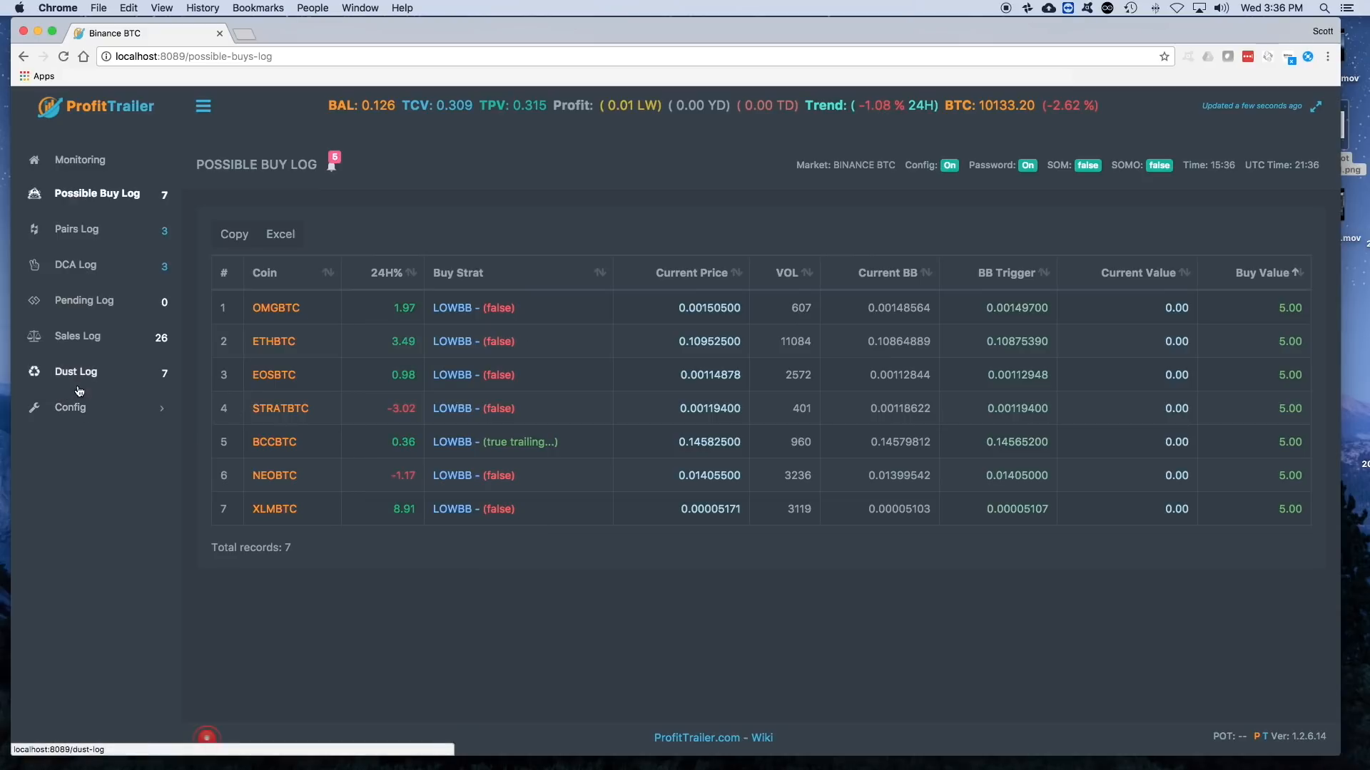
- Set the LOWBB strategy's ALL_buy_value to 2 in the Pairs configuration, save it, and check the Possible Buy Log
click(64, 407)
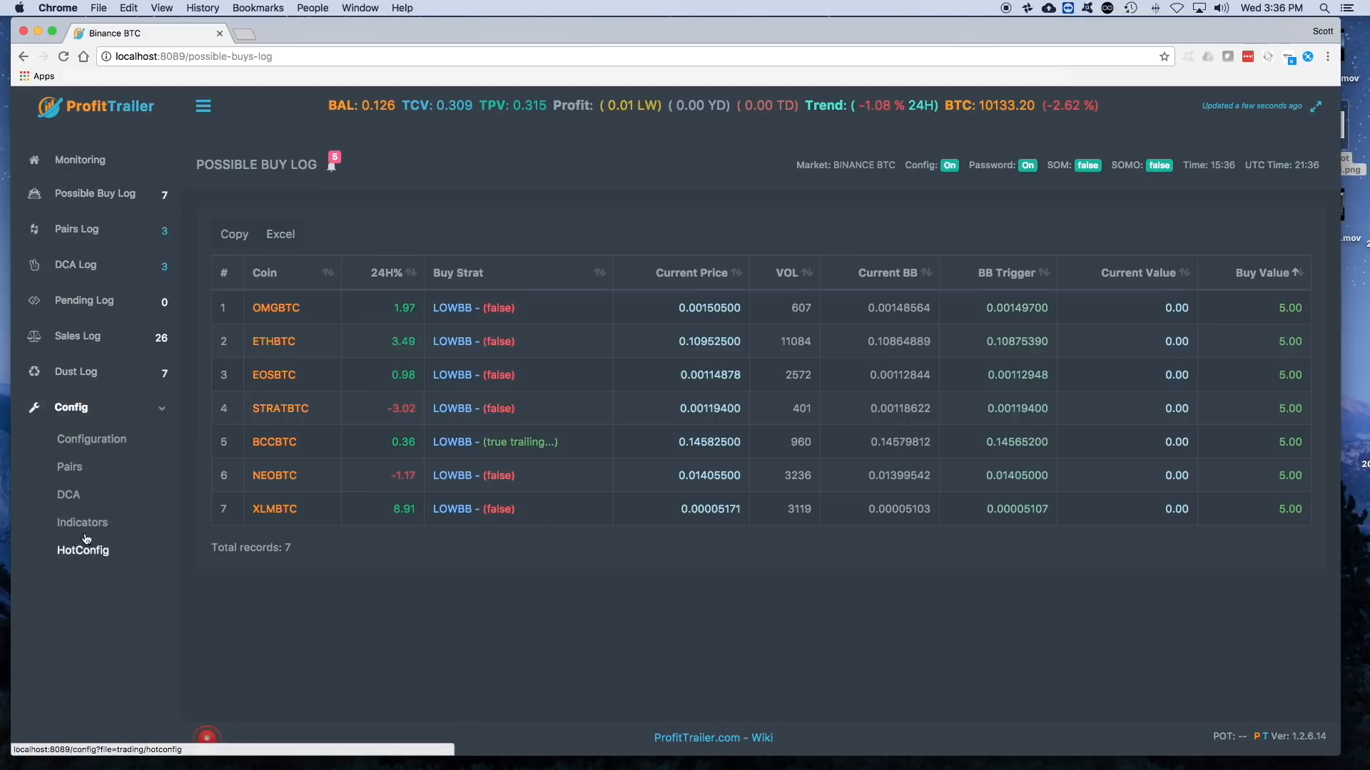
click(70, 466)
scroll(377, 557, down, 5)
scroll(376, 557, down, 10)
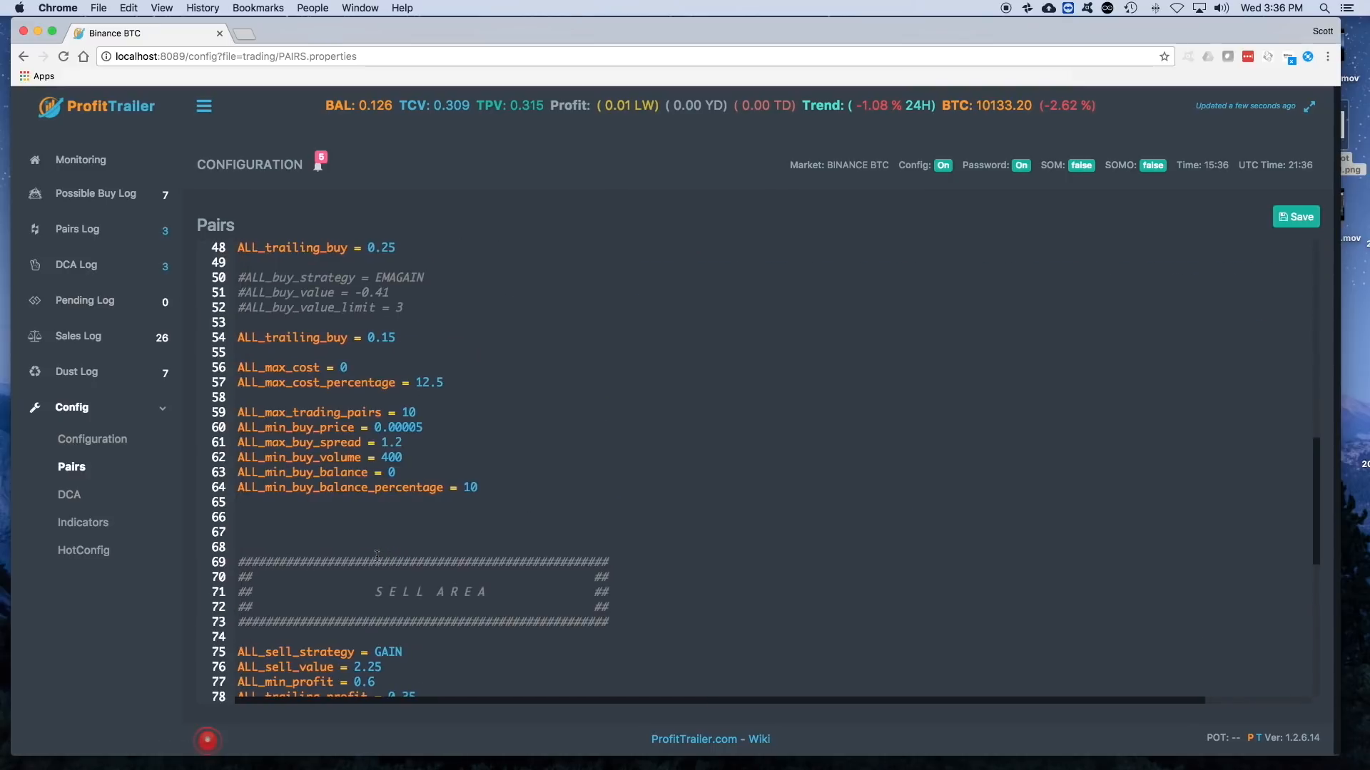
scroll(376, 557, down, 4)
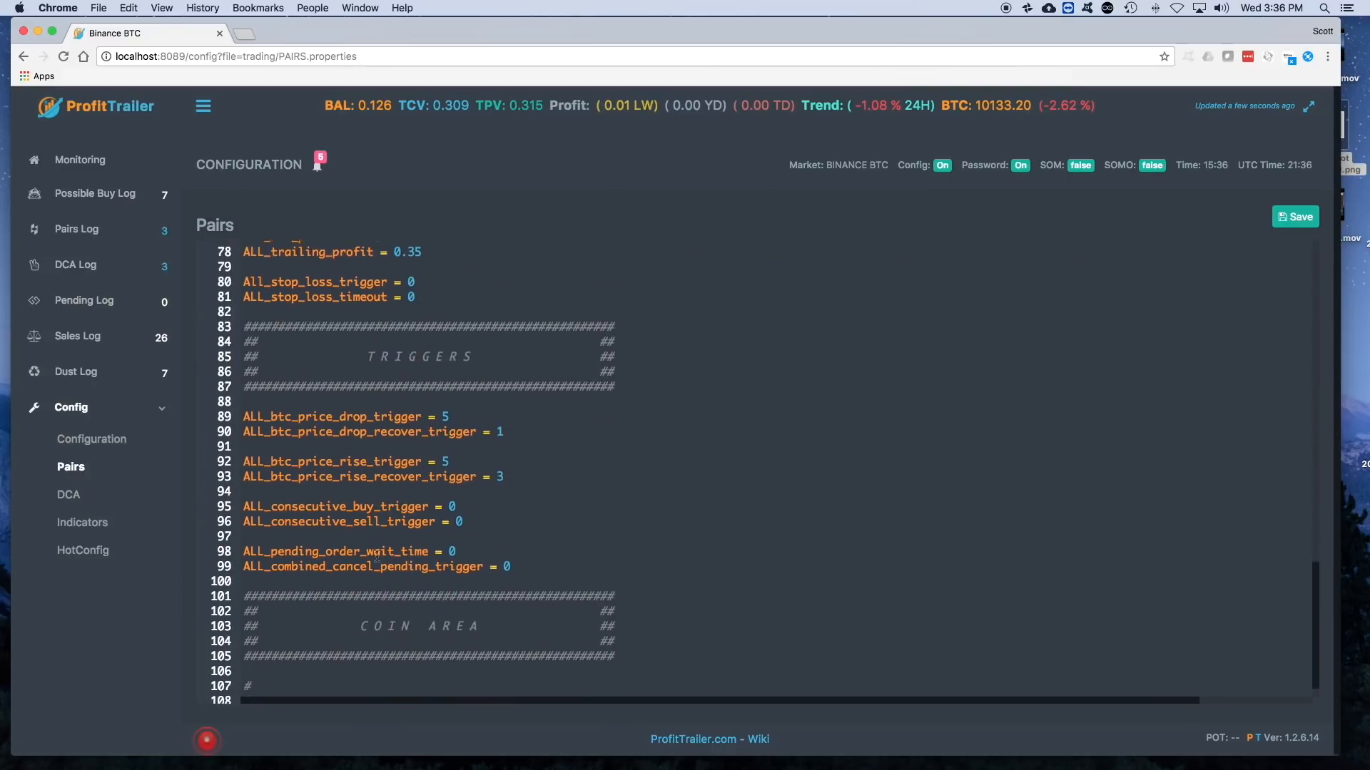
scroll(398, 420, up, 7)
scroll(398, 420, up, 6)
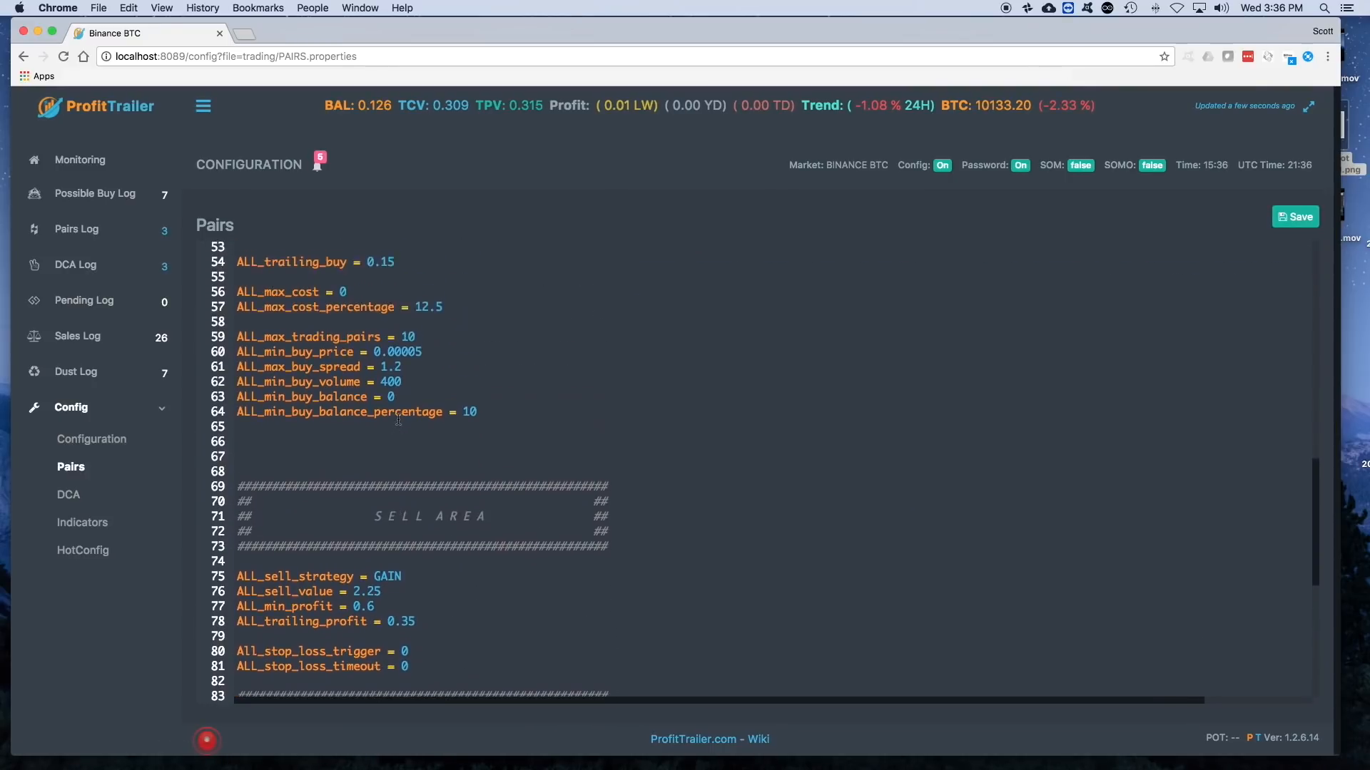
click(360, 349)
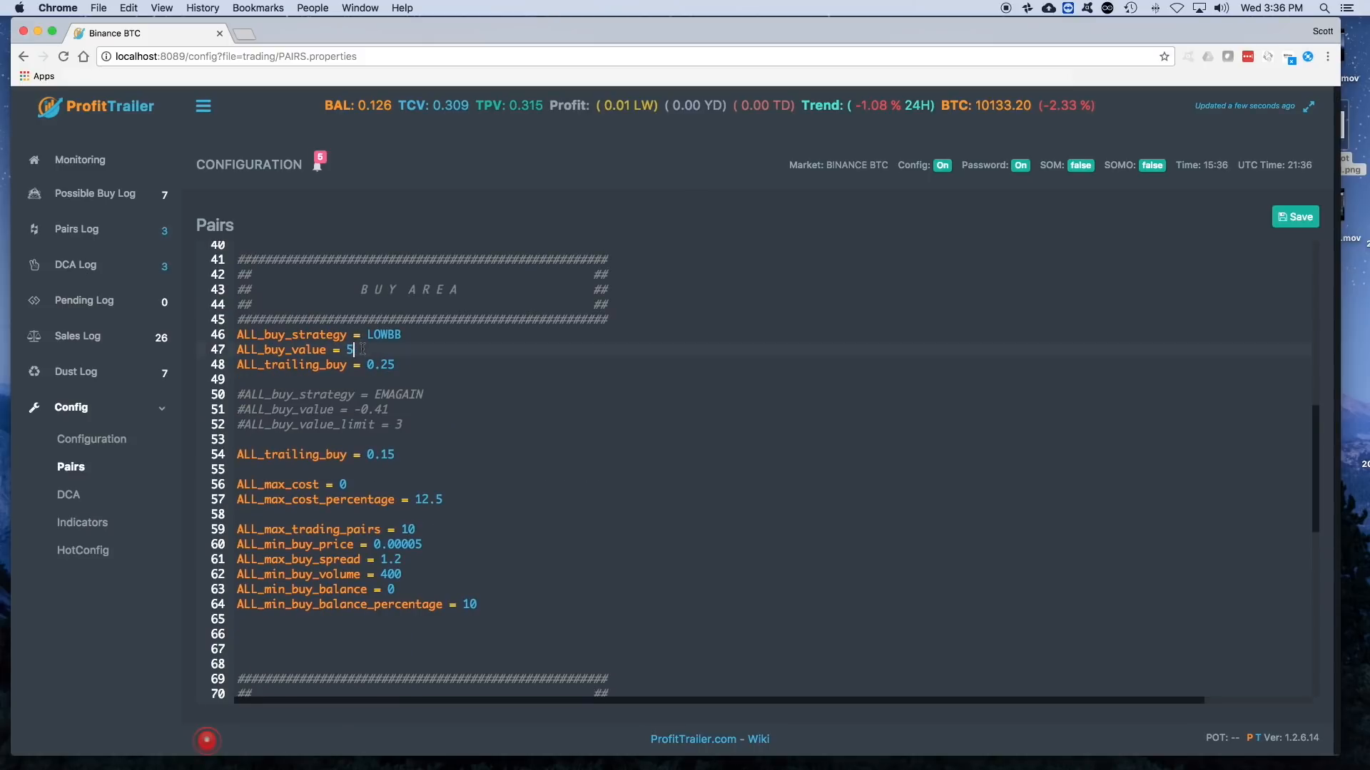
key(BackSpace)
text(2)
click(1298, 219)
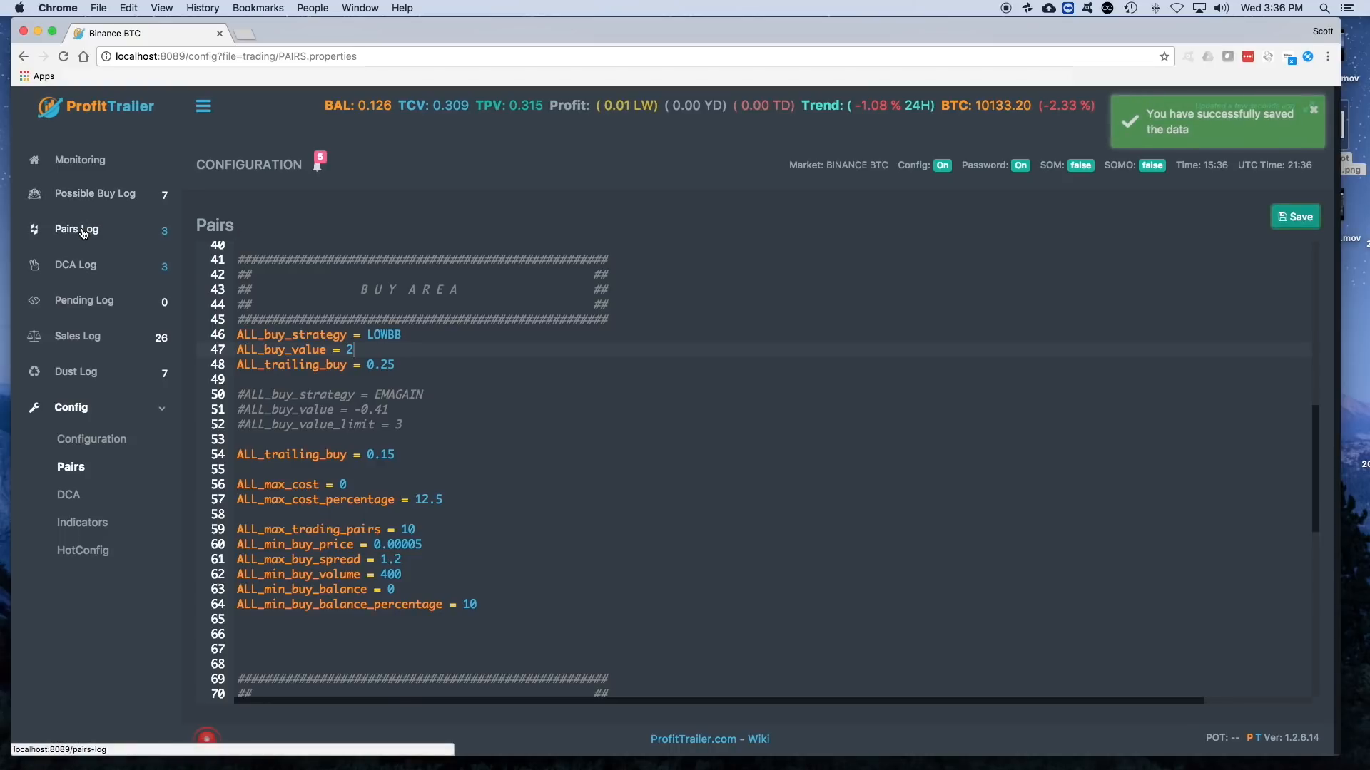
click(85, 193)
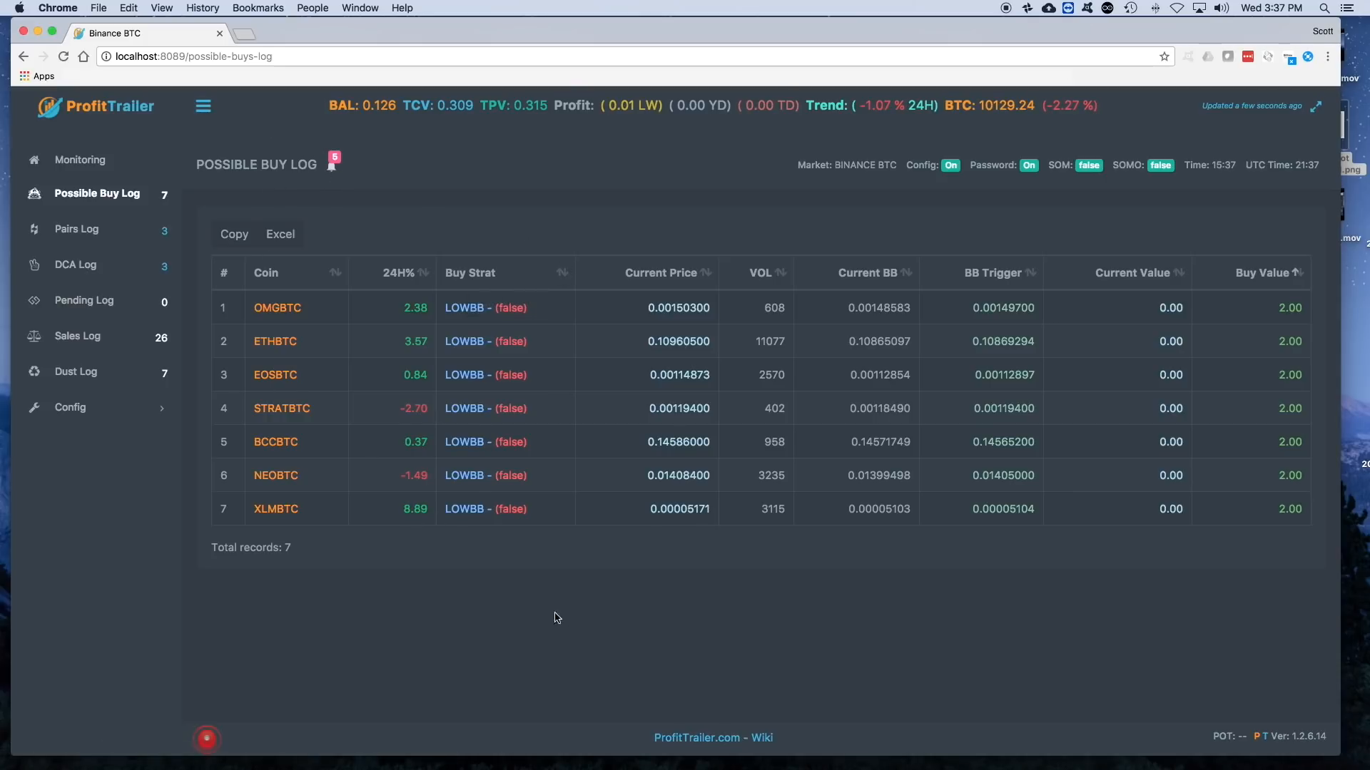
- Comment out the LOWBB strategy's ALL_buy_strategy, ALL_buy_value and ALL_trailing_buy lines in the Buy Area of the Pairs configuration
click(73, 408)
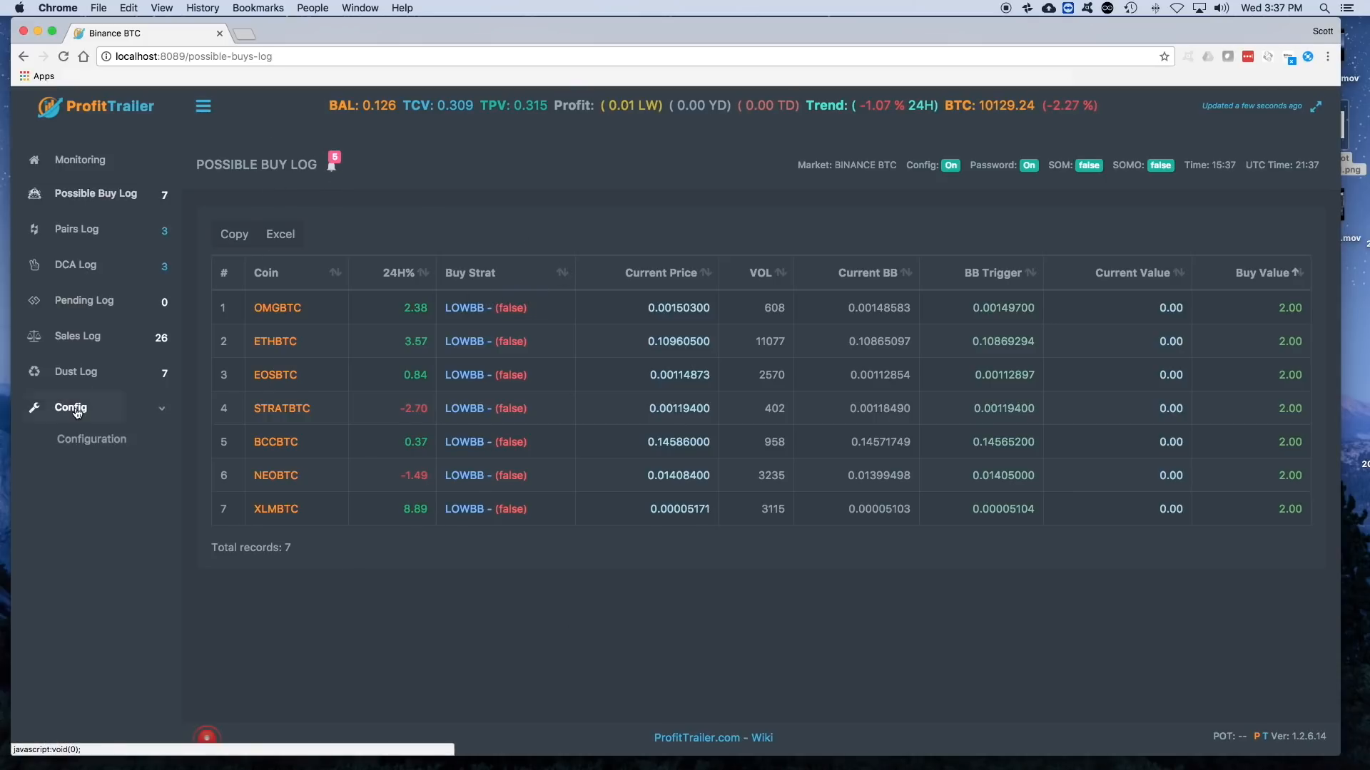
click(69, 467)
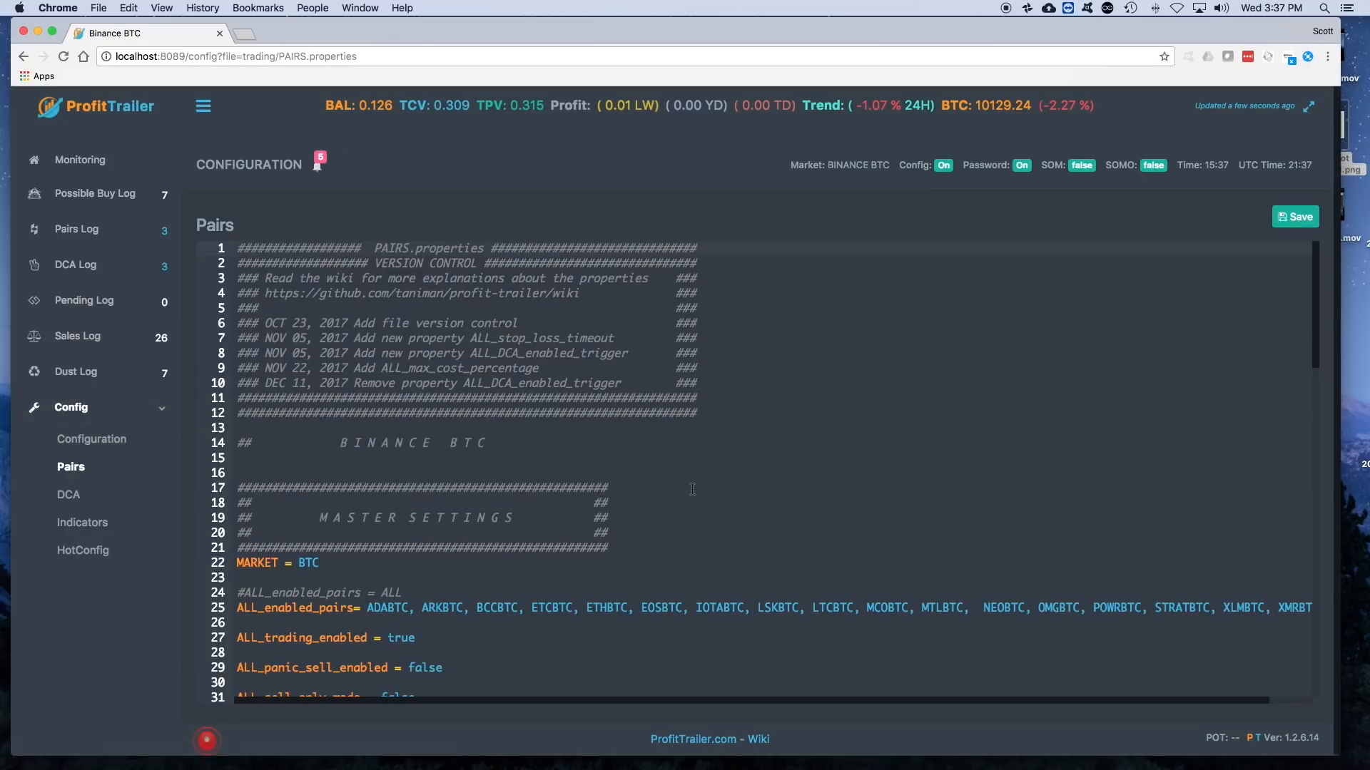
scroll(692, 489, down, 5)
scroll(376, 488, down, 2)
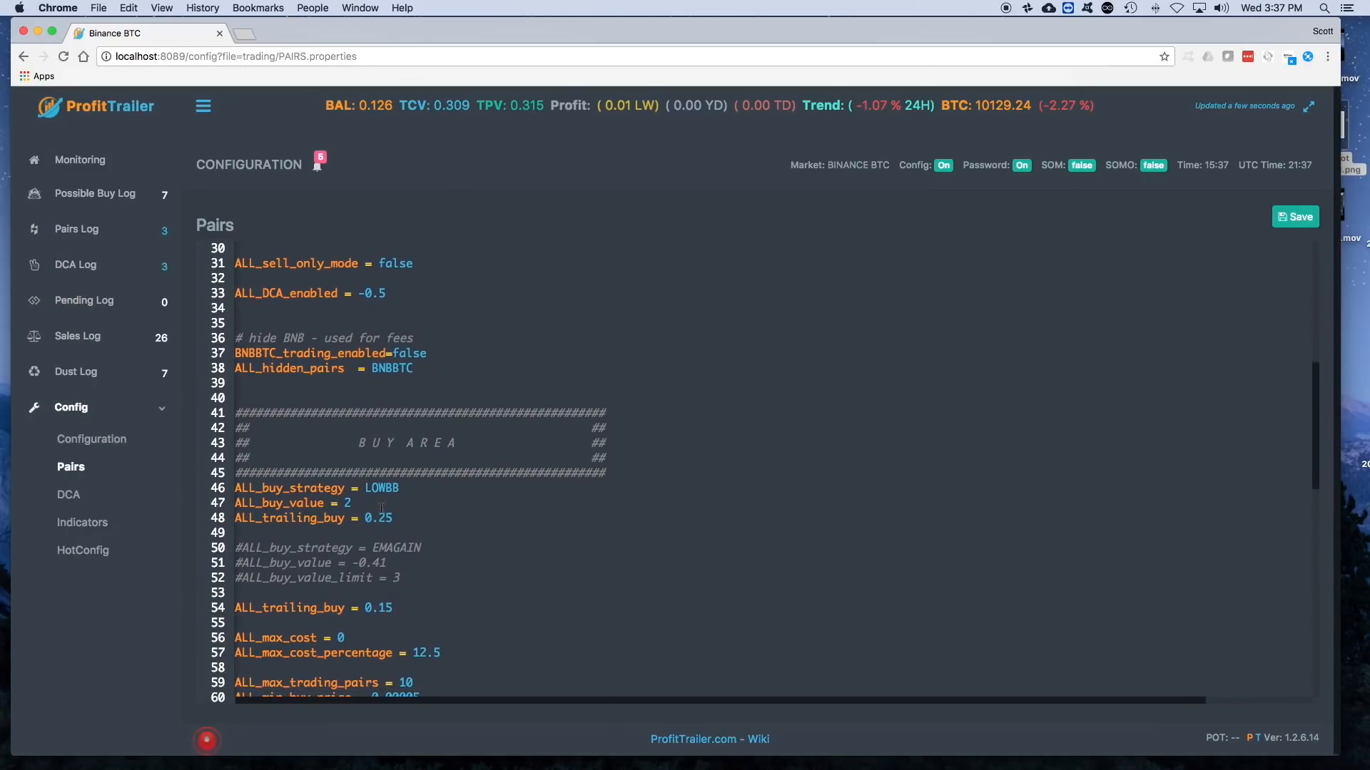
scroll(251, 492, left, 1)
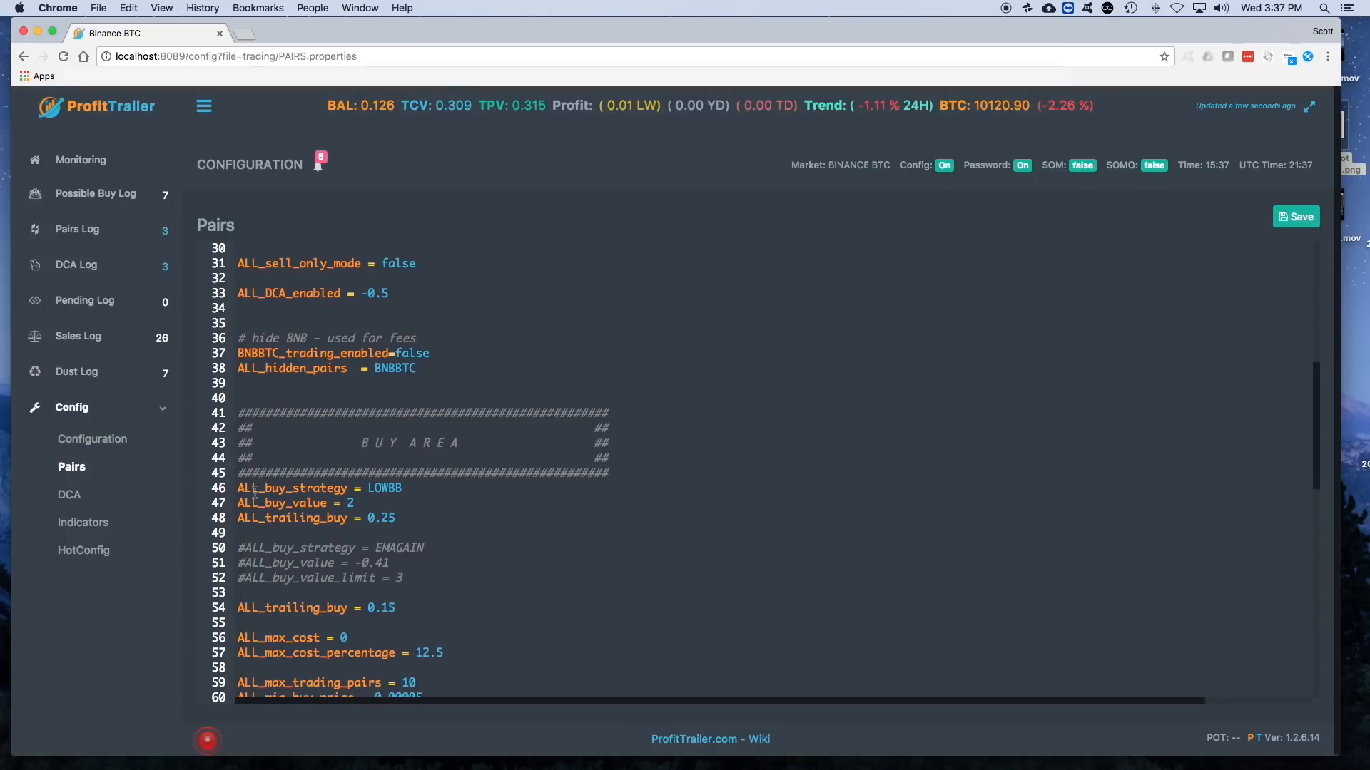
click(237, 488)
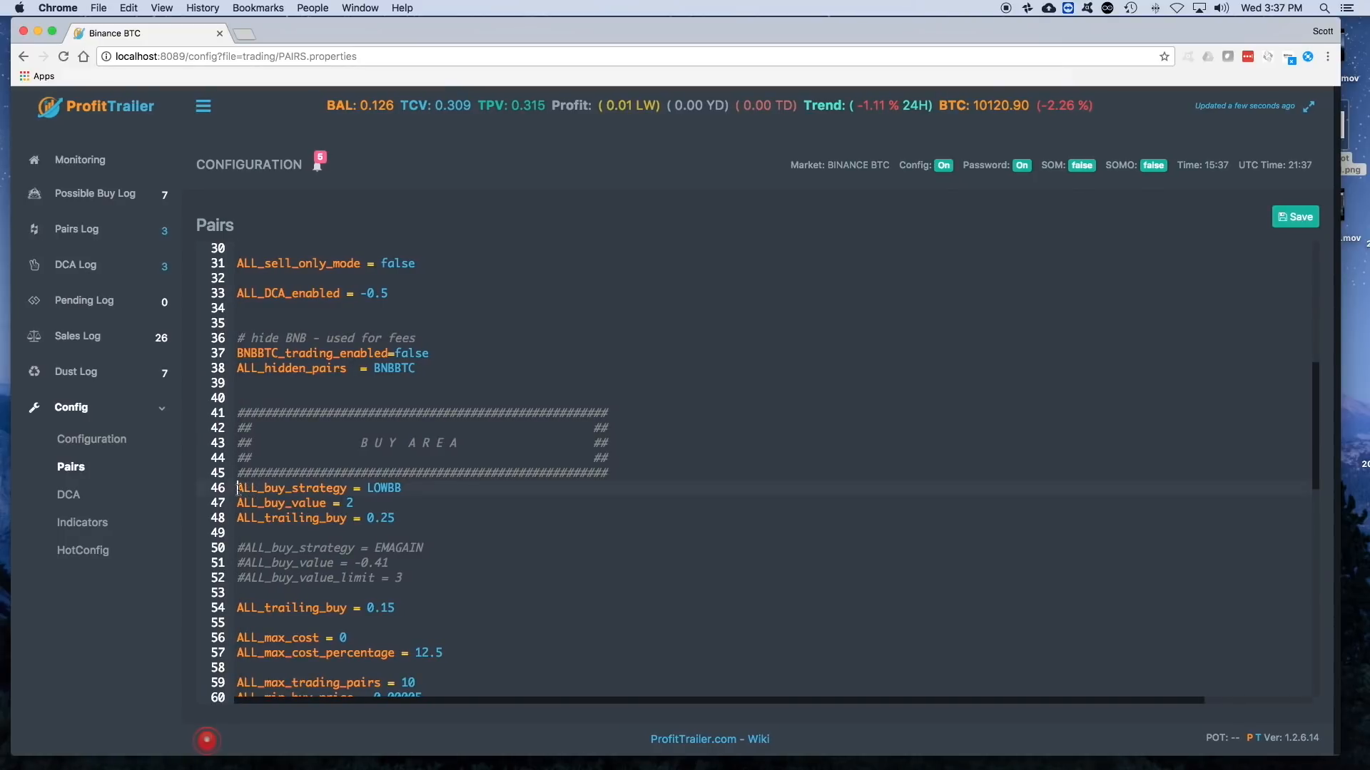
text(#)
click(237, 503)
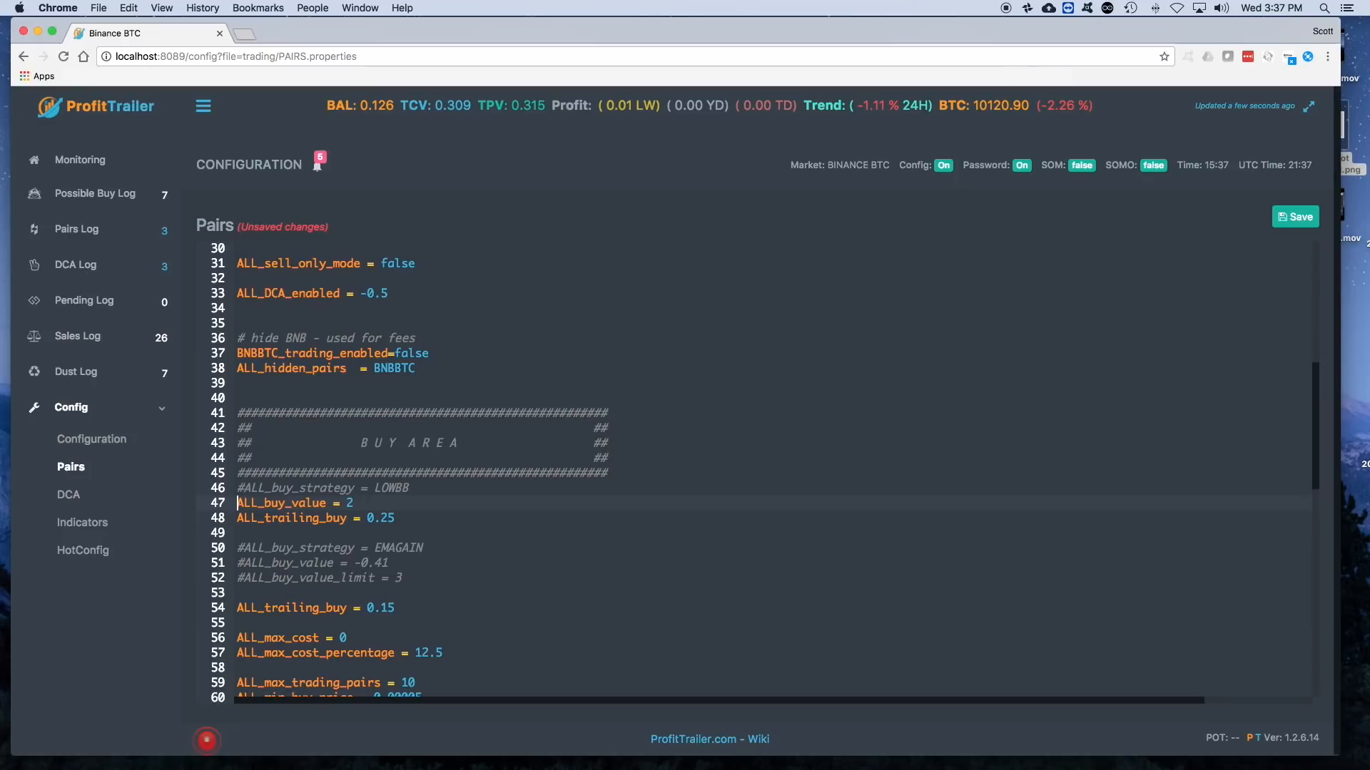
text($)
key(BackSpace)
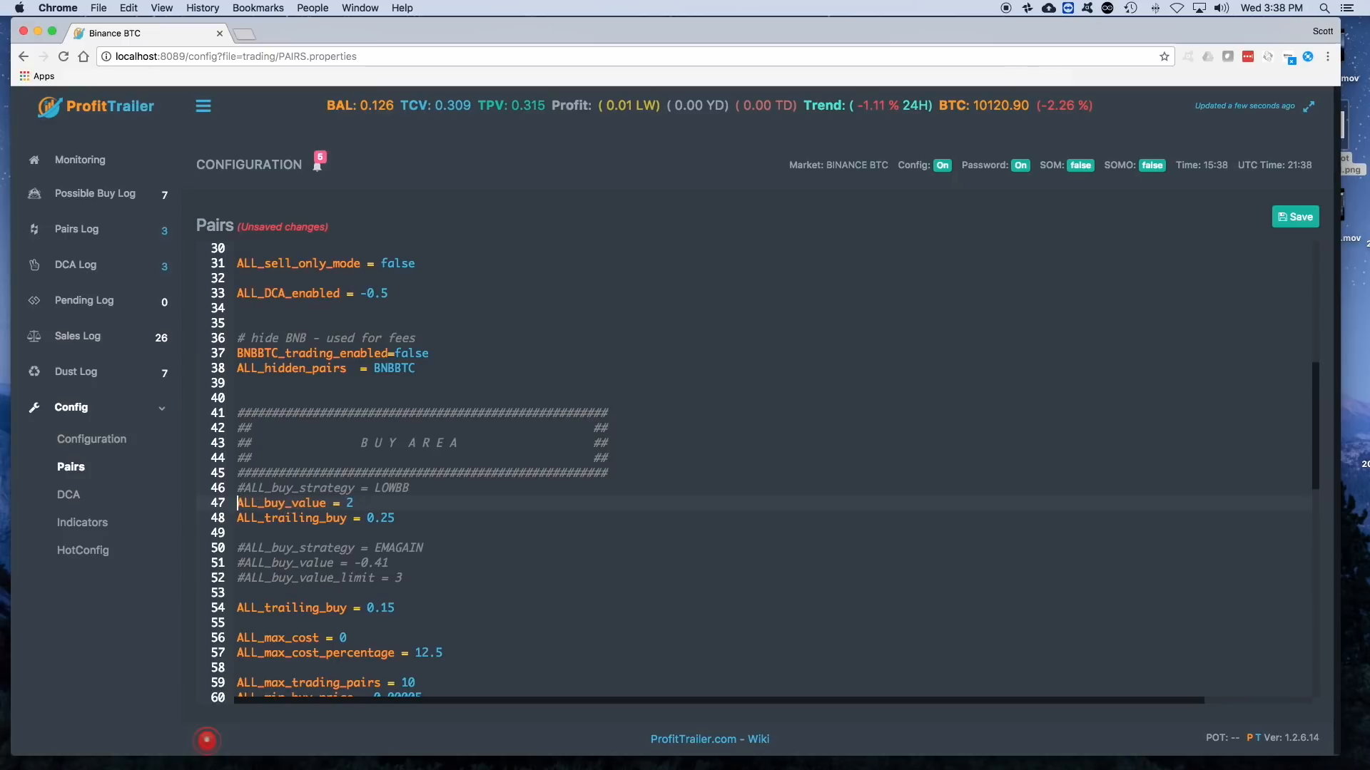
text(#)
key(Down)
key(Left)
text(#)
- Uncomment the EMAGAIN strategy's ALL_buy_strategy, ALL_buy_value and ALL_buy_value_limit lines and save the Pairs configuration
key(BackSpace)
key(Down)
key(Right)
key(BackSpace)
key(Down)
key(Right)
key(BackSpace)
click(1295, 218)
- Review the EMAGAIN buy settings with the active ALL_trailing_buy line and check the Possible Buy Log
click(419, 558)
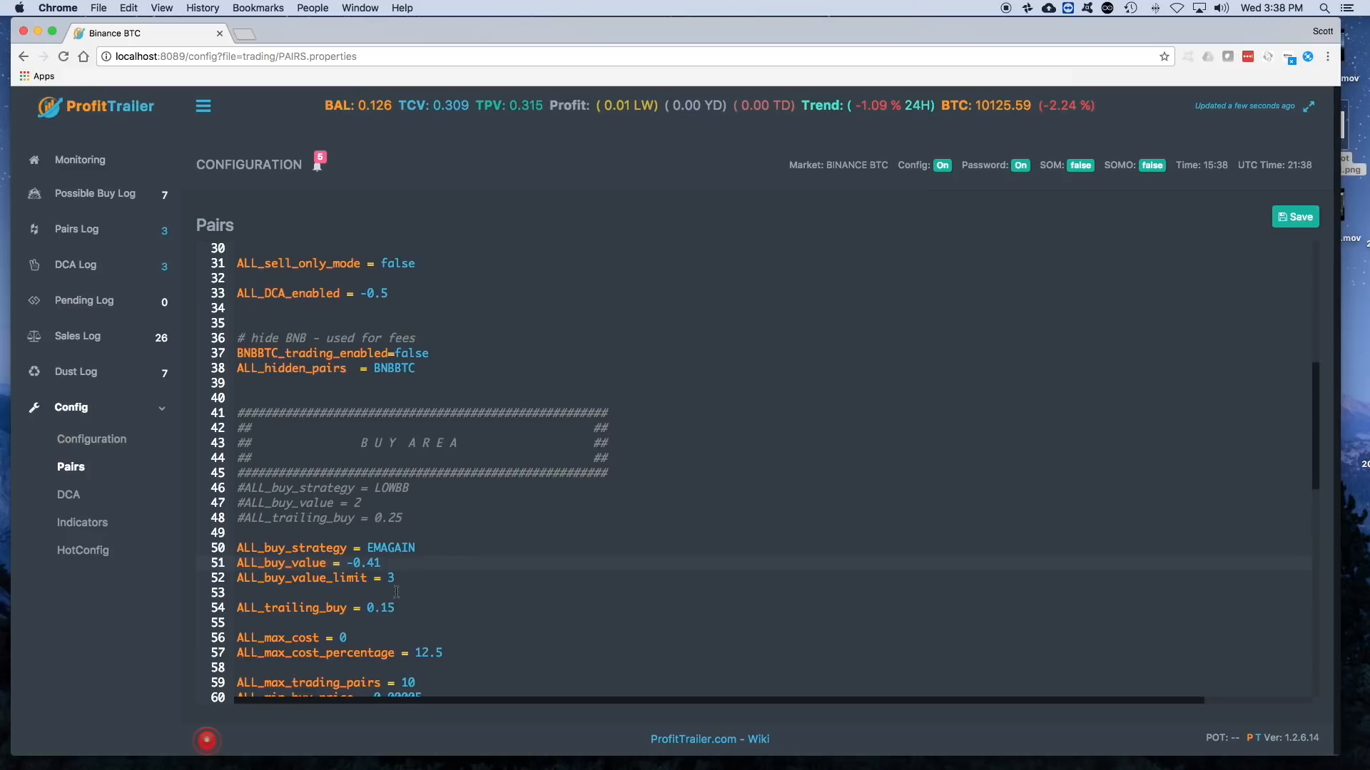
drag(395, 608, 228, 606)
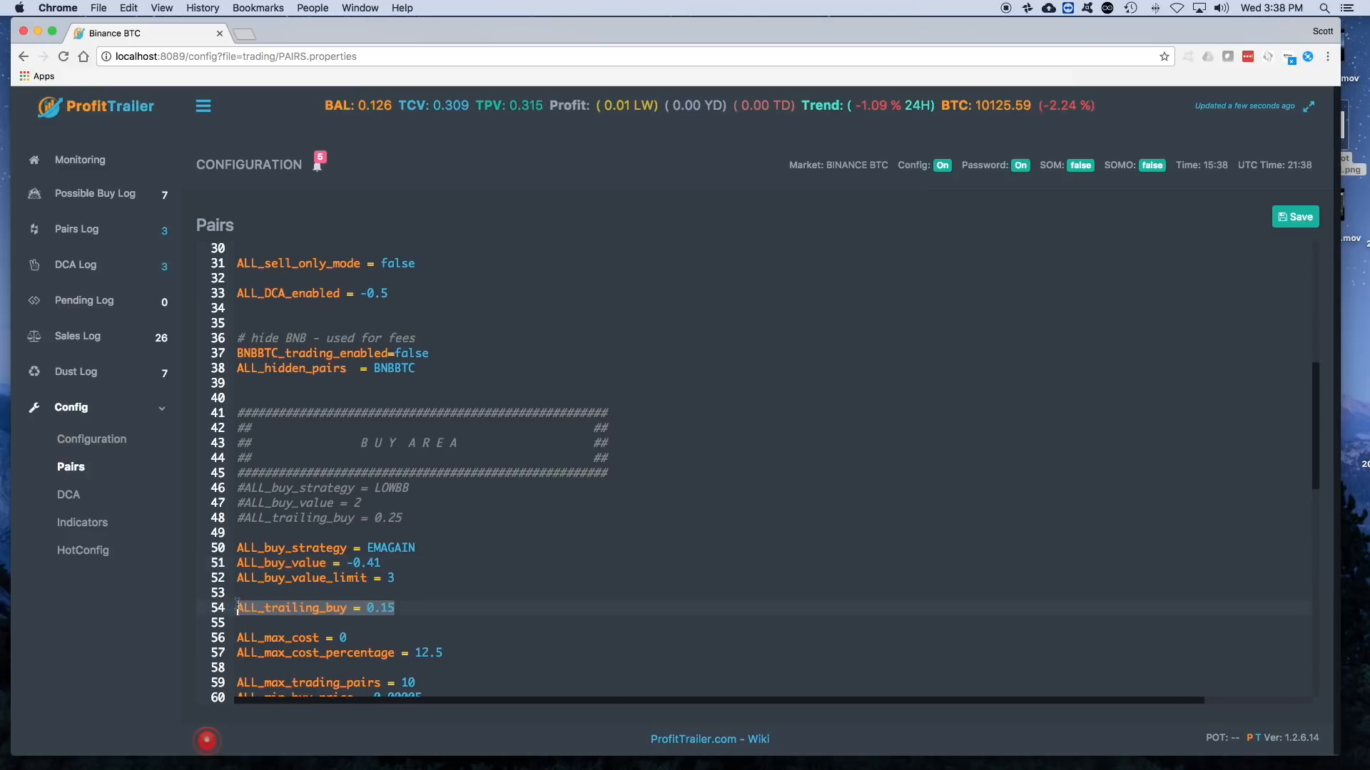
click(515, 576)
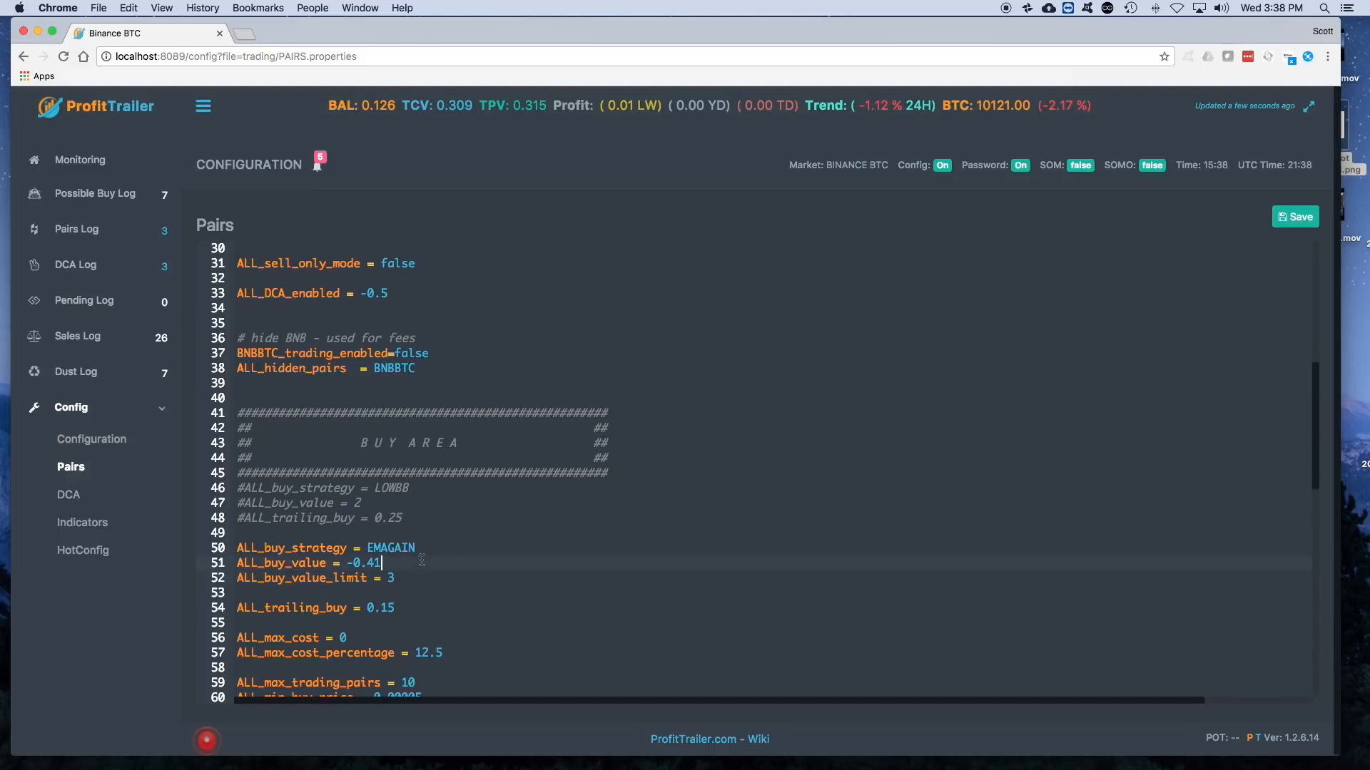
click(79, 194)
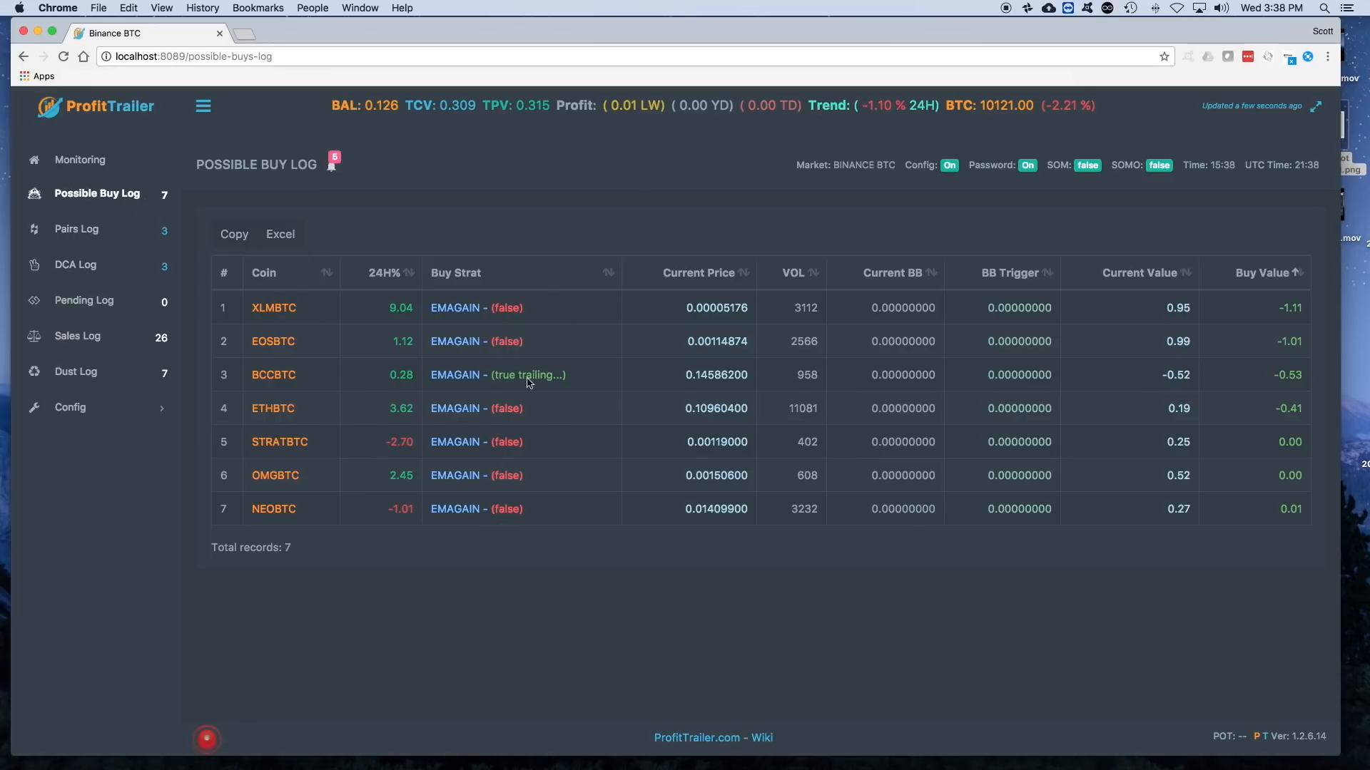
- Set the EMAGAIN strategy's ALL_buy_value to -0.61 in the Pairs configuration, save it, and check the Possible Buy Log
click(66, 407)
click(69, 468)
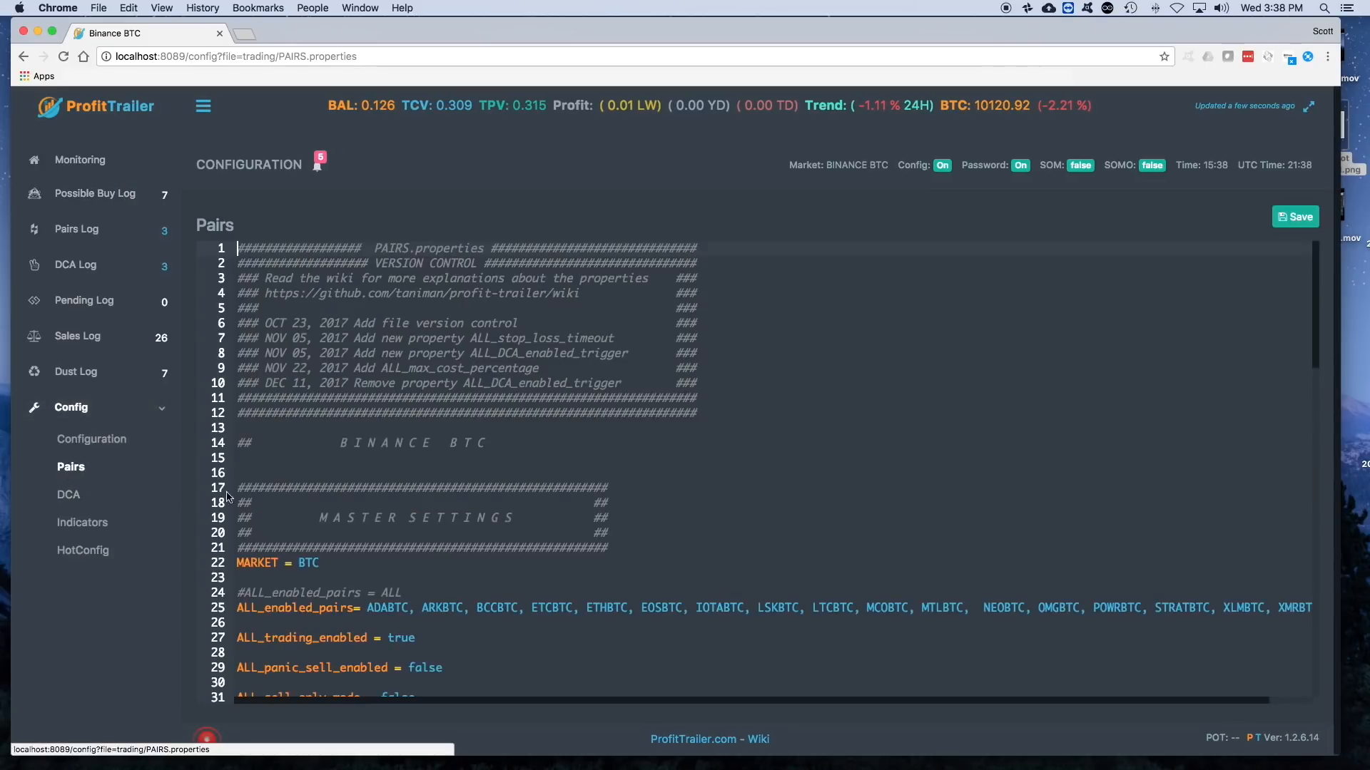
scroll(349, 561, down, 5)
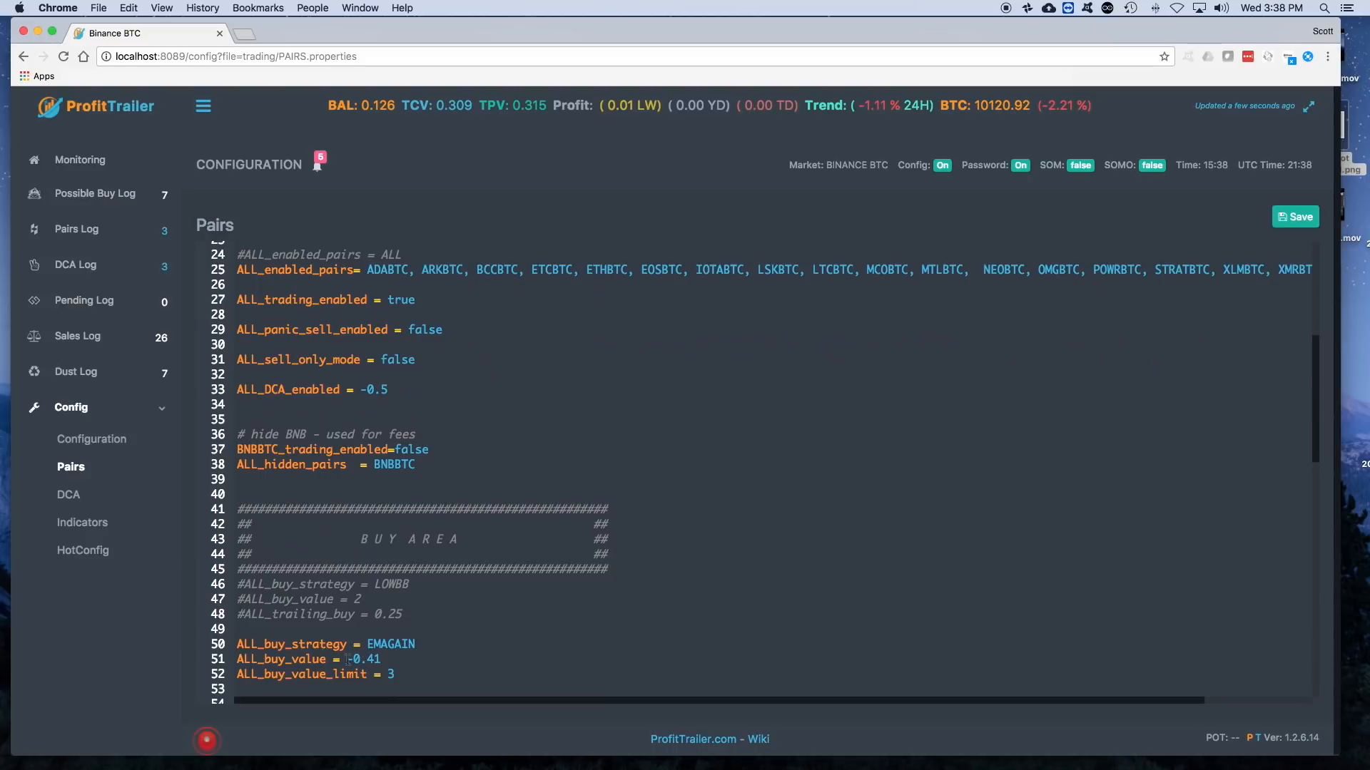
click(379, 657)
key(BackSpace)
text(6)
click(1298, 222)
click(107, 195)
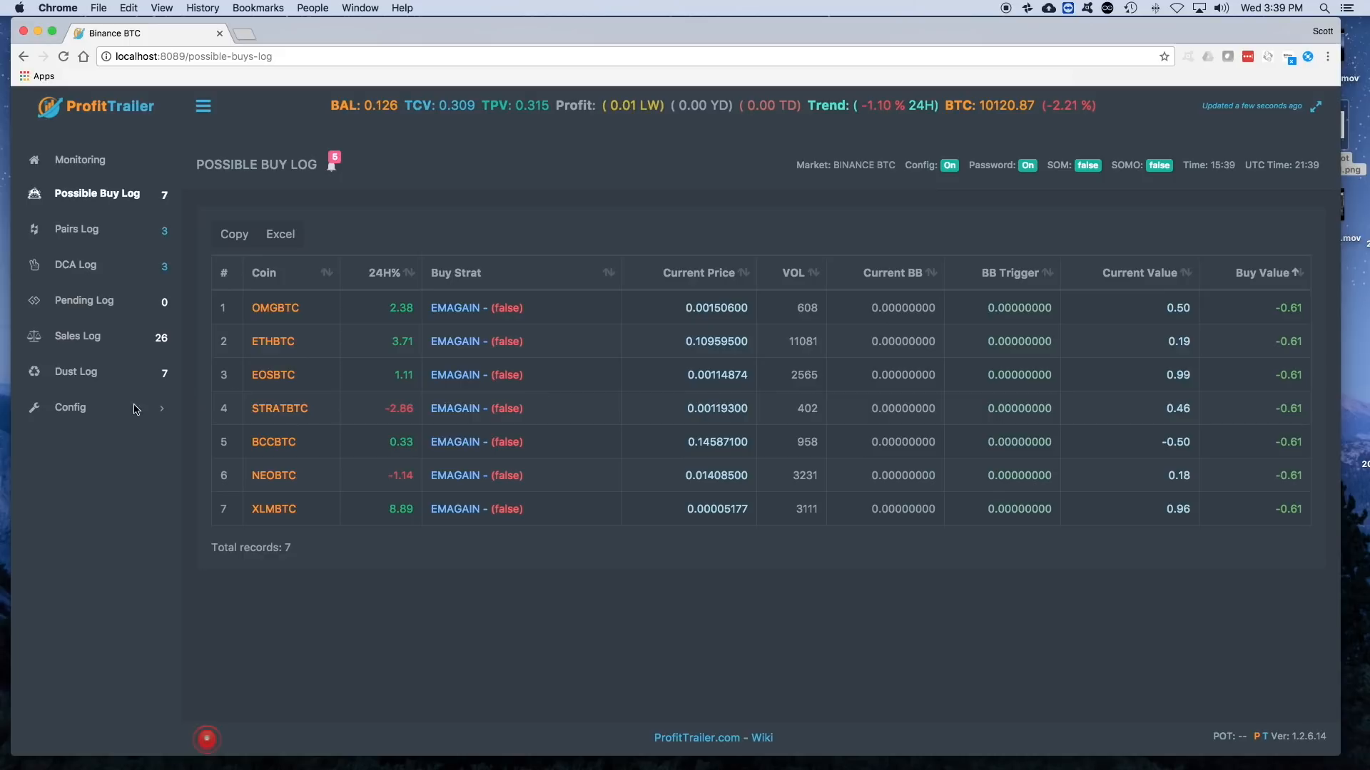
- Set ALL_buy_value under the EMAGAIN strategy to -0.47 in the Pairs configuration and save the file
click(70, 408)
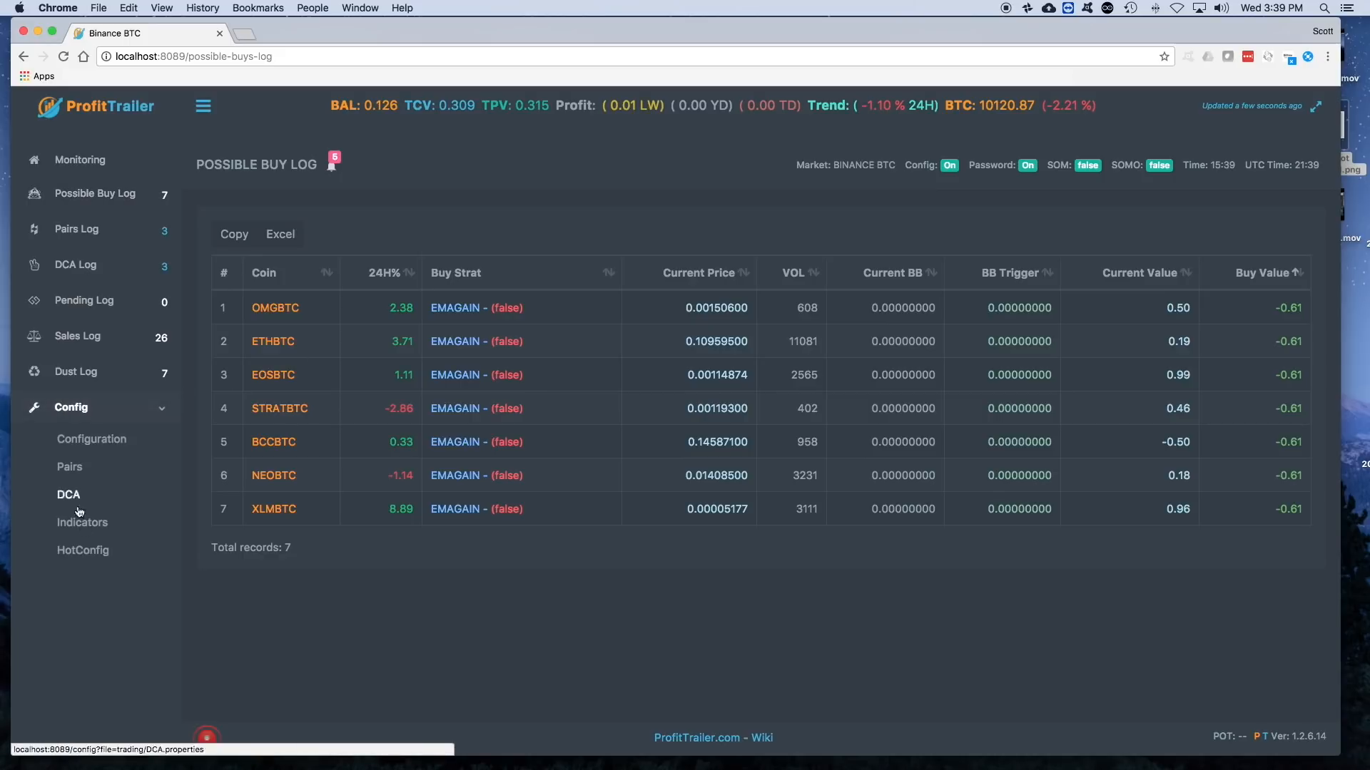
click(82, 469)
scroll(348, 567, down, 5)
scroll(349, 586, down, 5)
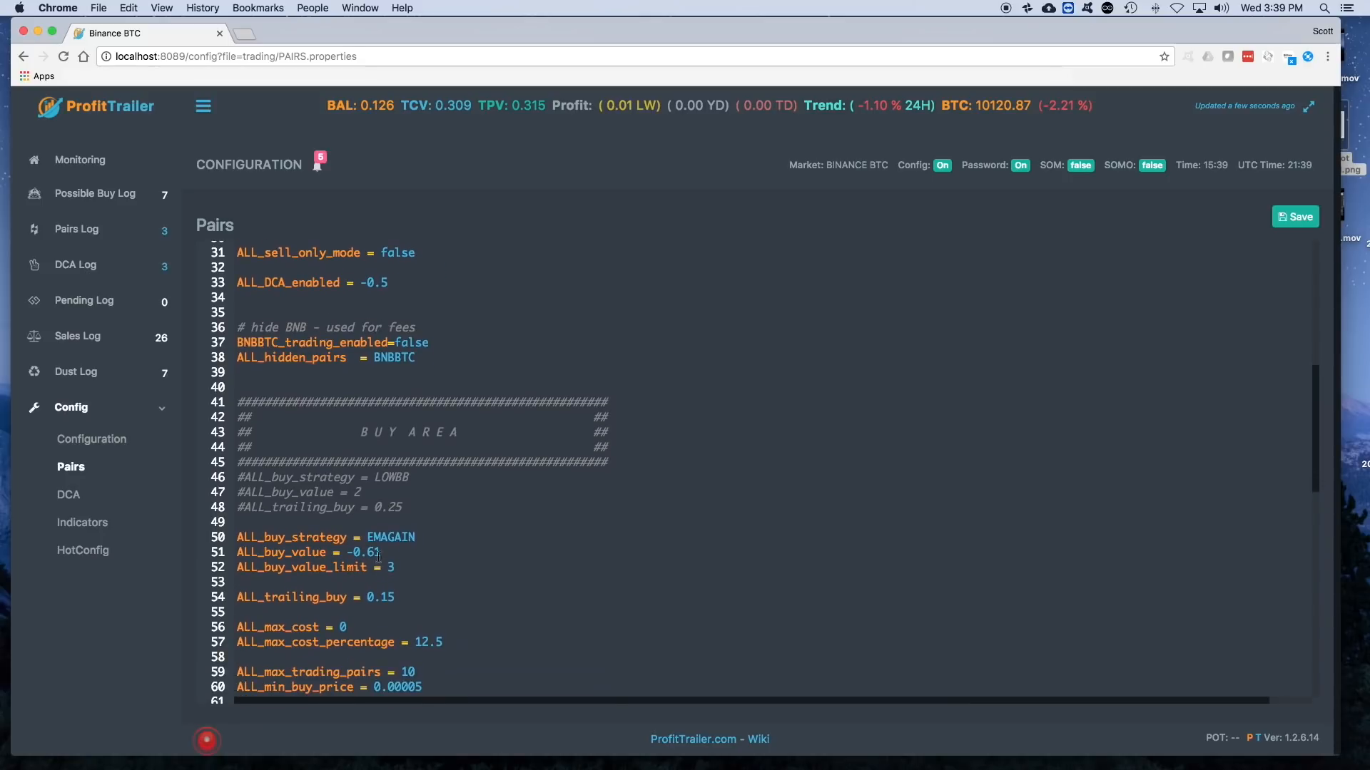
key(BackSpace)
text(41)
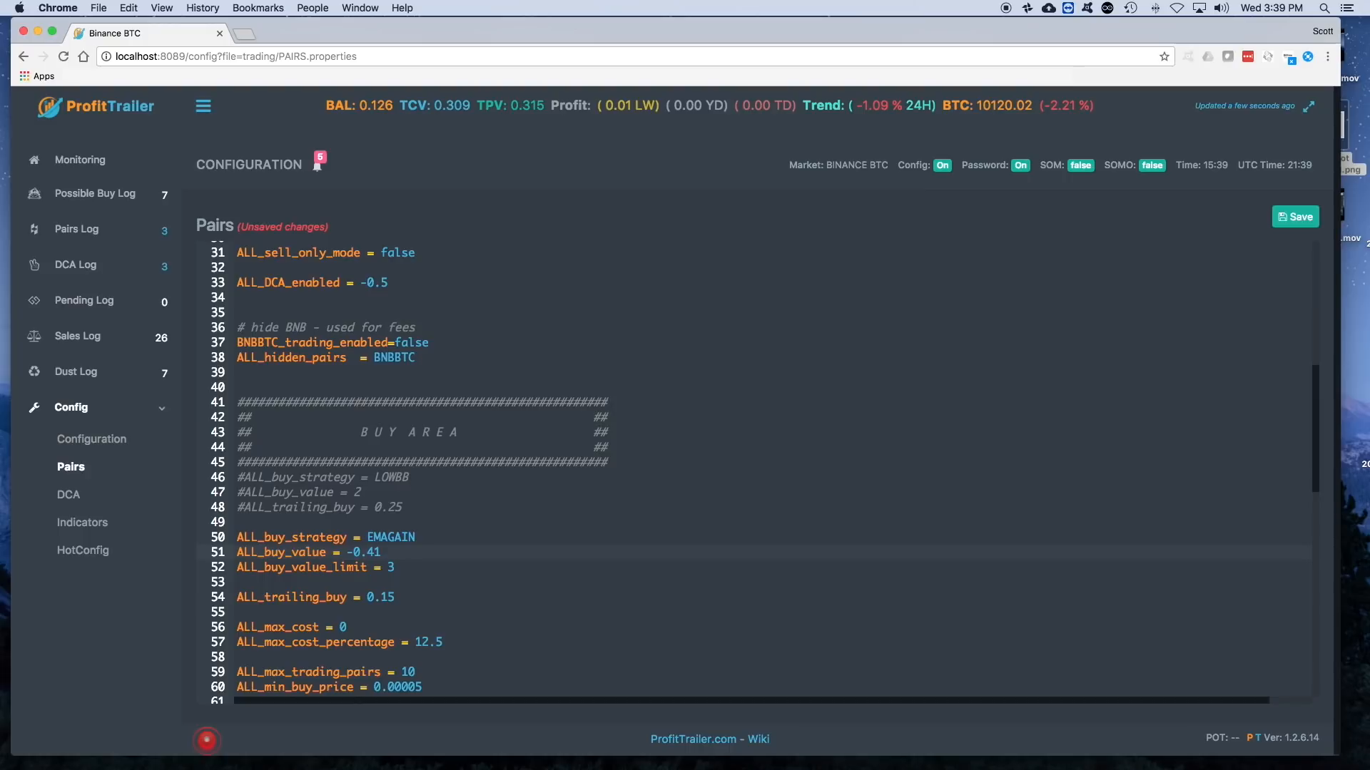
key(BackSpace)
text(7)
click(1295, 217)
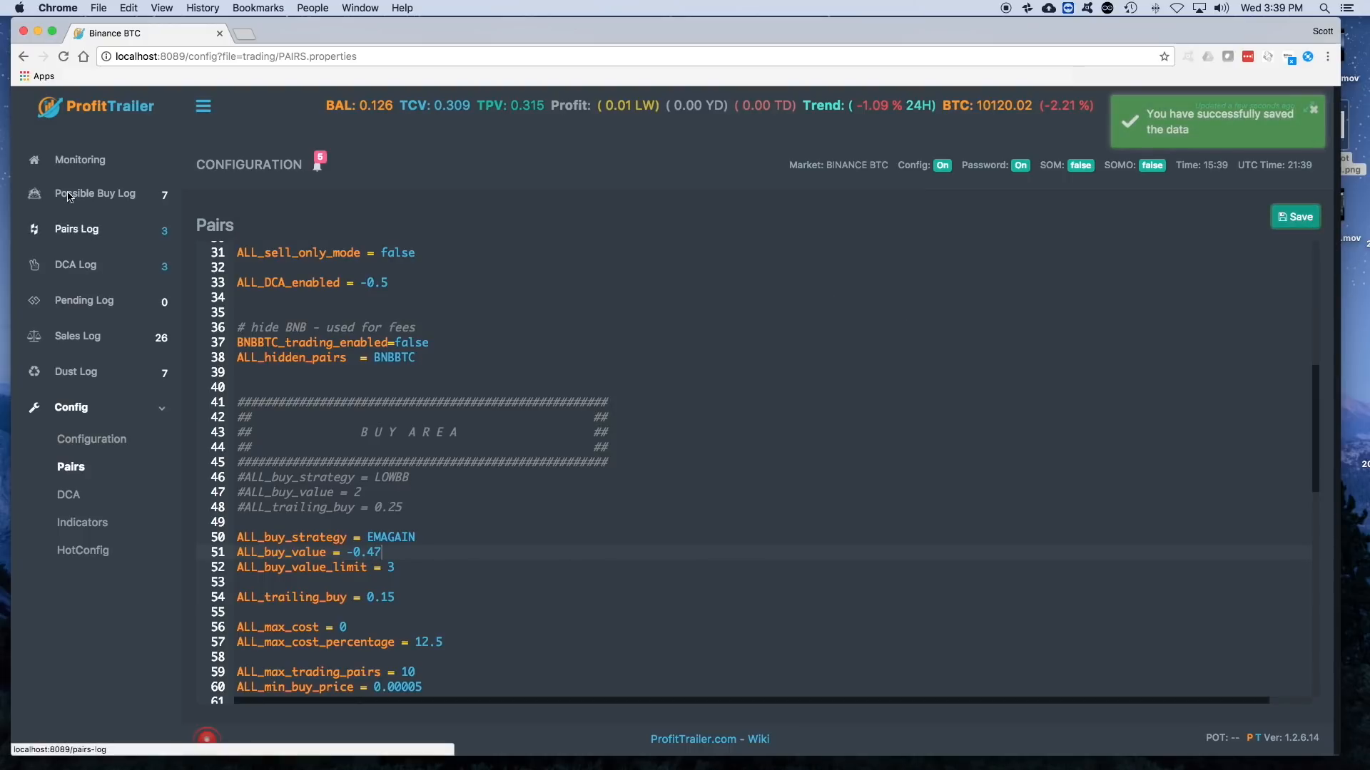
- View the Possible Buy Log sorted by Buy Value and examine the BCCBTC coin's market page on Binance
scroll(593, 586, down, 2)
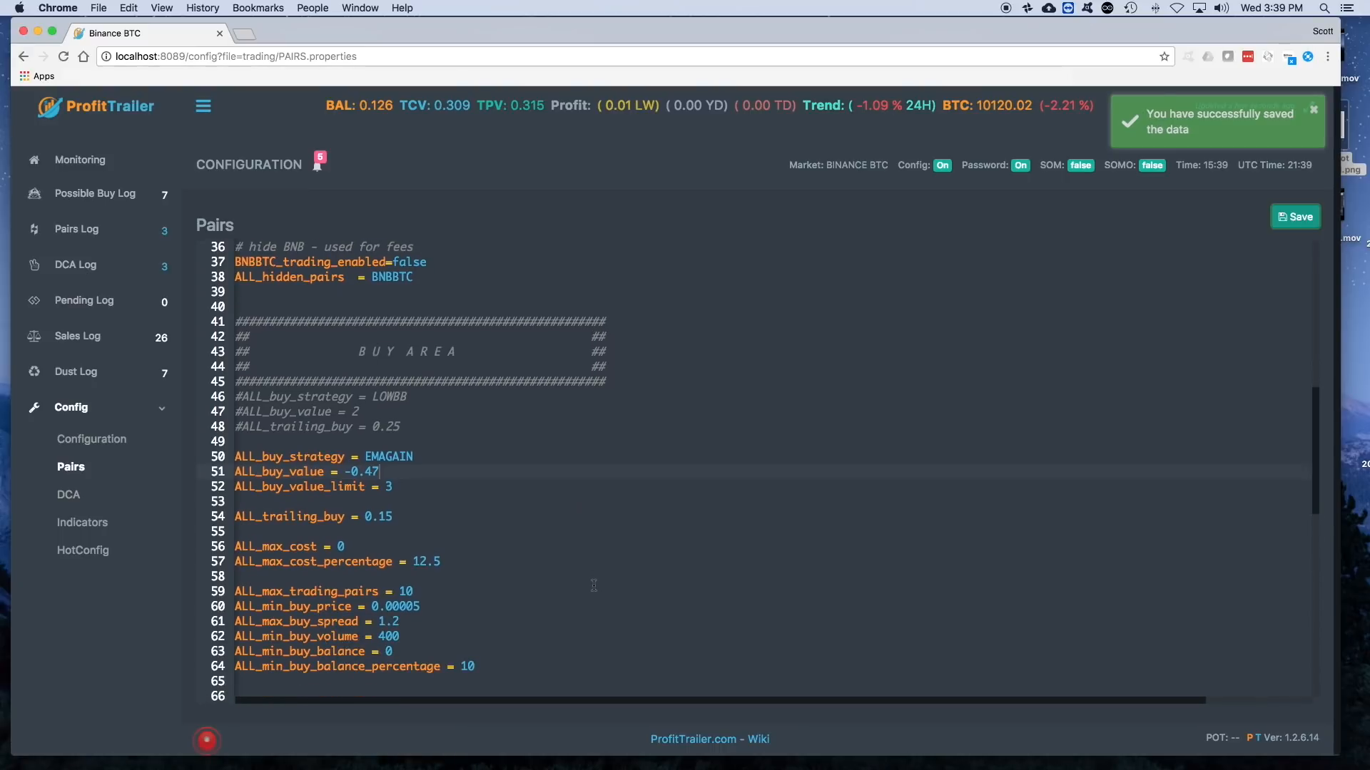
click(80, 196)
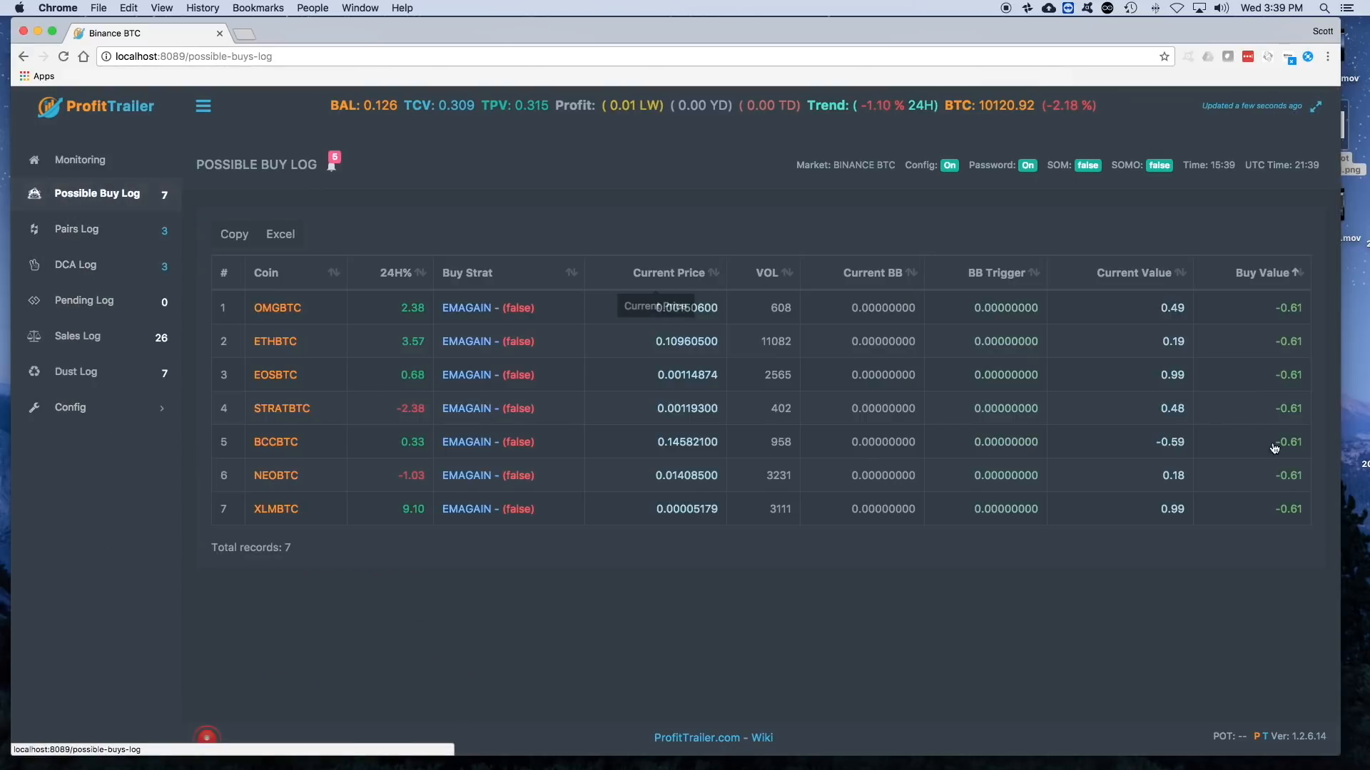
click(1236, 278)
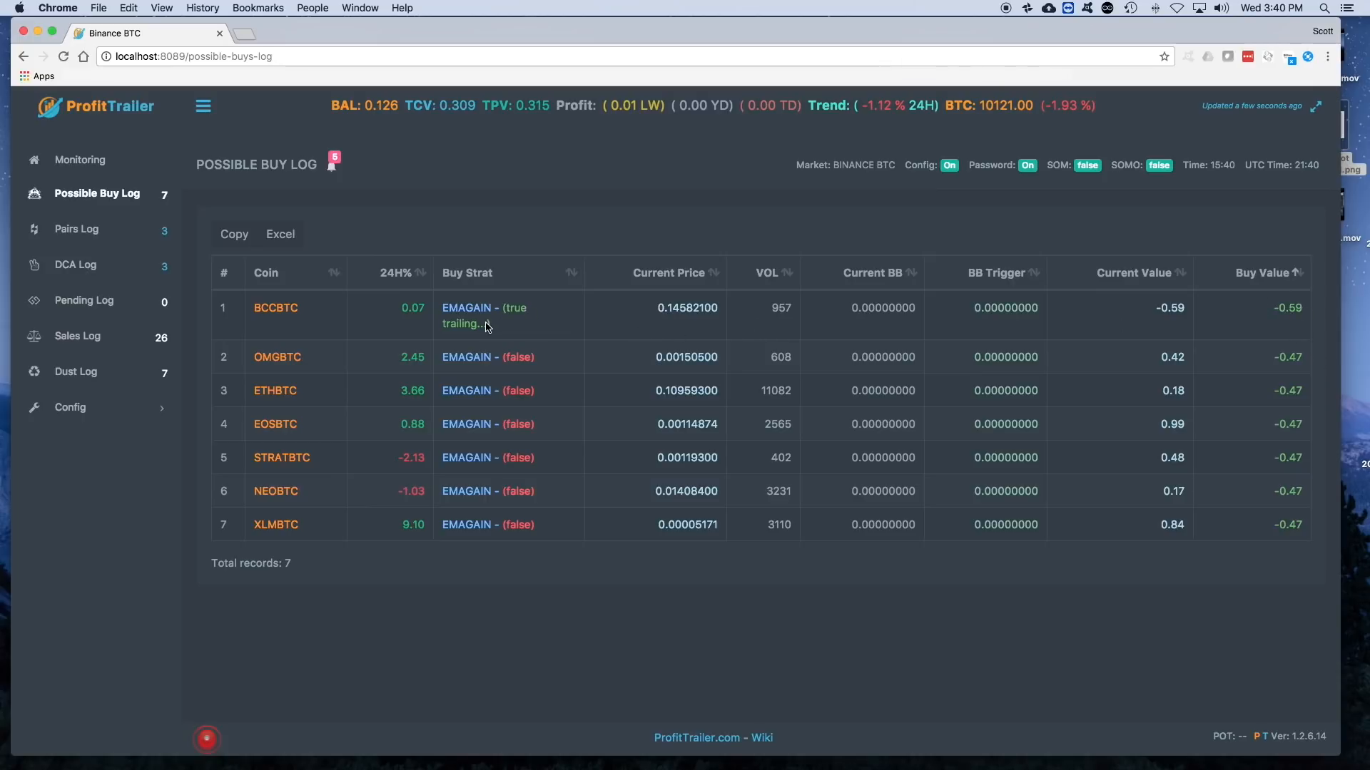
click(279, 311)
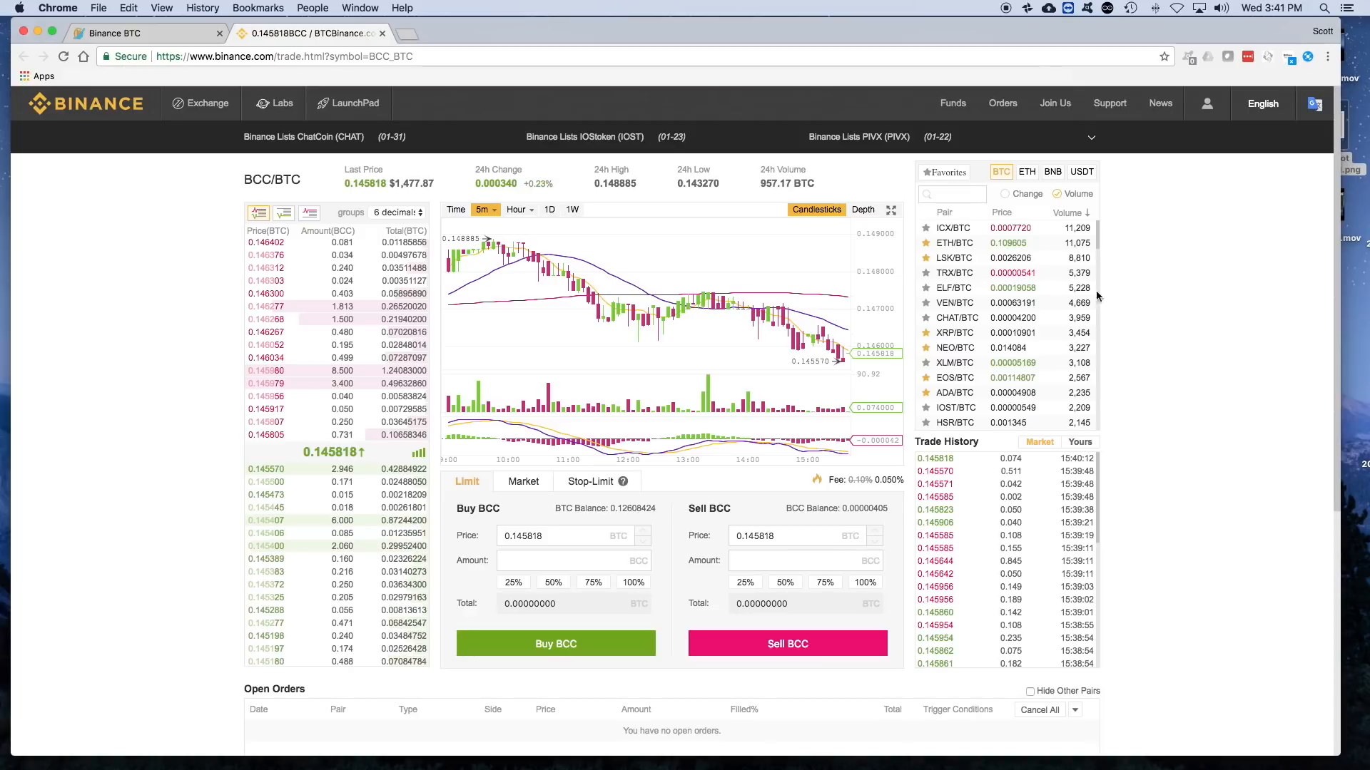
click(182, 33)
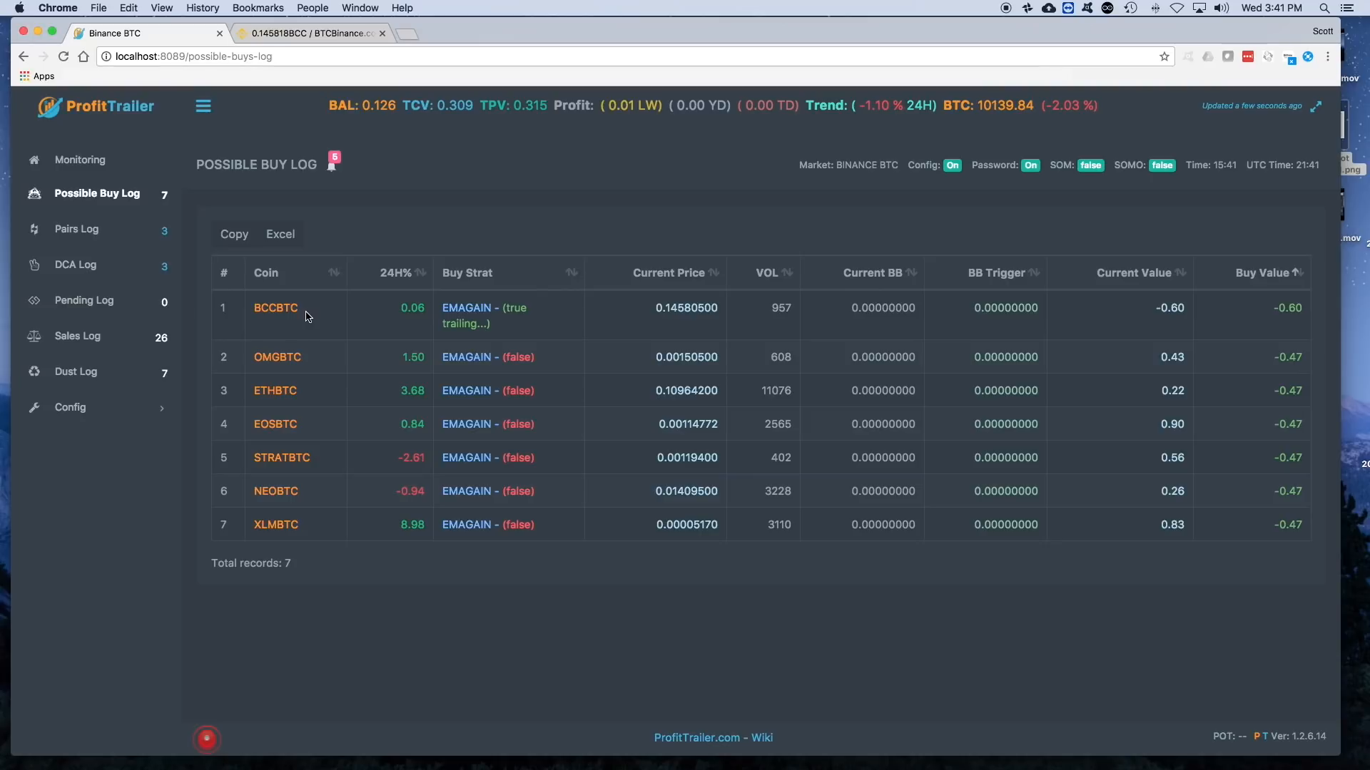
- Move BCCBTC from ALL_enabled_pairs to a commented line directly below it in the Pairs configuration and save the file
click(84, 415)
click(72, 468)
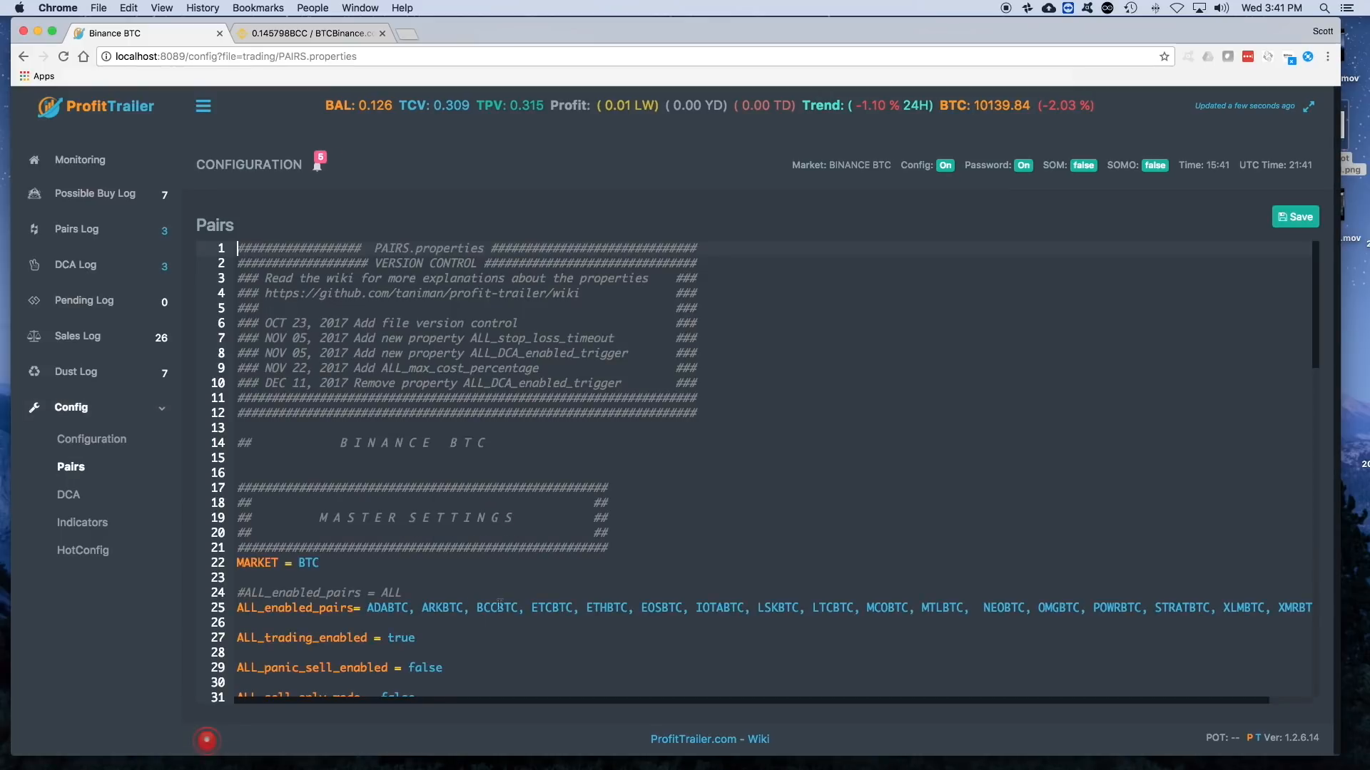
drag(478, 608, 529, 607)
key(super+c)
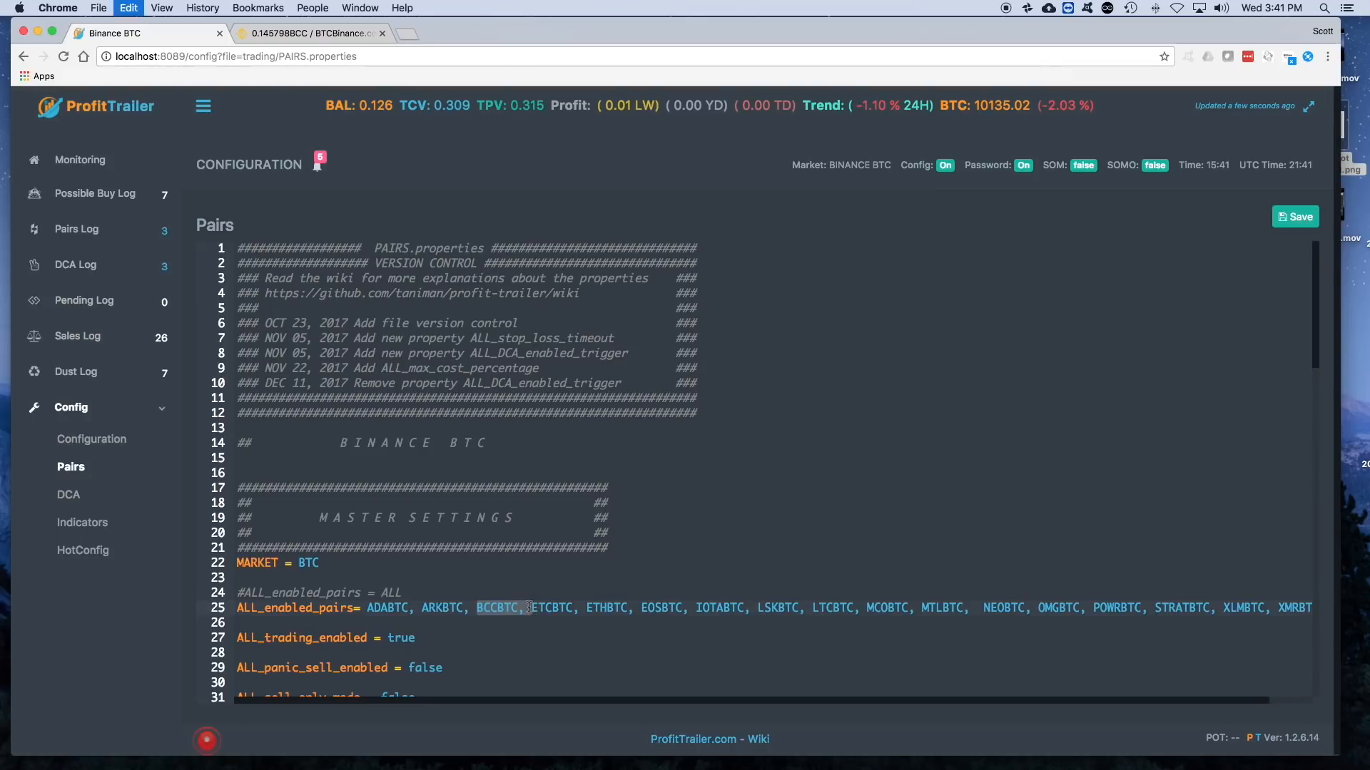
key(BackSpace)
click(462, 623)
text(#)
key(super+v)
key(Return)
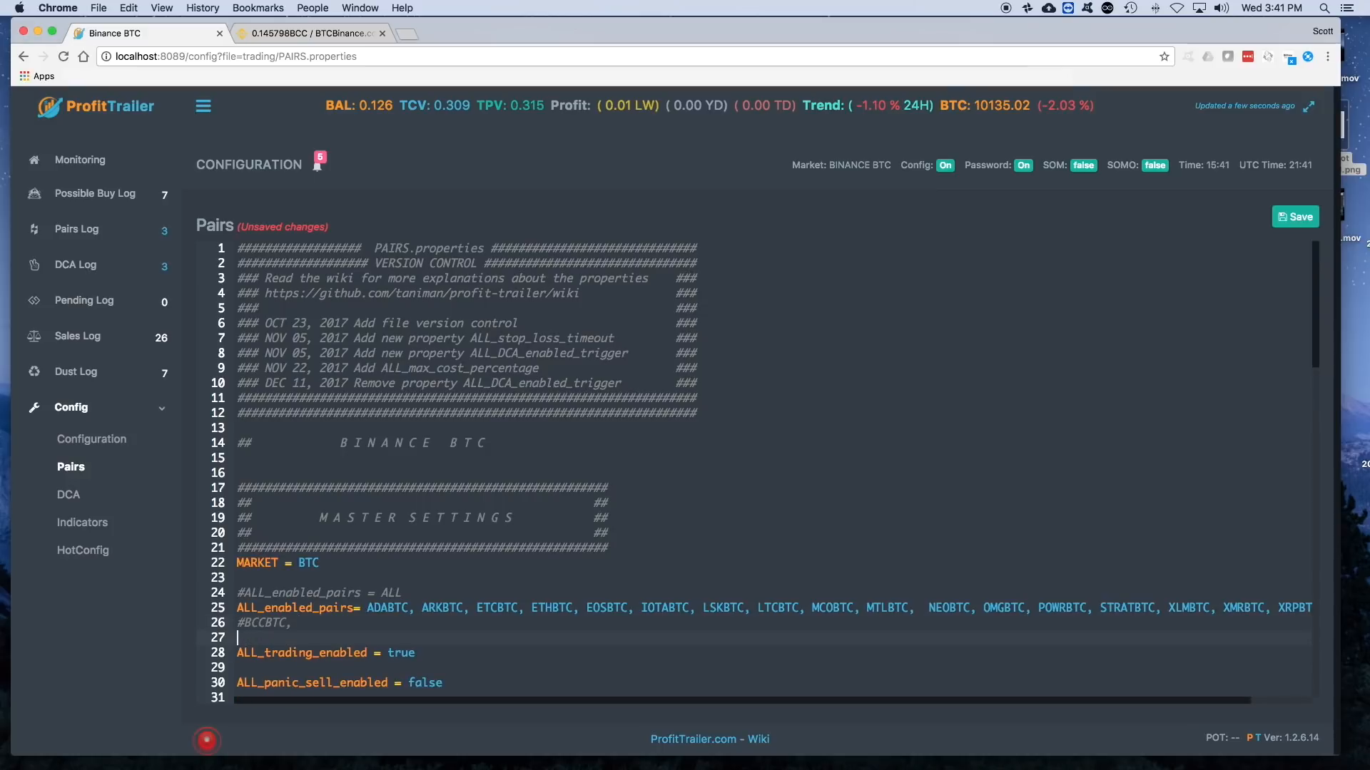
click(1295, 217)
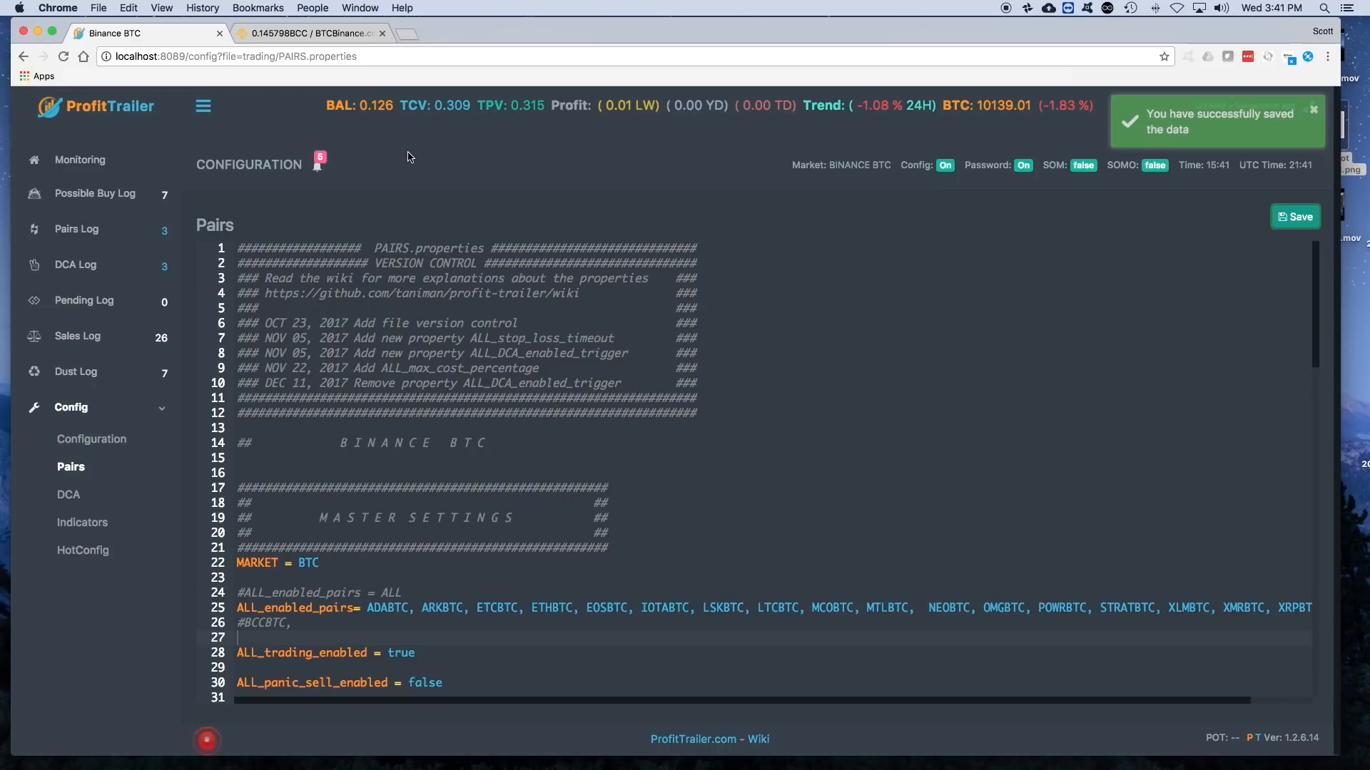
- Look through the other sections of the Pairs configuration and check the coins in the Possible Buy Log
scroll(485, 340, down, 5)
scroll(485, 341, down, 20)
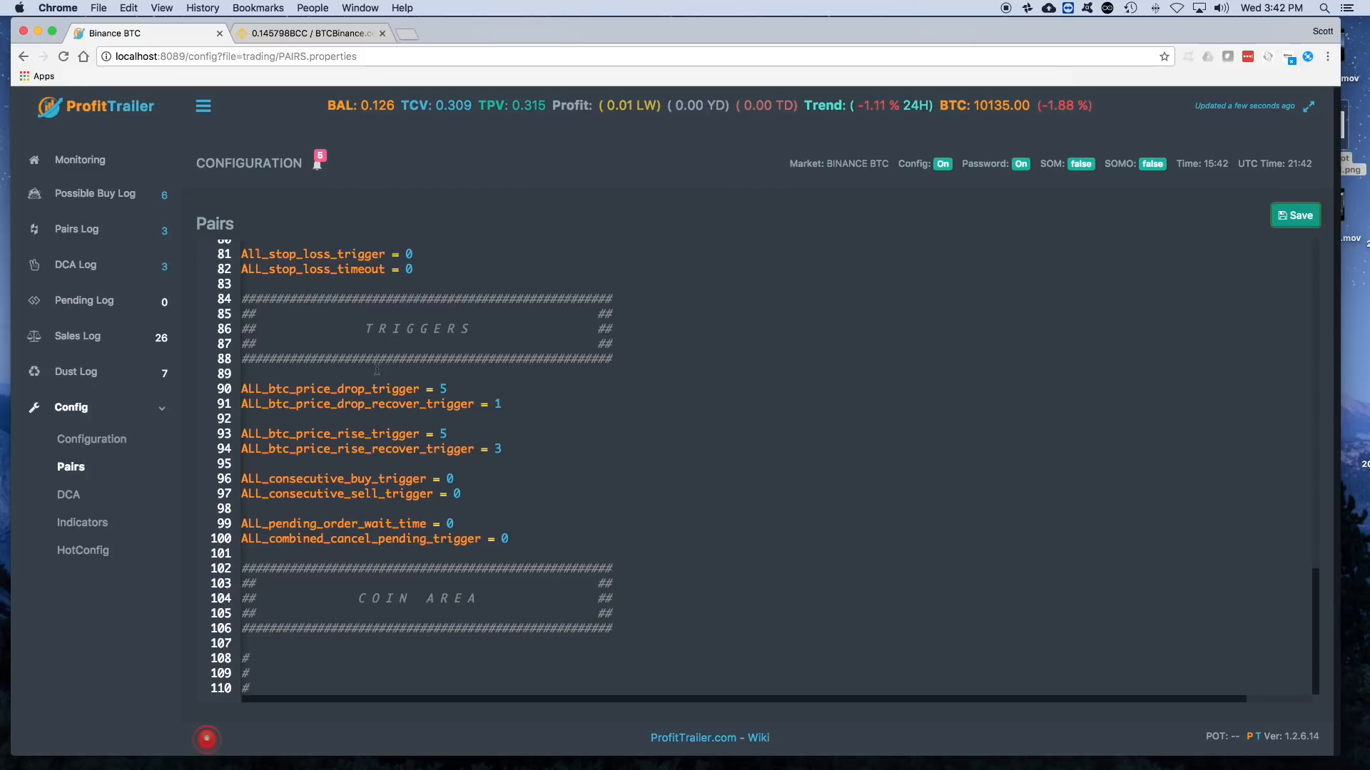
scroll(374, 392, up, 20)
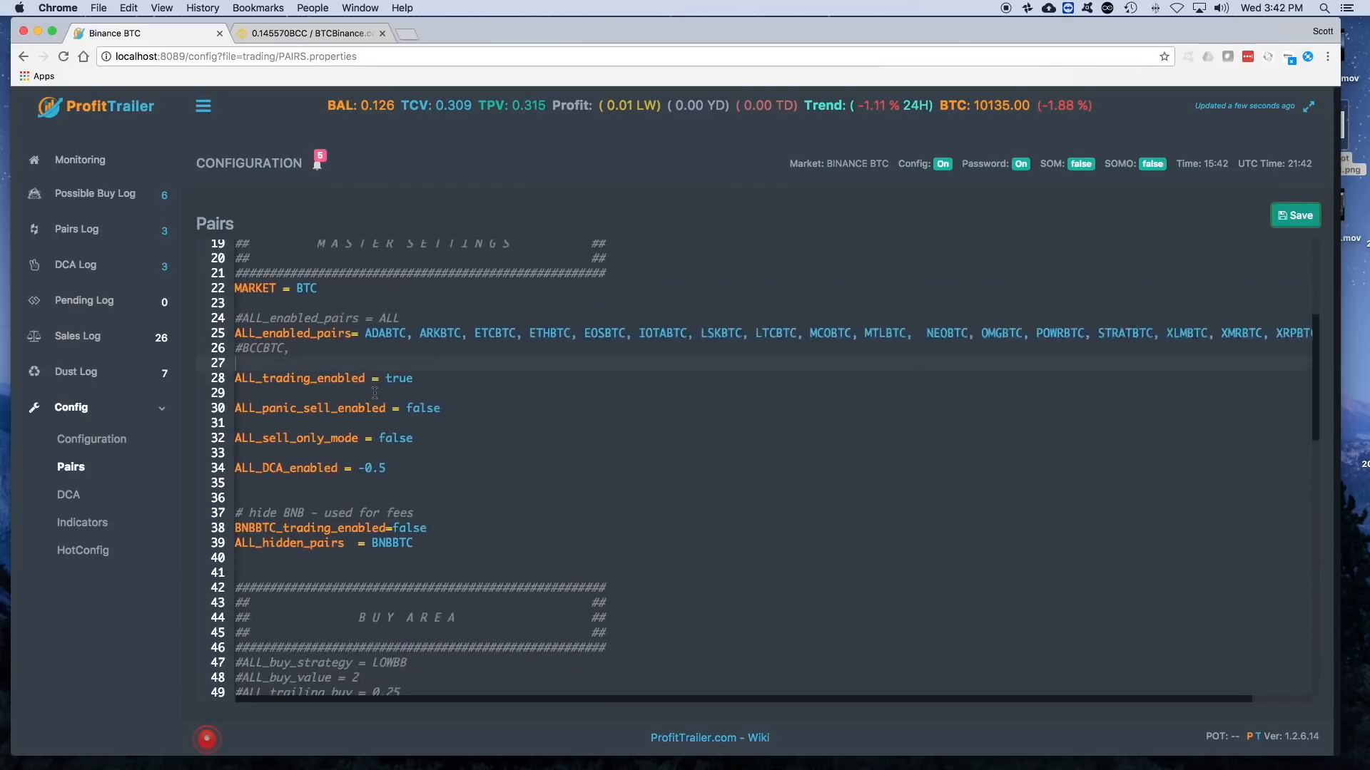
scroll(375, 391, down, 5)
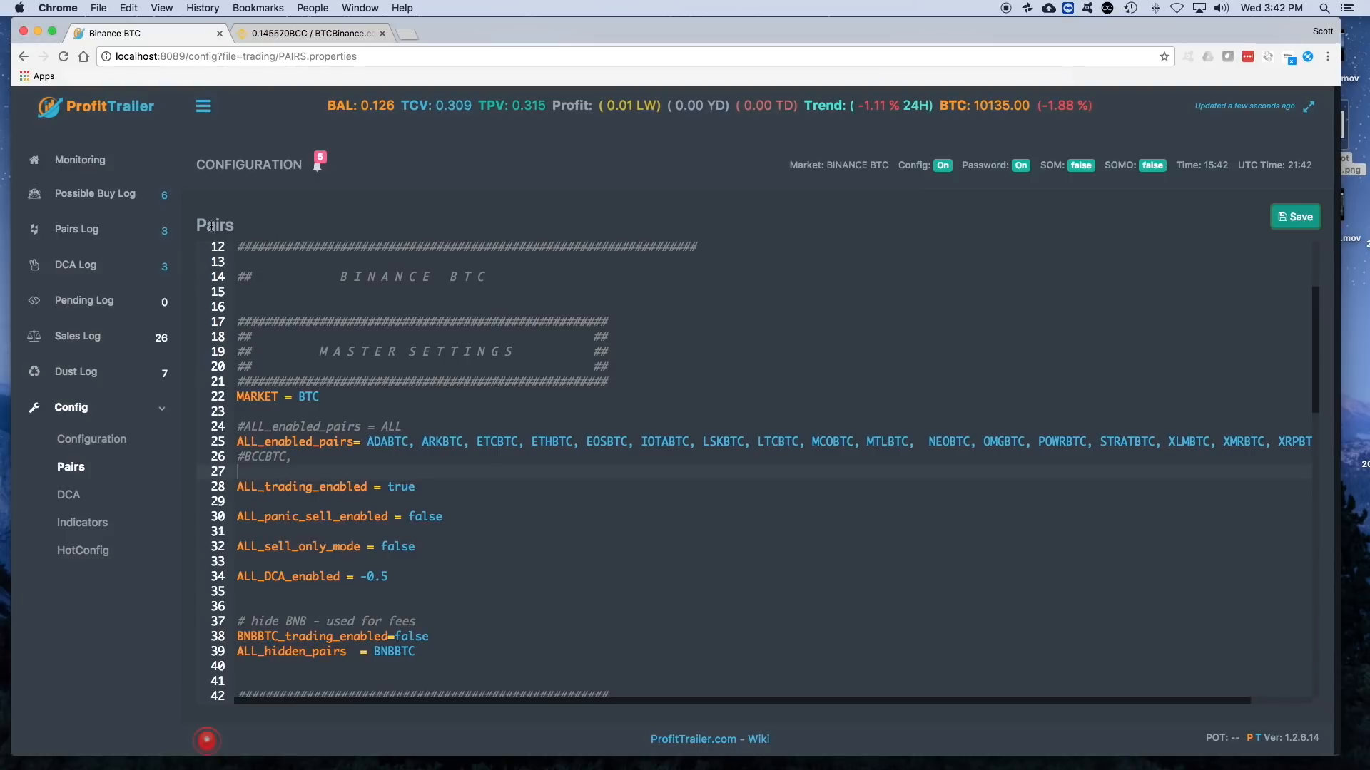
click(79, 193)
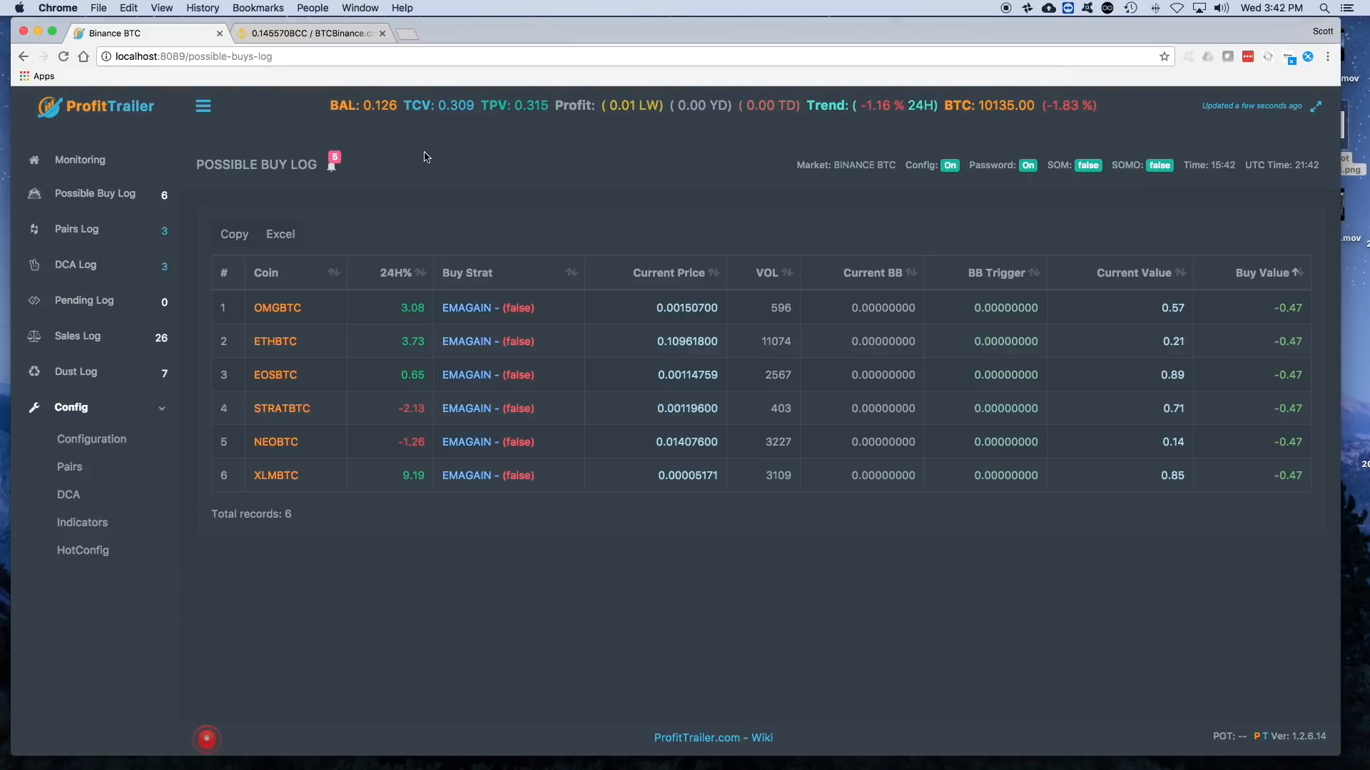
- Switch to the pairs.properties wiki page and jump to its Possible Buy Log Settings section
key(ctrl+Up)
click(1039, 51)
scroll(847, 333, up, 15)
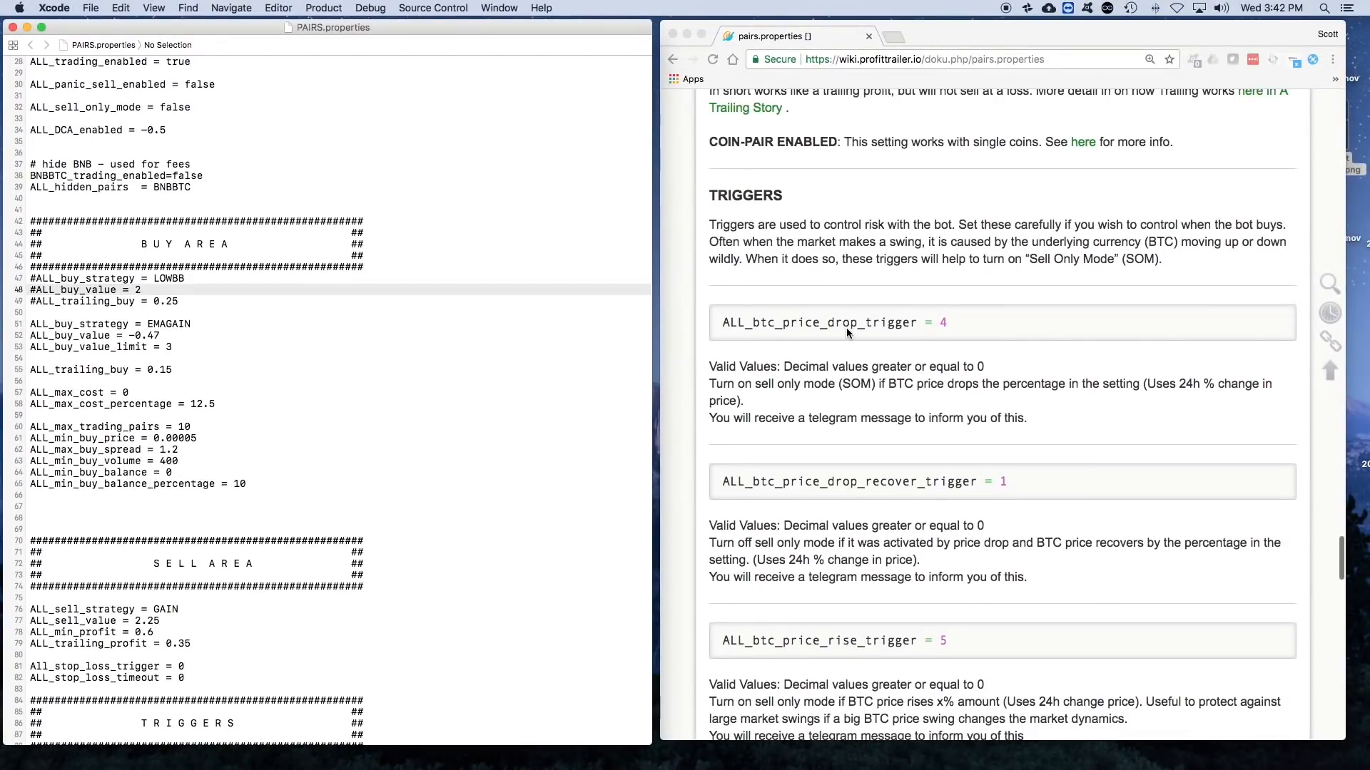
scroll(847, 333, up, 20)
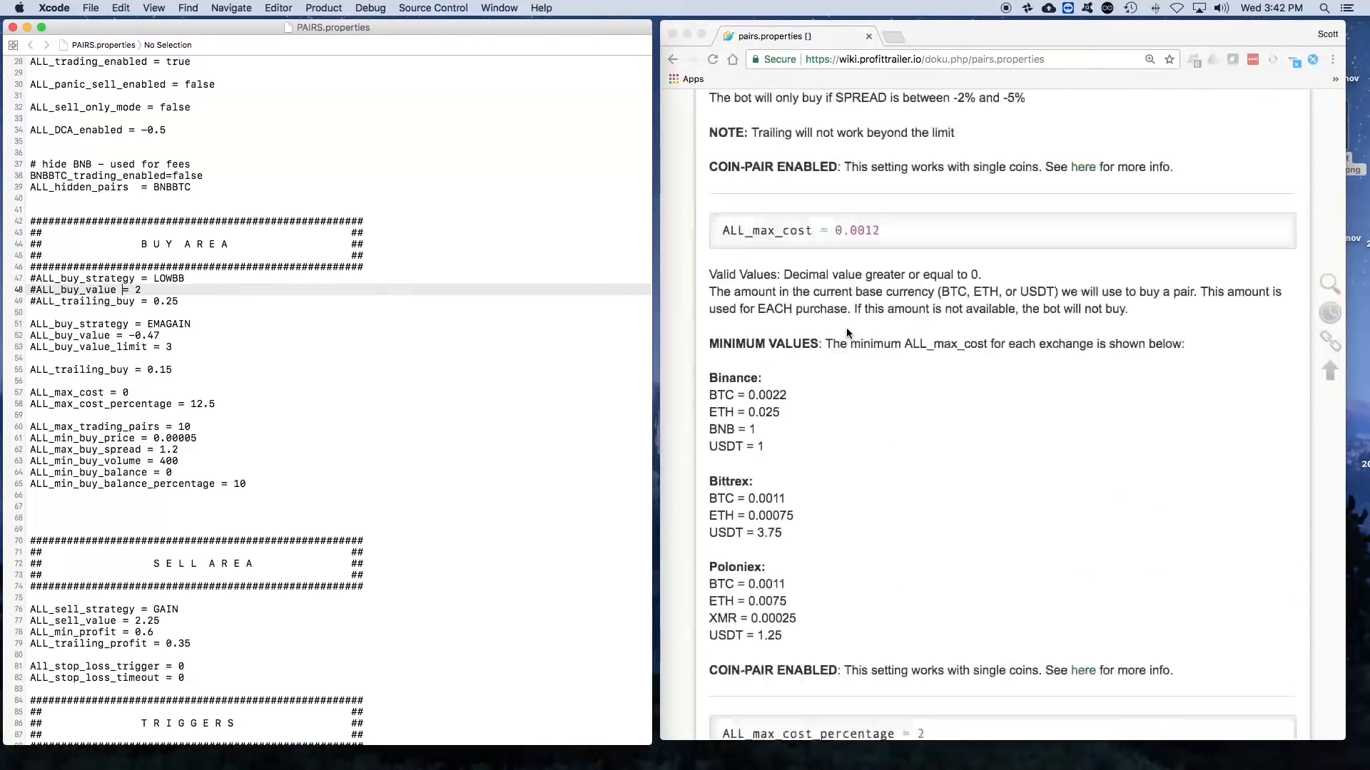
scroll(847, 333, down, 15)
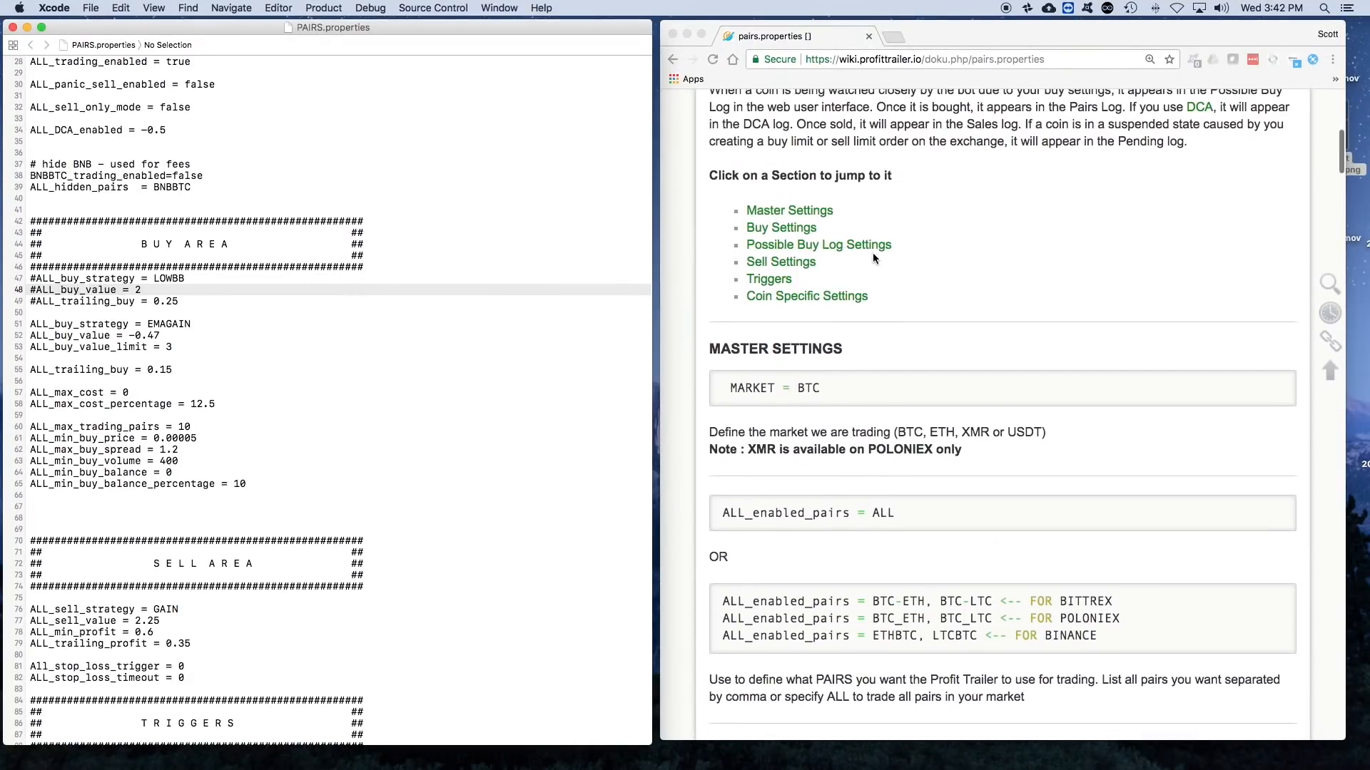
click(782, 246)
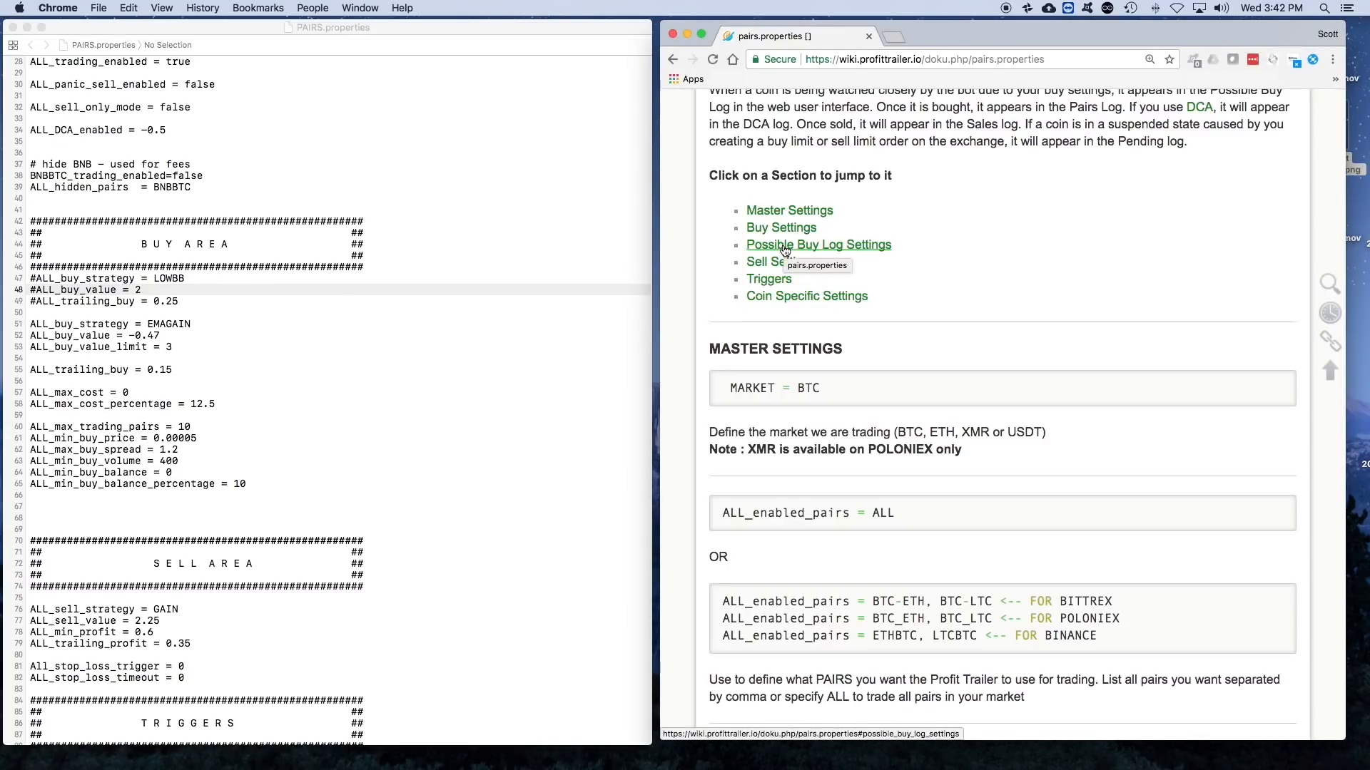
- Jump to the wiki's Possible Buy Log Settings and read the ALL_max_trading_pairs, ALL_min_buy_price and ALL_max_buy_spread entries
click(785, 248)
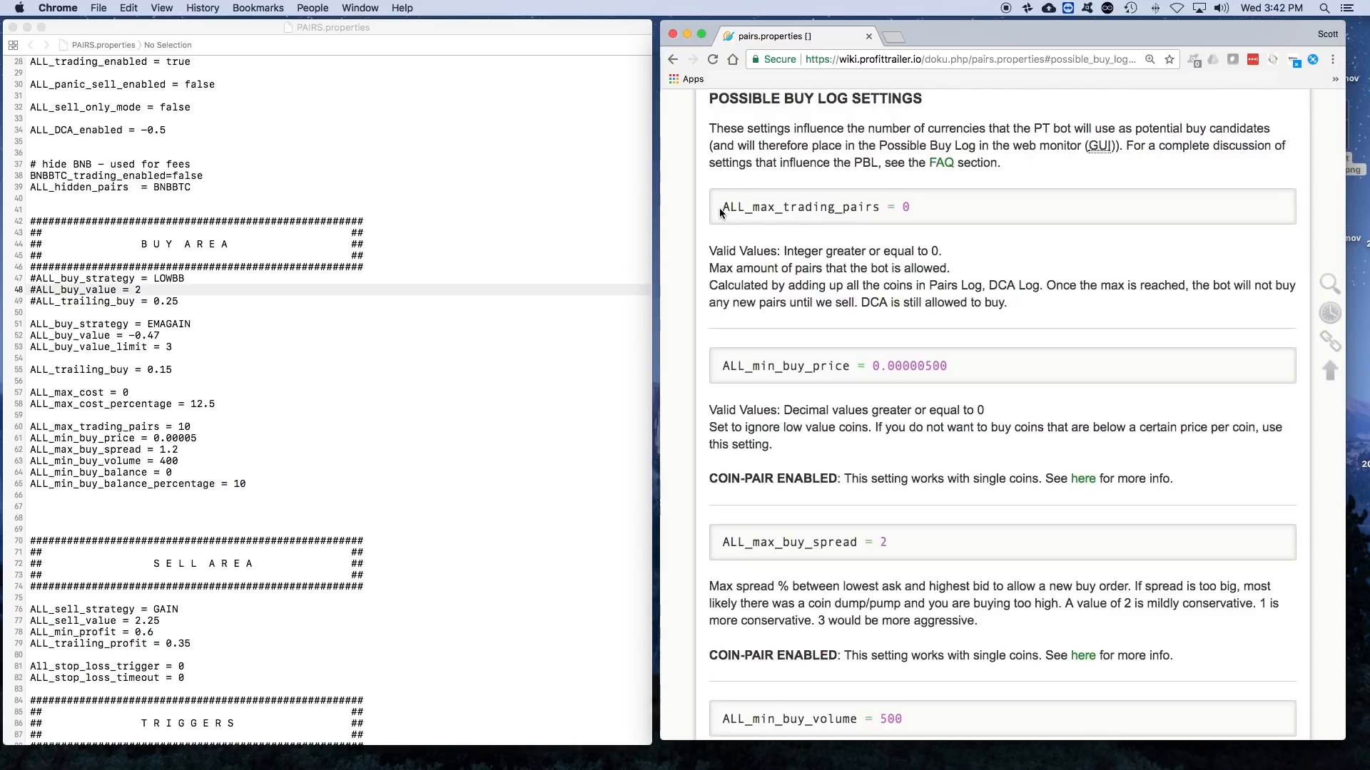
drag(923, 206, 724, 206)
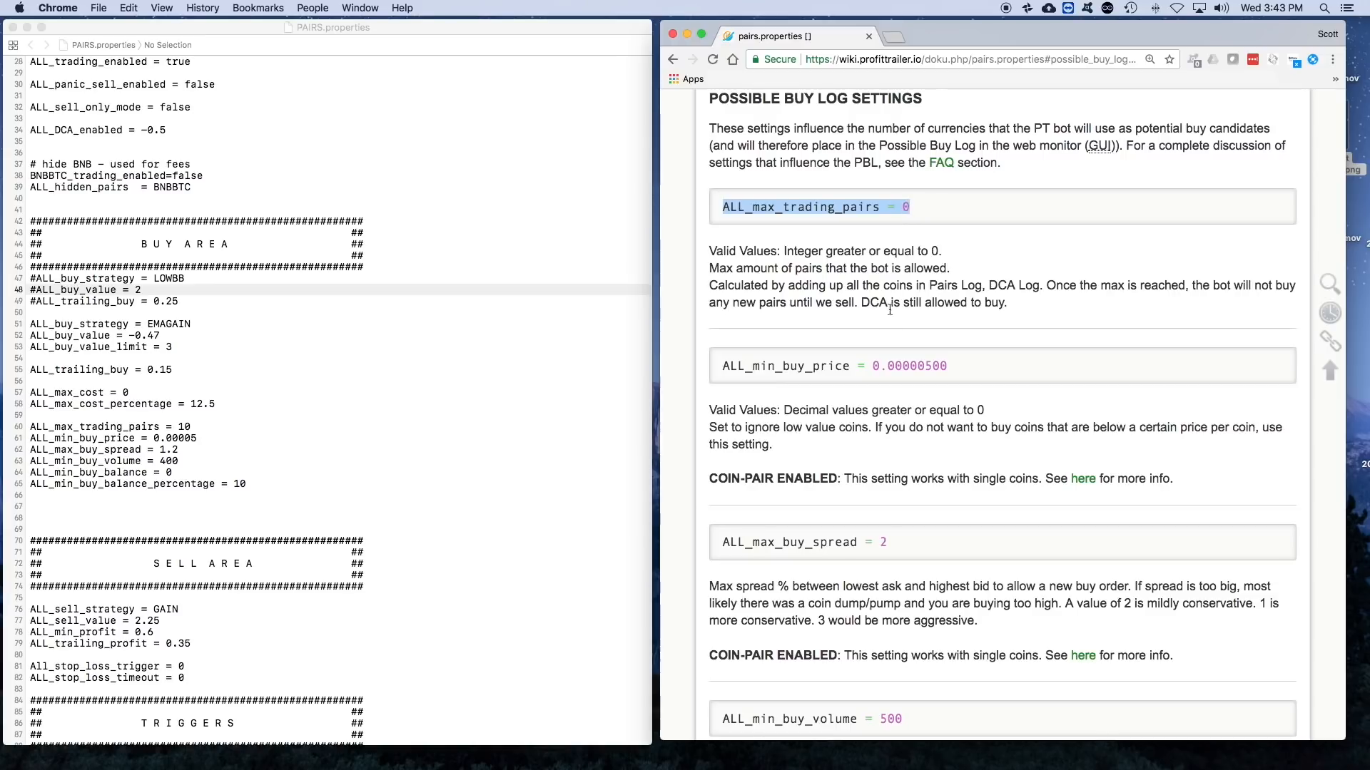
scroll(836, 314, down, 2)
scroll(838, 317, down, 1)
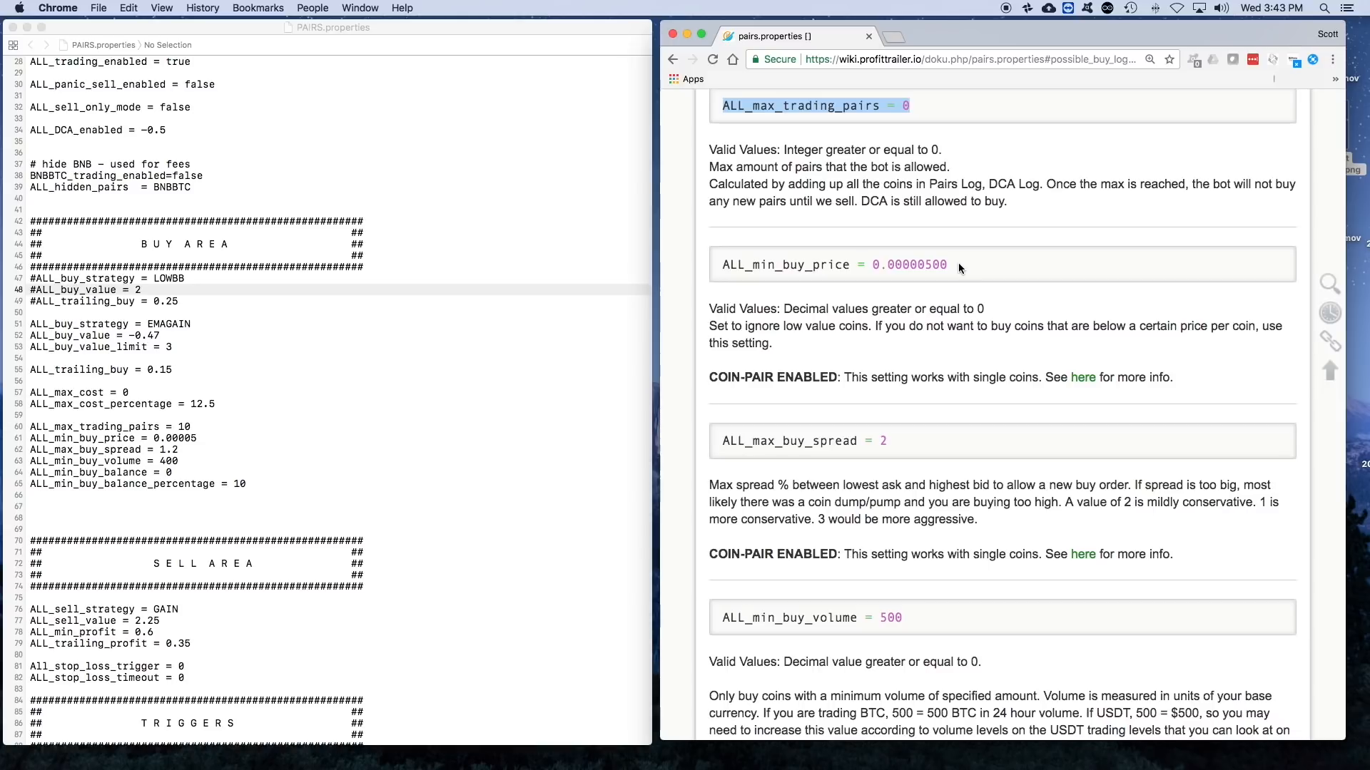
scroll(960, 268, down, 5)
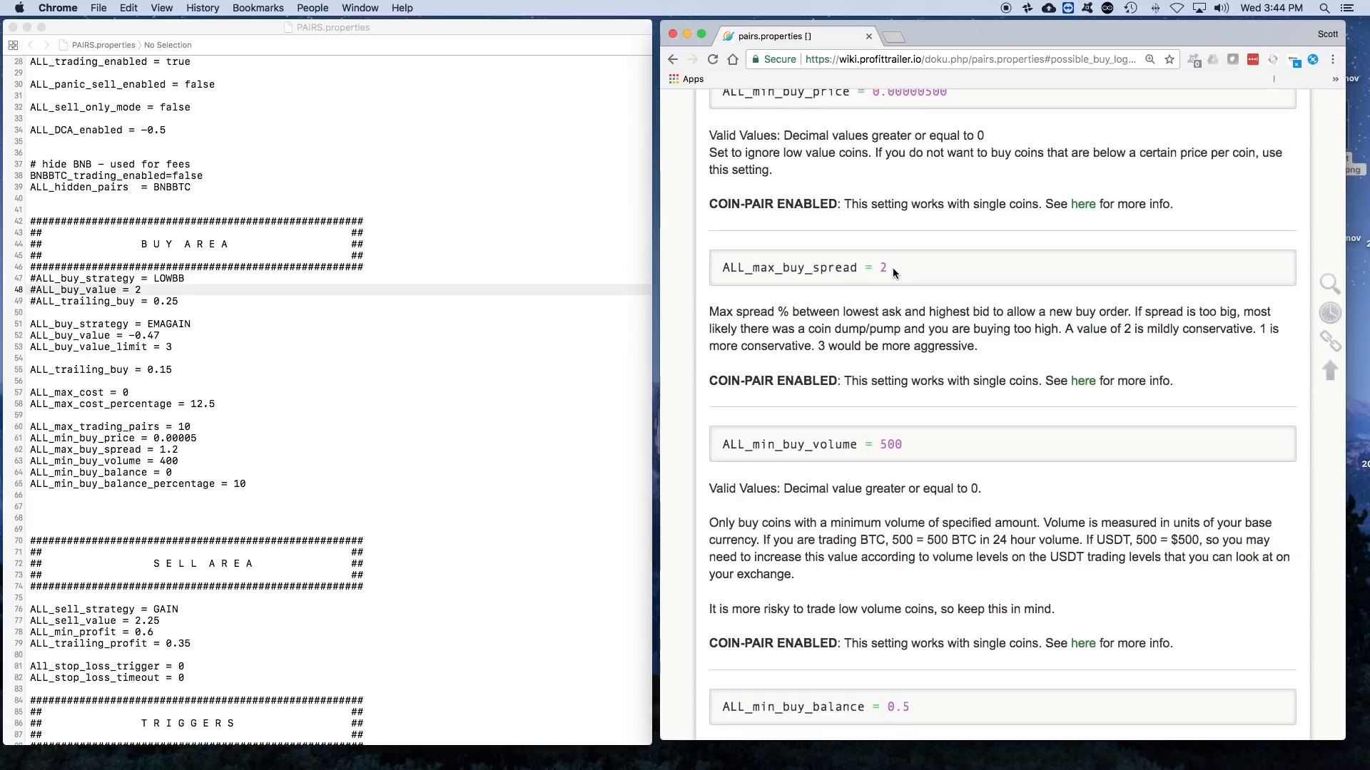
scroll(893, 267, down, 5)
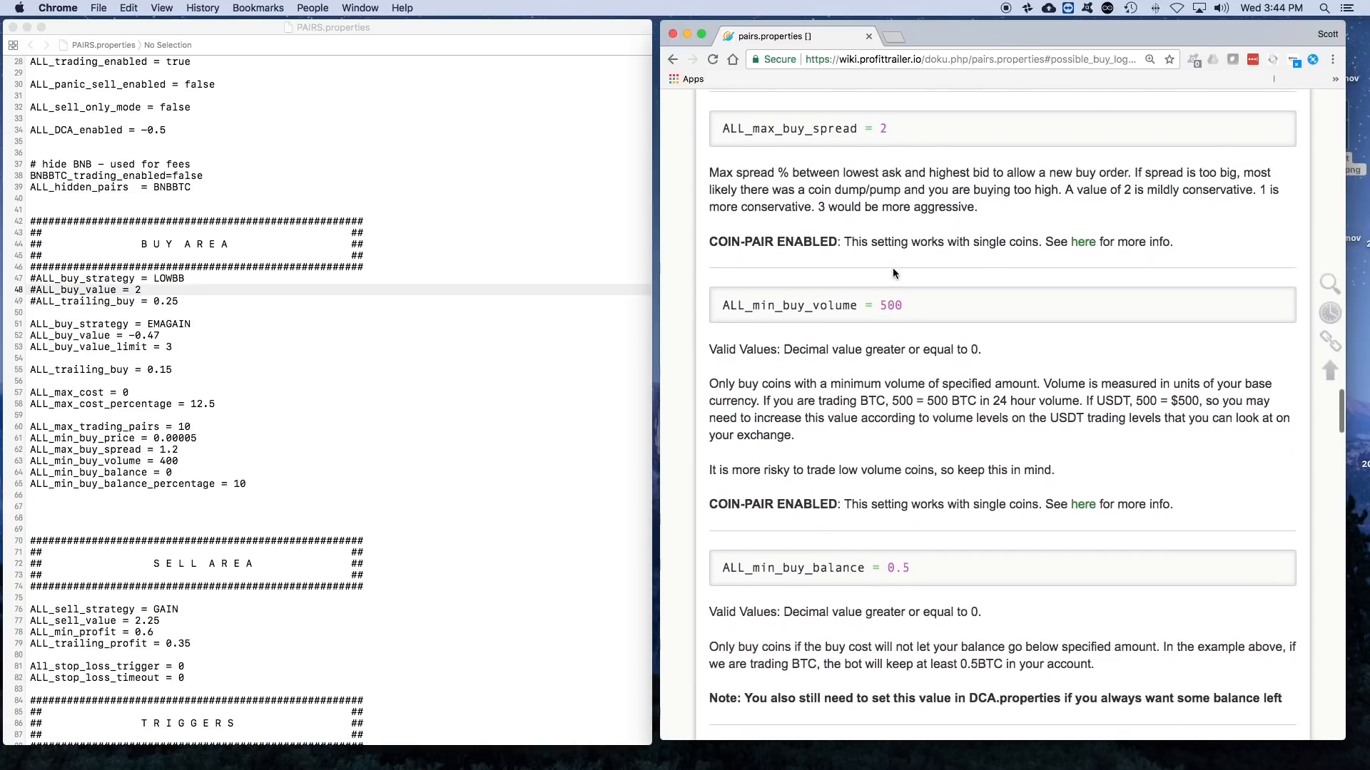
- Read the ALL_min_buy_volume entry and its explanation of base-currency trading volume
scroll(893, 273, down, 1)
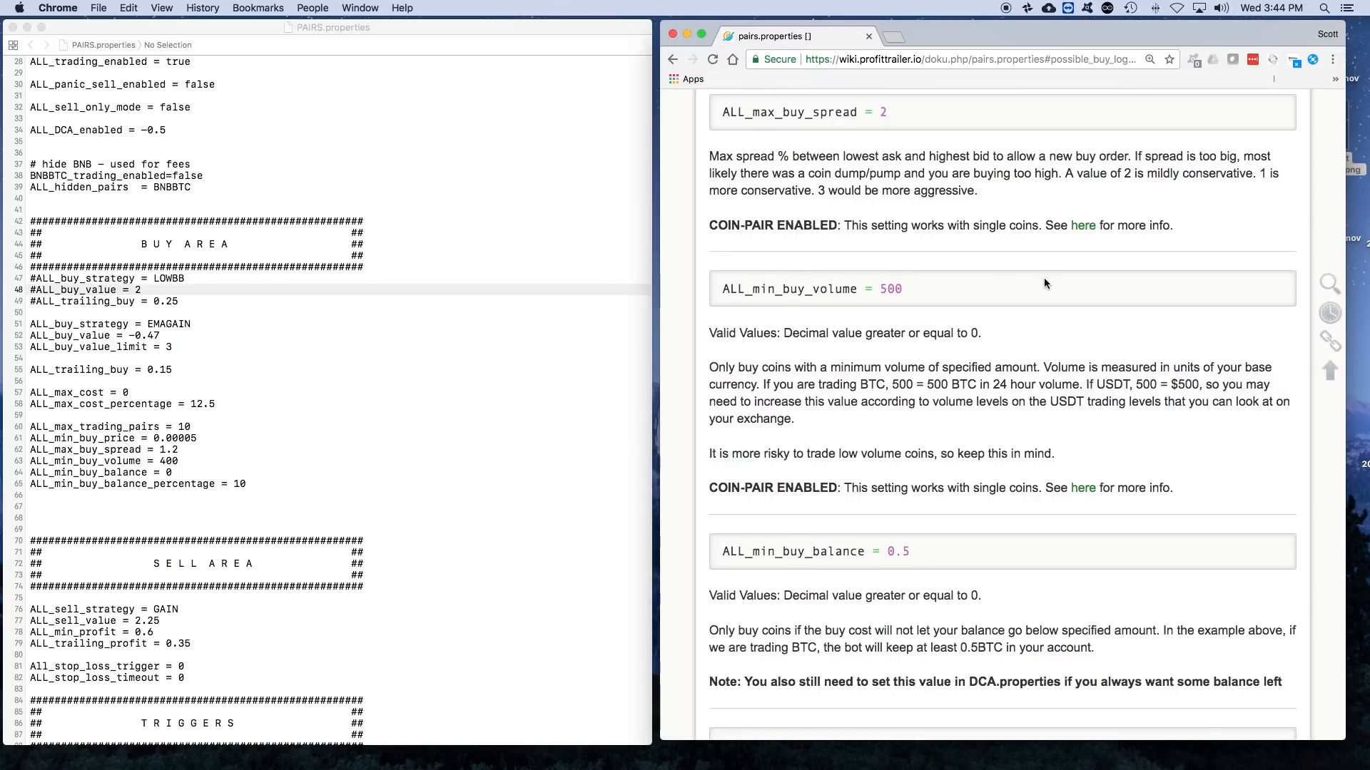
scroll(1043, 277, down, 3)
scroll(1045, 283, up, 2)
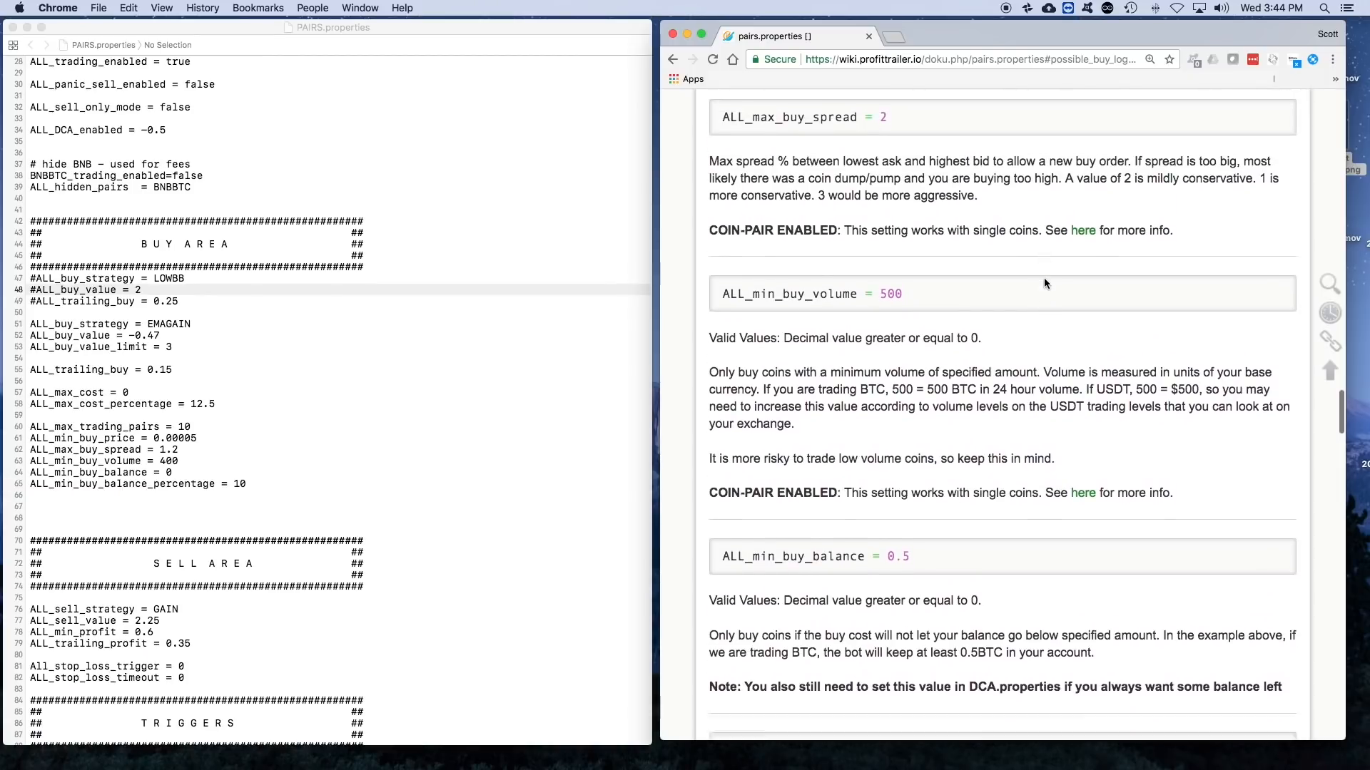
scroll(1045, 283, down, 2)
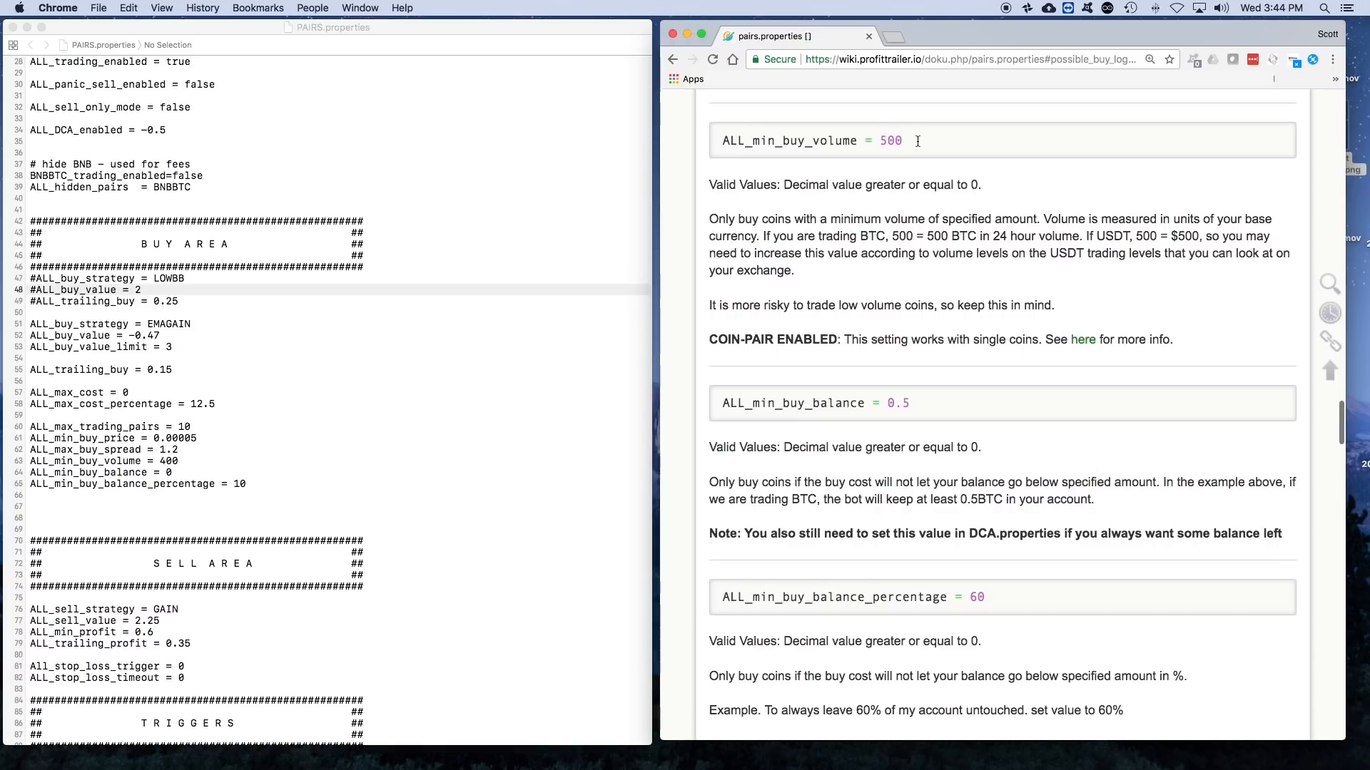
double_click(890, 140)
scroll(904, 137, up, 1)
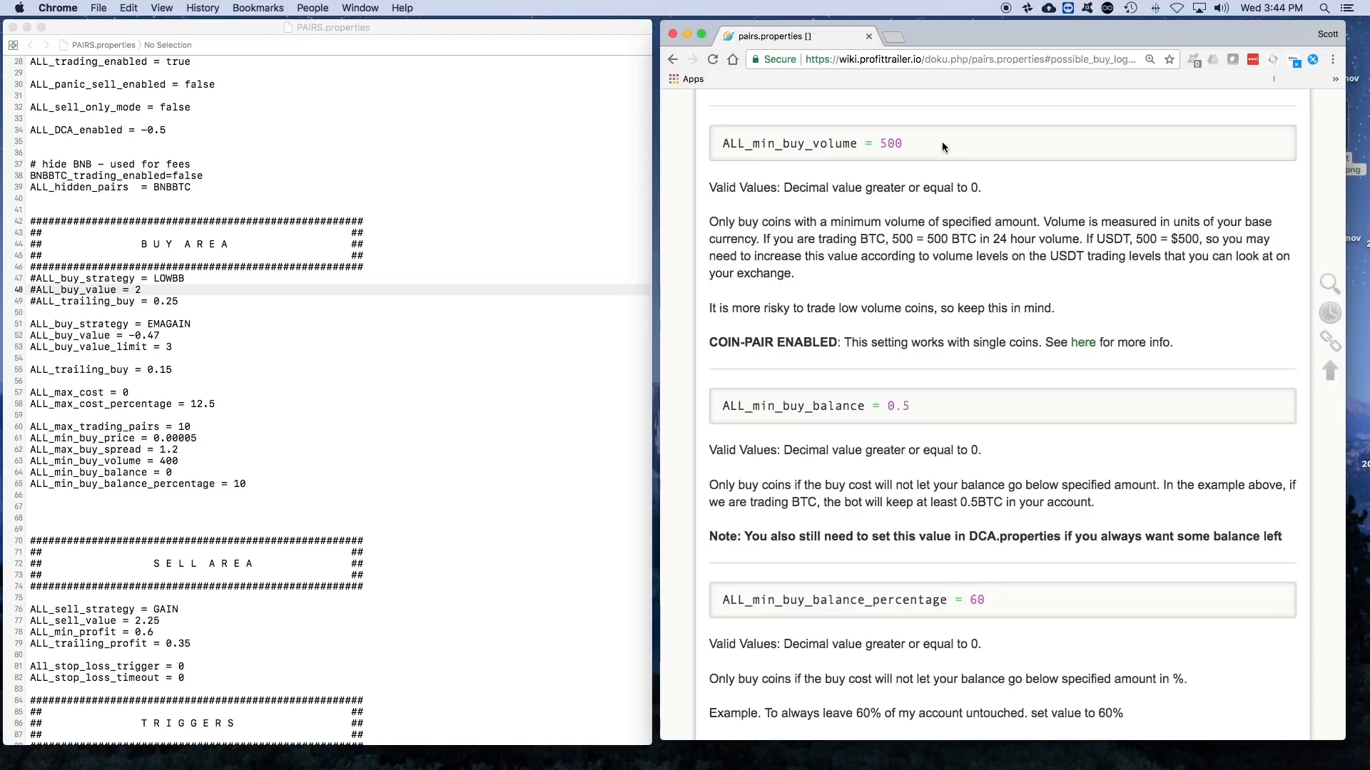
scroll(937, 159, down, 1)
scroll(938, 158, up, 2)
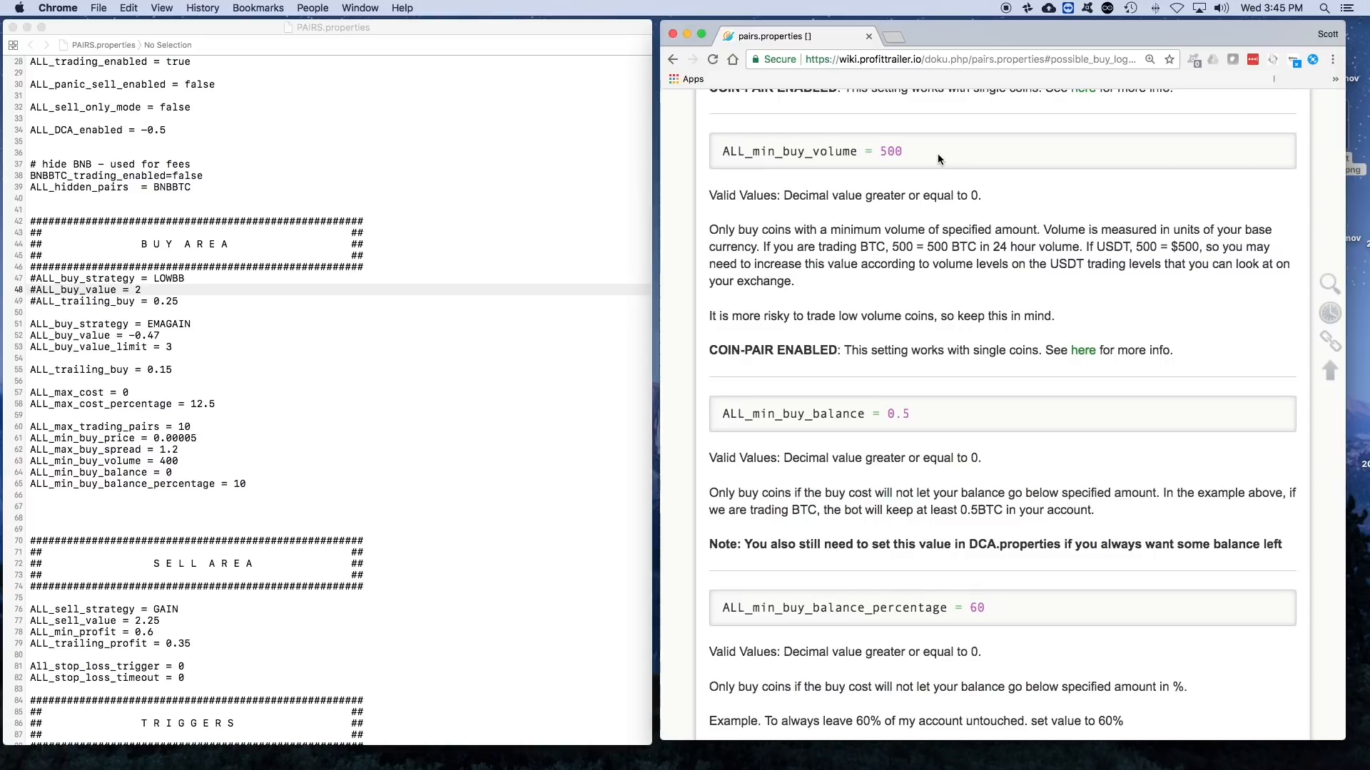
- Read the ALL_min_buy_balance and ALL_min_buy_balance_percentage entries, highlighting the explanation of the minimum balance
scroll(935, 187, down, 5)
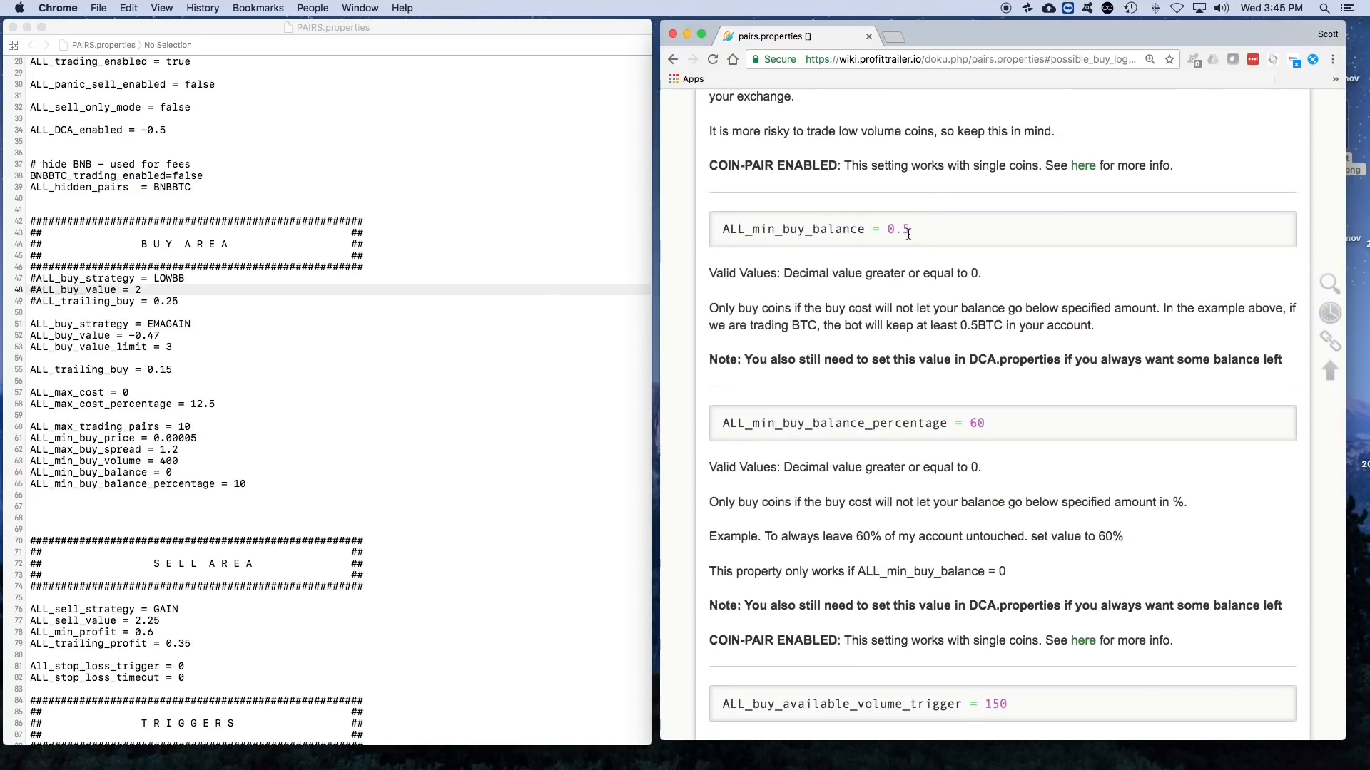
scroll(914, 238, down, 2)
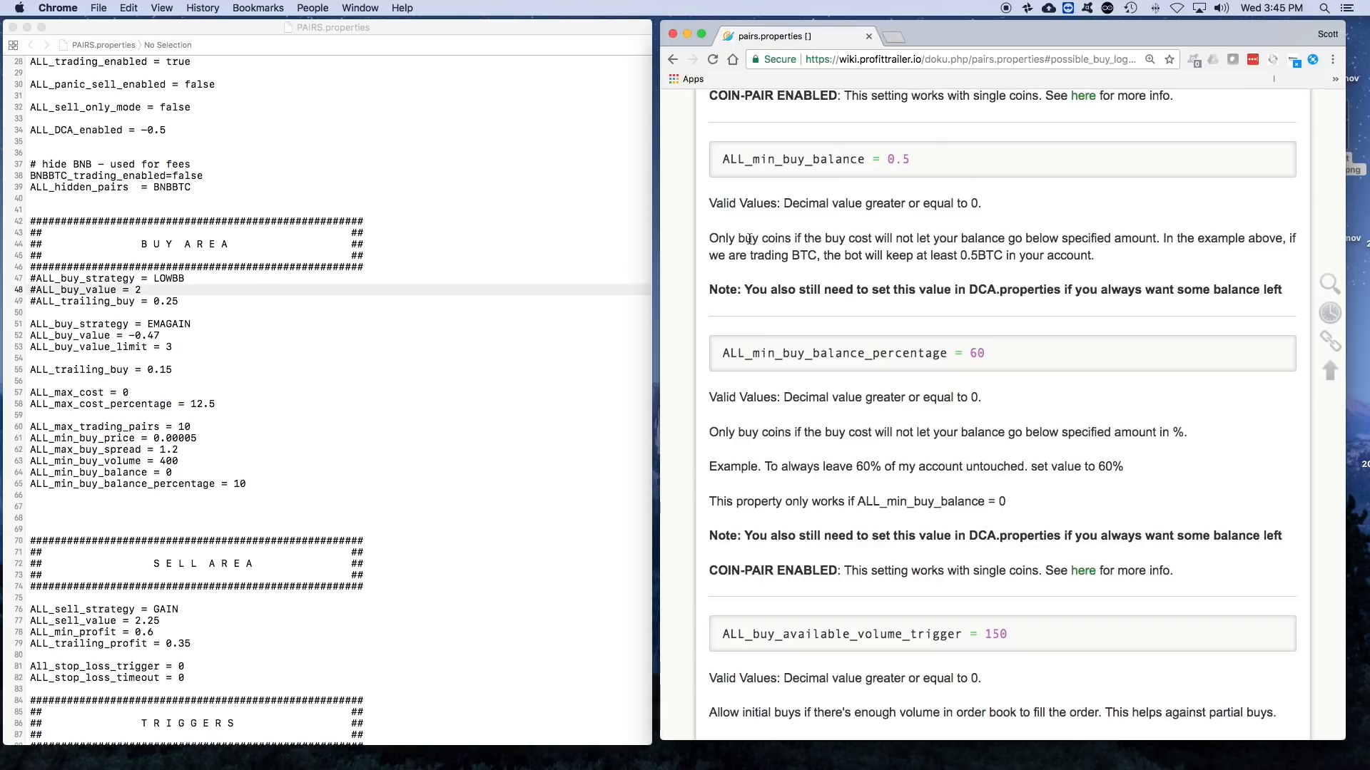
drag(709, 238, 1102, 259)
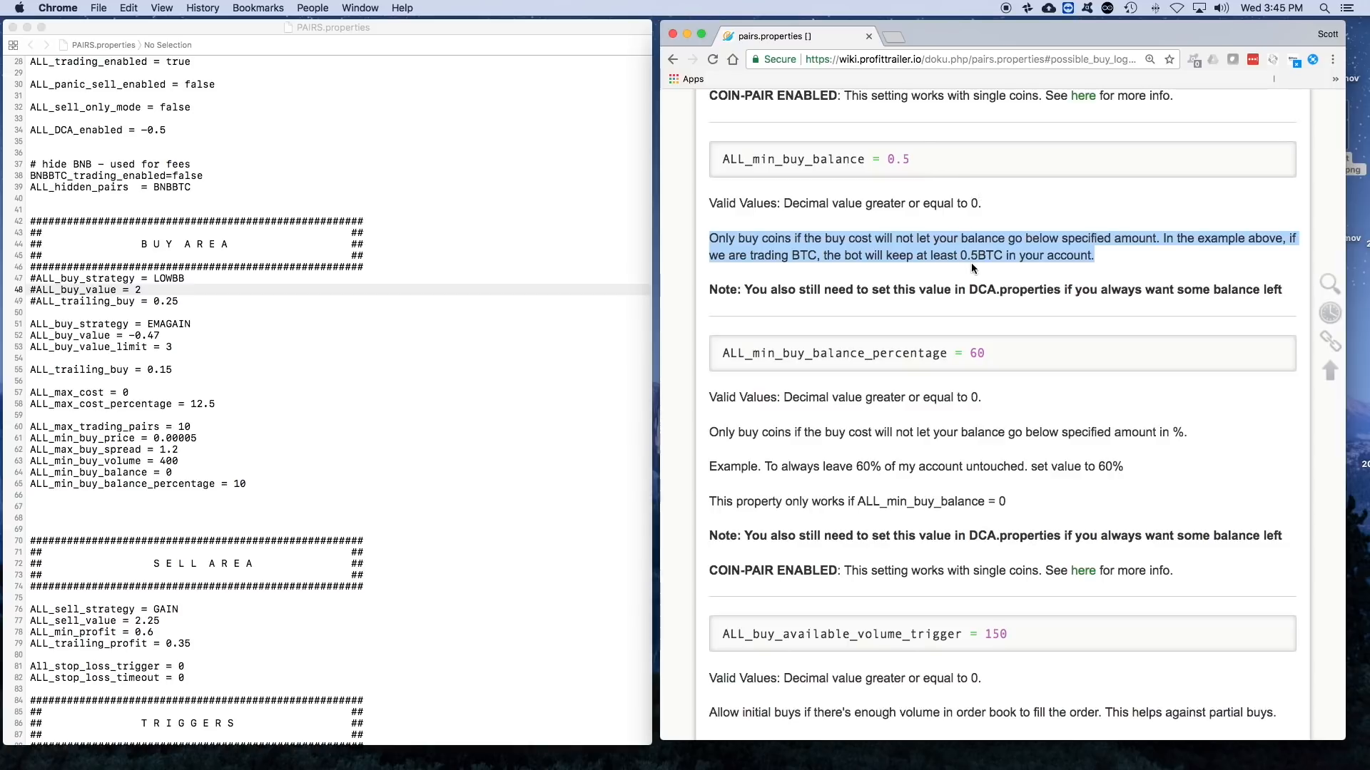
click(1106, 253)
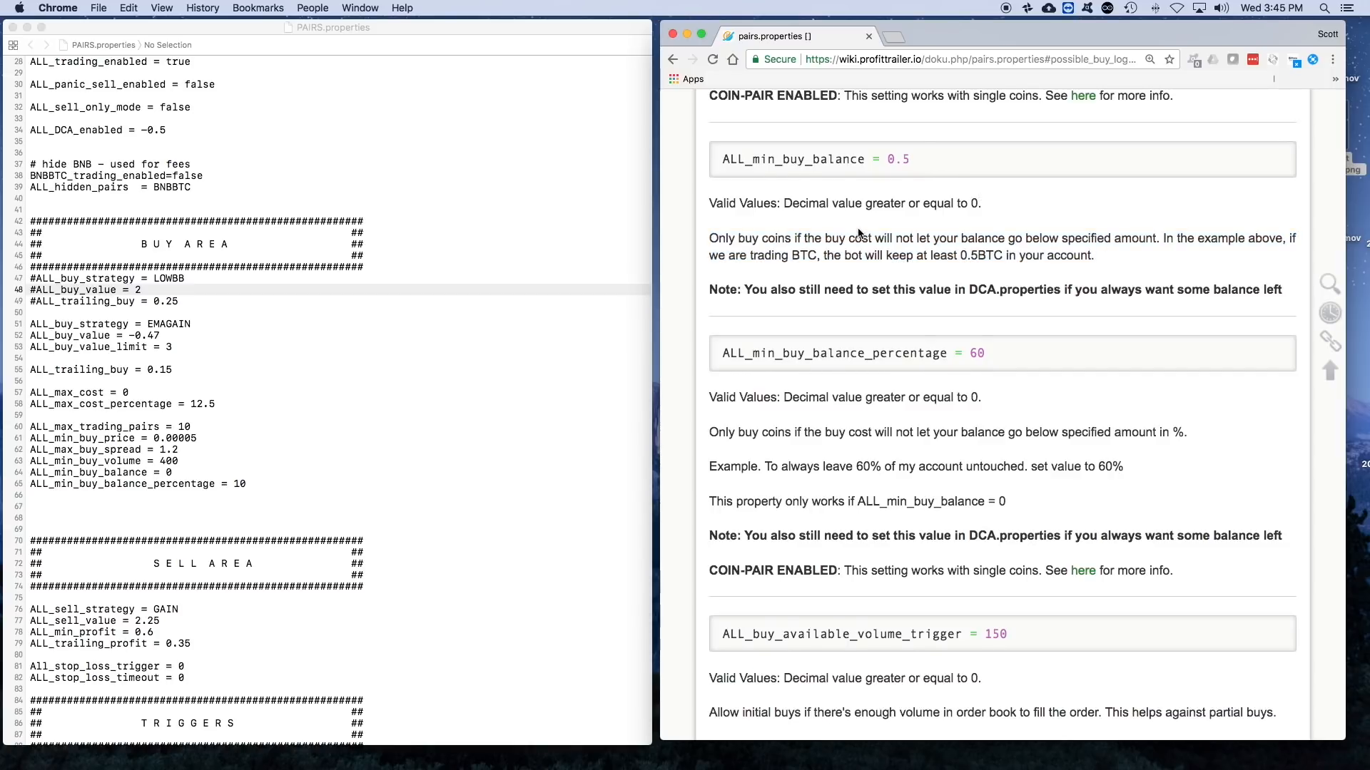
scroll(859, 233, down, 4)
scroll(858, 228, down, 3)
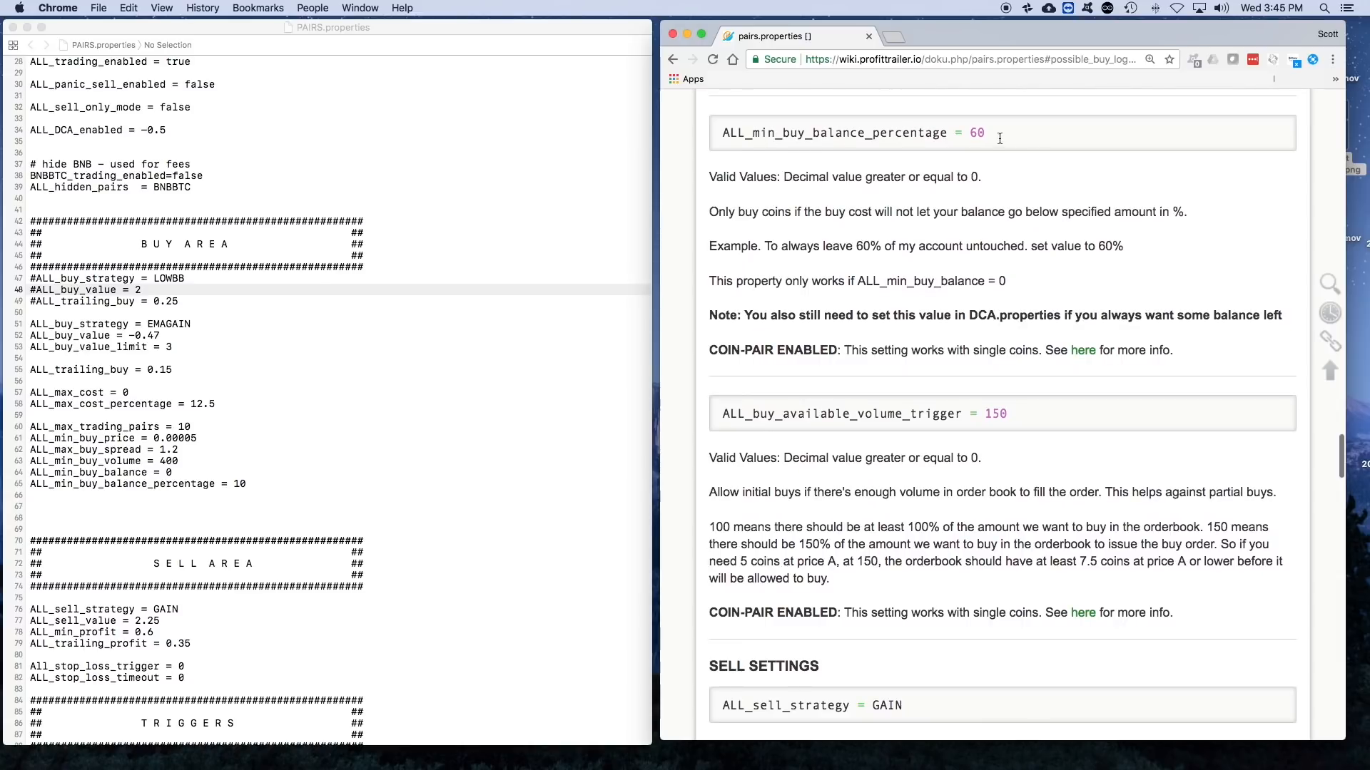
scroll(794, 188, down, 1)
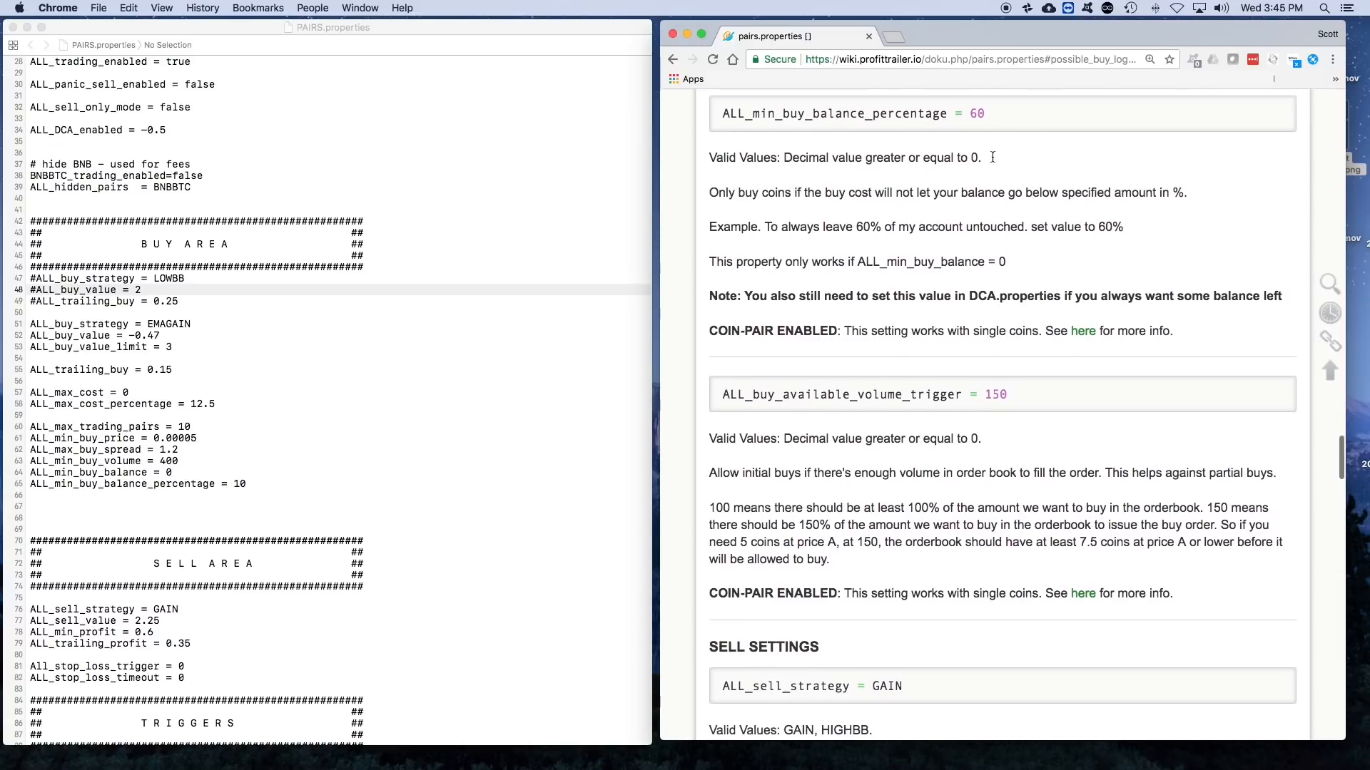
scroll(995, 215, up, 8)
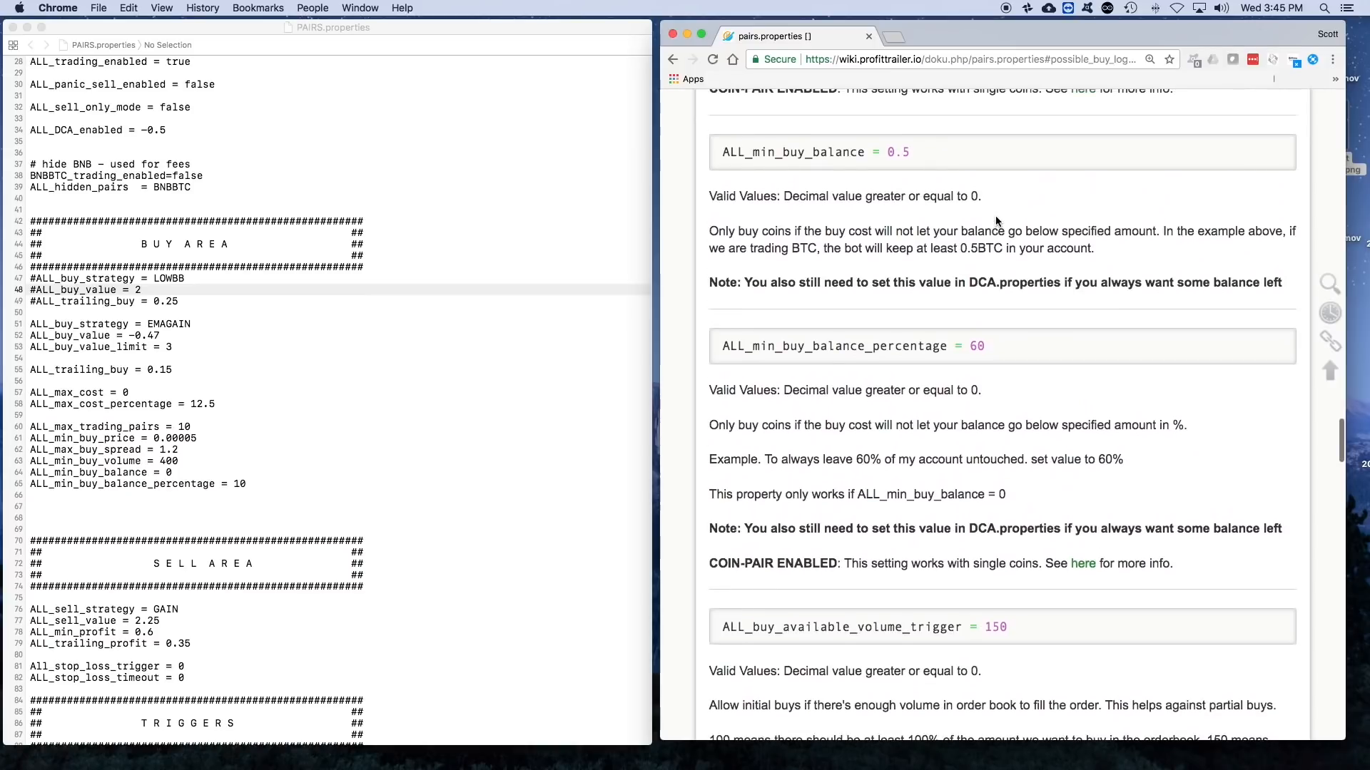
- Read the ALL_buy_available_volume_trigger entry, rechecking the volume and balance entries above it, and continue to the start of Sell Settings
scroll(942, 389, down, 14)
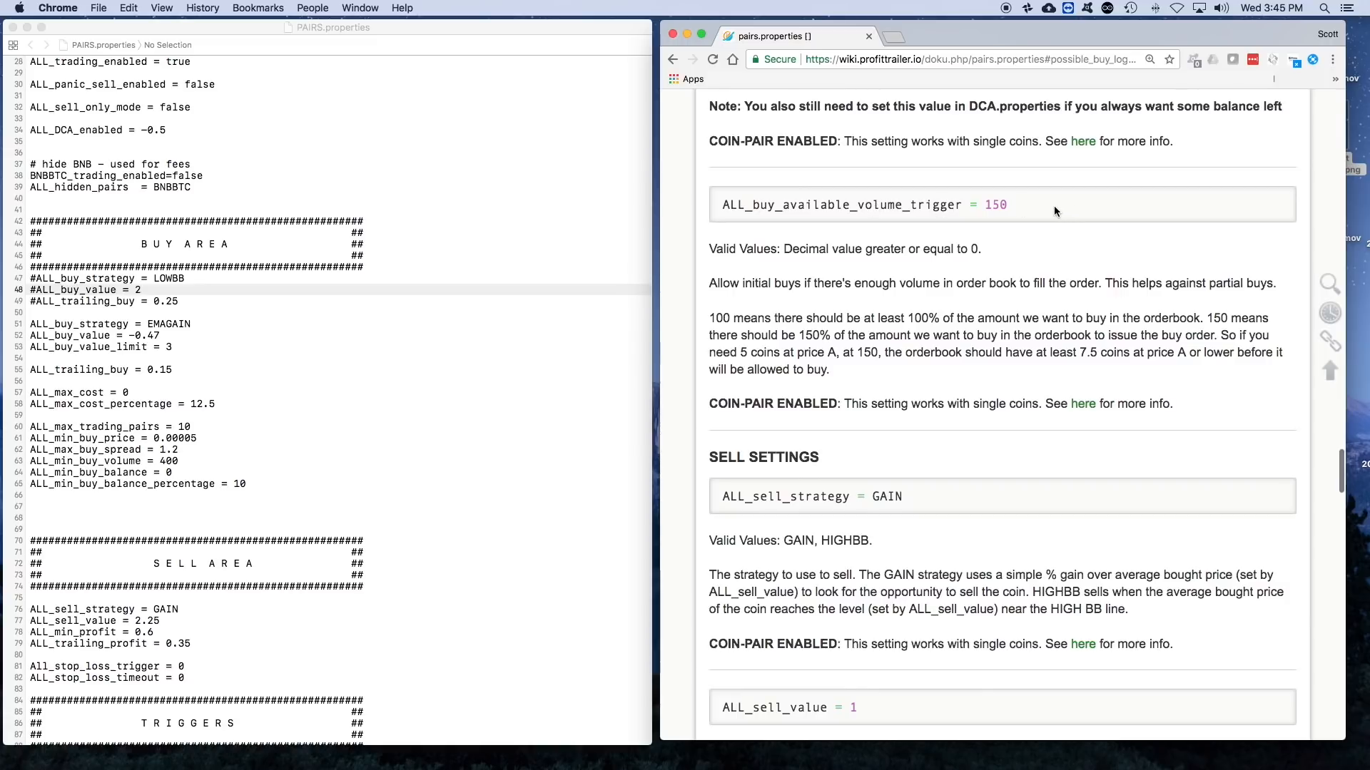
scroll(970, 306, down, 3)
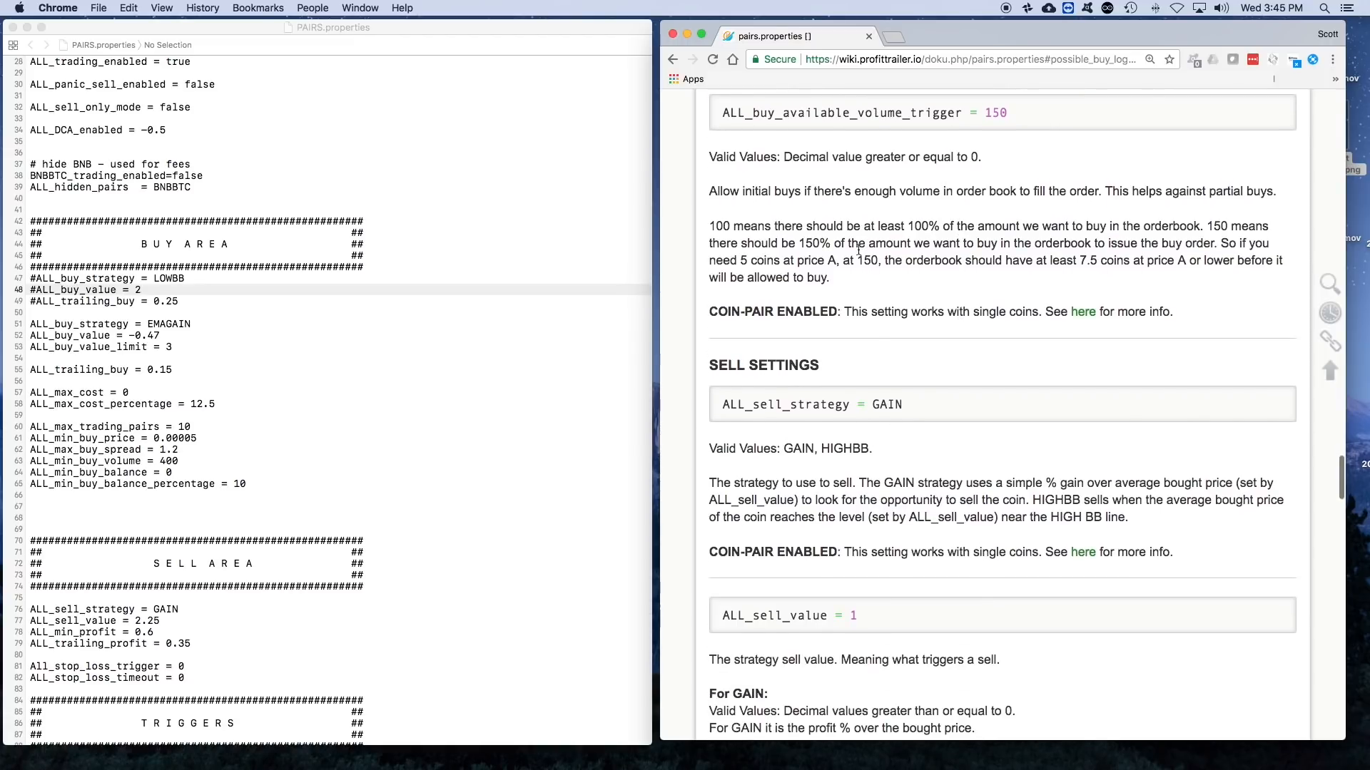
scroll(858, 249, up, 5)
scroll(858, 250, up, 8)
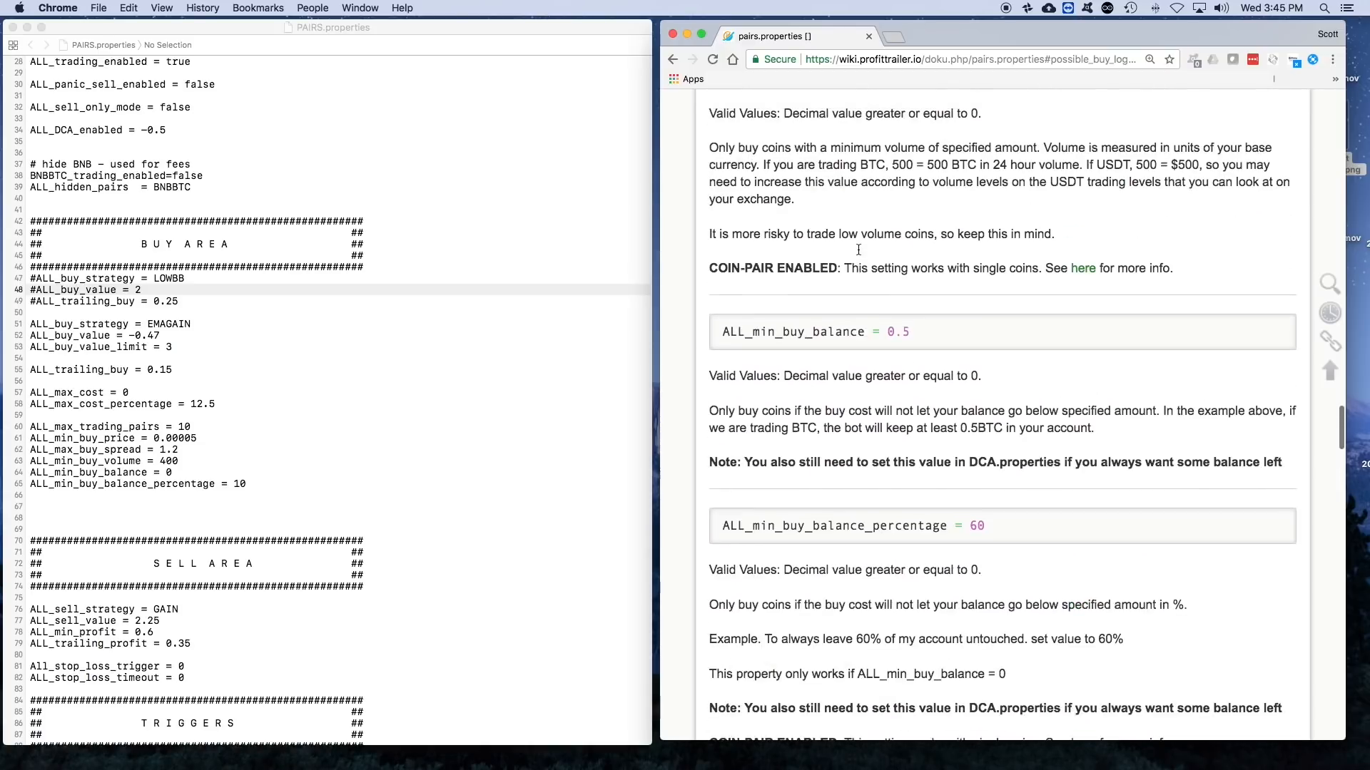
scroll(903, 268, down, 3)
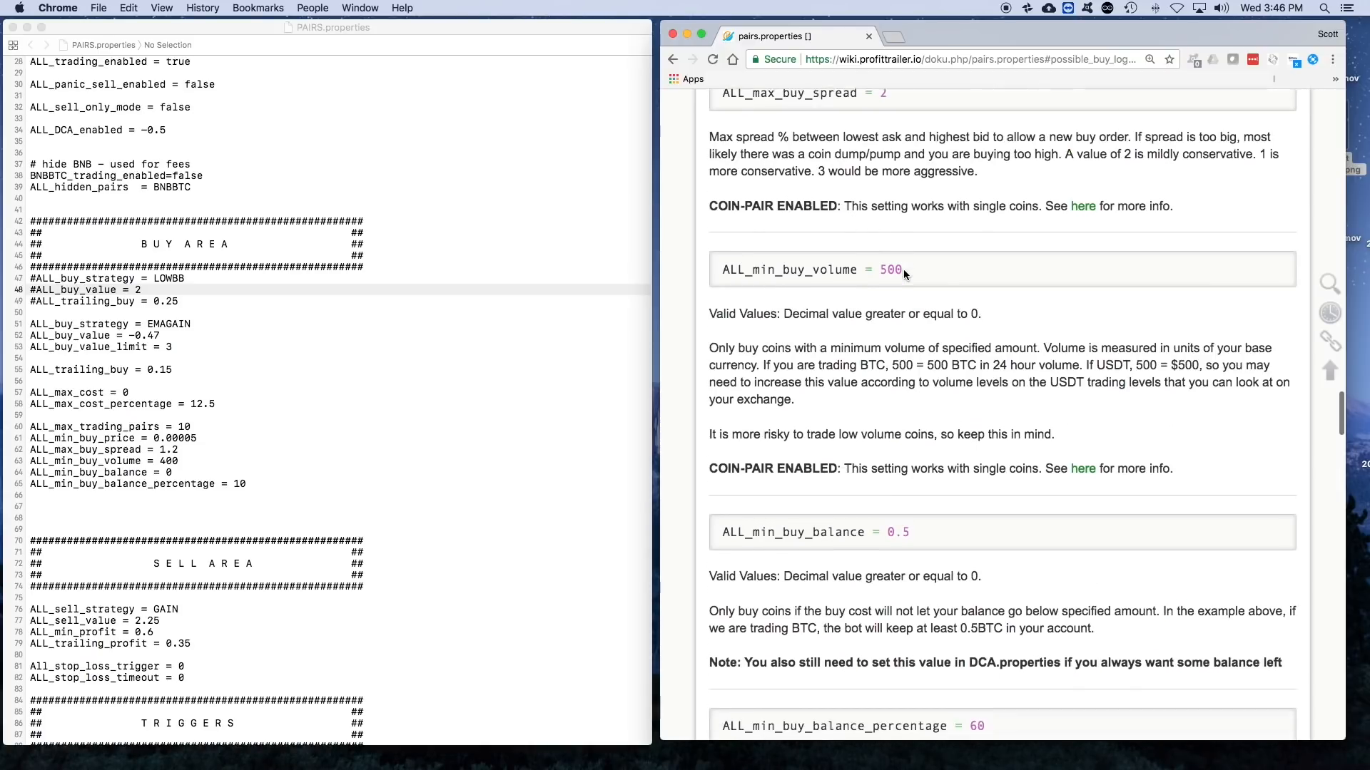
scroll(904, 270, down, 3)
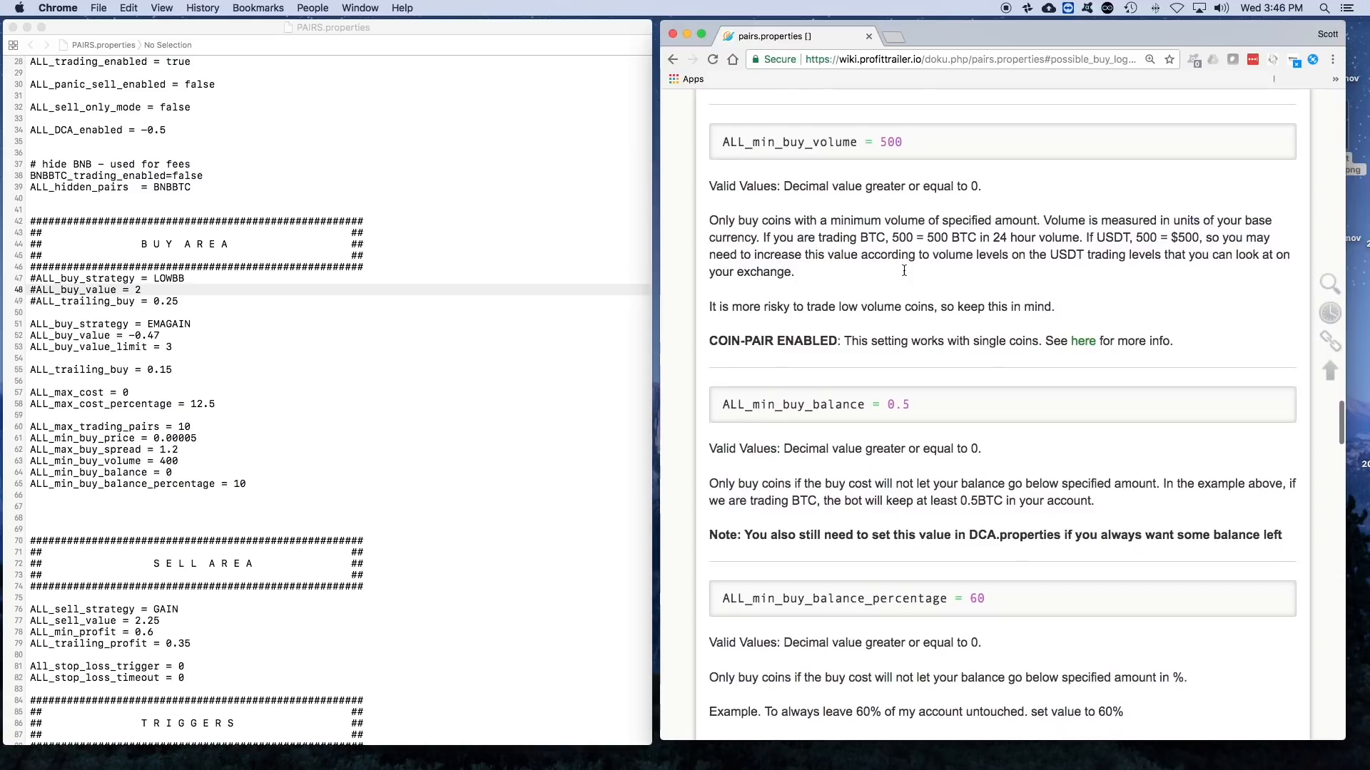
scroll(903, 270, down, 8)
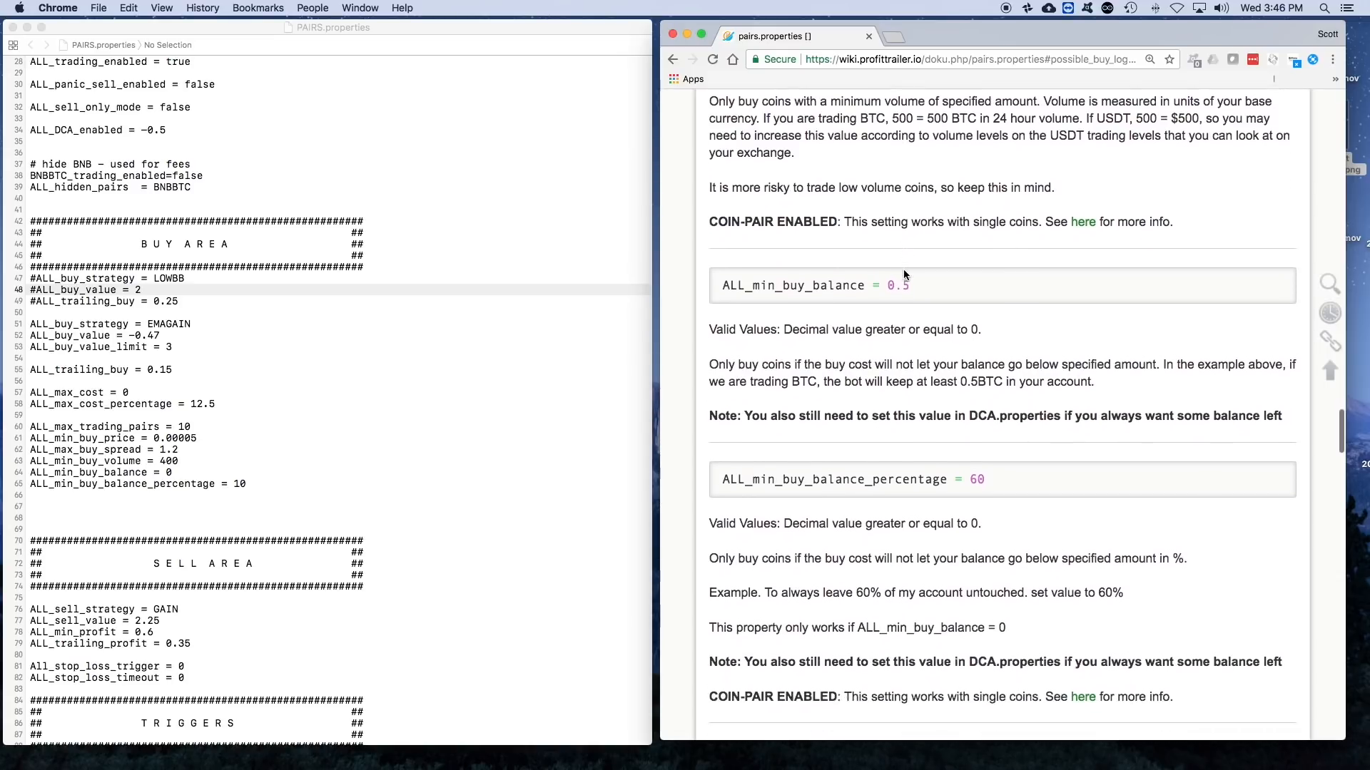
scroll(903, 274, down, 8)
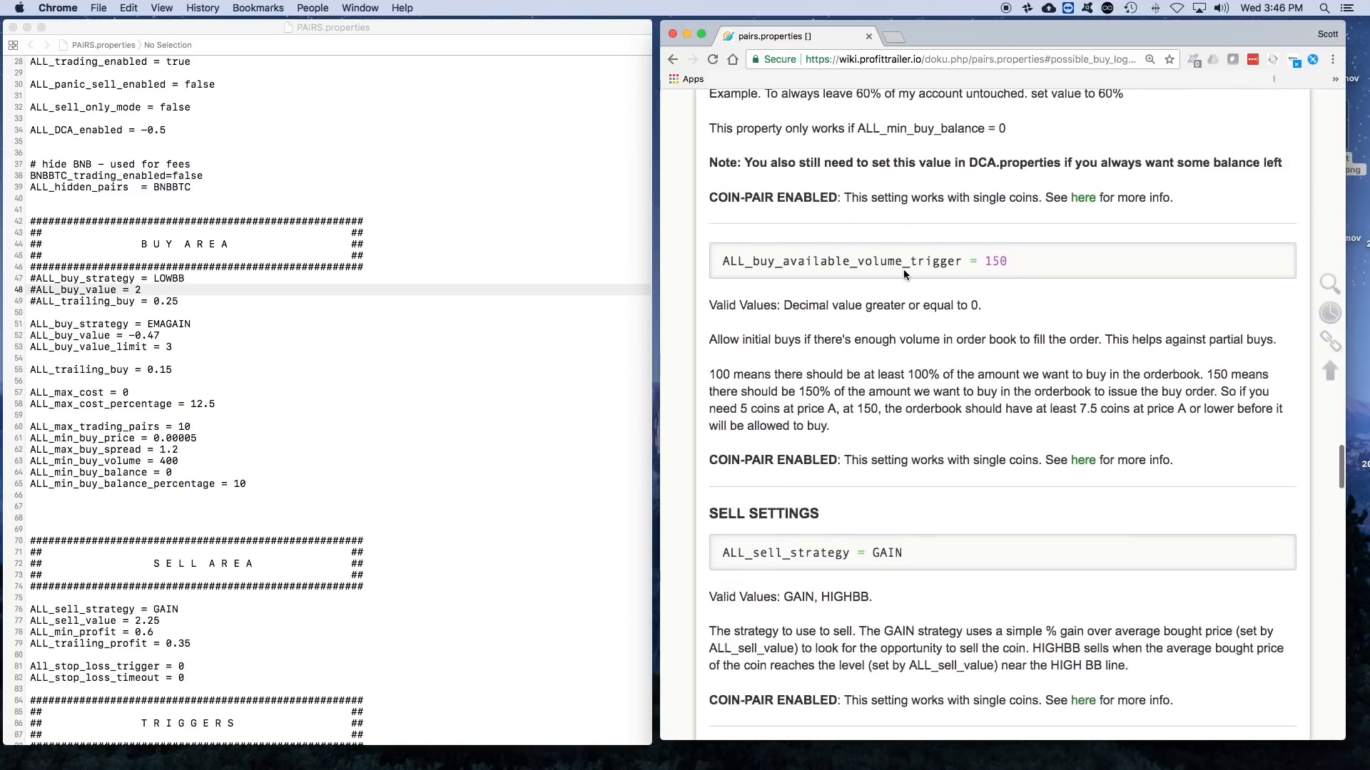
scroll(903, 271, down, 2)
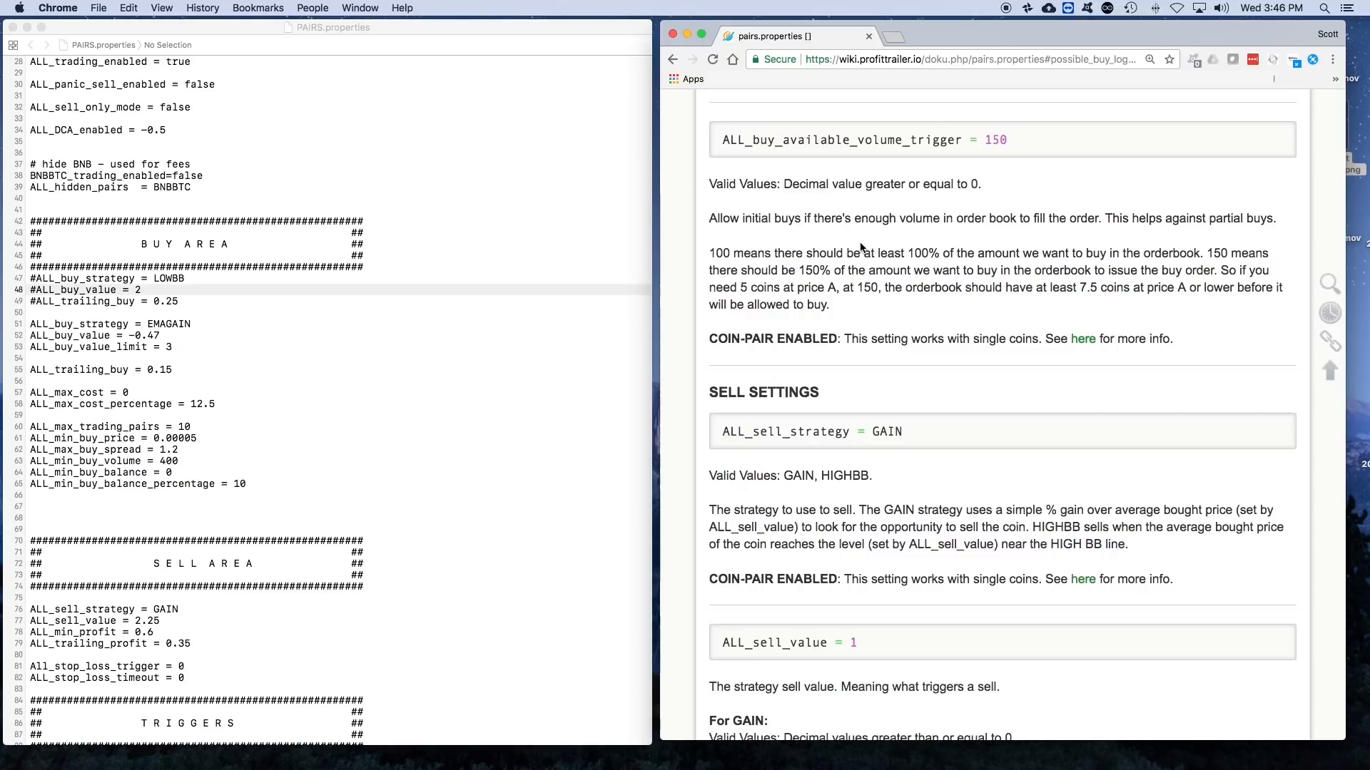
scroll(883, 296, down, 4)
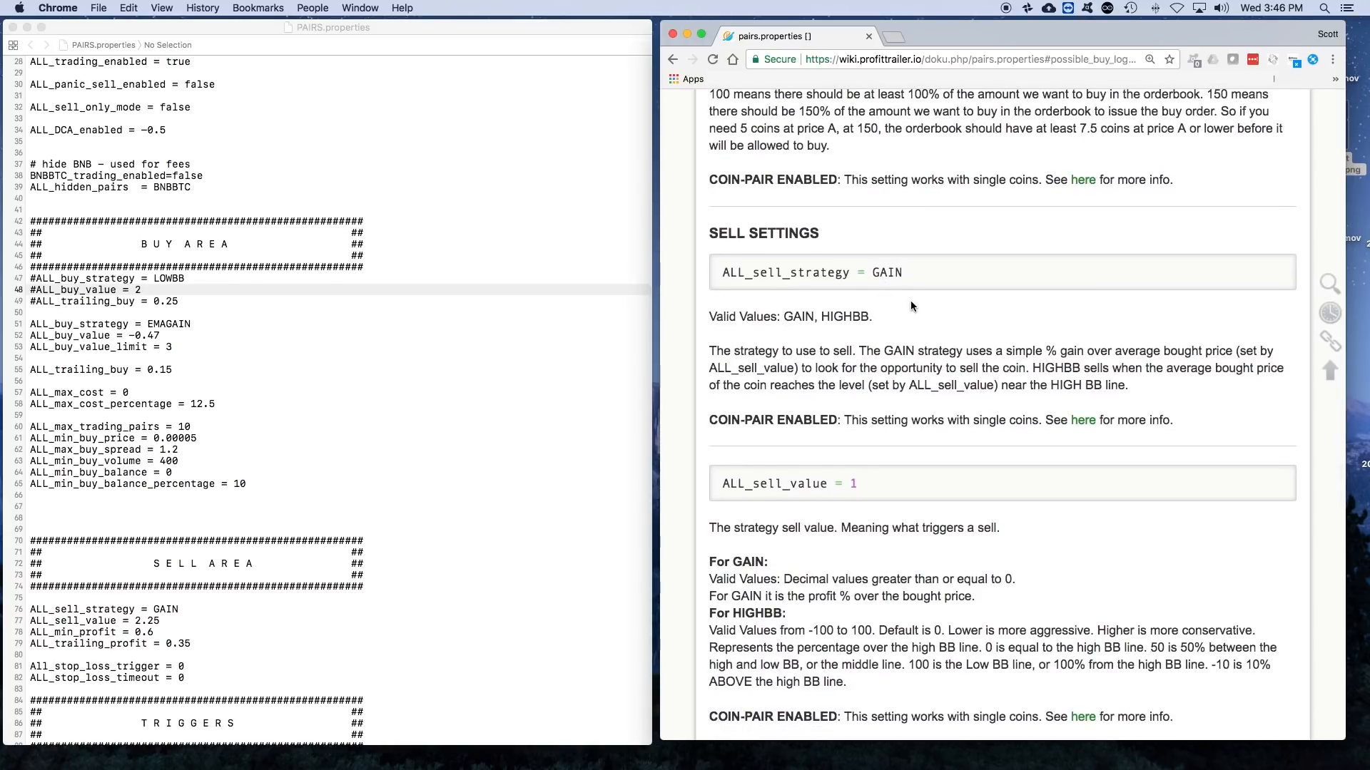
scroll(910, 305, down, 2)
- Return to the start of the Possible Buy Log Settings section and review its introduction and first entries
scroll(913, 306, up, 8)
scroll(913, 306, up, 10)
scroll(913, 306, up, 5)
scroll(913, 311, up, 6)
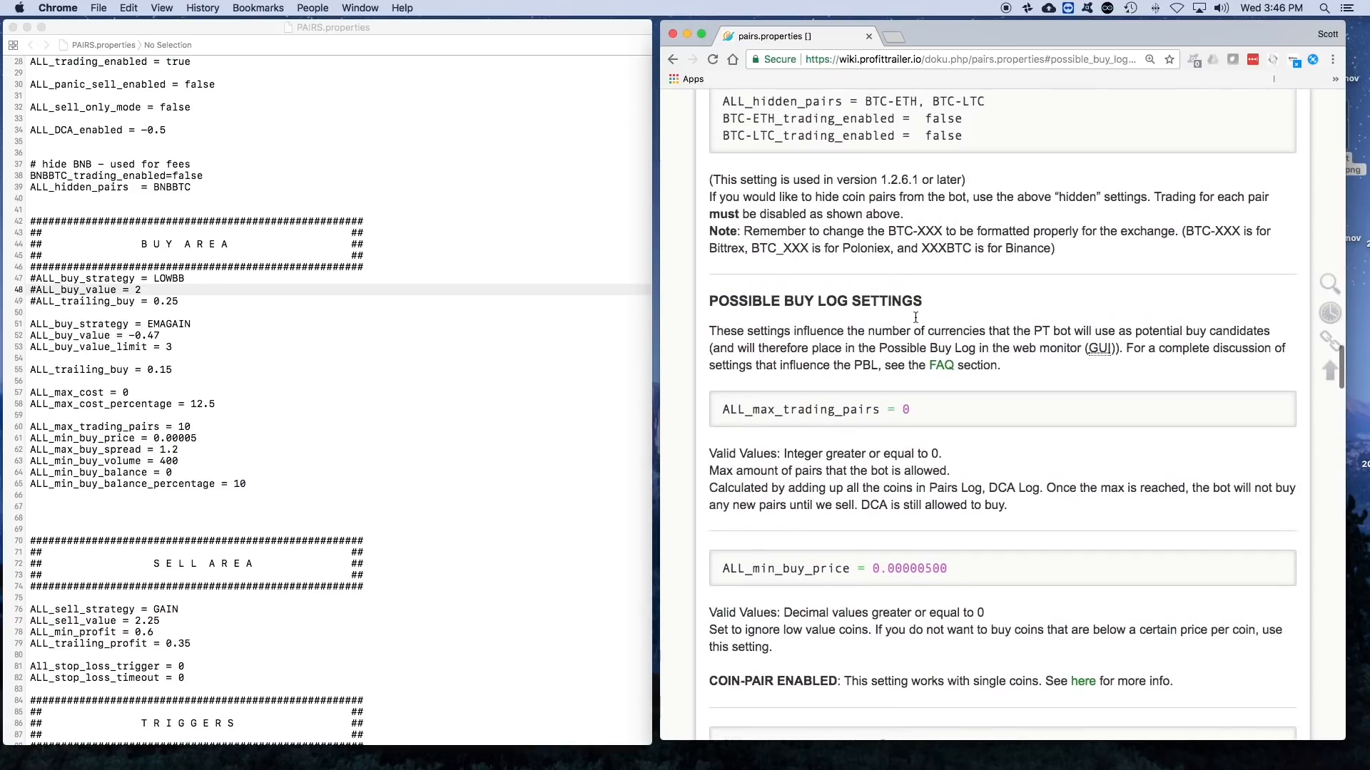
scroll(940, 305, up, 1)
scroll(940, 305, down, 2)
scroll(940, 305, down, 3)
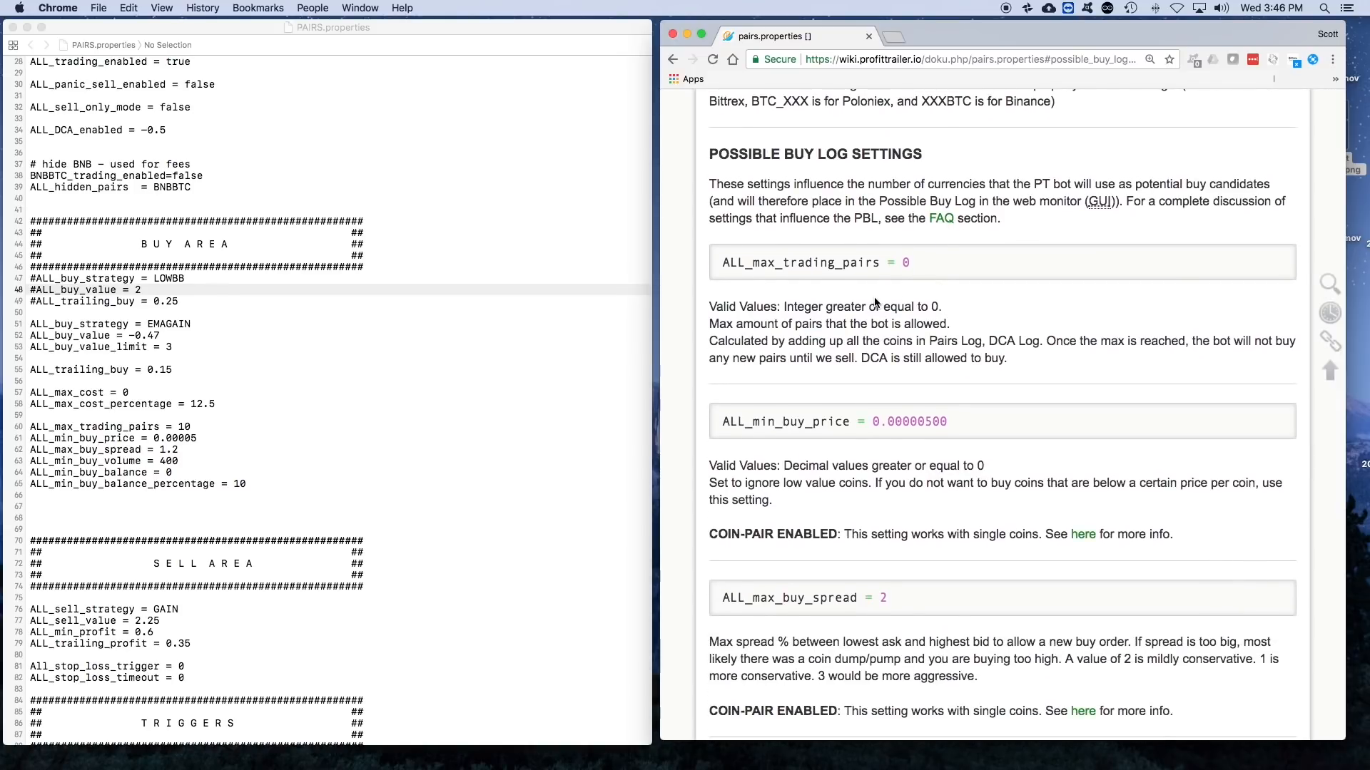
scroll(883, 330, down, 1)
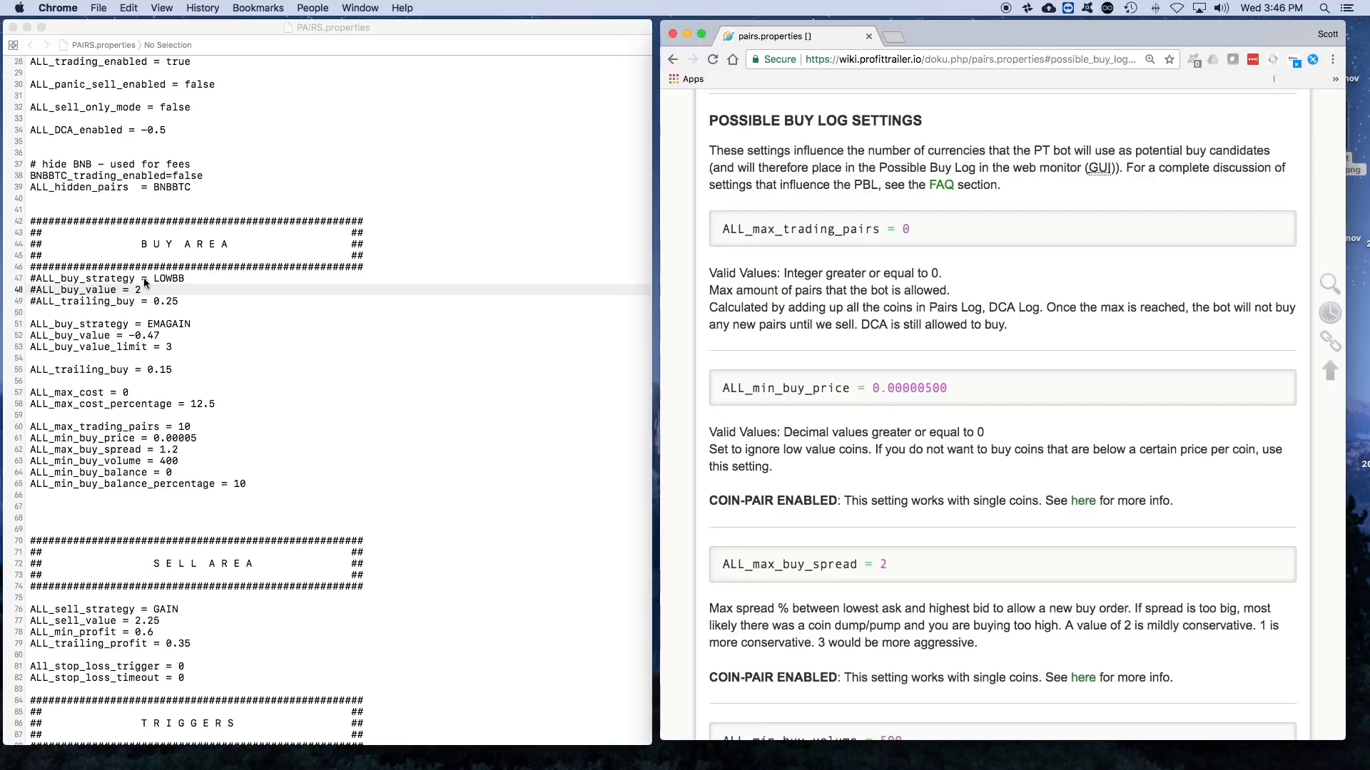
- Go back to the wiki page's list of section links below Flow of the Coins in the Bot
click(198, 278)
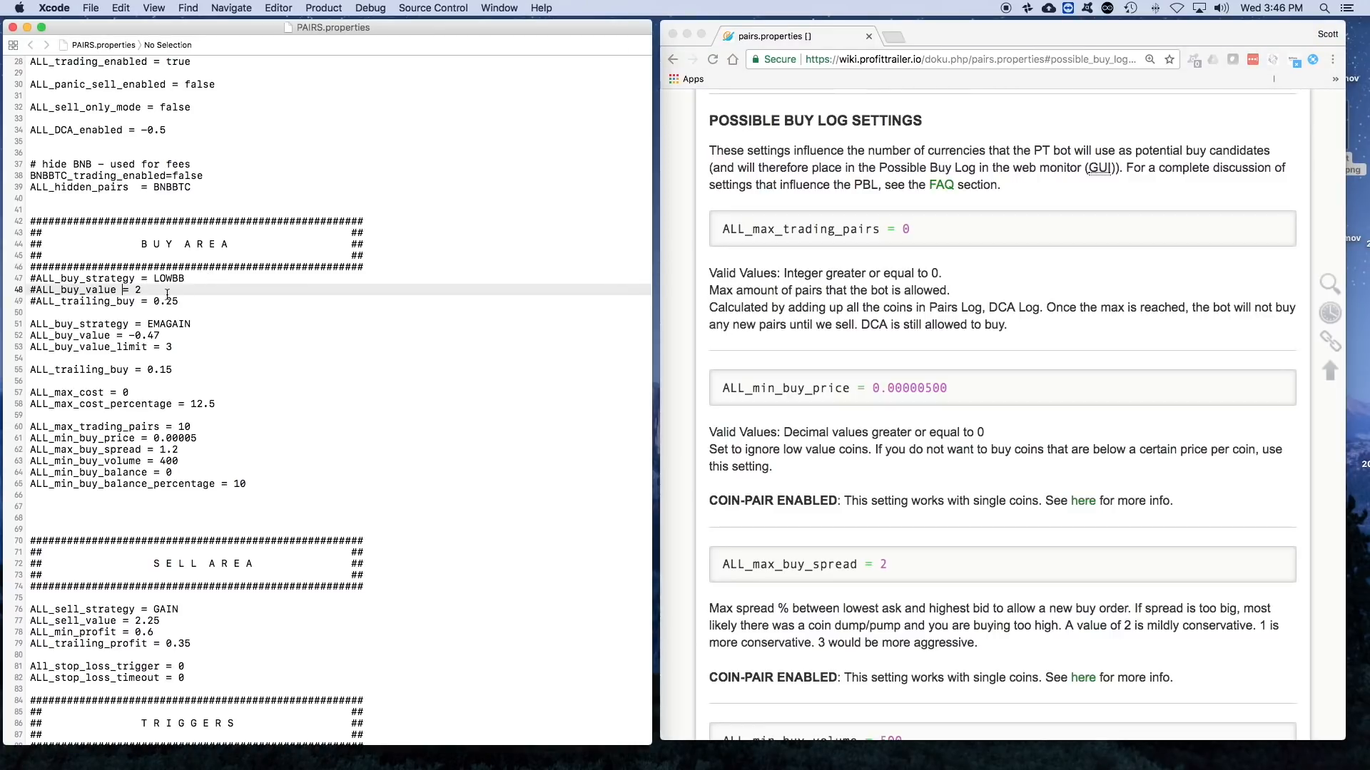
click(965, 275)
scroll(1034, 285, up, 15)
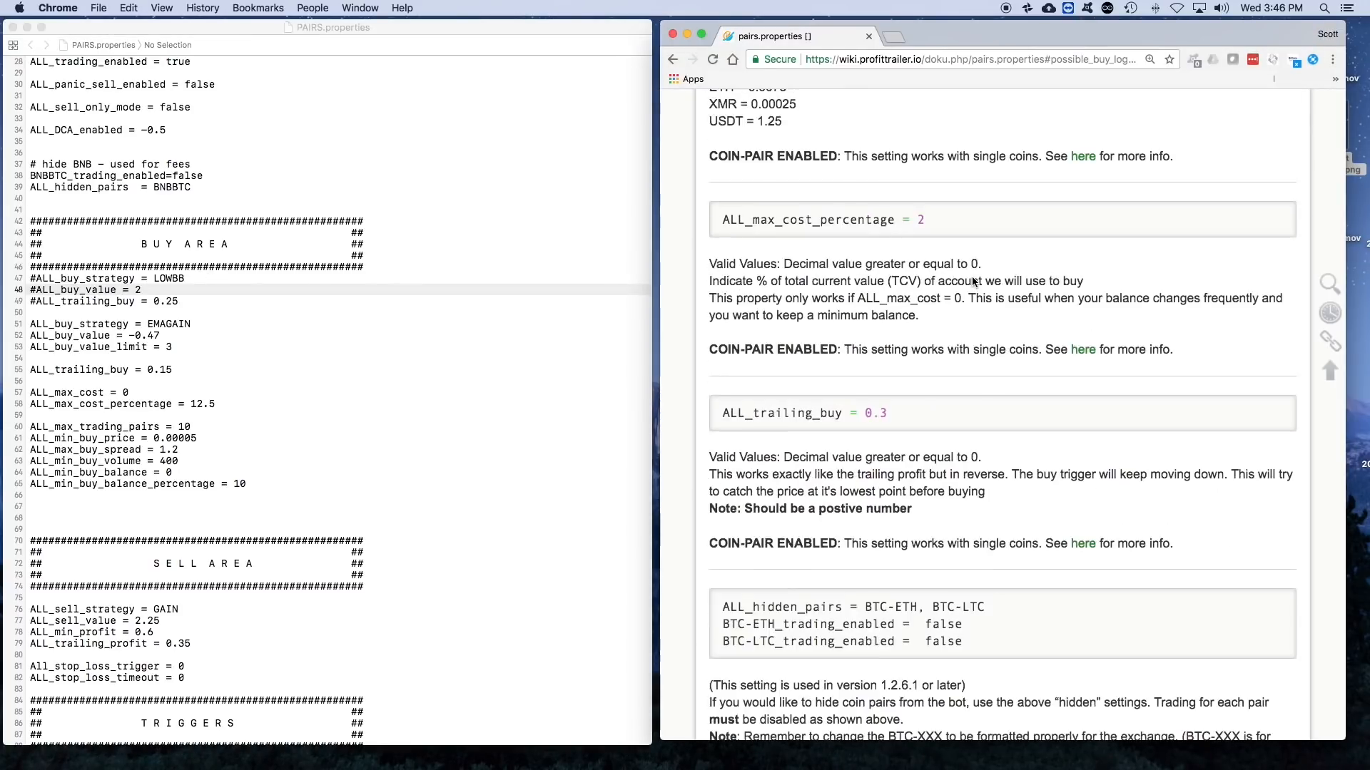
scroll(925, 267, up, 10)
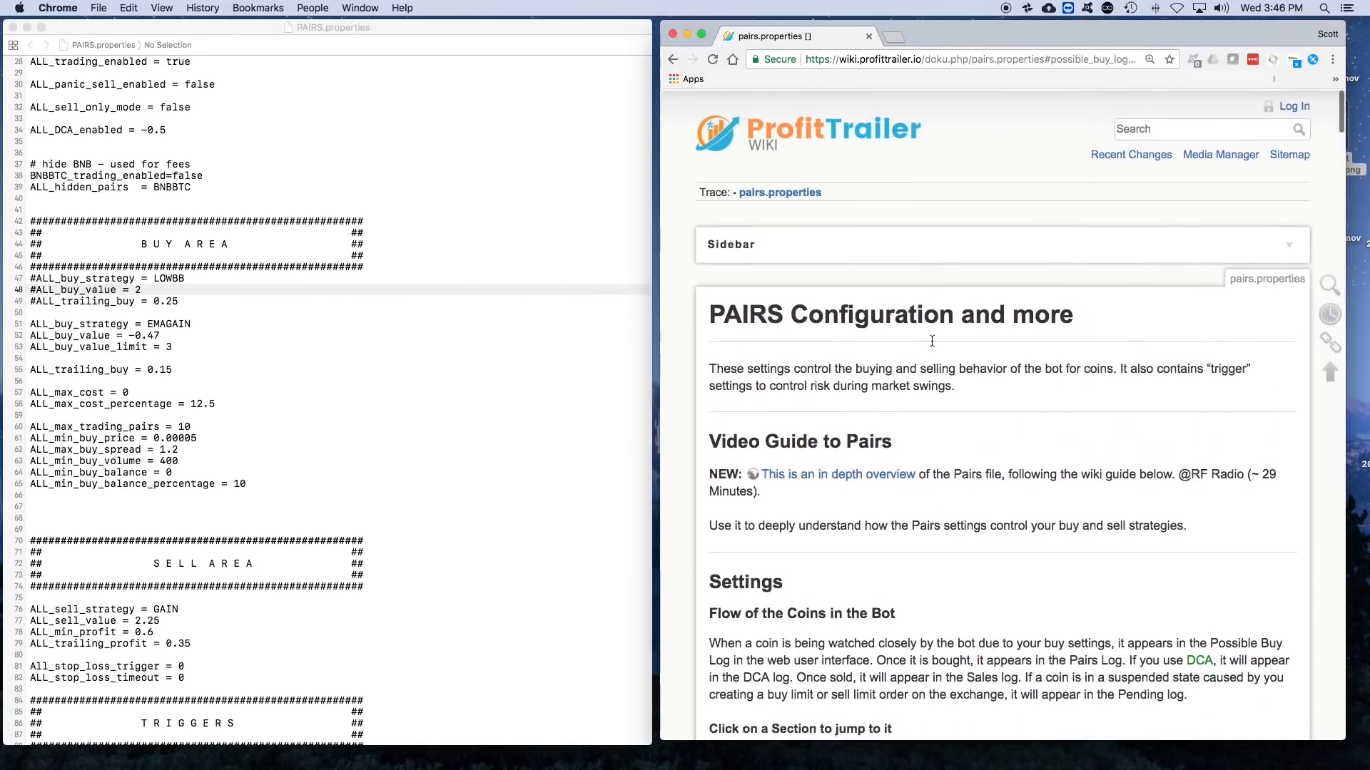
scroll(931, 341, down, 3)
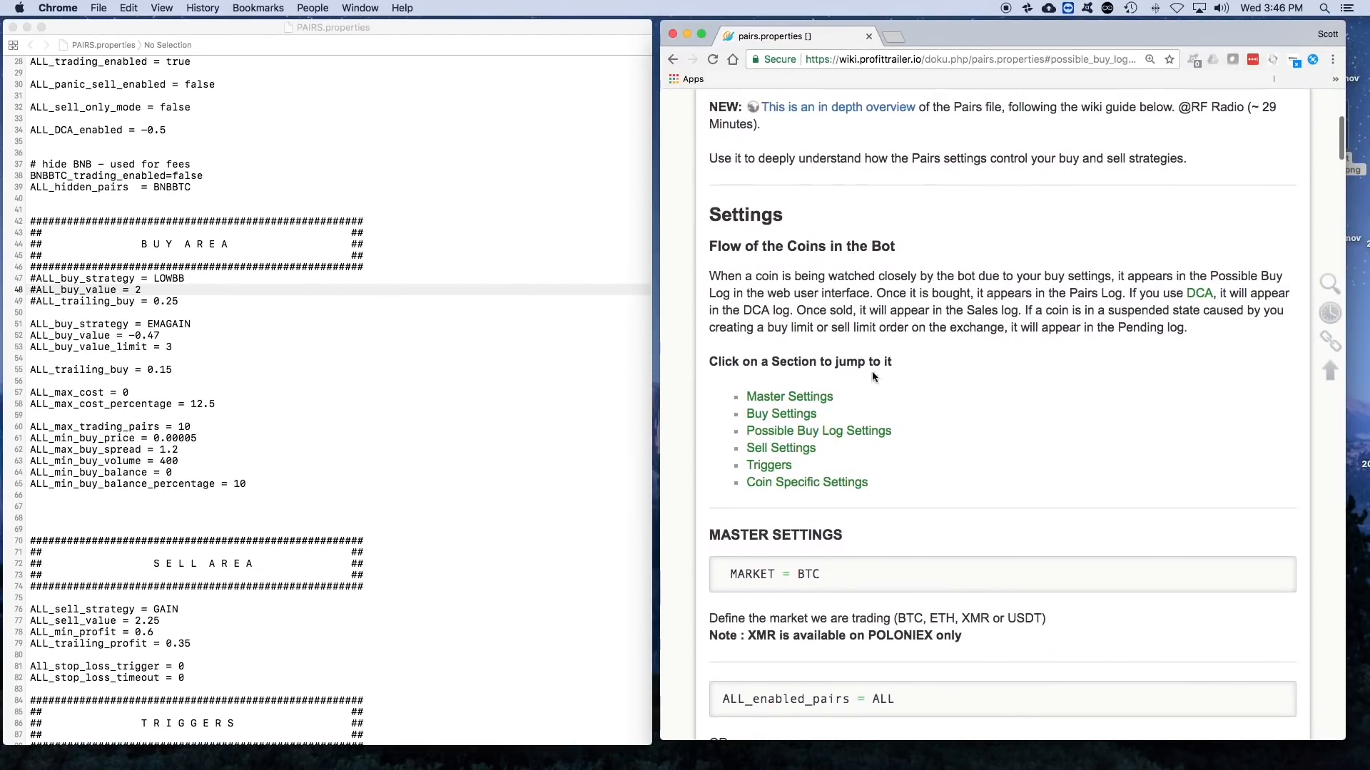
scroll(1009, 411, up, 2)
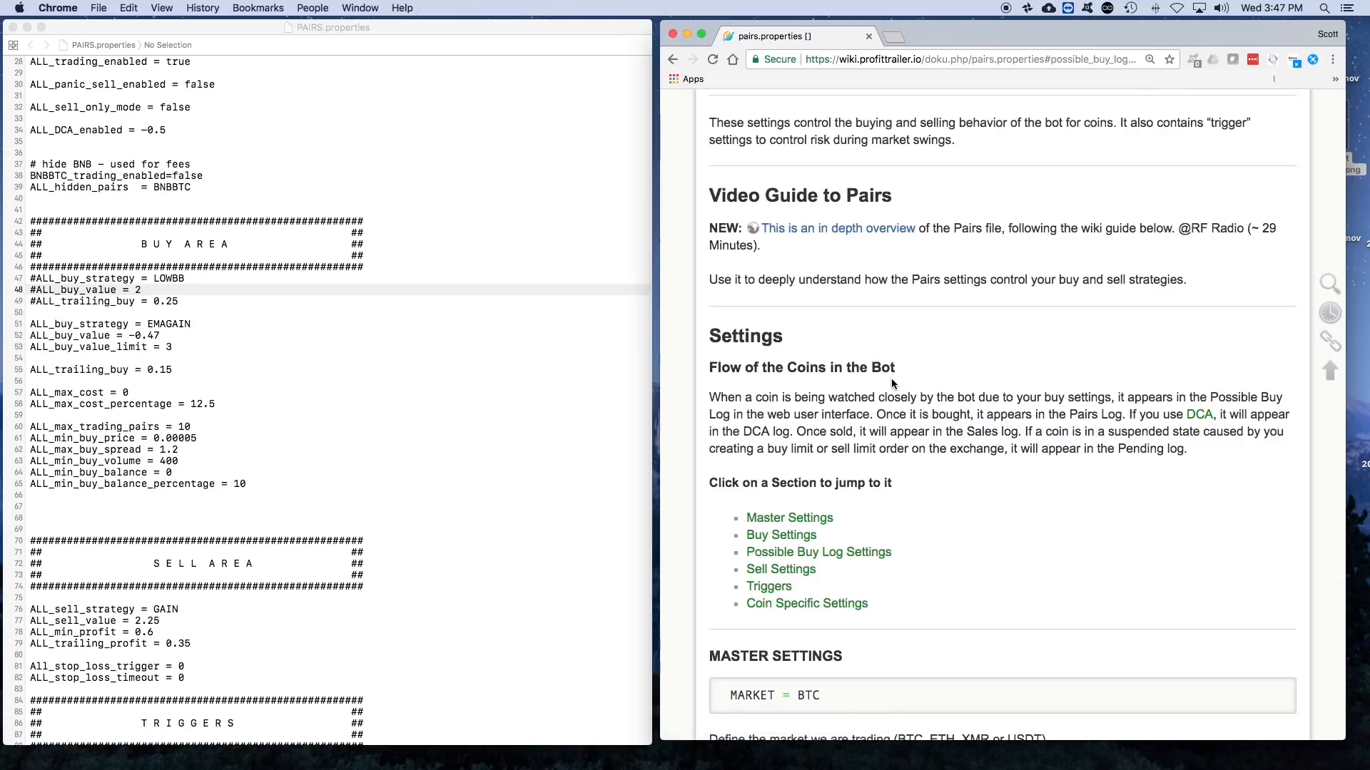
scroll(891, 383, down, 2)
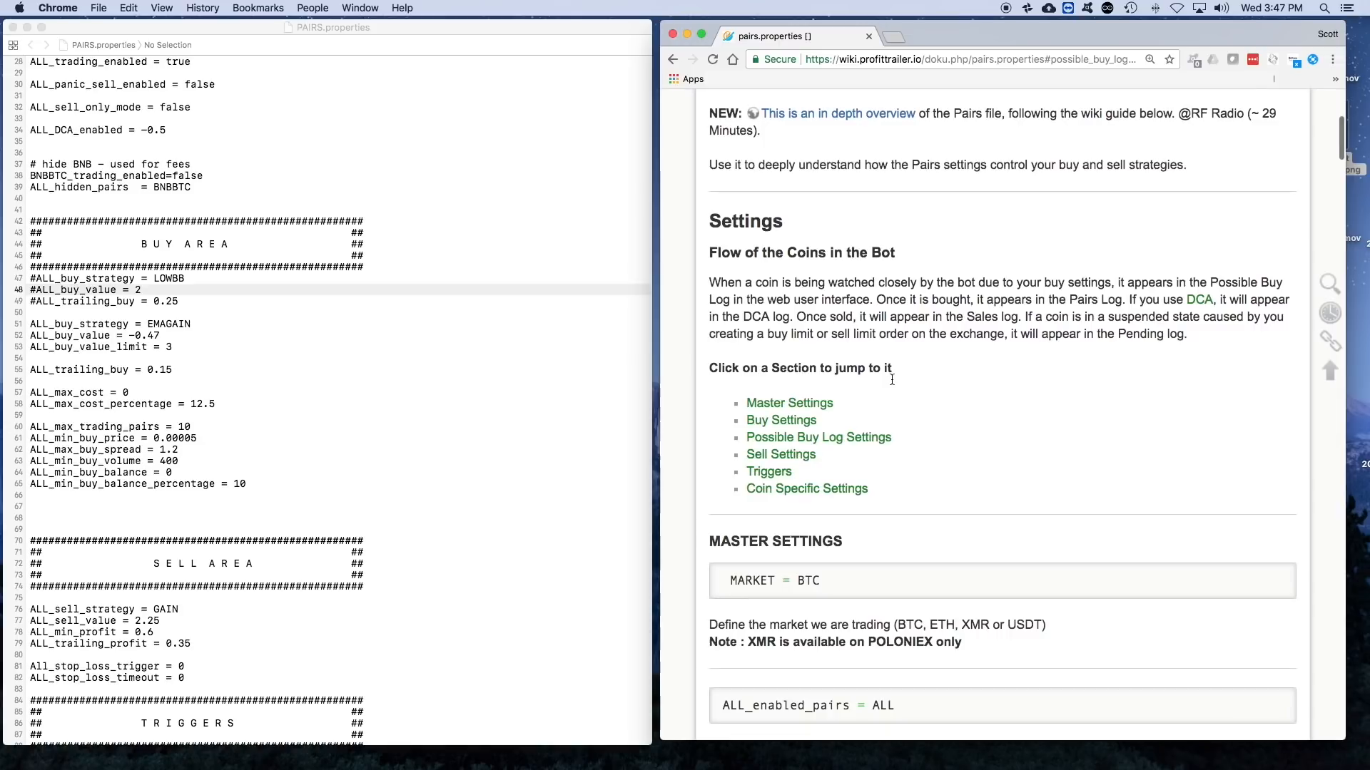